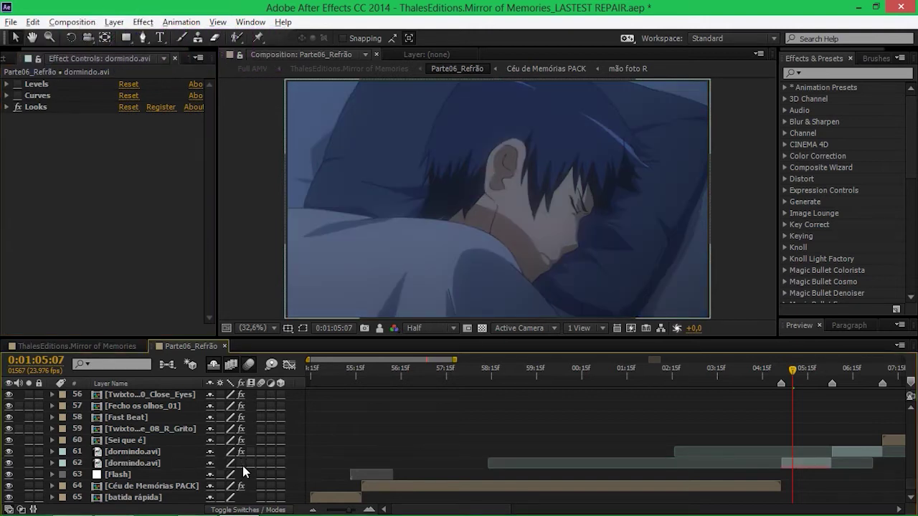
Compare both dormindo.avi clips with and without their effects, viewing the second clip at 0:01:06:11
click(243, 465)
click(242, 464)
click(846, 370)
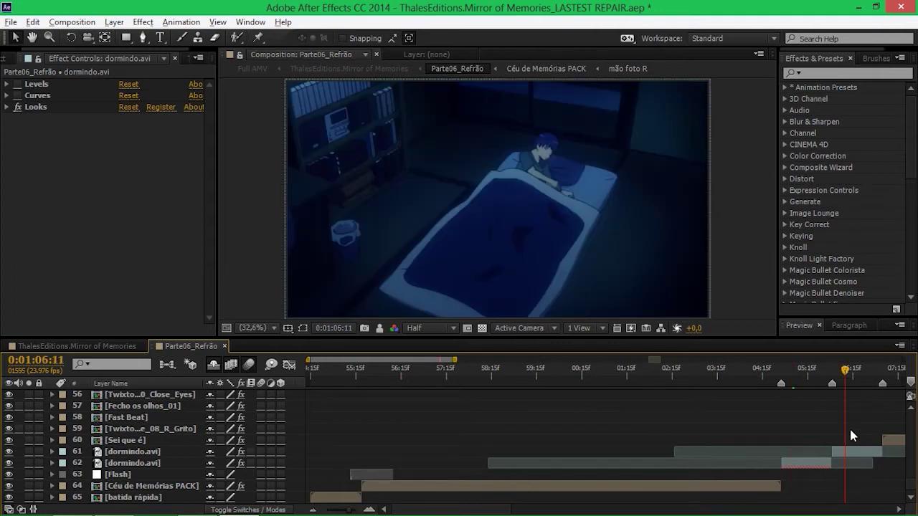
click(853, 448)
click(242, 452)
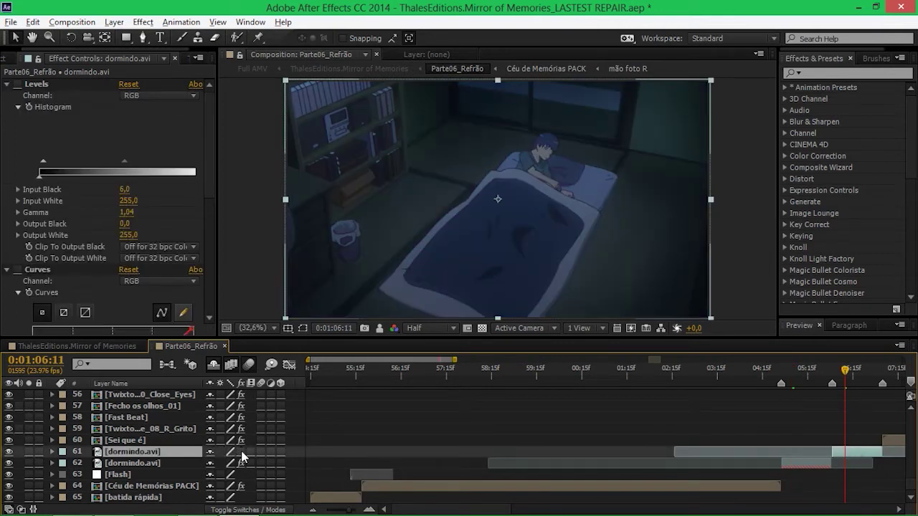
click(241, 452)
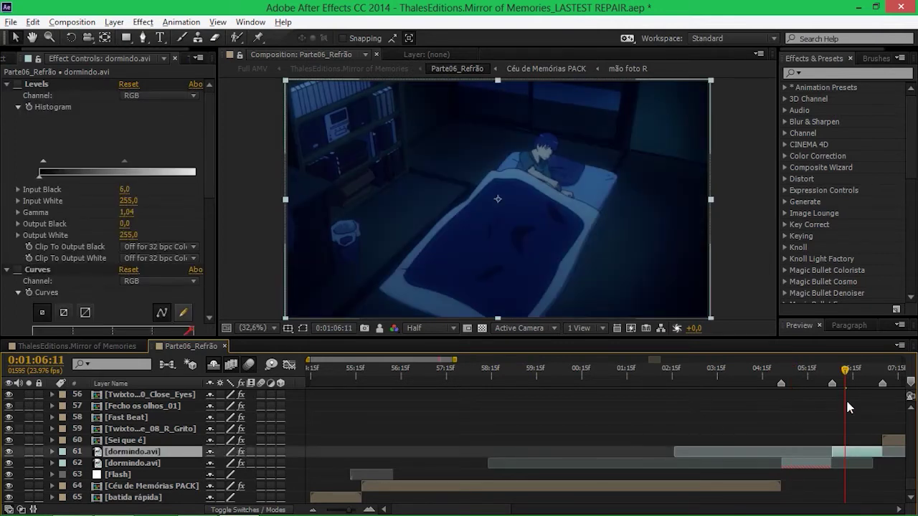
Move to 0:01:07:08 and toggle the effects of the Sei que é layer to compare the shot
click(886, 371)
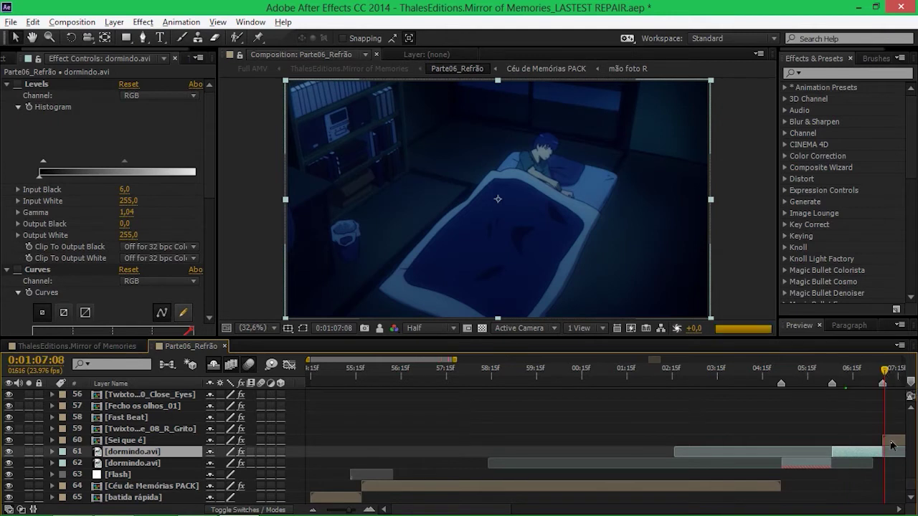
click(892, 440)
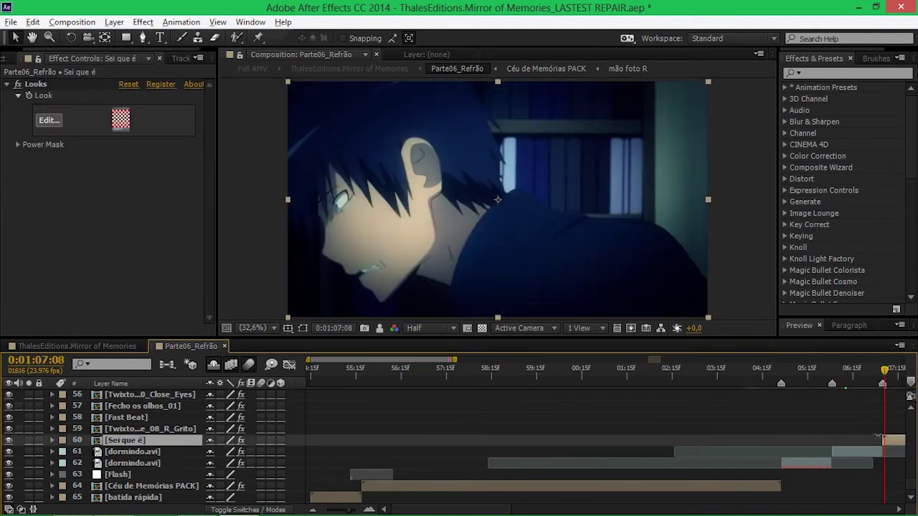
drag(879, 436, 286, 445)
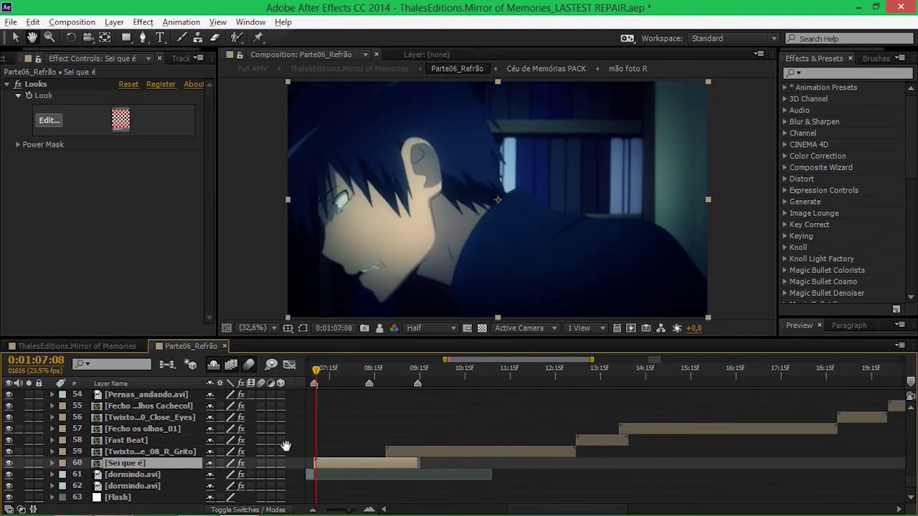
click(241, 464)
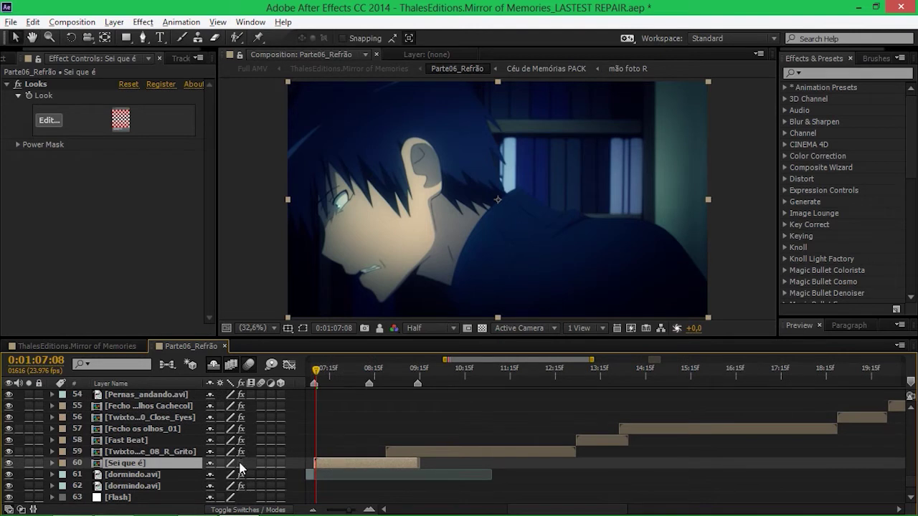
Open the Sei que é composition and solo its FINAL/quarto BG FINAL.psd background layer
double_click(342, 461)
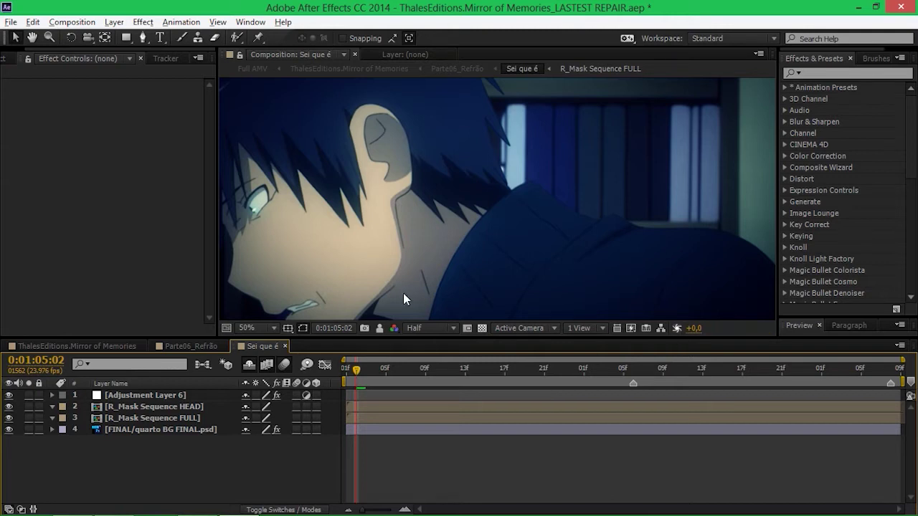
click(179, 430)
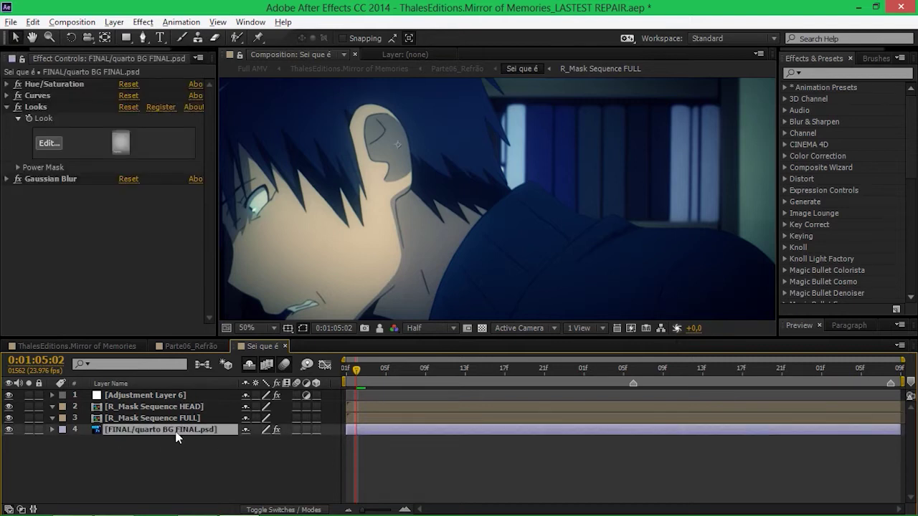
click(30, 430)
Examine the soloed bookshelf background at several magnifications and compare it with and without its effects
scroll(406, 215, down, 4)
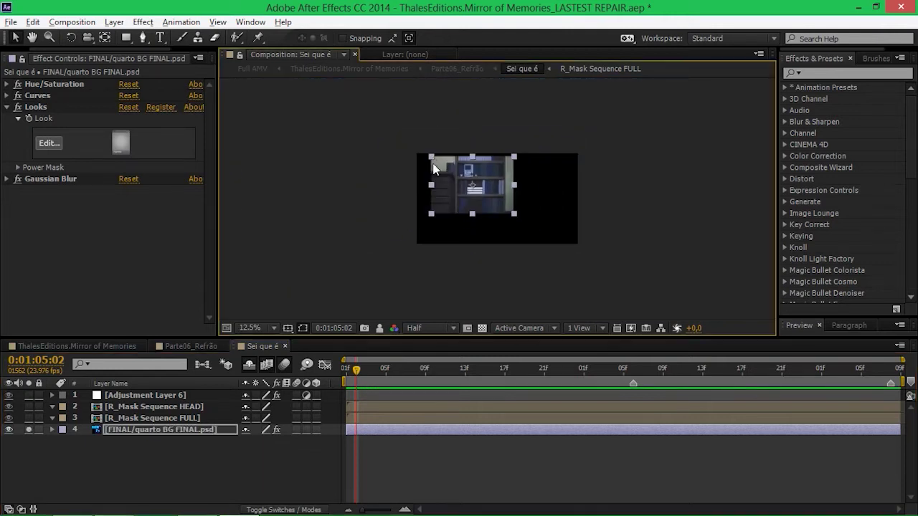
scroll(433, 161, up, 1)
scroll(437, 173, up, 2)
scroll(366, 185, up, 2)
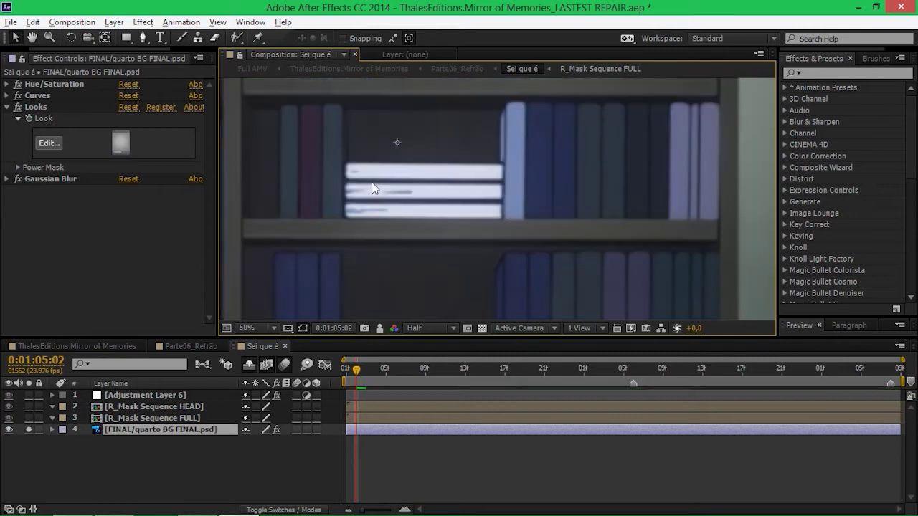
scroll(374, 193, down, 8)
scroll(501, 193, up, 5)
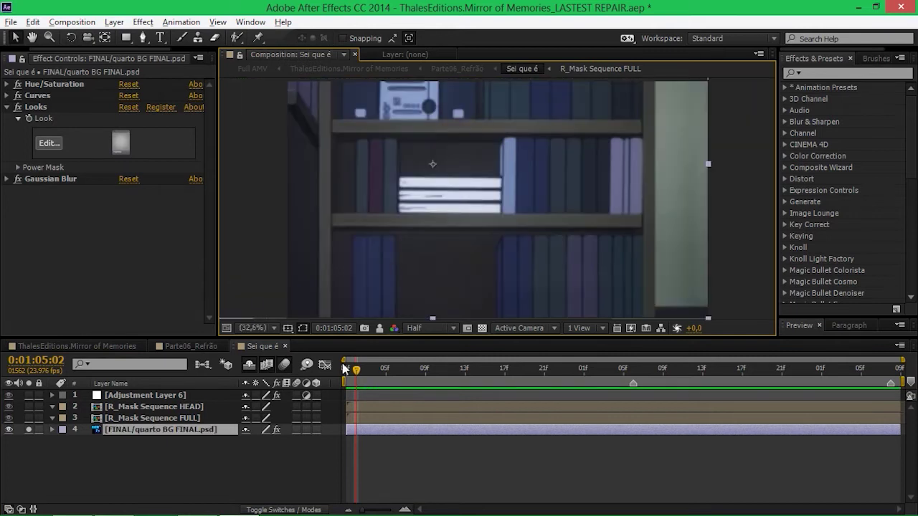
click(278, 430)
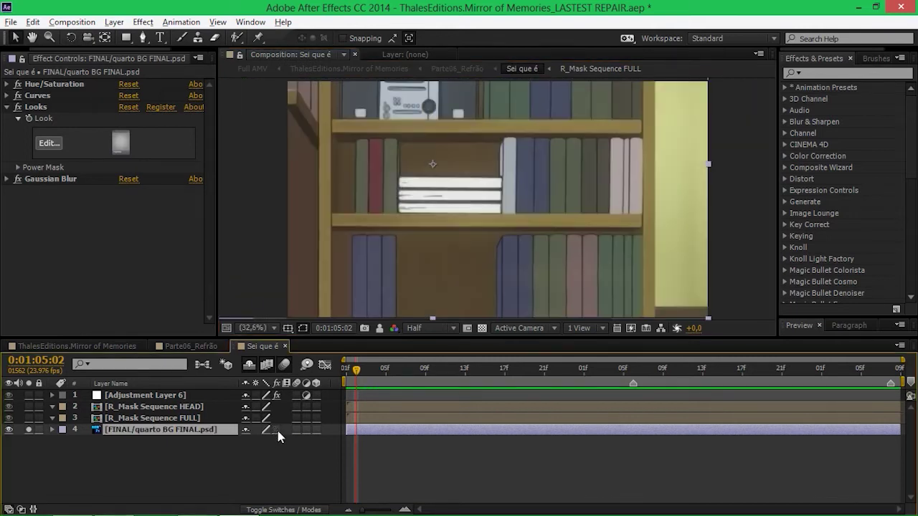
click(278, 430)
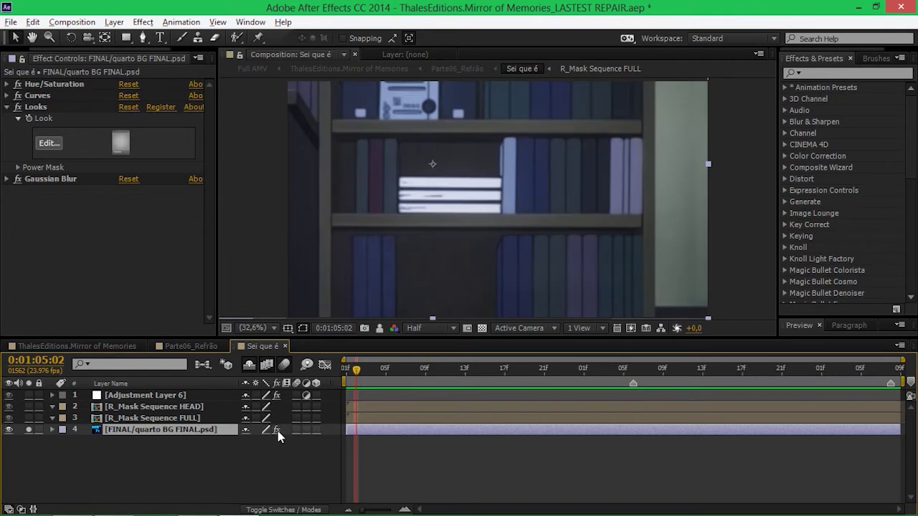
Inspect the Looks and Curves effects applied to the background layer
click(34, 108)
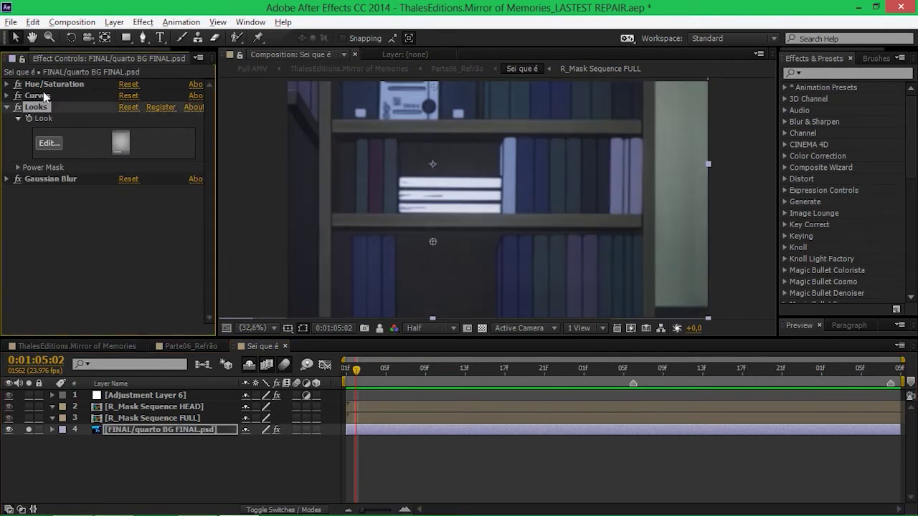
click(15, 96)
click(7, 96)
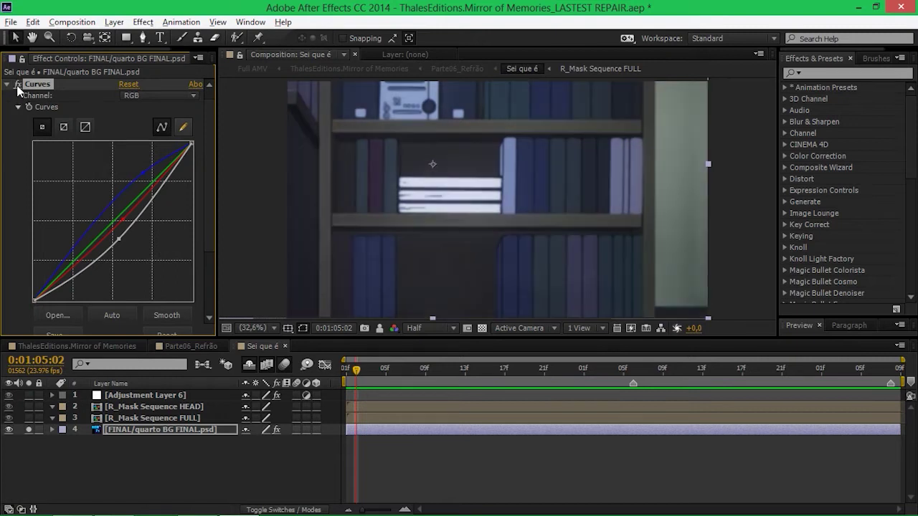
scroll(16, 86, up, 1)
click(7, 96)
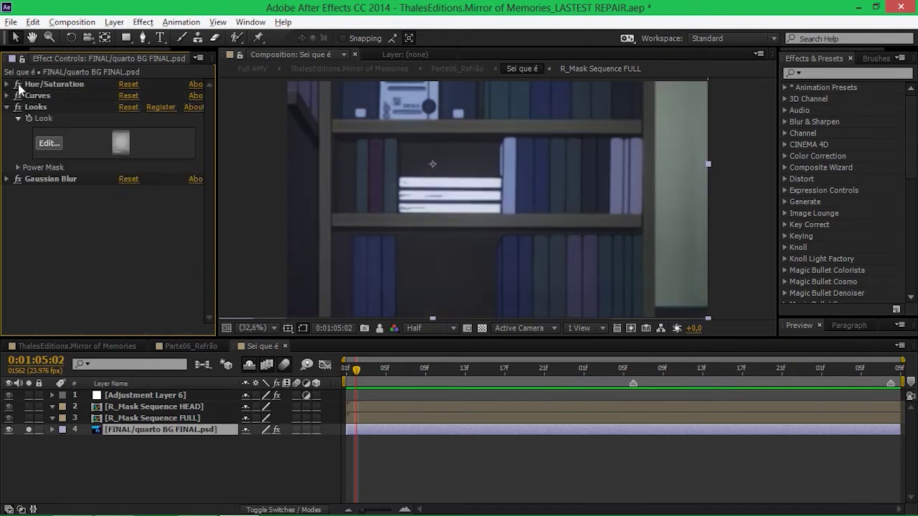
Inspect the background's Hue/Saturation effect with its channel control set to Master
click(8, 83)
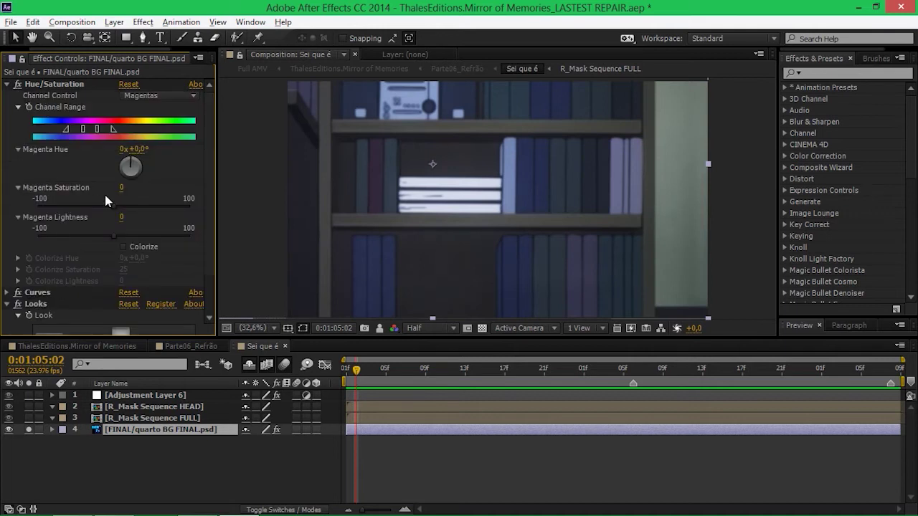
click(144, 96)
click(143, 107)
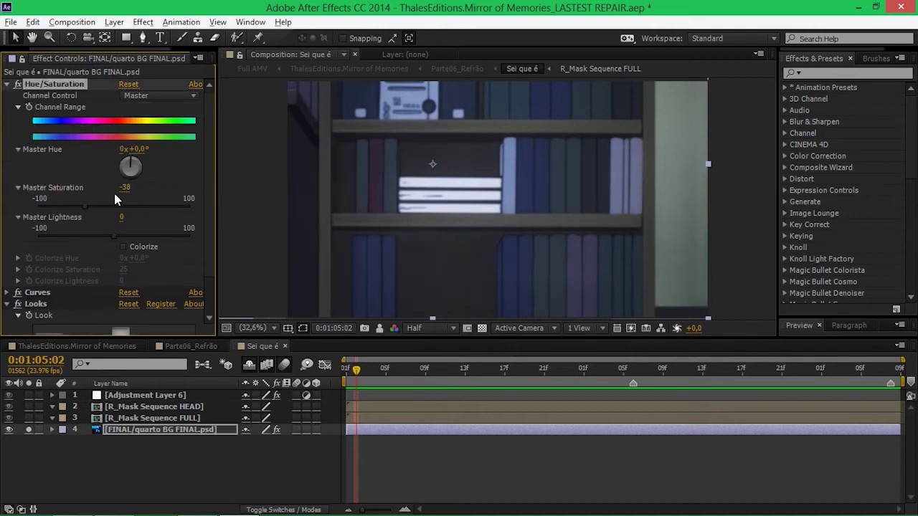
click(8, 84)
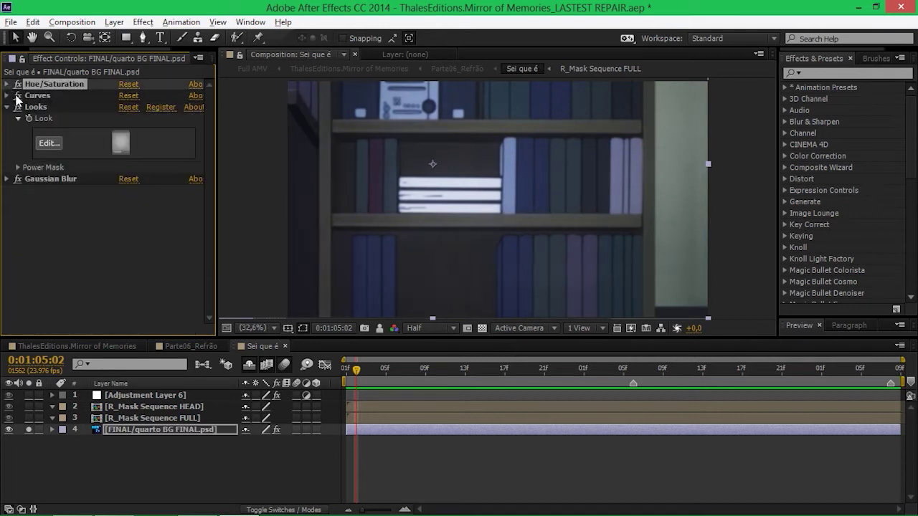
Solo the R_Mask Sequence FULL layer in place of the background, and bring all layers back into view
click(155, 417)
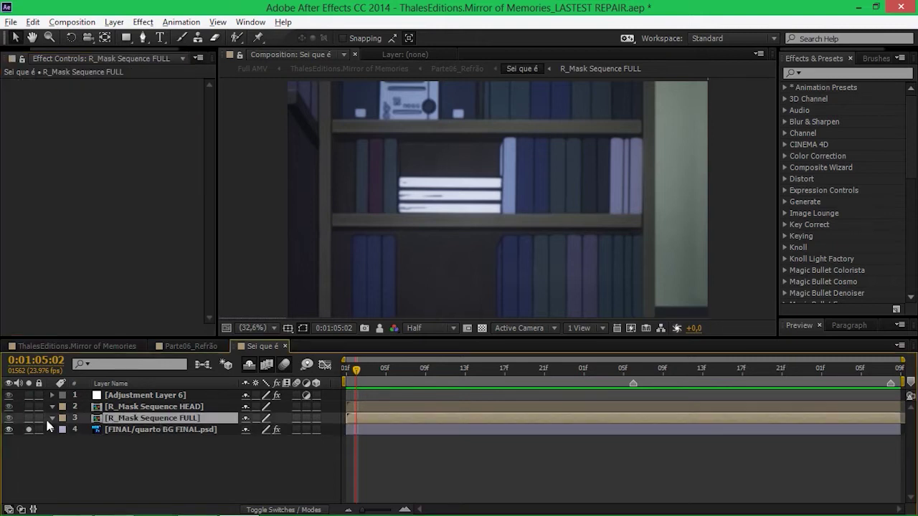
click(29, 429)
click(28, 418)
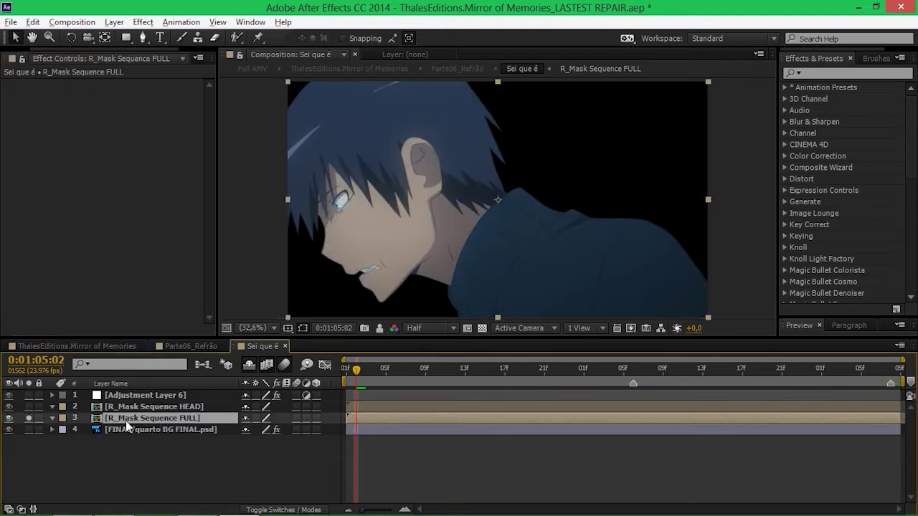
click(29, 418)
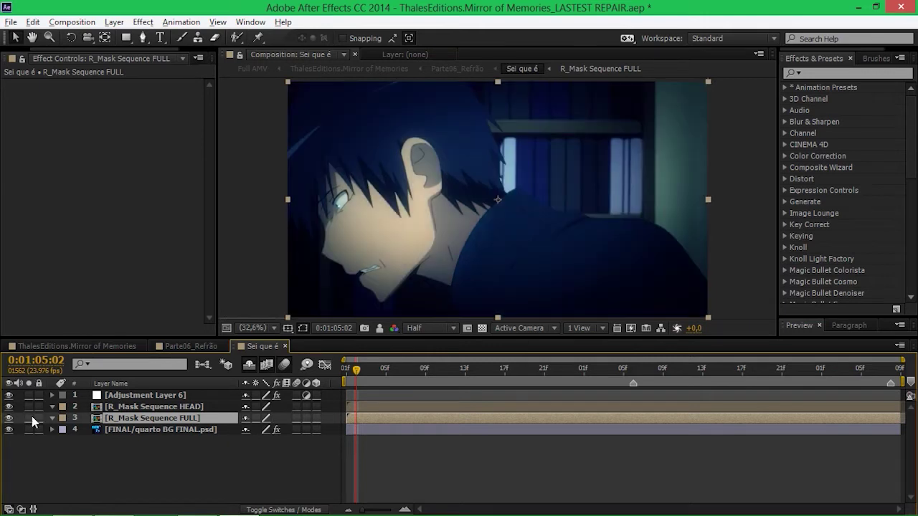
Check the Looks effect on Adjustment Layer 6 and toggle the visibility of R_Mask Sequence FULL
click(158, 397)
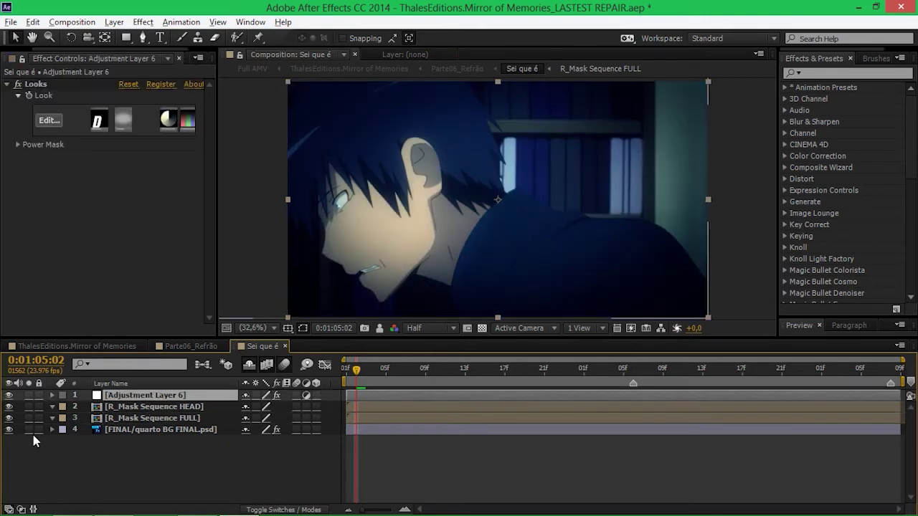
click(9, 417)
click(9, 418)
Open the R_Mask Sequence FULL composition, scrub through its masked frames to 0:01:08:20, and close it
click(139, 417)
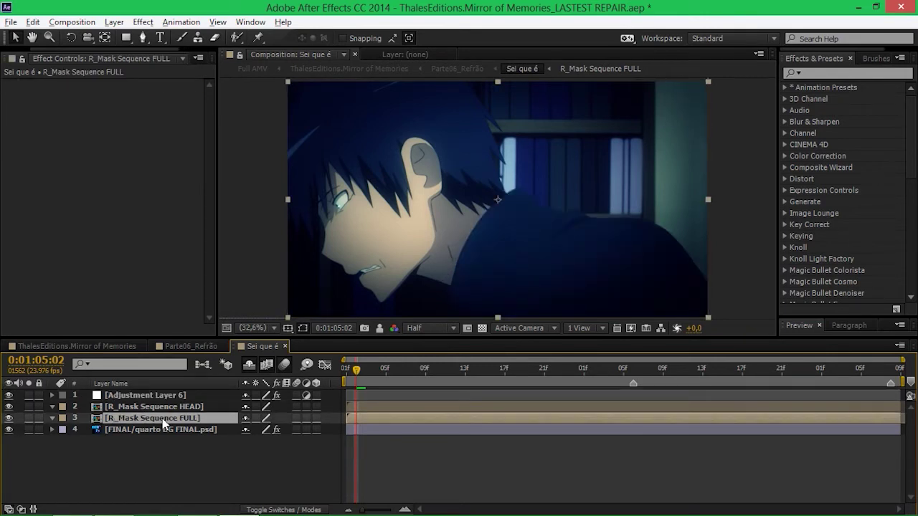
double_click(163, 421)
scroll(384, 430, down, 3)
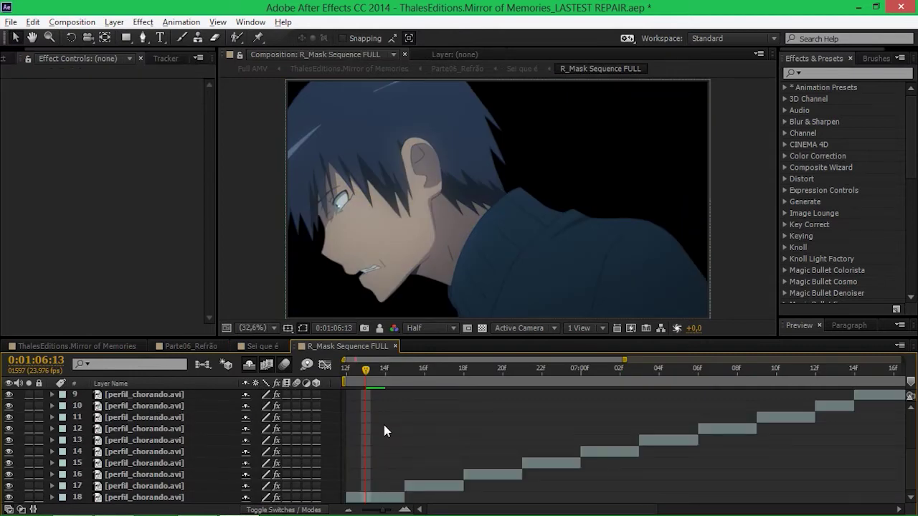
drag(347, 373, 880, 391)
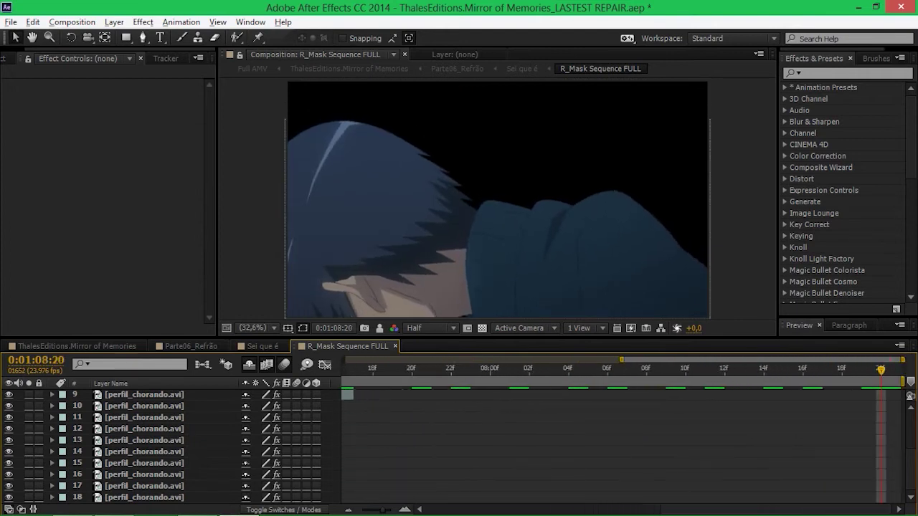
click(396, 346)
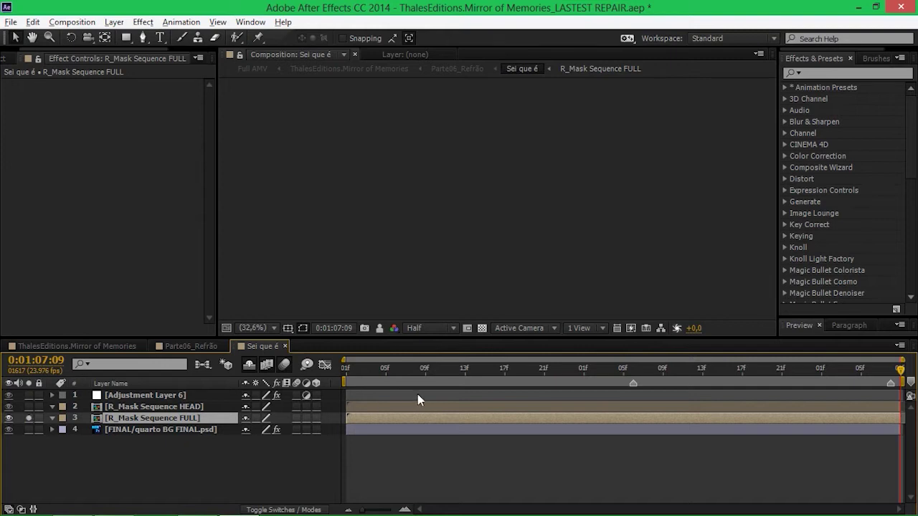
Return to 0:01:05:01 and check the effects on R_Mask Sequence HEAD and Adjustment Layer 6
click(344, 378)
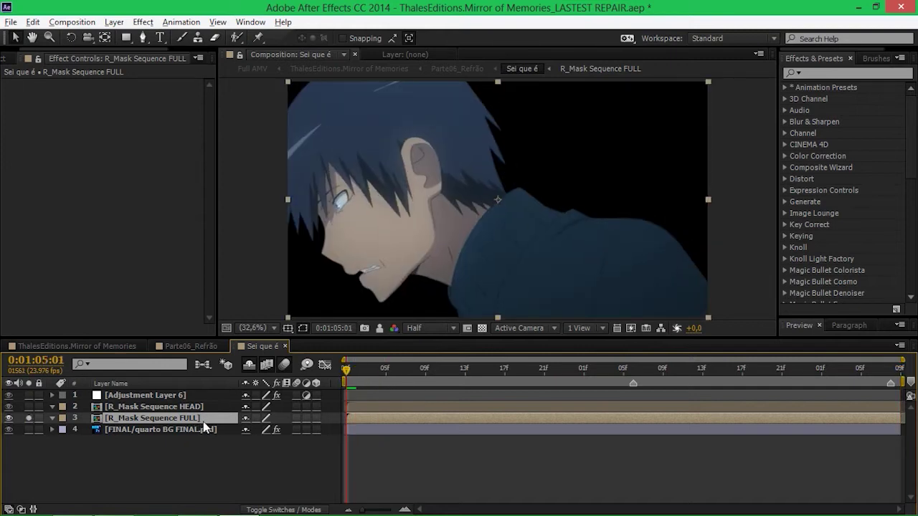
click(169, 408)
click(167, 397)
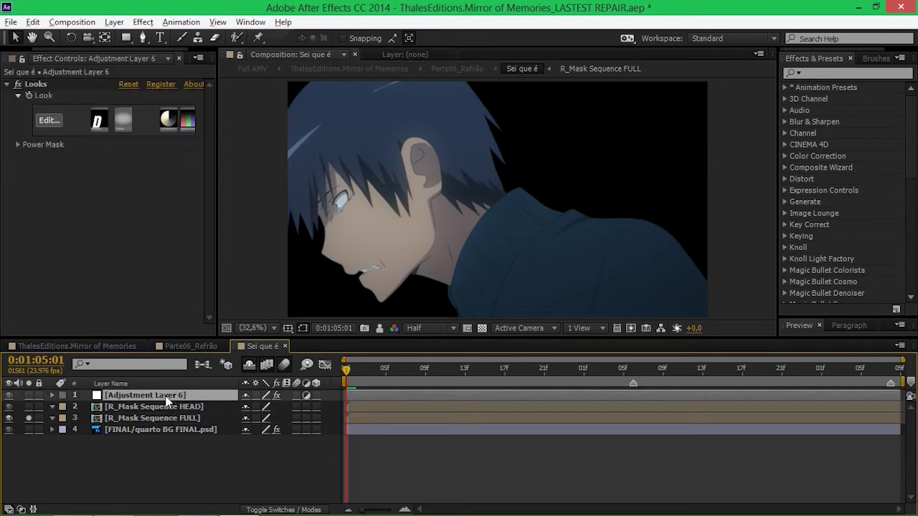
Reopen R_Mask Sequence FULL and inspect the perfil_chorando.avi clip on layer 18, hiding its mask outline and toggling its effects
double_click(172, 416)
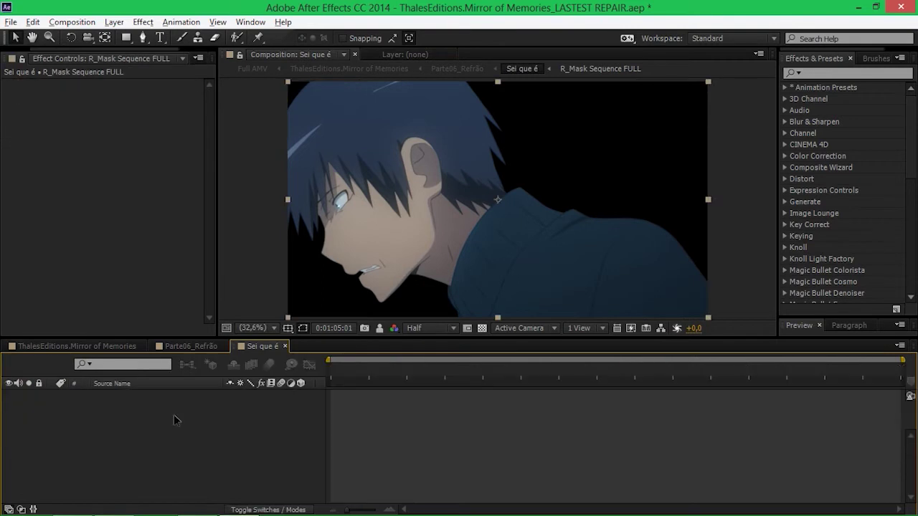
click(170, 409)
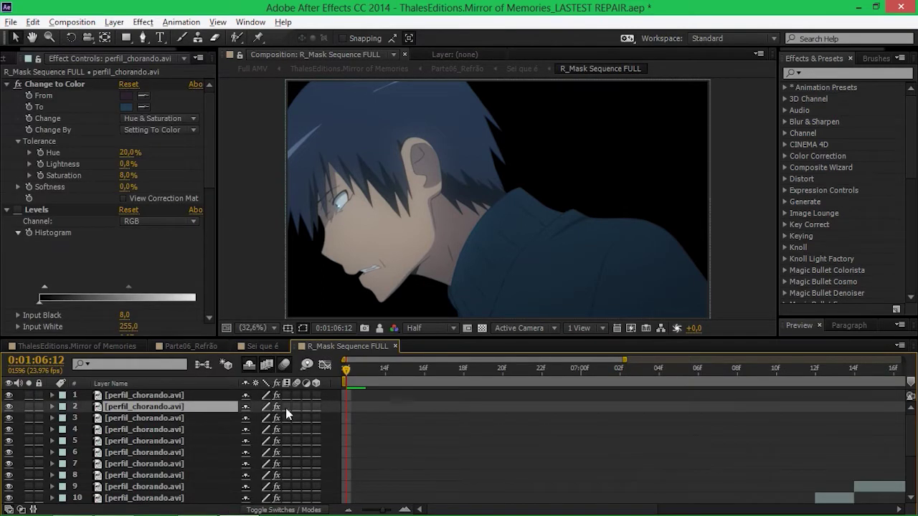
scroll(352, 414, down, 4)
click(374, 497)
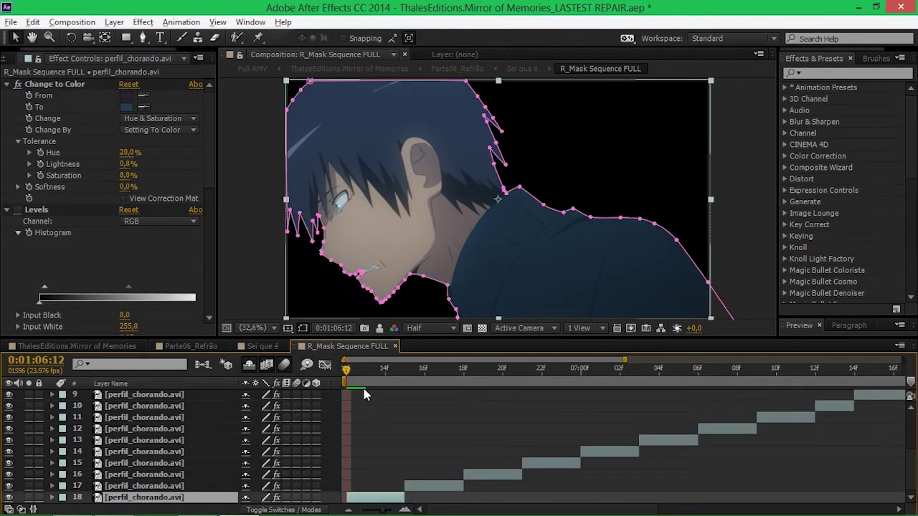
click(302, 328)
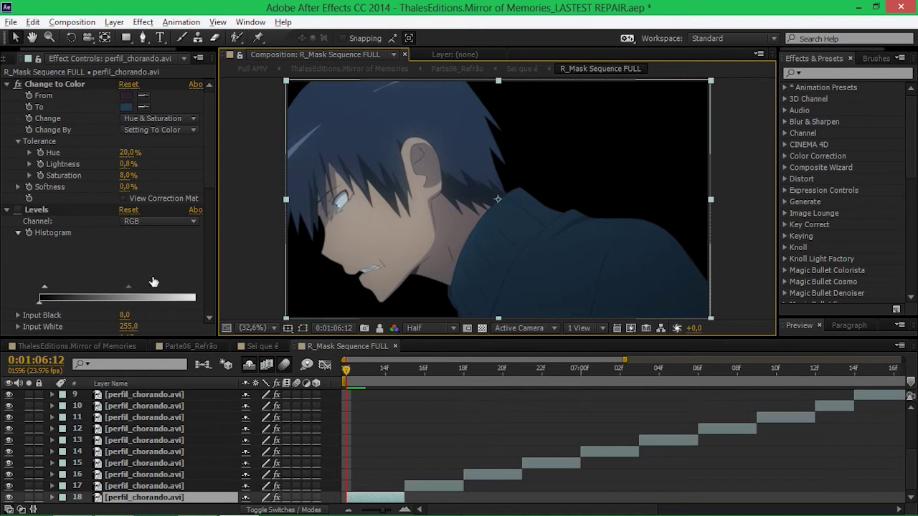
click(277, 498)
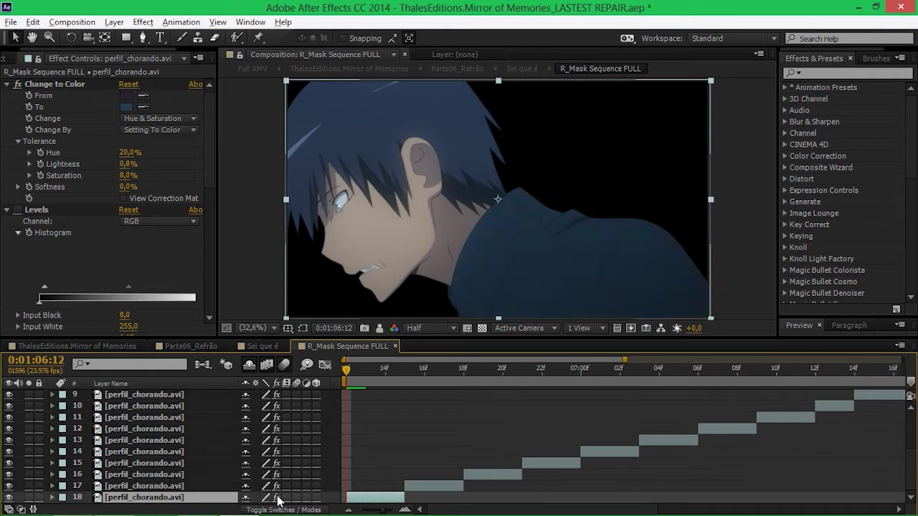
Collapse the effects on the perfil_chorando.avi clip and close the R_Mask Sequence FULL composition
key(ctrl+a)
key(ctrl+grave)
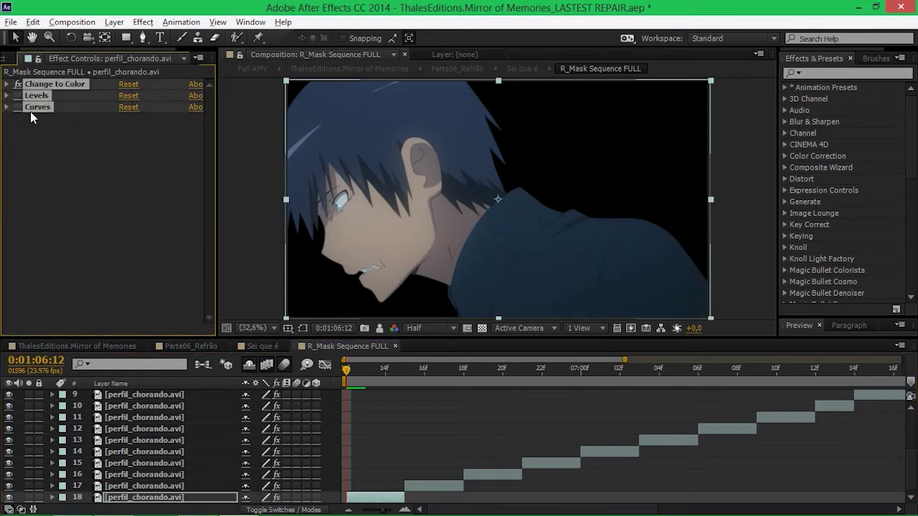
click(30, 118)
click(394, 346)
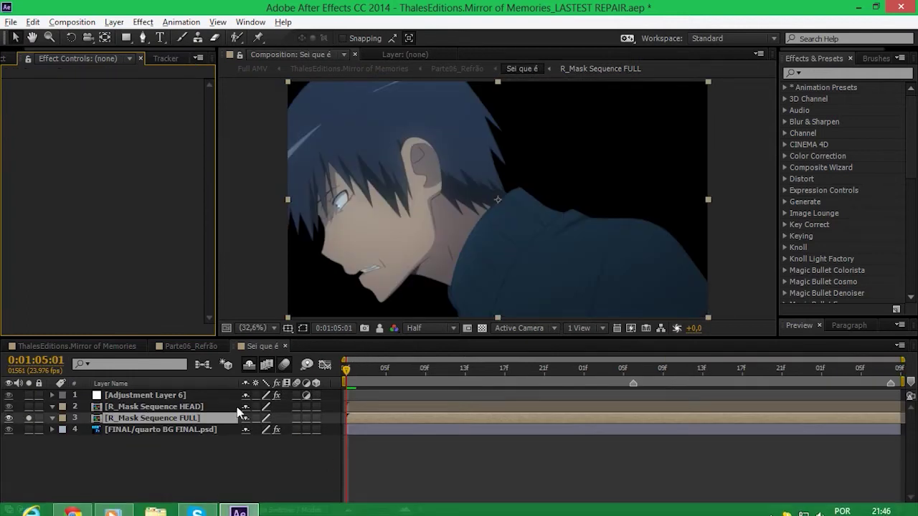
Turn off solo for R_Mask Sequence FULL and toggle the Looks effect on Adjustment Layer 6 off and on
click(29, 419)
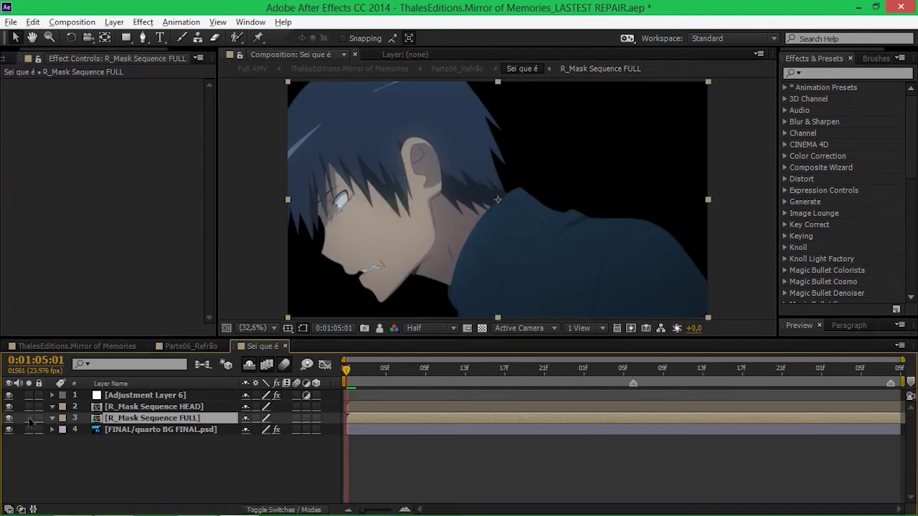
click(104, 395)
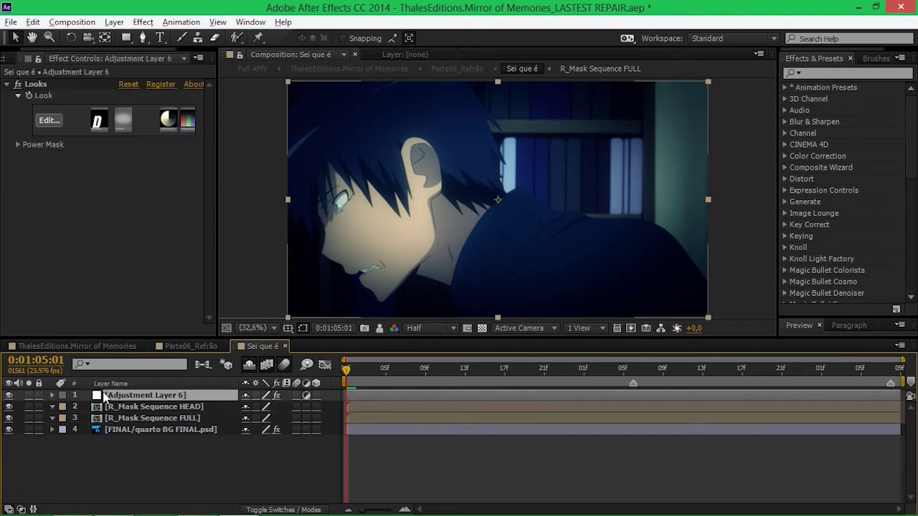
click(18, 85)
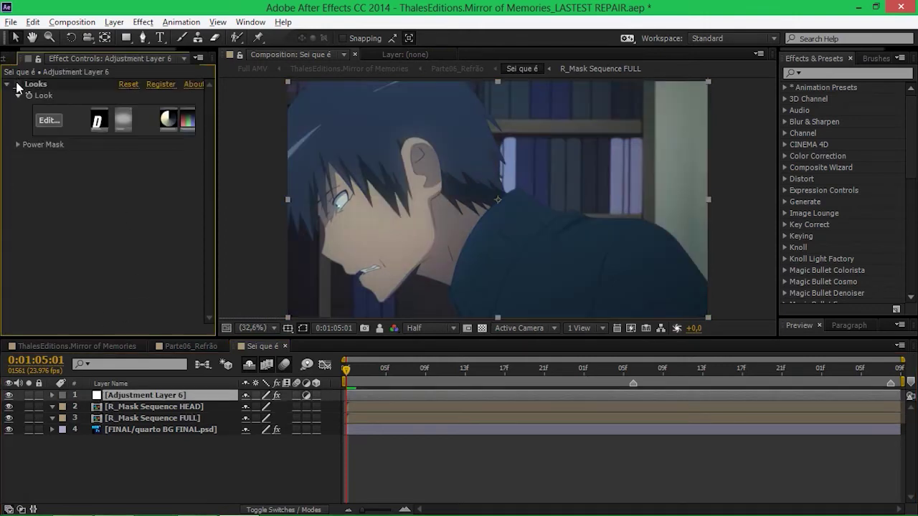
click(19, 85)
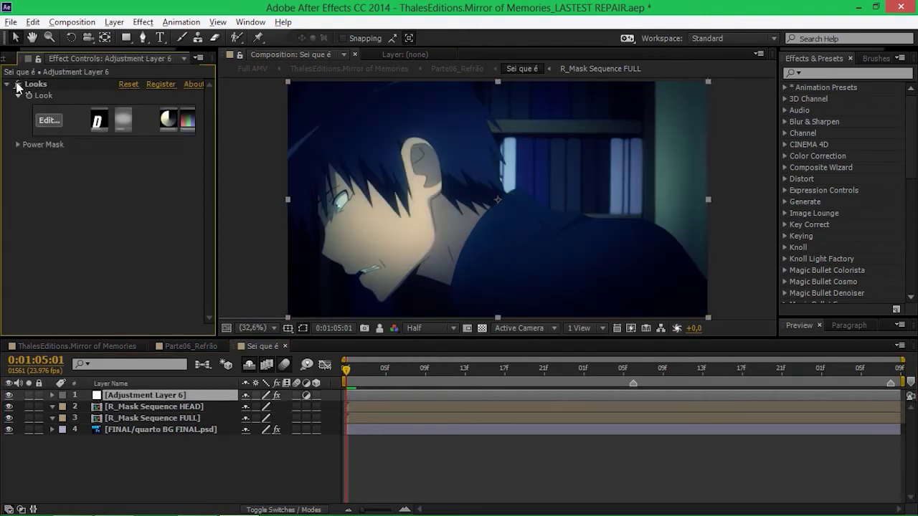
Open the Magic Bullet Looks editor for Adjustment Layer 6 and check its Vignette and Diffusion tools
click(47, 120)
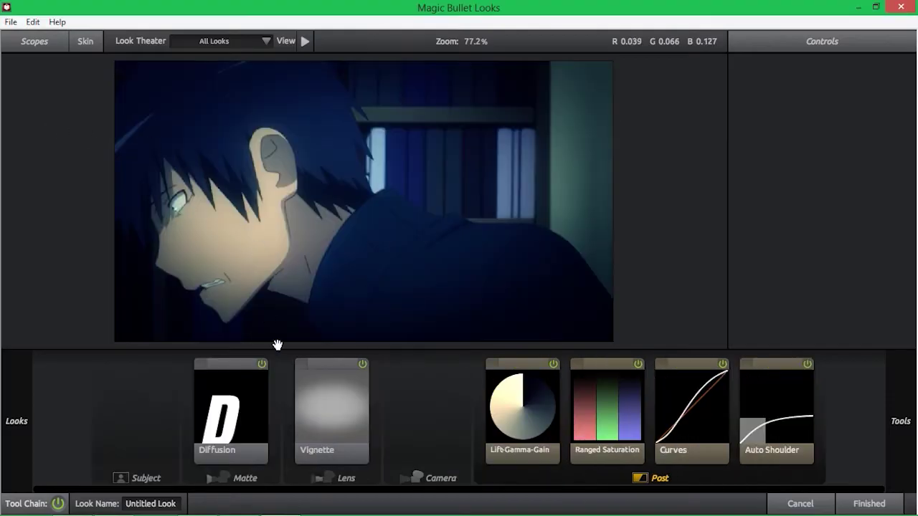
click(362, 368)
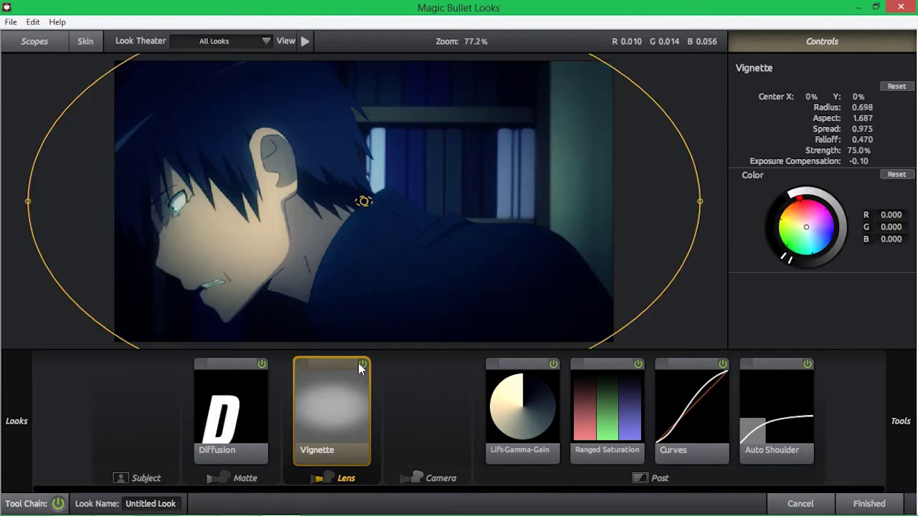
click(264, 365)
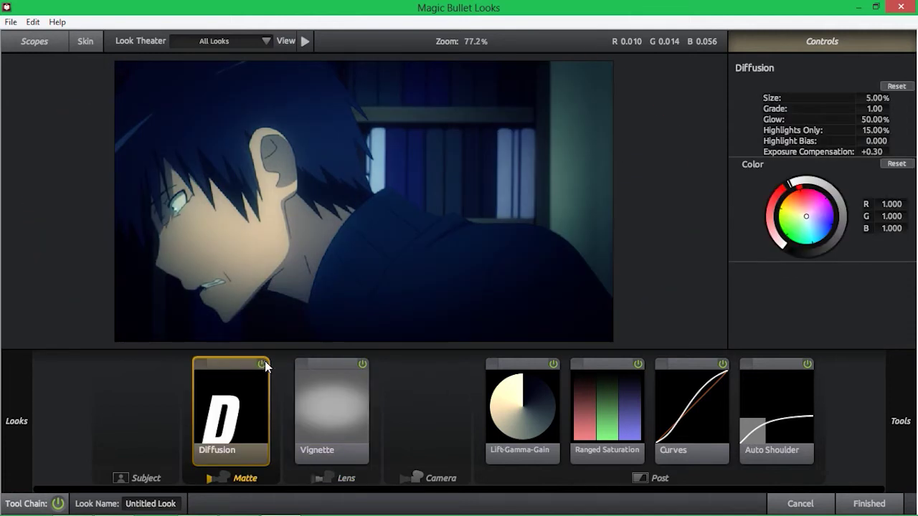
Toggle Lift-Gamma-Gain, Ranged Saturation and Curves off and on to compare their effect, and cancel out of the look editor
click(506, 372)
click(553, 365)
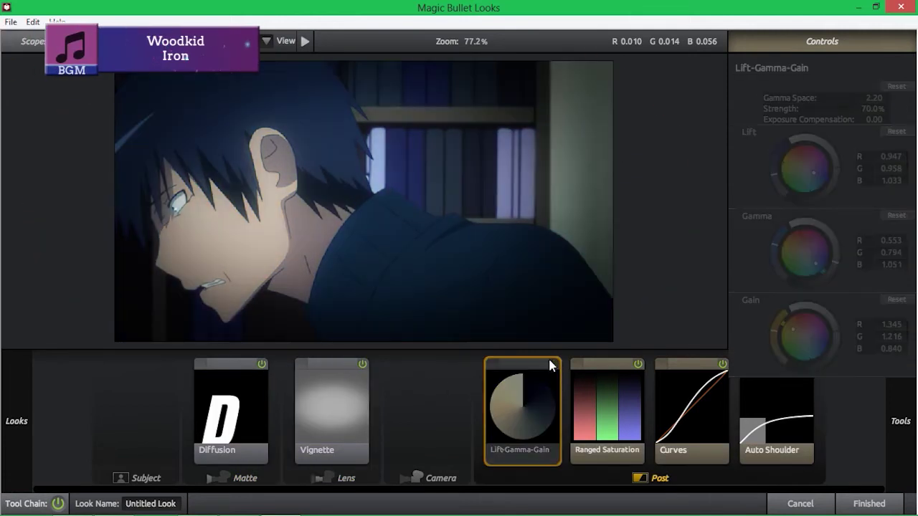
click(553, 364)
click(589, 388)
click(637, 365)
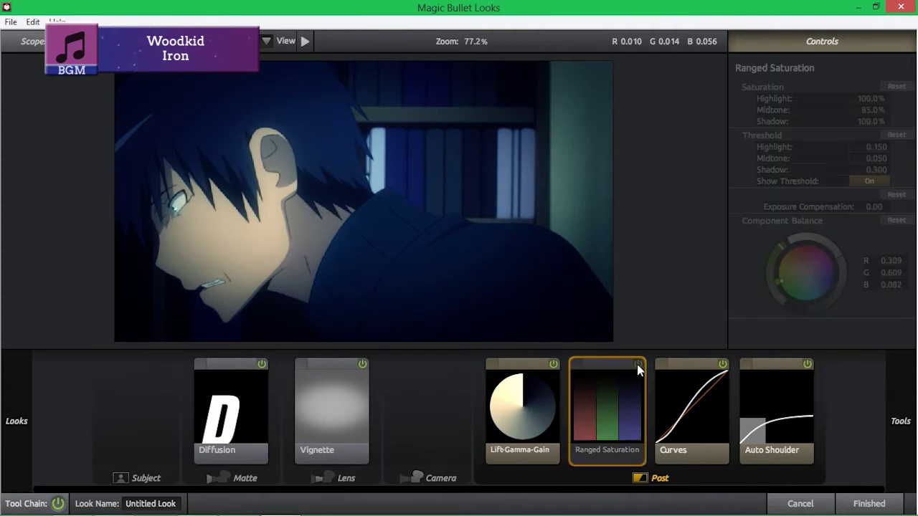
click(637, 365)
click(697, 375)
click(723, 365)
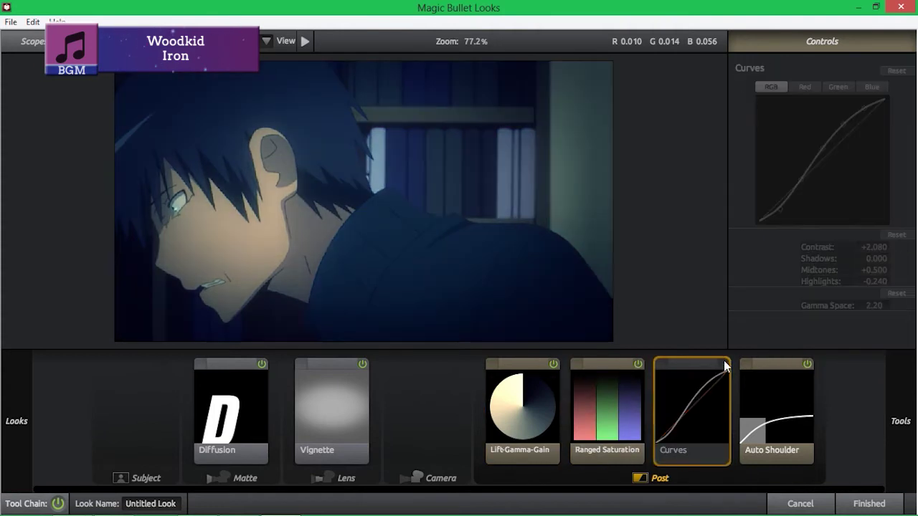
click(722, 364)
mouse_move(810, 513)
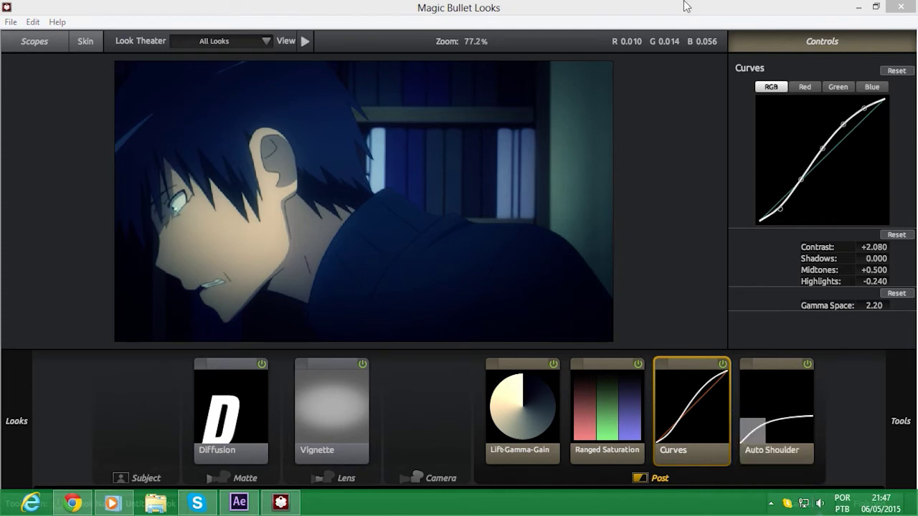
click(789, 504)
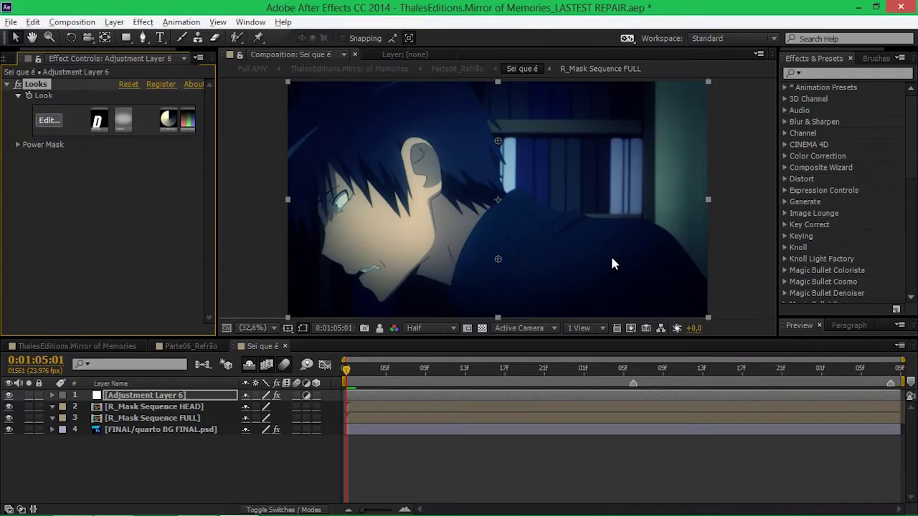
Close Sei que é, and from 0:01:09:15 in Parte06_Refrão open the Twixtored_Scene_08_R_Grito composition on layer 59
click(284, 347)
click(362, 372)
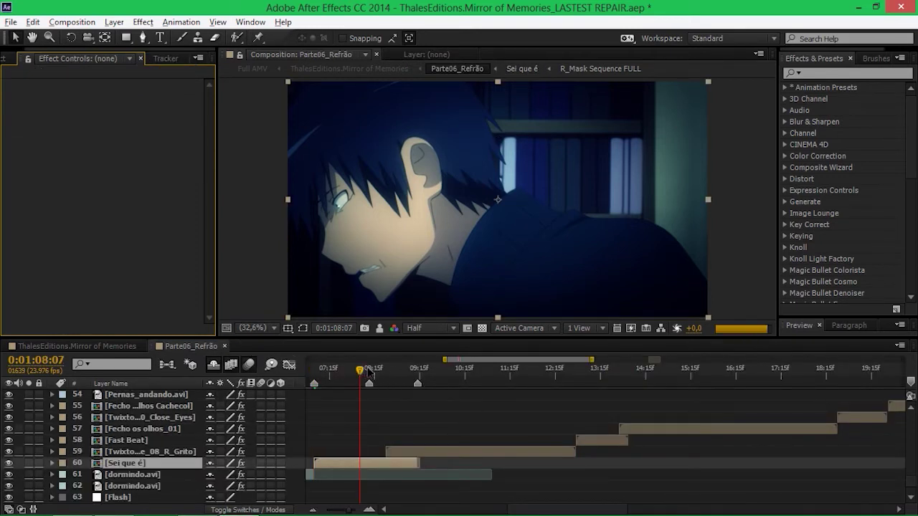
click(374, 372)
click(419, 372)
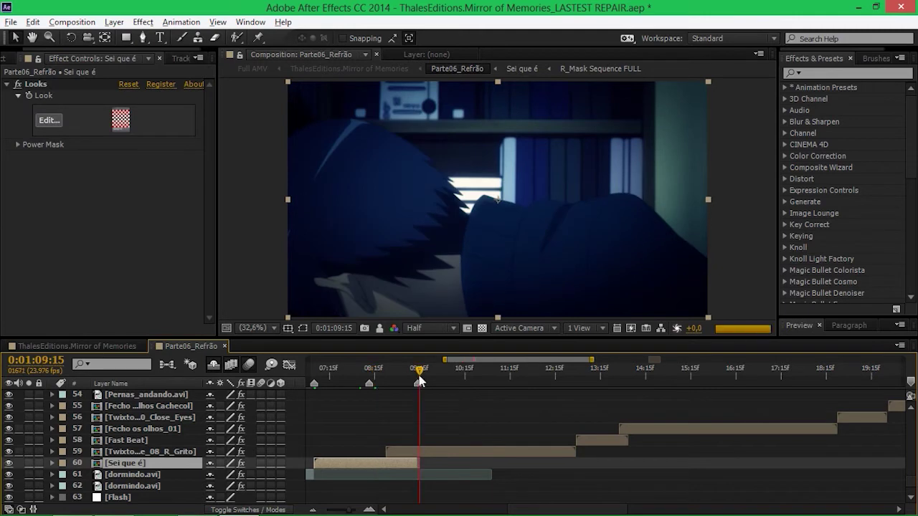
click(458, 451)
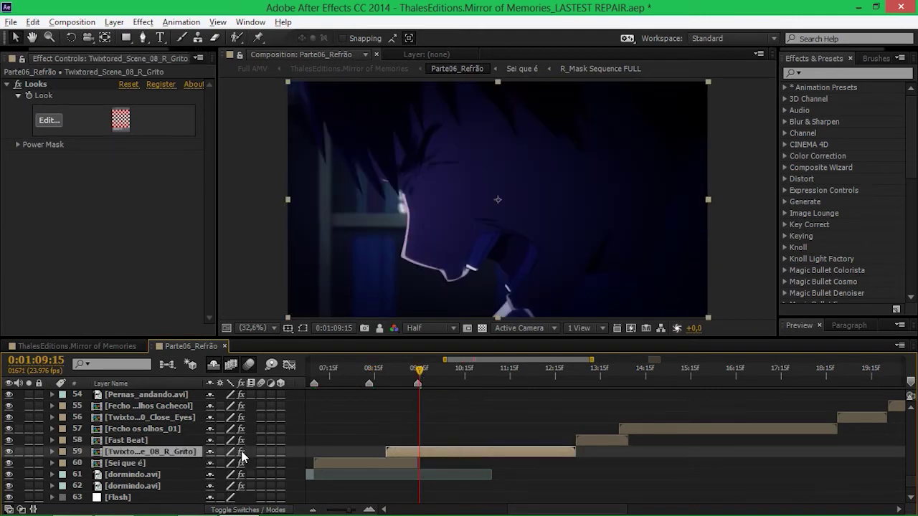
double_click(527, 448)
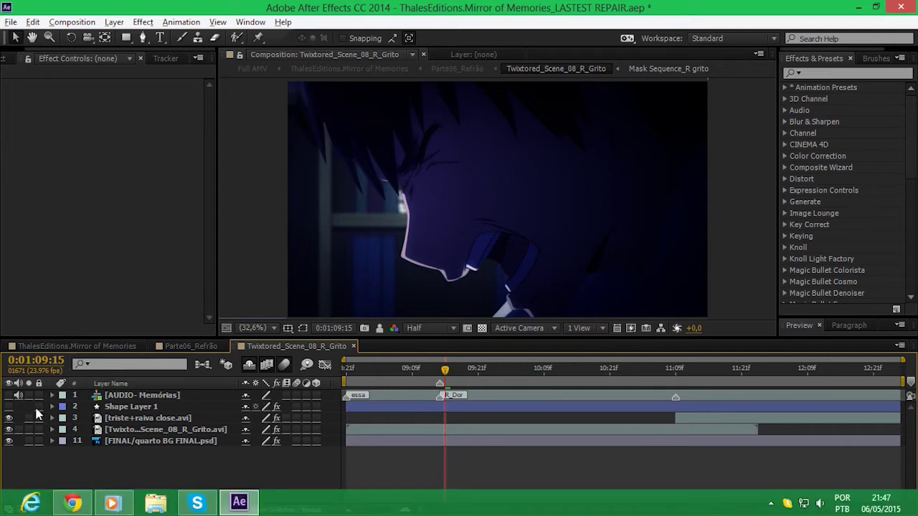
Inspect the FINAL/quarto BG FINAL.psd background layer, toggling its effects off and on and viewing its full extent
click(120, 441)
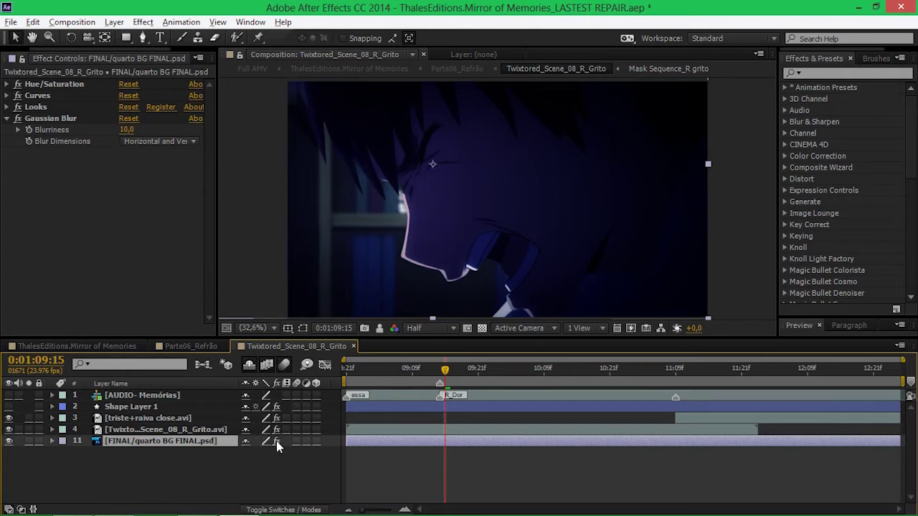
click(276, 442)
click(277, 441)
key(comma)
key(comma)
key(comma)
key(period)
key(shift+slash)
Toggle the effects of the Twixtored_Scene_08_R_Grito.avi clip on layer 4 off and on to compare it with its green-screen original
click(179, 430)
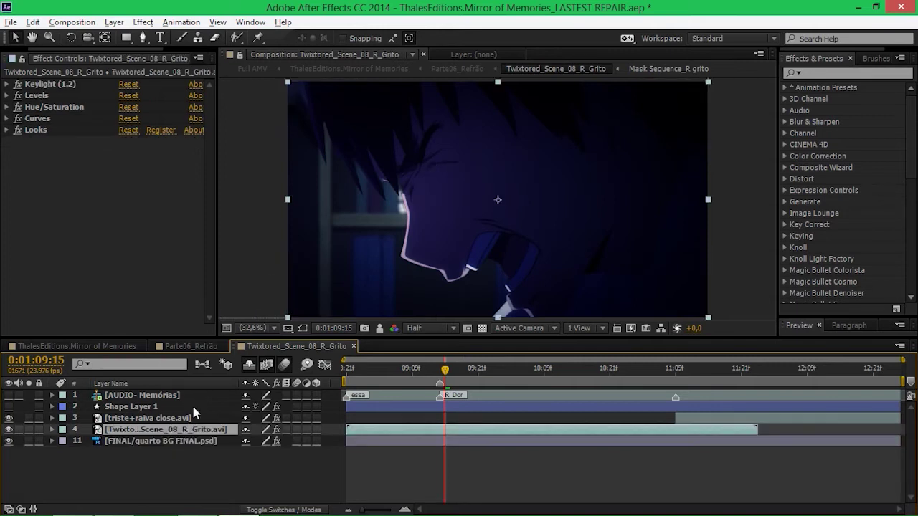
click(277, 430)
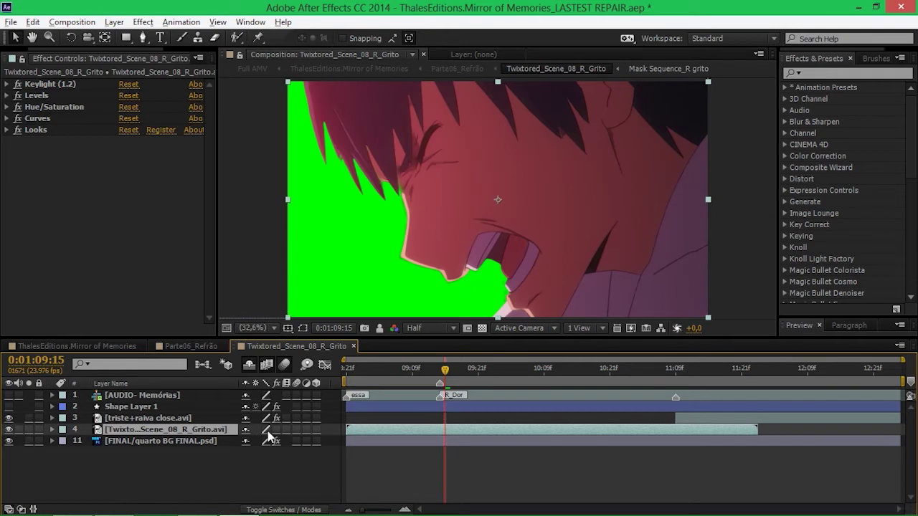
click(277, 431)
Reveal and hide the shy layers, and toggle the visibility of the clip on layer 4
click(250, 365)
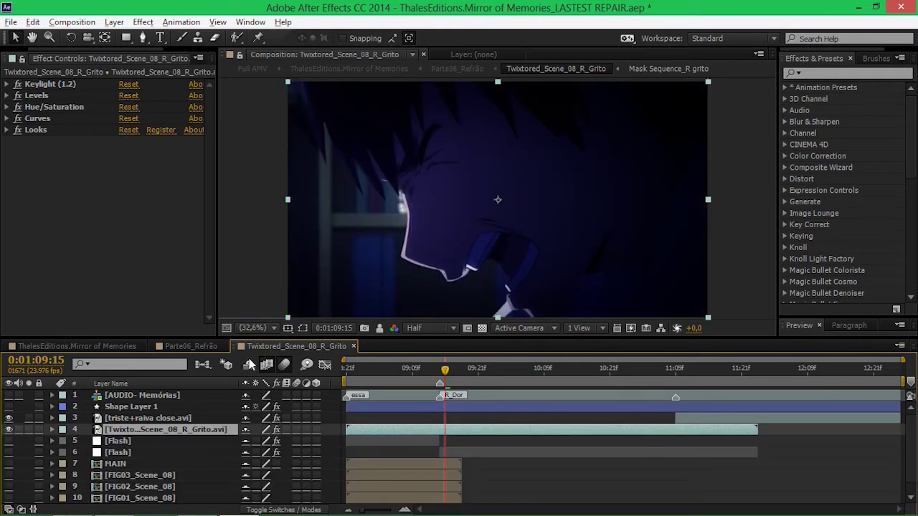
click(249, 365)
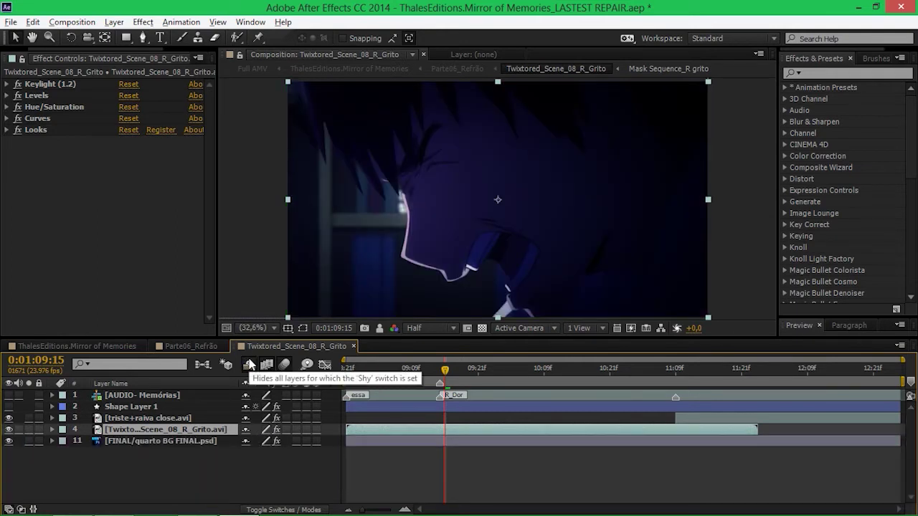
click(9, 430)
click(8, 430)
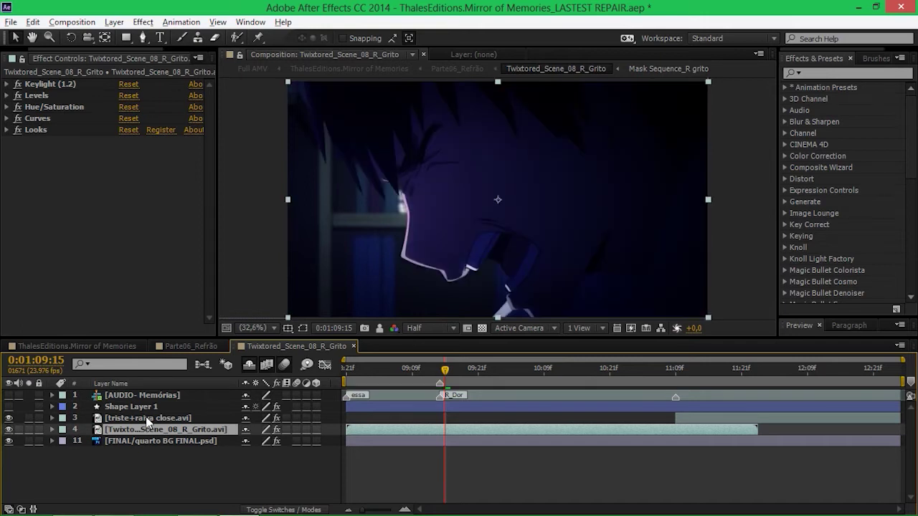
Compare the triste+raiva close.avi clip with and without its effects at 0:01:12:04
click(147, 419)
click(9, 418)
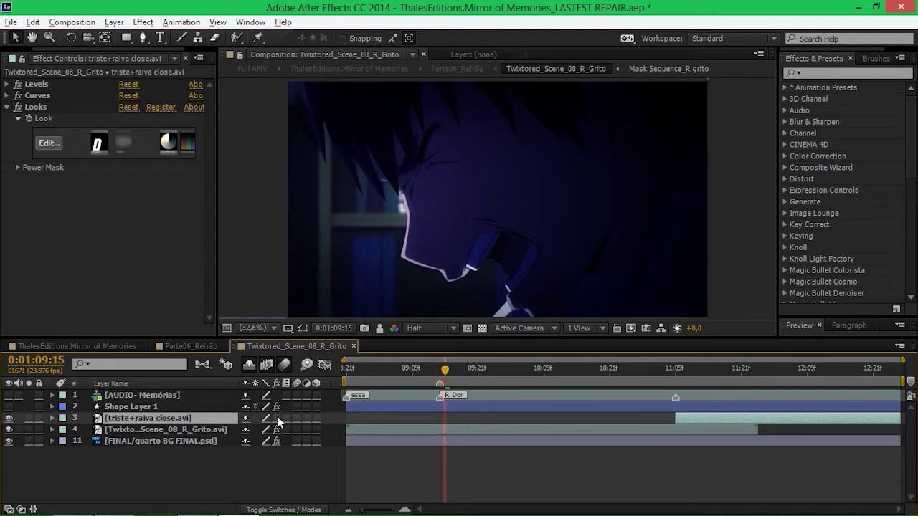
click(642, 368)
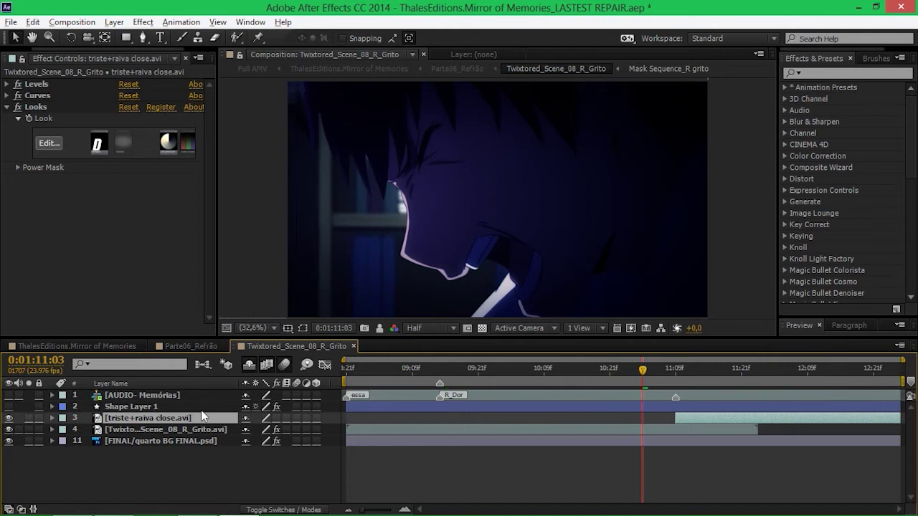
drag(697, 370, 782, 377)
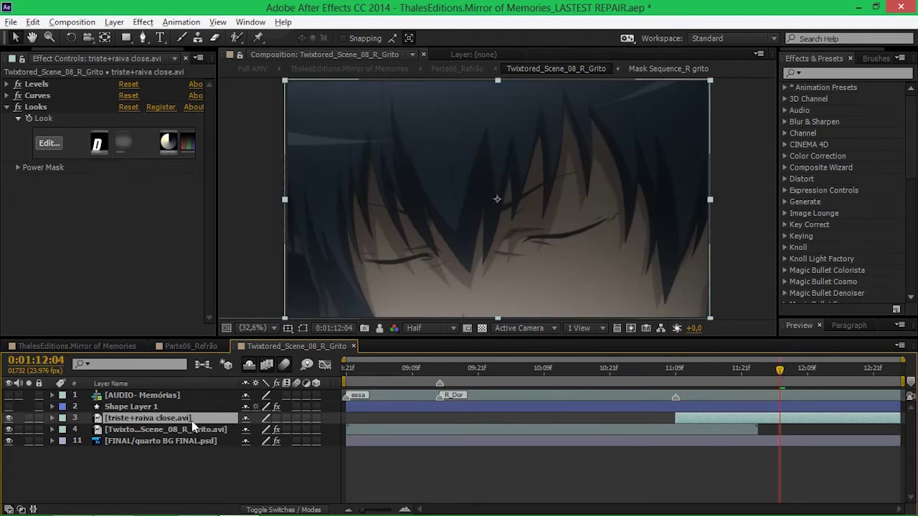
click(276, 418)
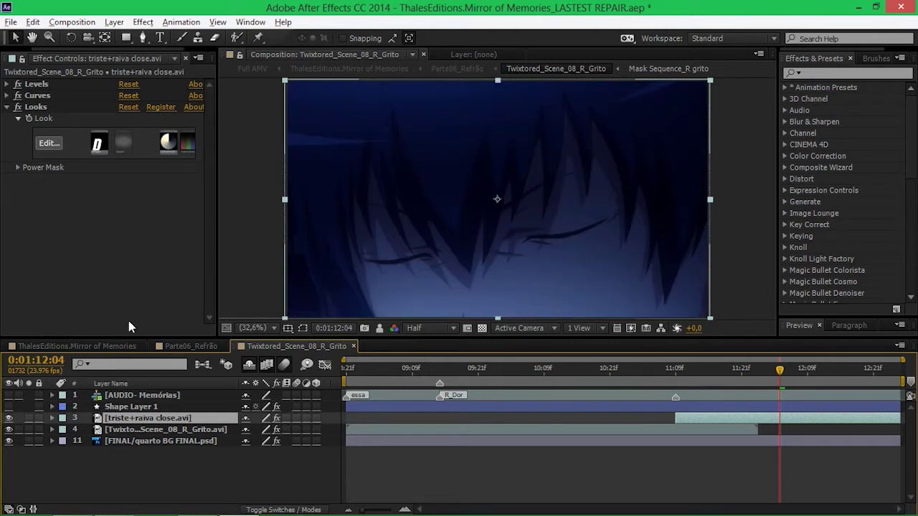
Move to 0:01:10:01, reveal the shy layers, and make the Flash layer 6 visible
click(500, 380)
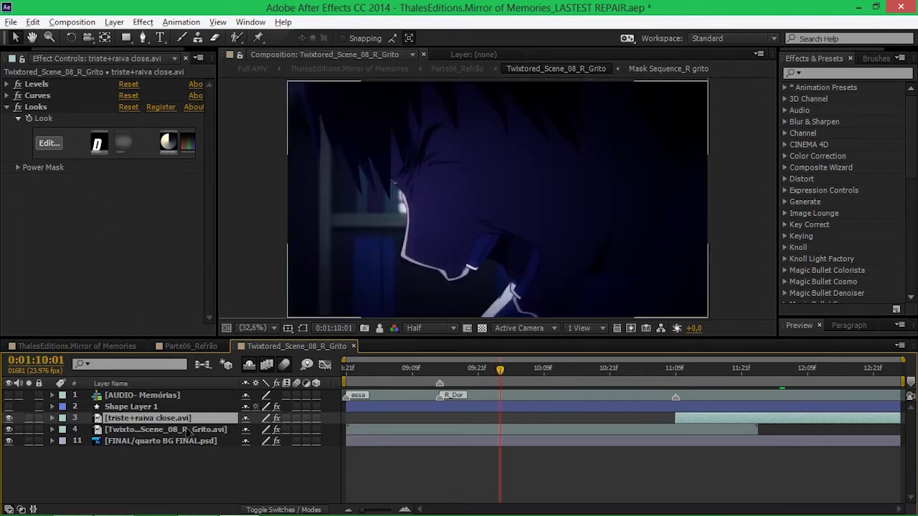
click(172, 429)
click(249, 367)
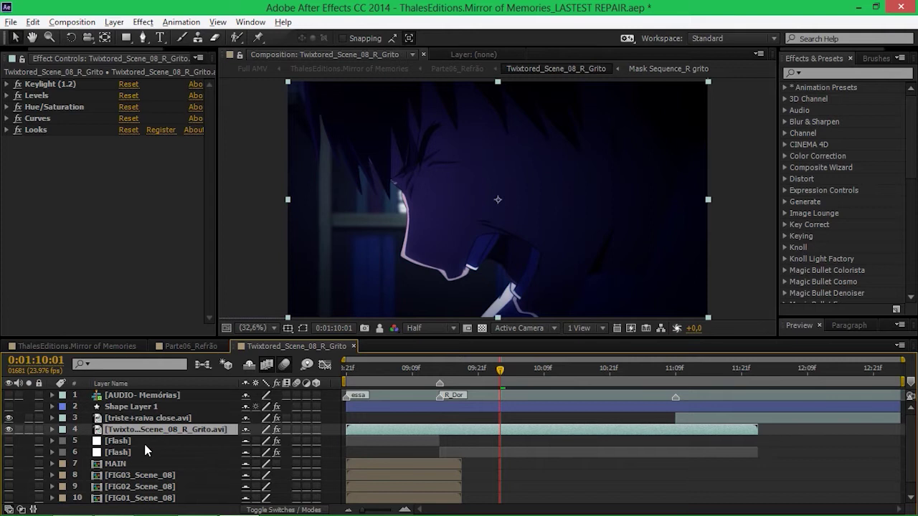
scroll(144, 441, down, 1)
click(119, 440)
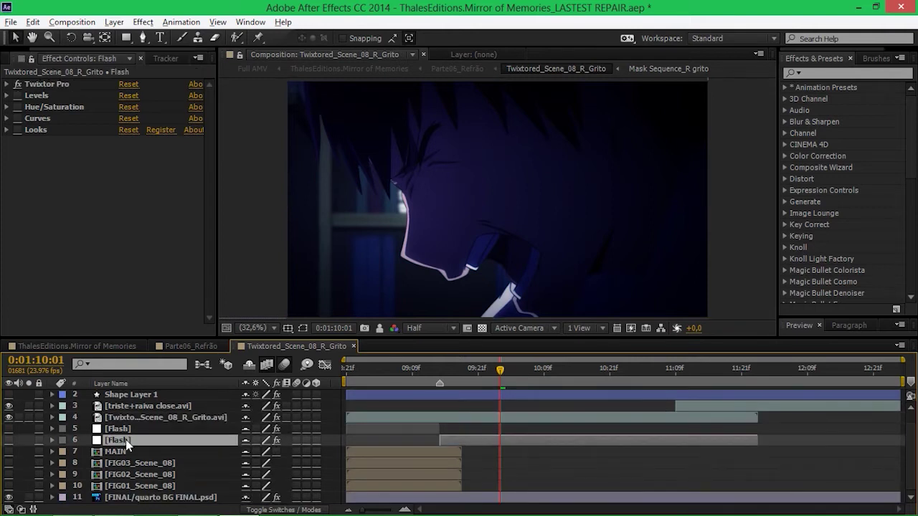
click(9, 440)
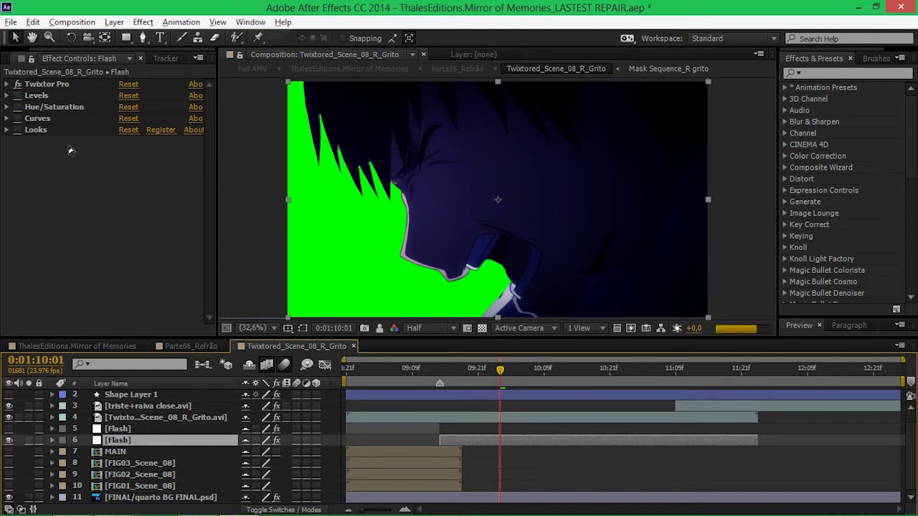
Set the Display of the Twixtor Pro effect on Flash layer 6 to Source
click(7, 85)
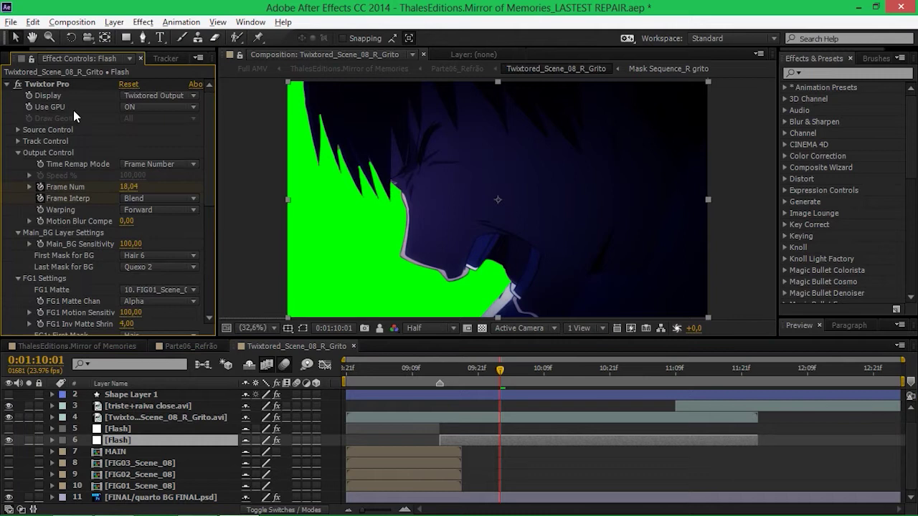
click(149, 95)
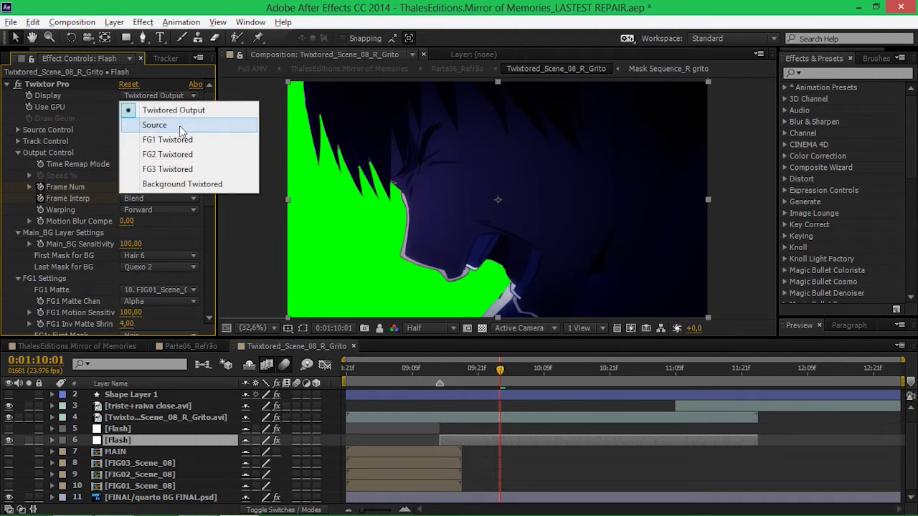
click(179, 125)
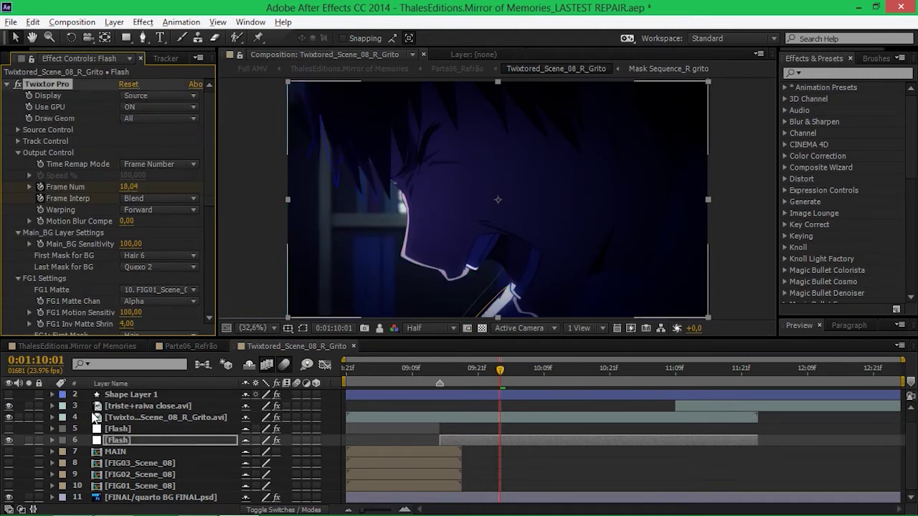
Solo Flash layer 6 and inspect its mask outlines over neighbouring frames from 0:01:09:14 in an enlarged composition view
click(28, 441)
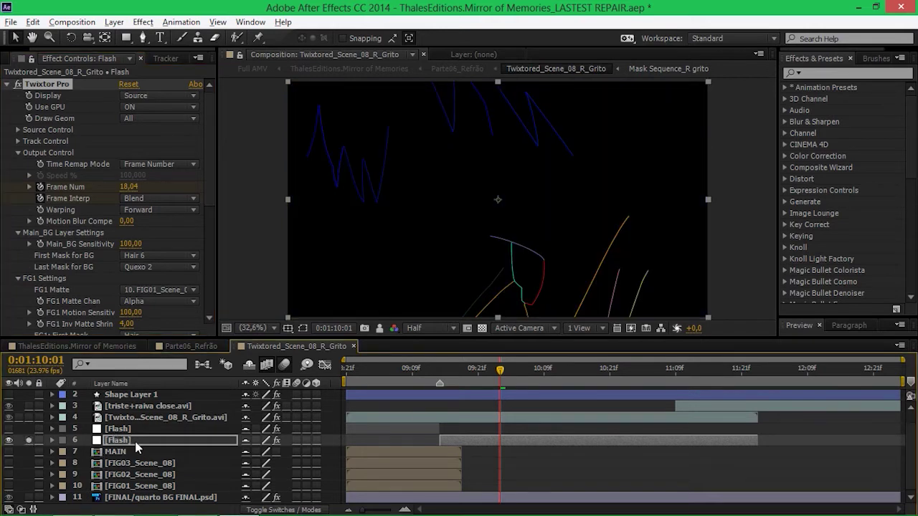
drag(499, 373, 438, 374)
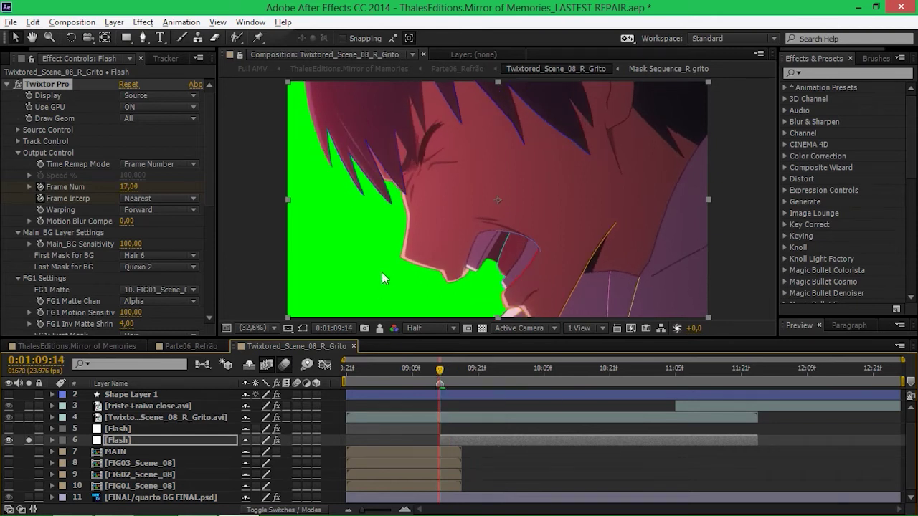
key(grave)
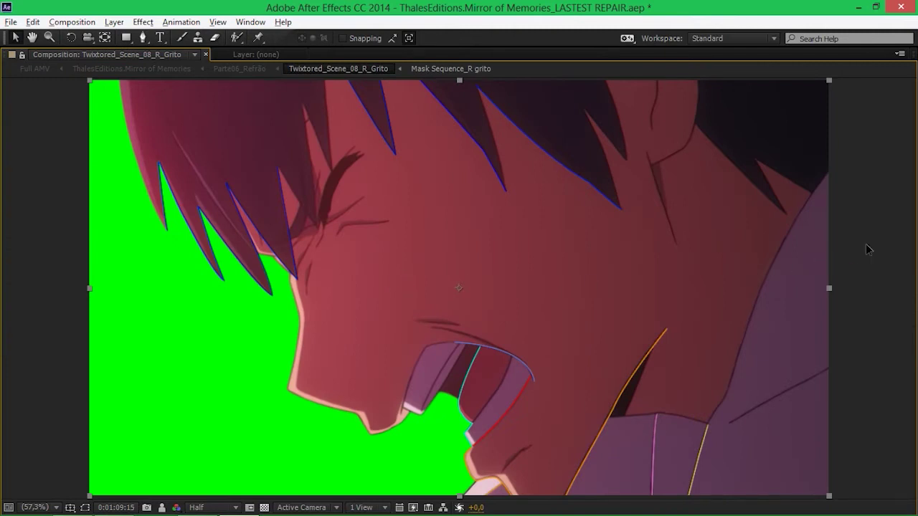
key(Page_Down)
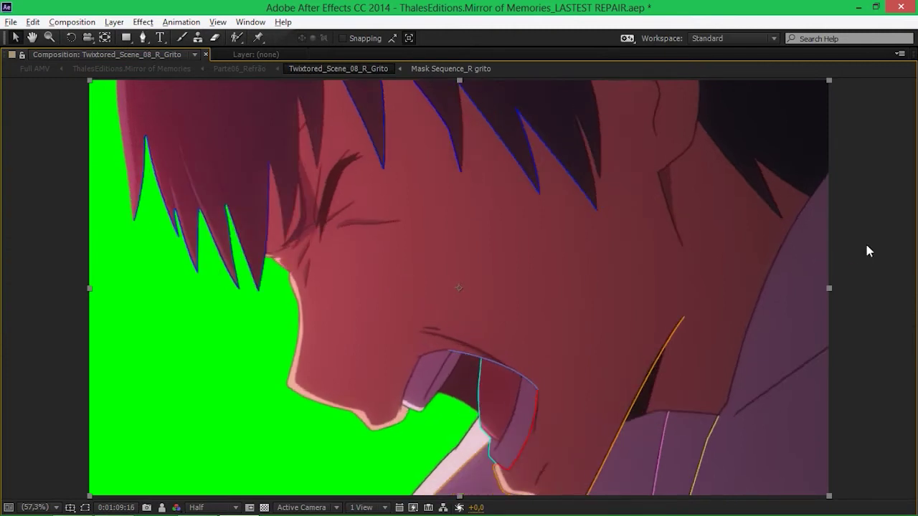
key(Page_Up)
key(grave)
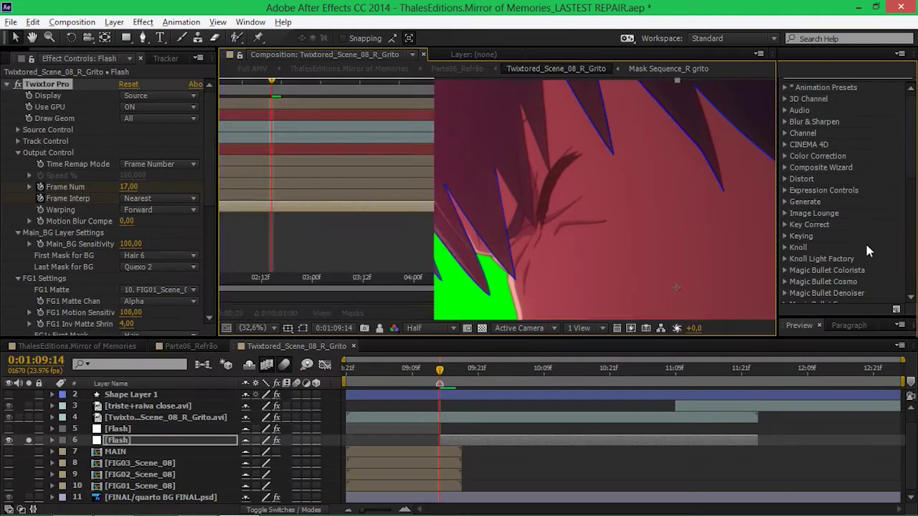
click(492, 438)
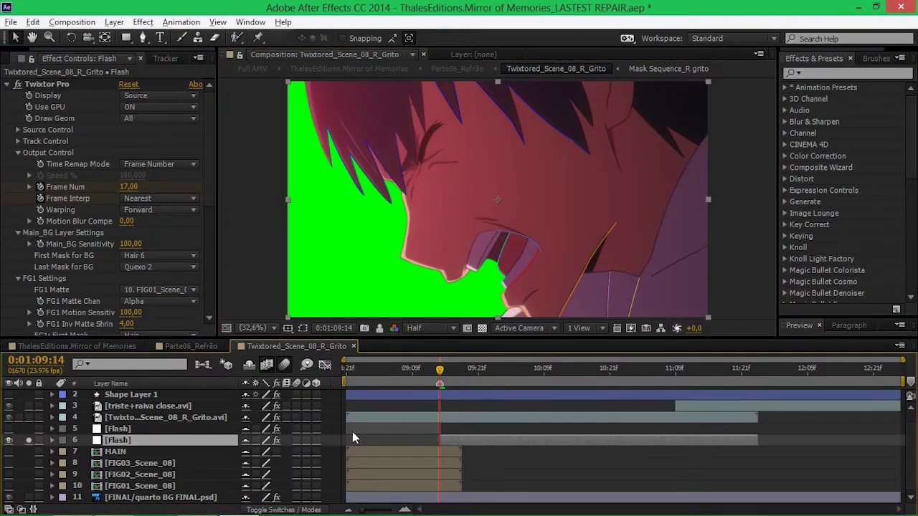
Set the Twixtor Pro Display to FG1 Twixtored and check the hair at 0:01:09:19 and 0:01:10:05
click(147, 98)
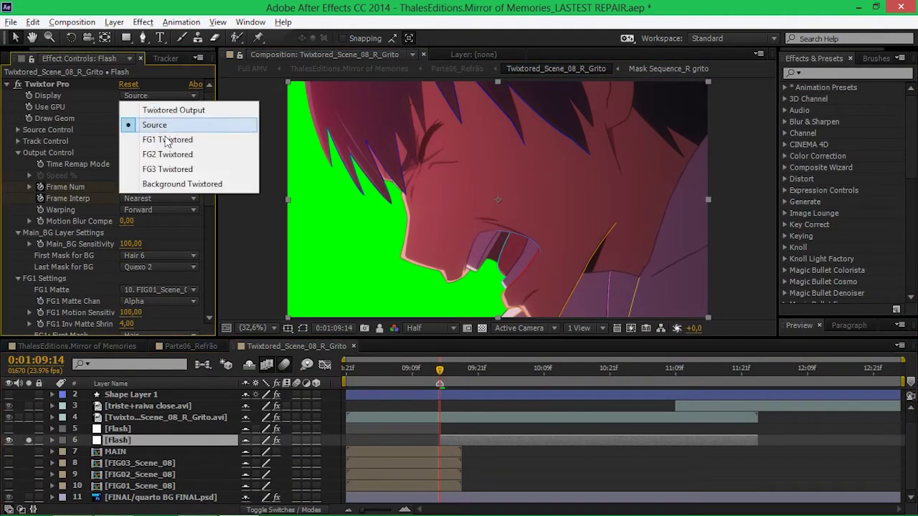
click(161, 135)
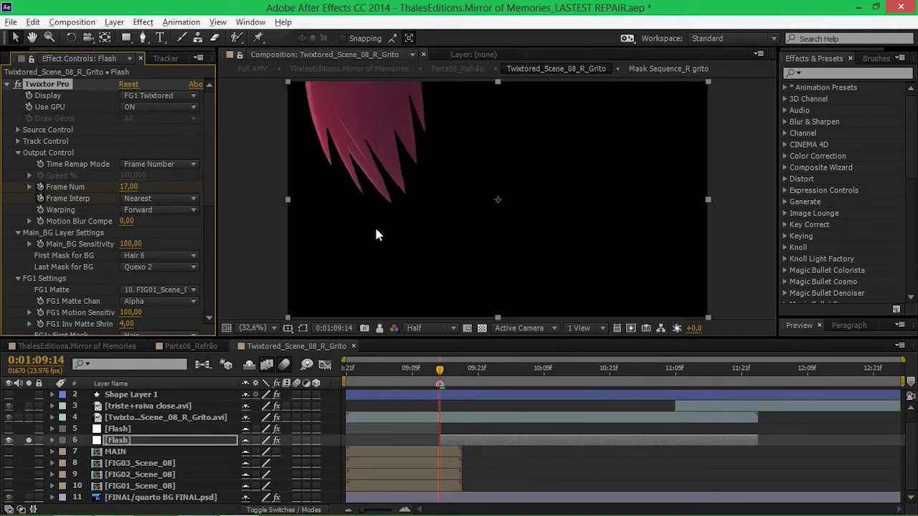
click(463, 370)
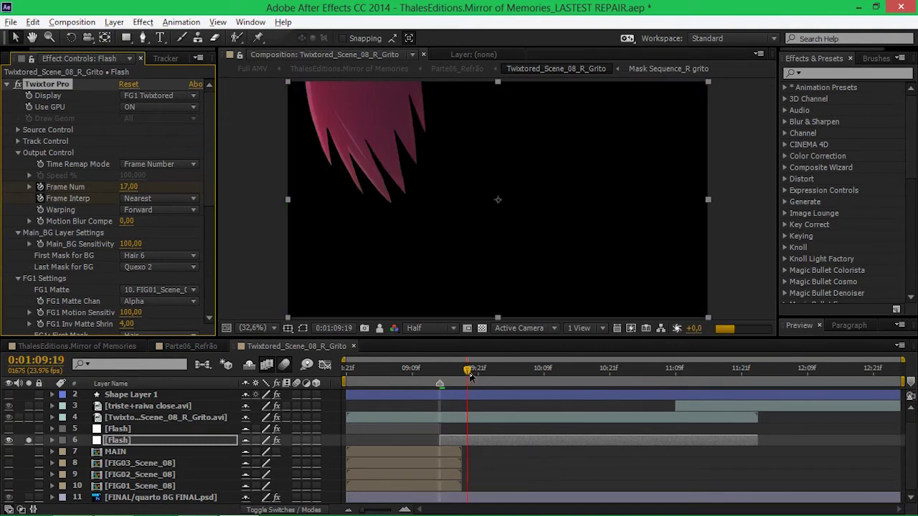
click(521, 370)
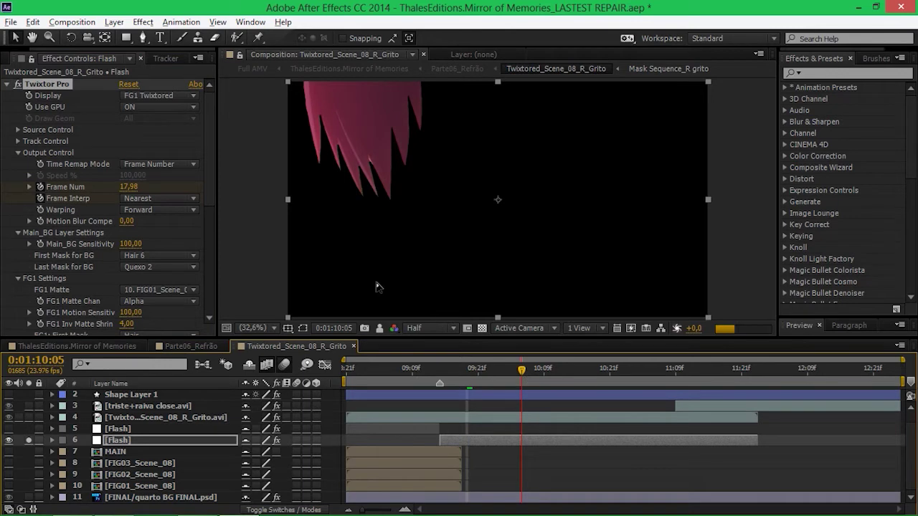
Set the Twixtor Pro Display to FG2 Twixtored and check the face at 0:01:09:19
key(ctrl+z)
click(147, 100)
click(179, 154)
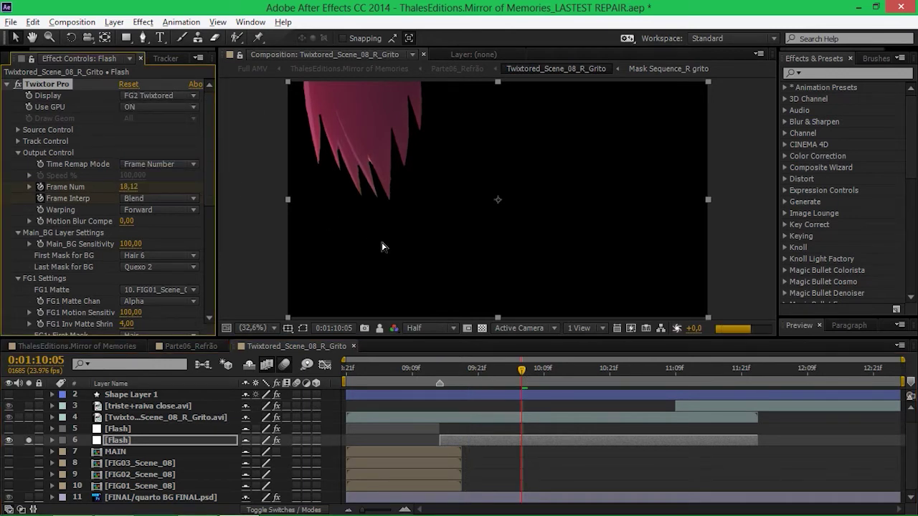
click(488, 370)
click(466, 368)
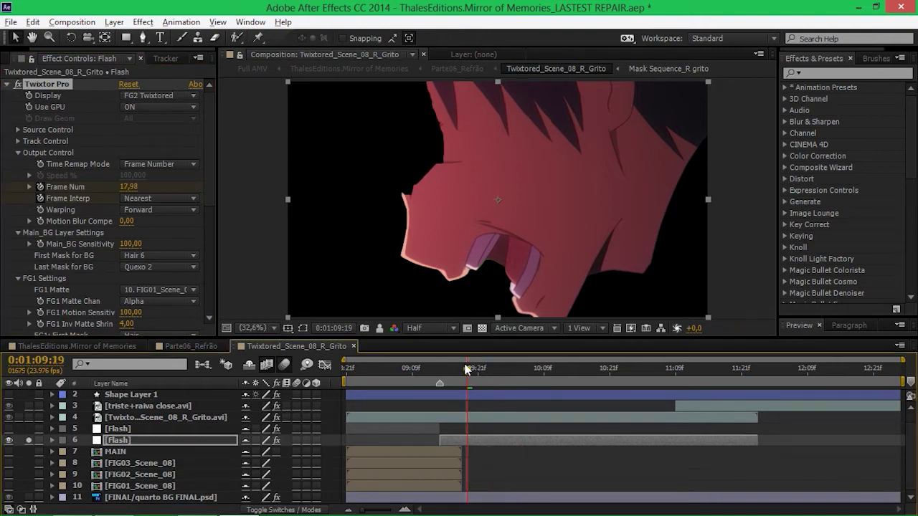
Set the Twixtor Pro Display to FG3 Twixtored and check the blouse at 0:01:10:02 and 0:01:10:13
click(139, 95)
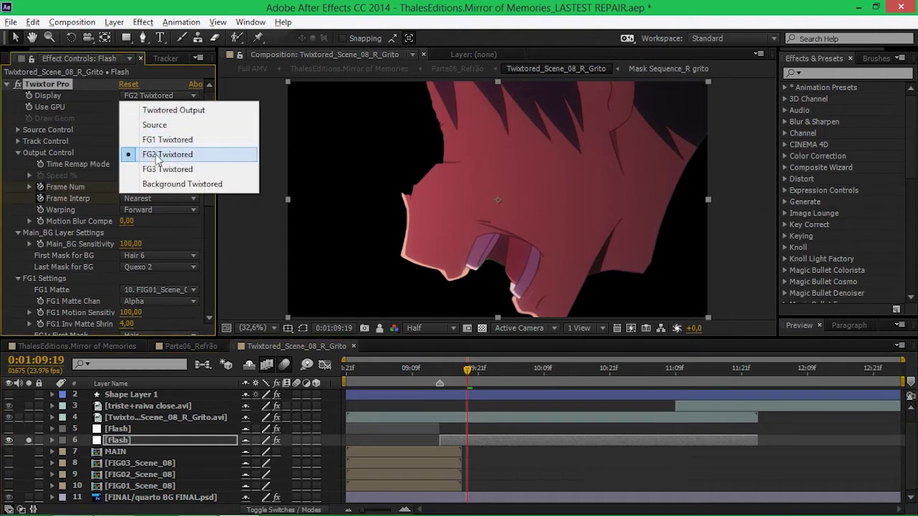
click(160, 170)
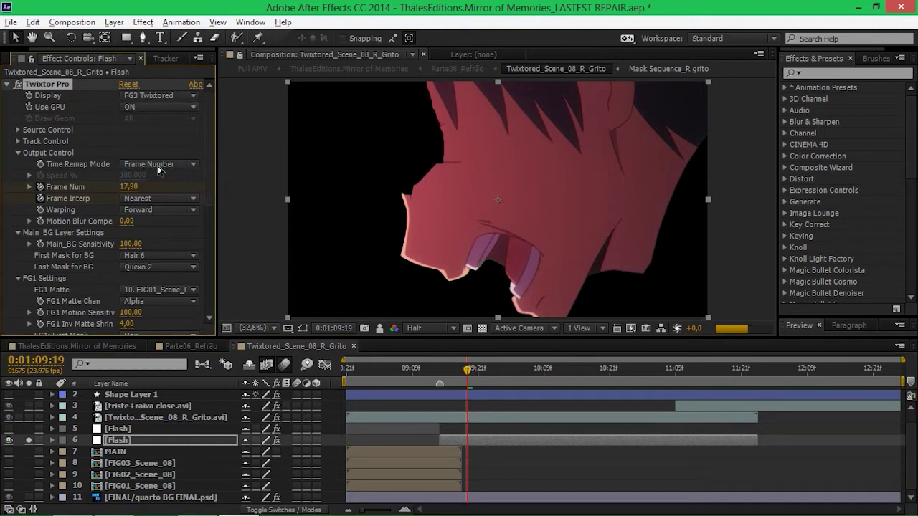
click(507, 381)
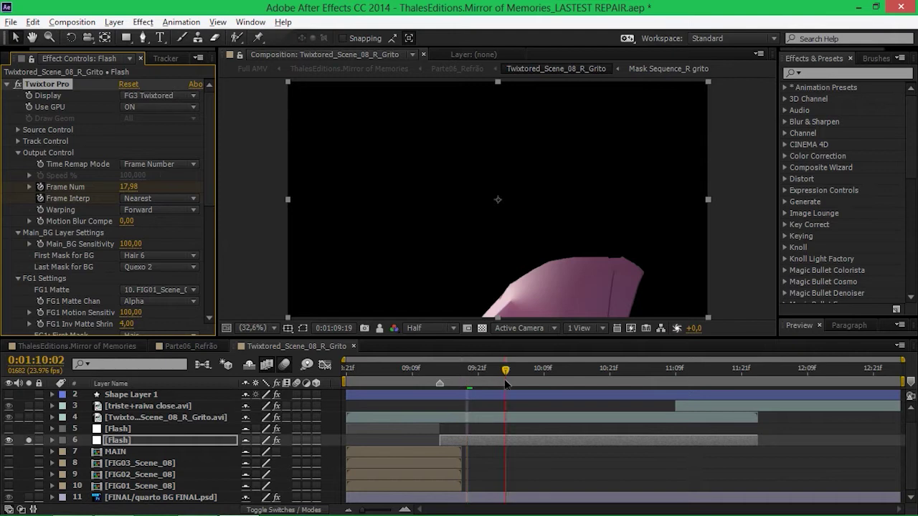
click(564, 378)
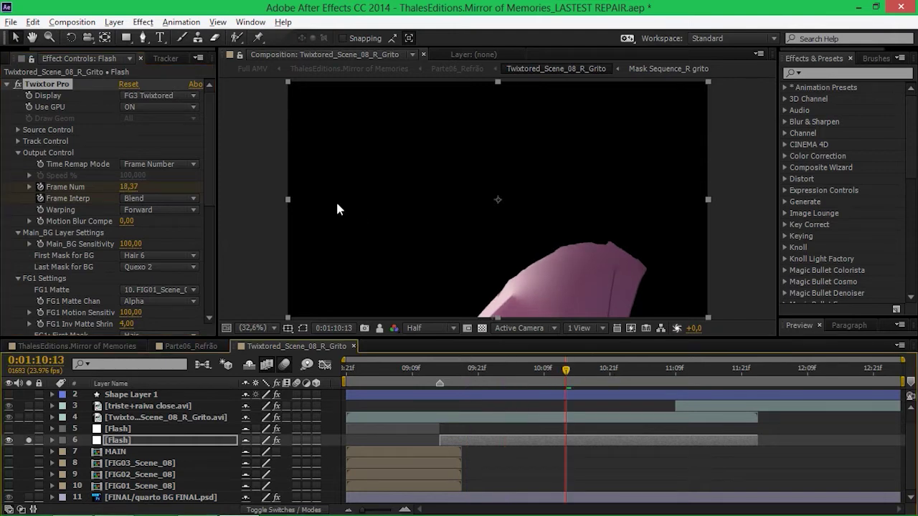
View the Background Twixtored display of Twixtor Pro, and check the Twixtored Output at 0:01:09:22 and 0:01:10:05
click(158, 96)
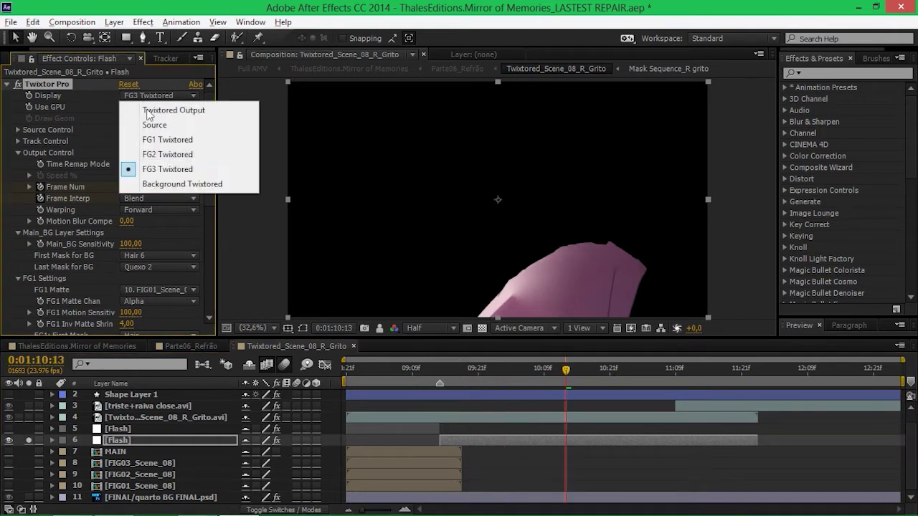
click(179, 185)
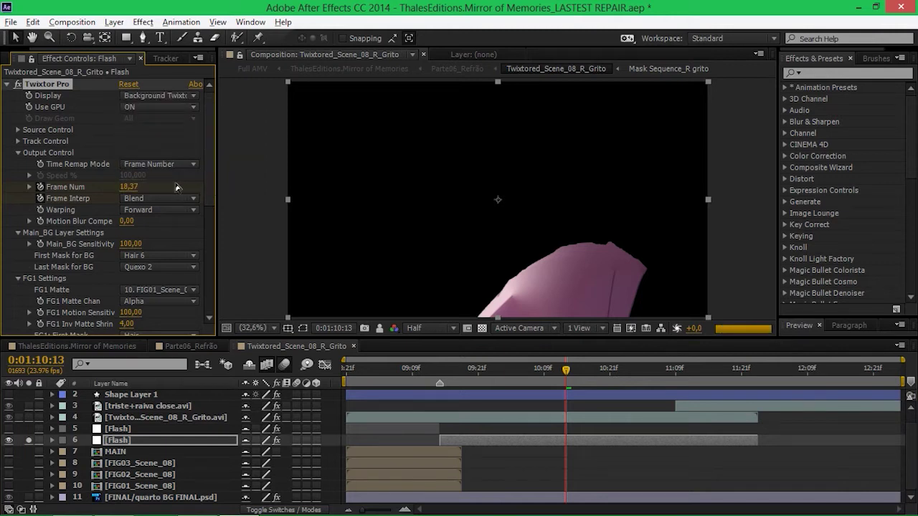
click(136, 95)
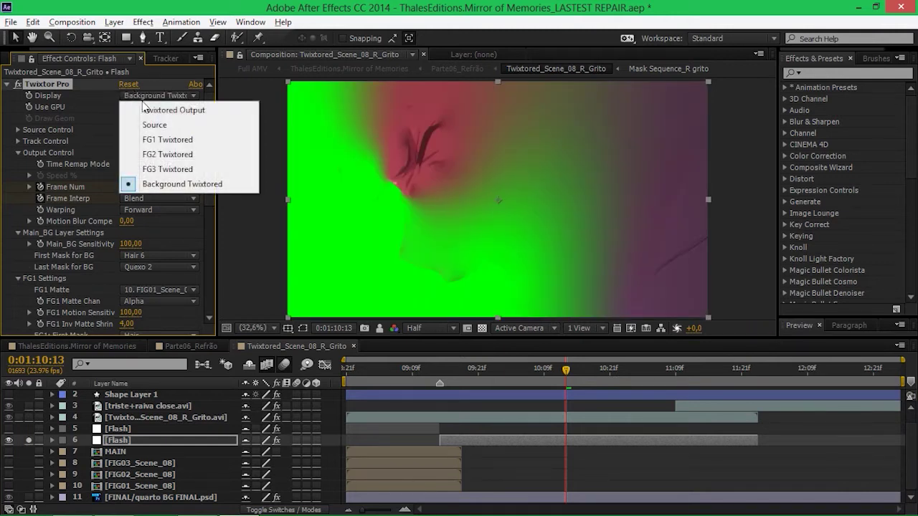
click(154, 105)
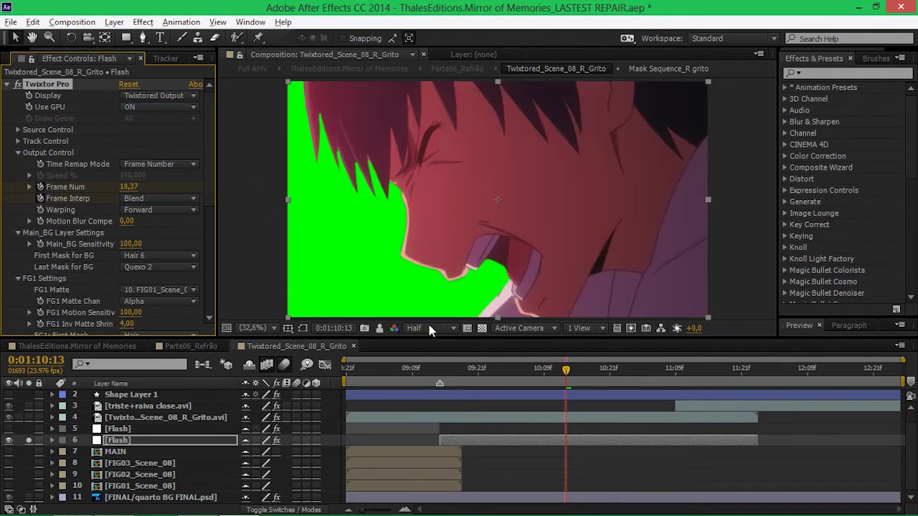
click(484, 372)
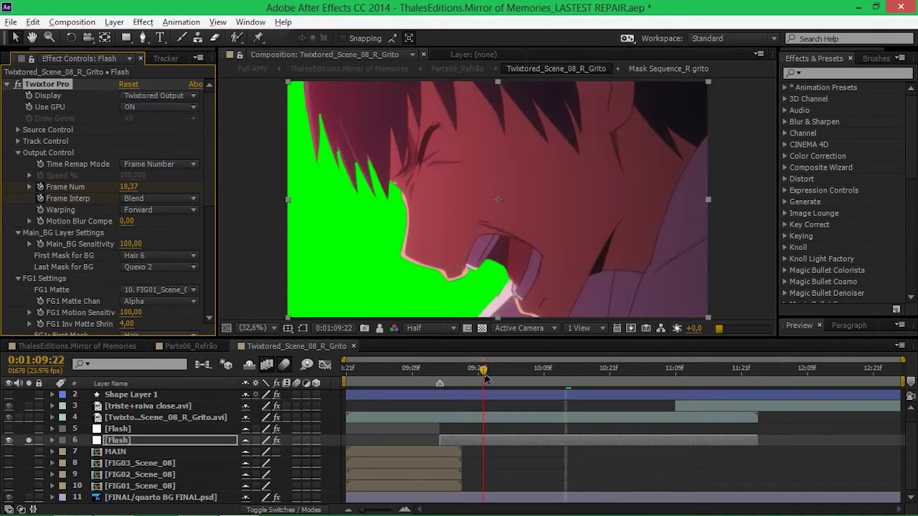
click(522, 370)
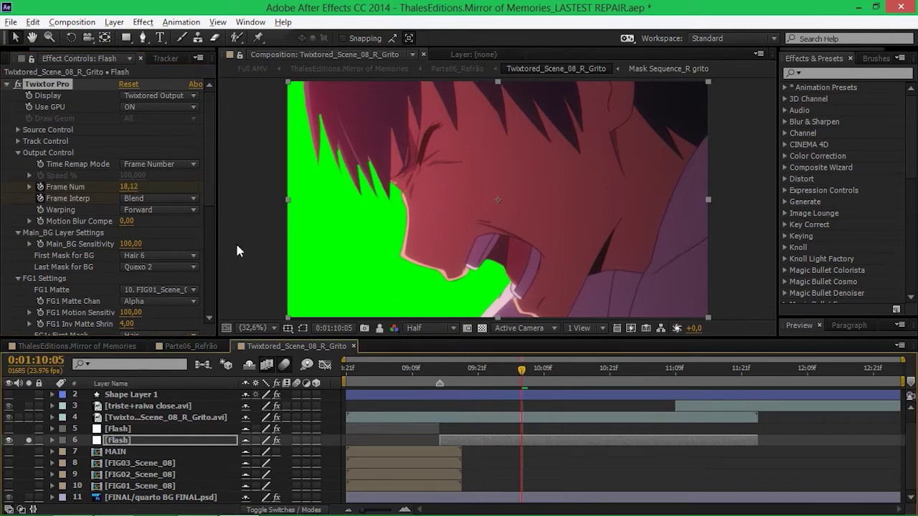
Review the FG1, FG2 and FG3 matte settings of Twixtor Pro, keeping FIG01_Scene_08 as FG1 Matte, and select the MAIN layer
scroll(204, 198, down, 5)
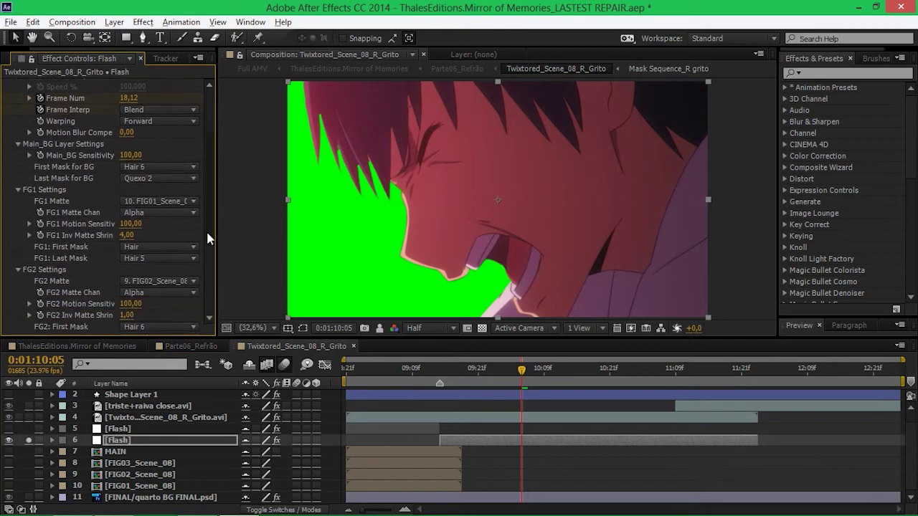
scroll(211, 265, down, 1)
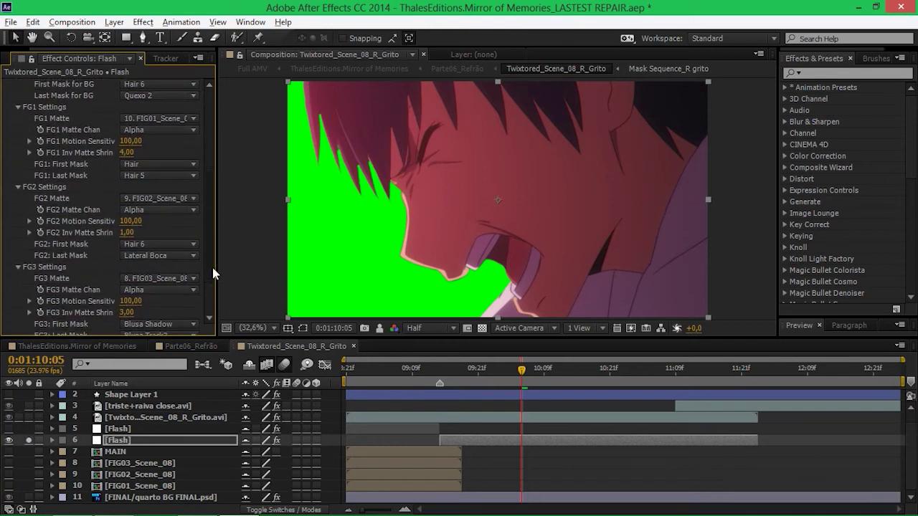
click(154, 119)
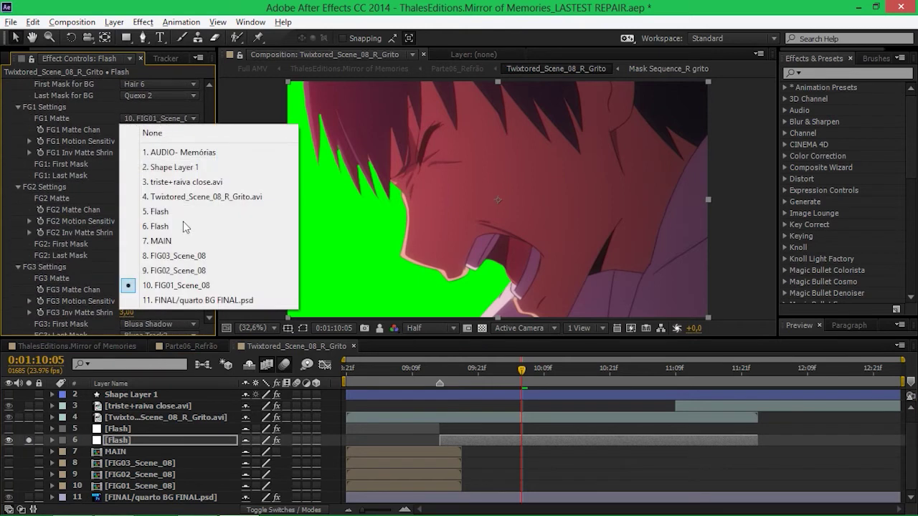
click(196, 287)
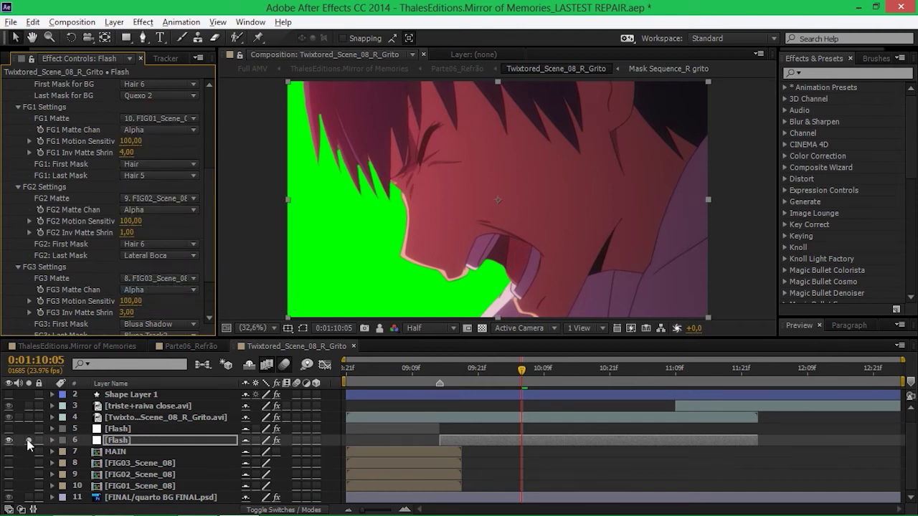
click(121, 451)
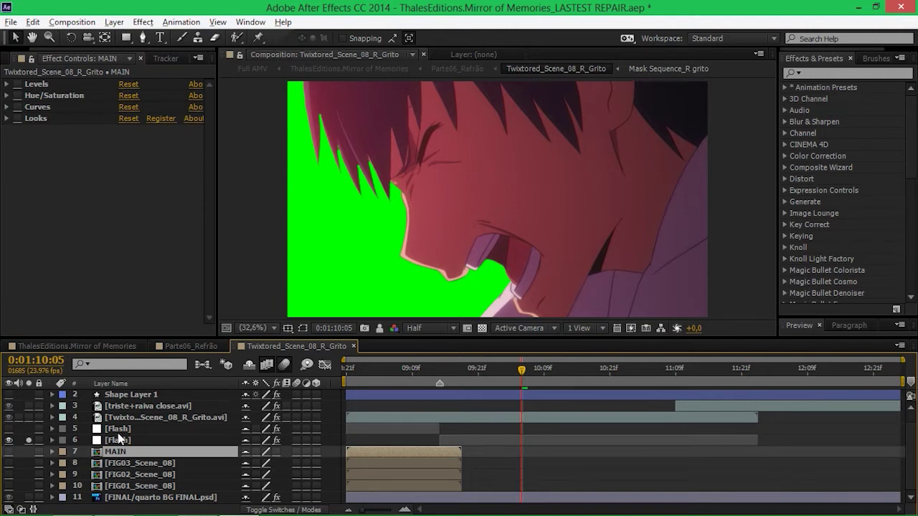
Set the Twixtor Pro Display on Flash layer 6 back to Source and move to 0:01:09:14
click(118, 440)
click(155, 96)
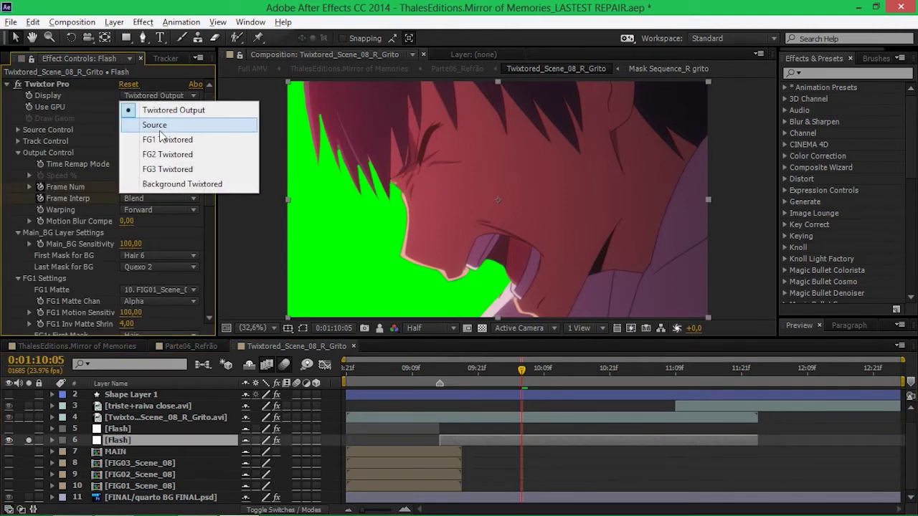
click(160, 128)
click(438, 374)
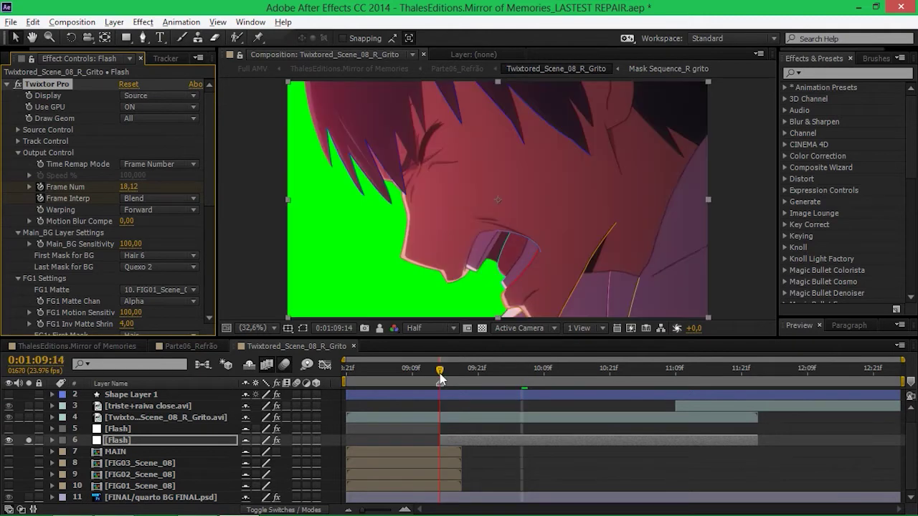
Examine the masks available for First Mask and Last Mask in Twixtor Pro's FG1 settings without changing the selection
drag(212, 210, 208, 249)
key(XF86AudioLowerVolume)
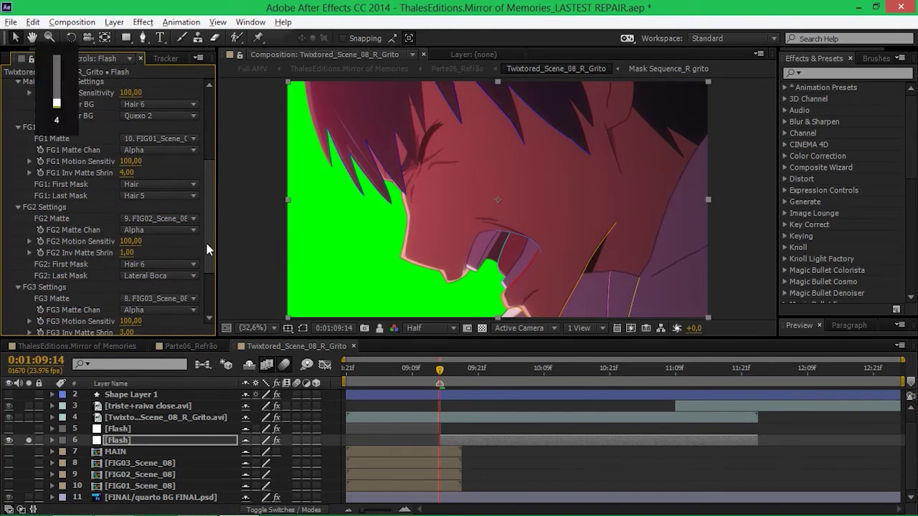
drag(212, 253, 212, 272)
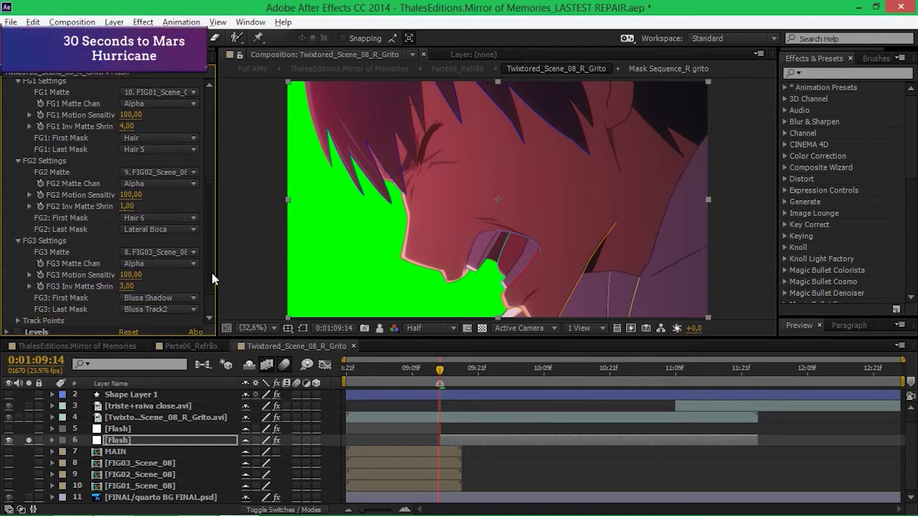
click(139, 138)
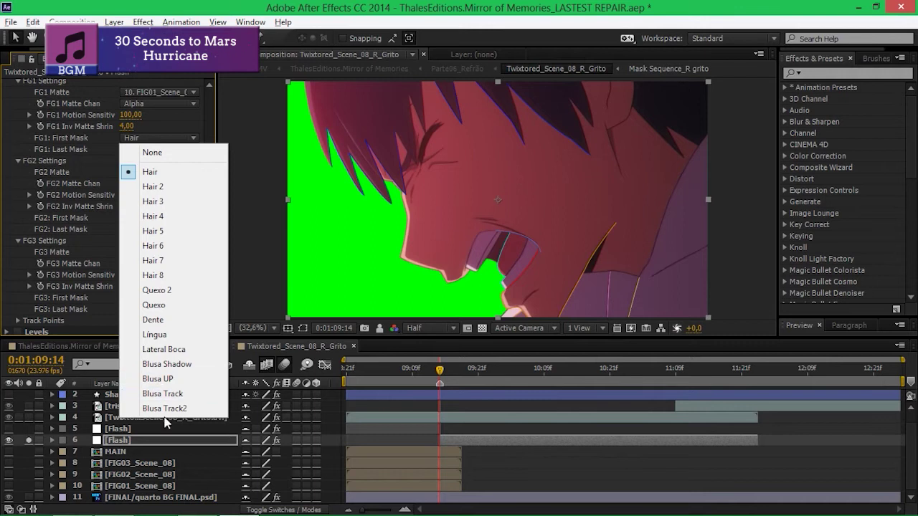
click(169, 133)
click(164, 146)
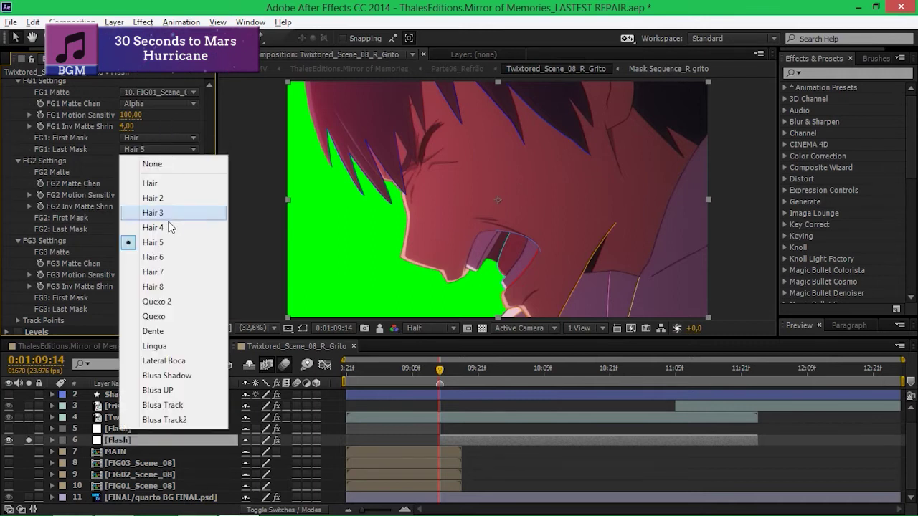
click(169, 124)
Set Draw Geom of the Twixtor Pro effect to None to hide the mask outlines
drag(205, 198, 200, 101)
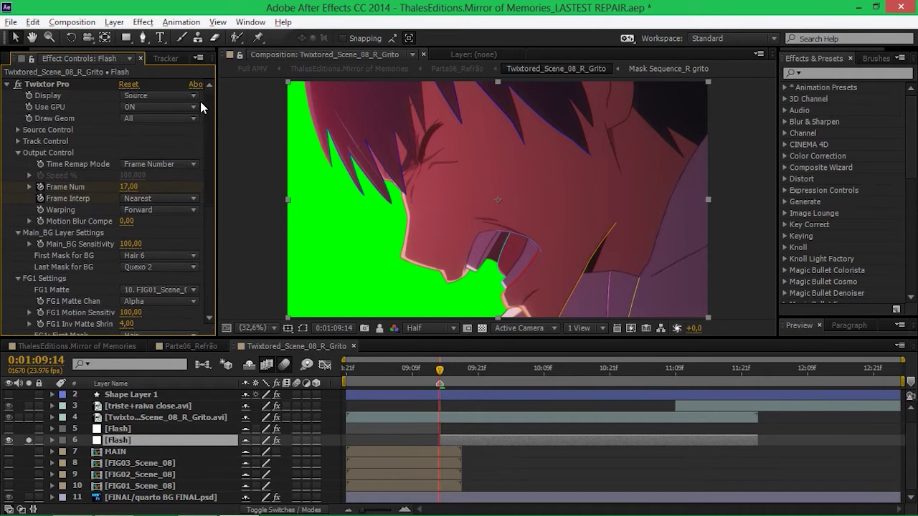
click(154, 120)
click(164, 134)
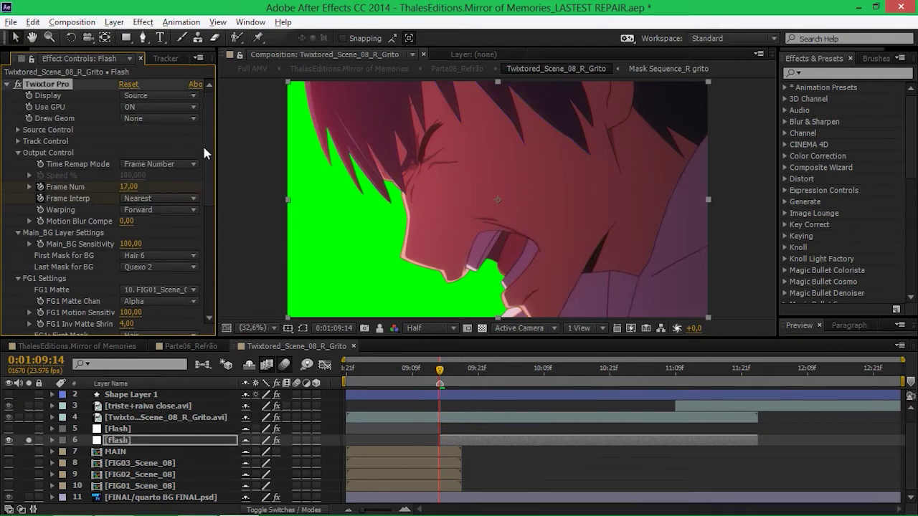
Compare the Twixtor Pro mask outlines by switching Draw Geom through All, FG1, FG2 and FG3
click(132, 120)
click(150, 144)
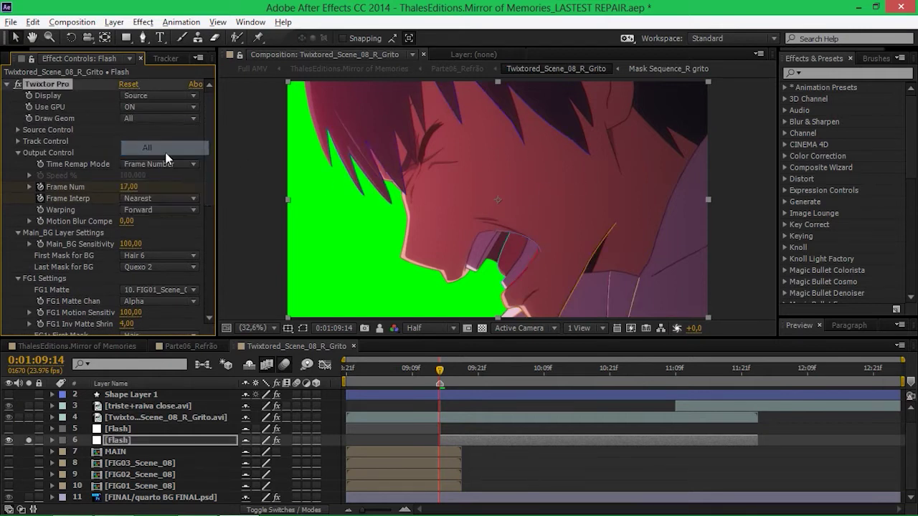
click(172, 119)
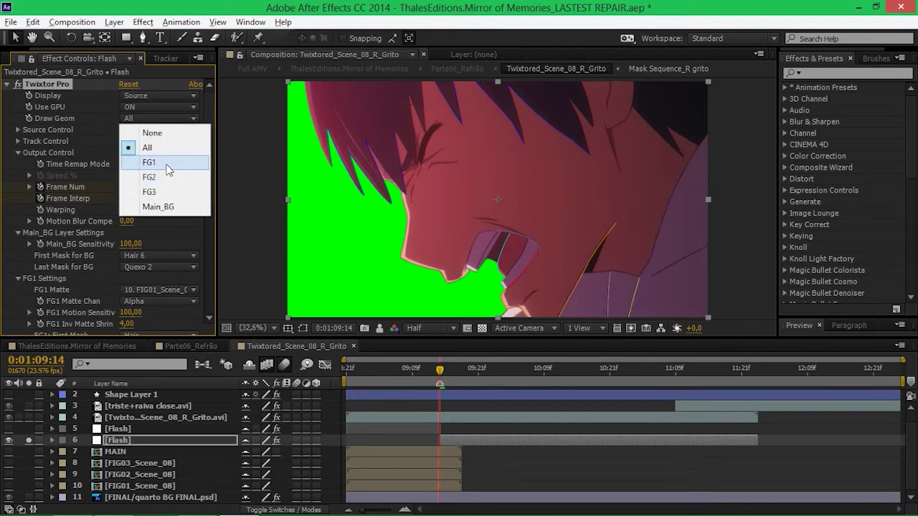
click(172, 163)
click(140, 120)
click(147, 178)
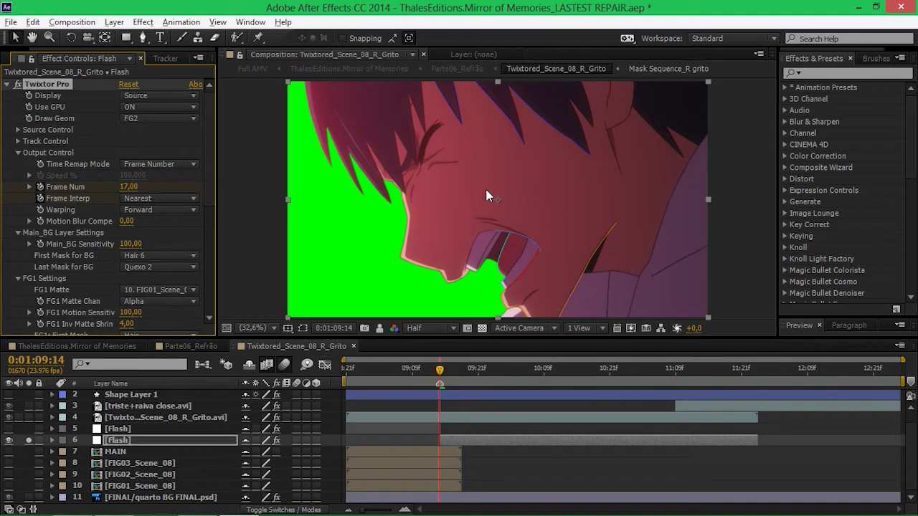
click(159, 118)
click(180, 189)
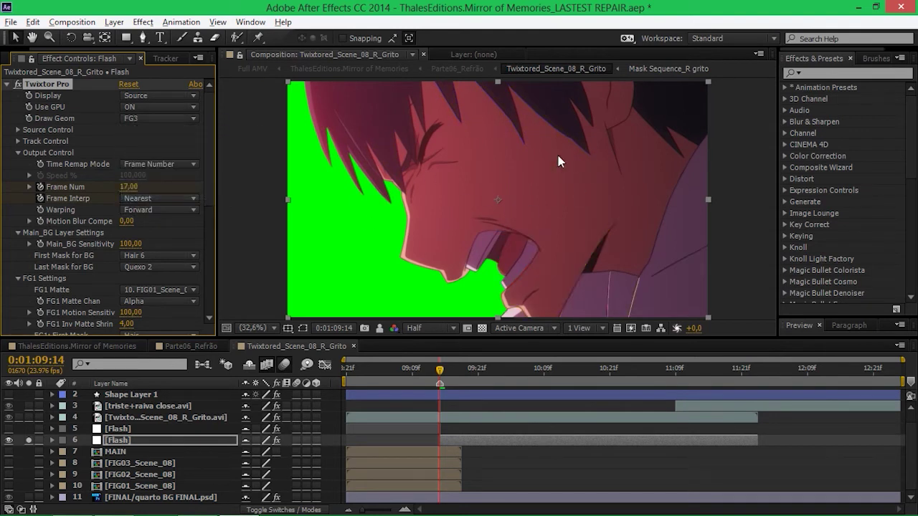
Set Draw Geom of the Twixtor Pro effect back to All to show every mask outline
click(134, 119)
click(154, 128)
click(153, 122)
click(156, 147)
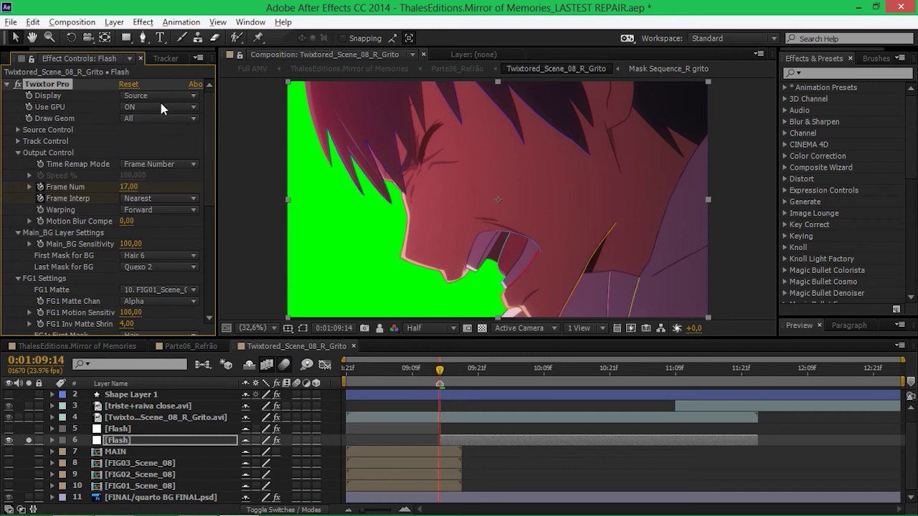
Open the FIG01_Scene_08 composition, scrub its hair matte to 0:00:00:17 and close it
click(141, 465)
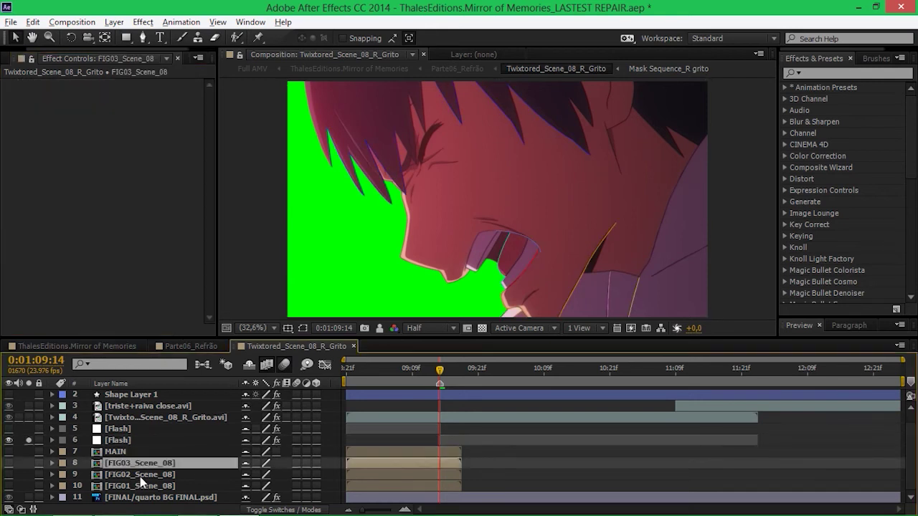
double_click(141, 486)
click(368, 368)
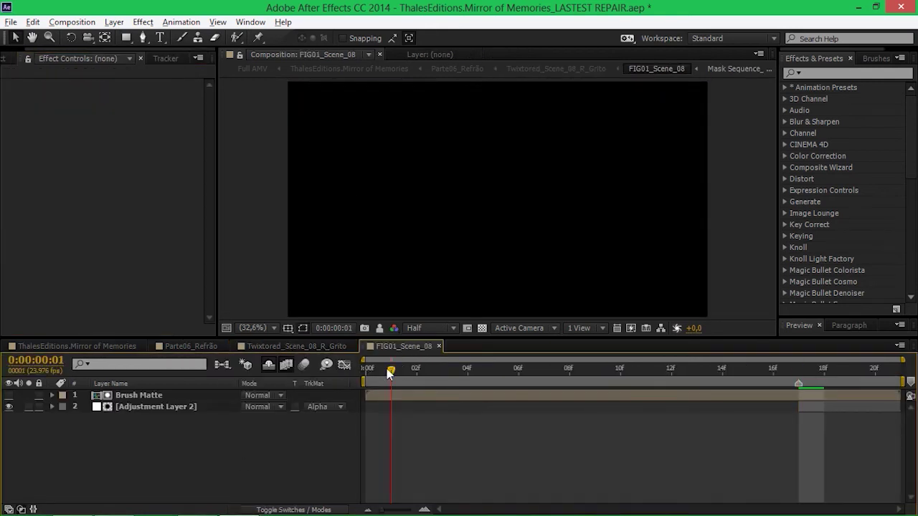
mouse_move(370, 368)
mouse_down()
mouse_move(876, 386)
mouse_move(804, 387)
mouse_up()
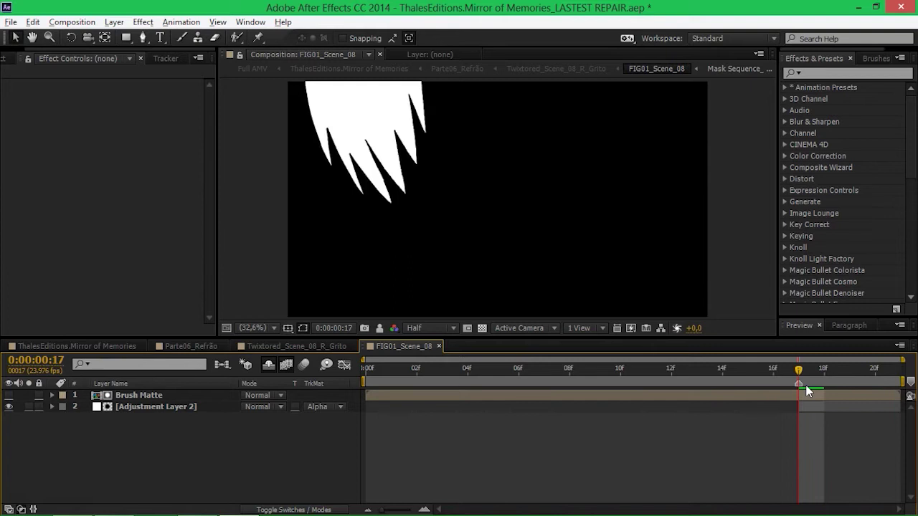
click(439, 345)
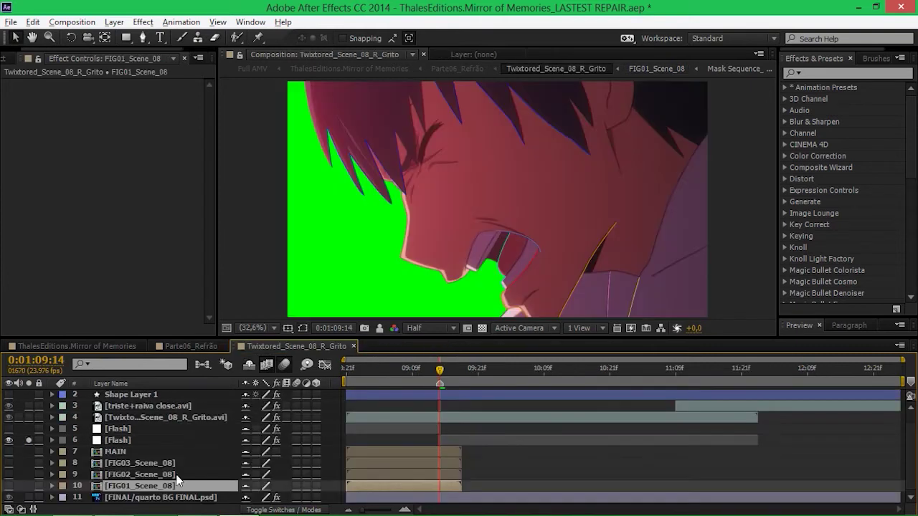
Open the FIG02_Scene_08 composition, scrub its face matte to 0:00:00:20 and close it
double_click(176, 474)
drag(798, 375, 875, 372)
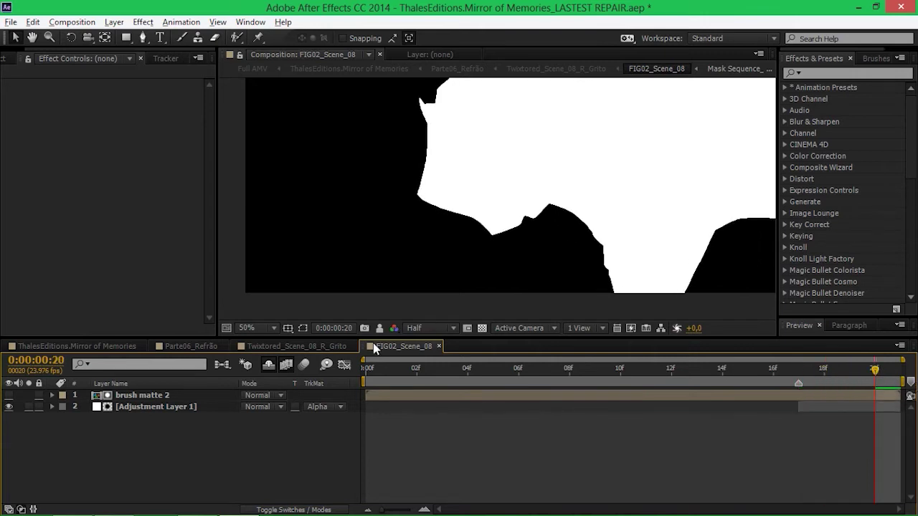
click(440, 346)
Trim the start of Adjustment Layer 6 in FIG03_Scene_08 to 0:00:00:17, close the composition and save the project
double_click(124, 465)
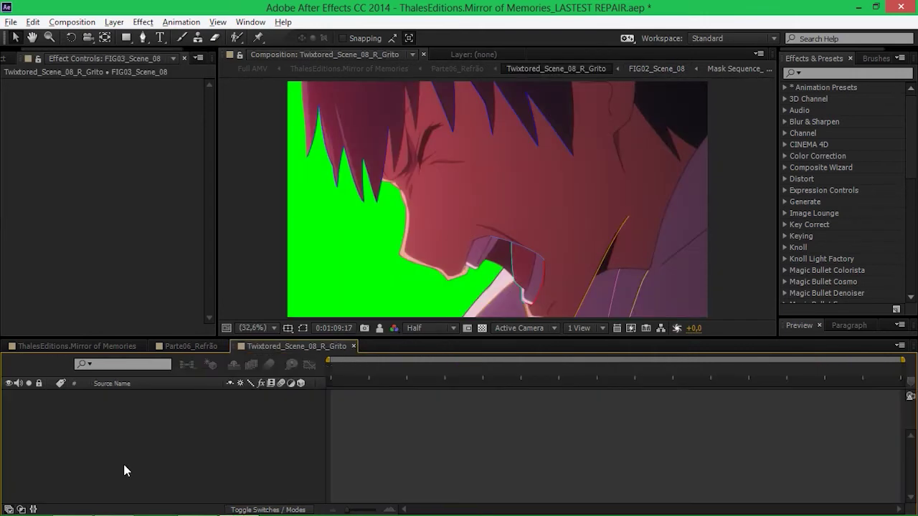
drag(843, 369, 793, 413)
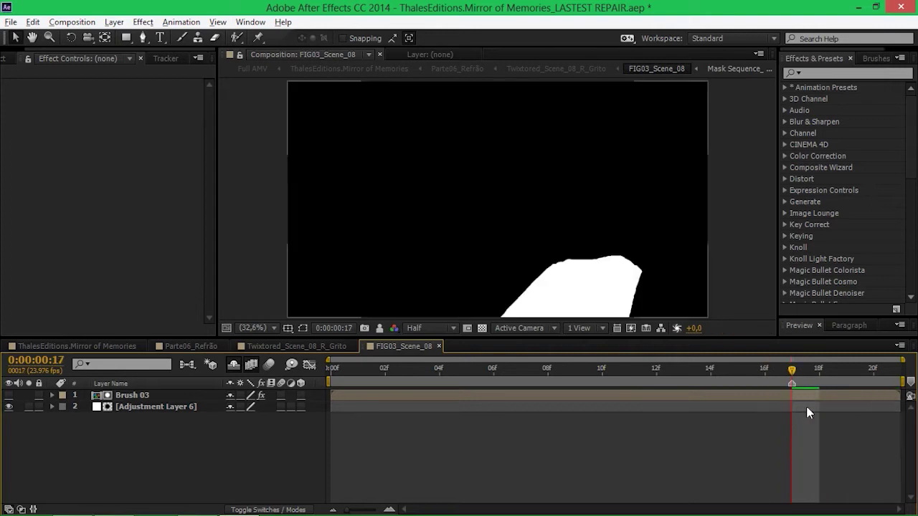
click(805, 407)
key(alt+bracketleft)
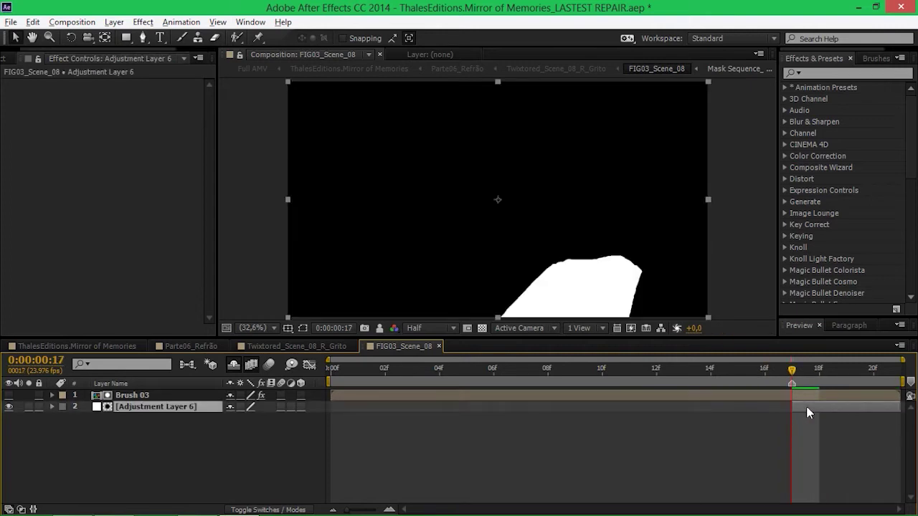
drag(794, 373, 873, 372)
click(438, 346)
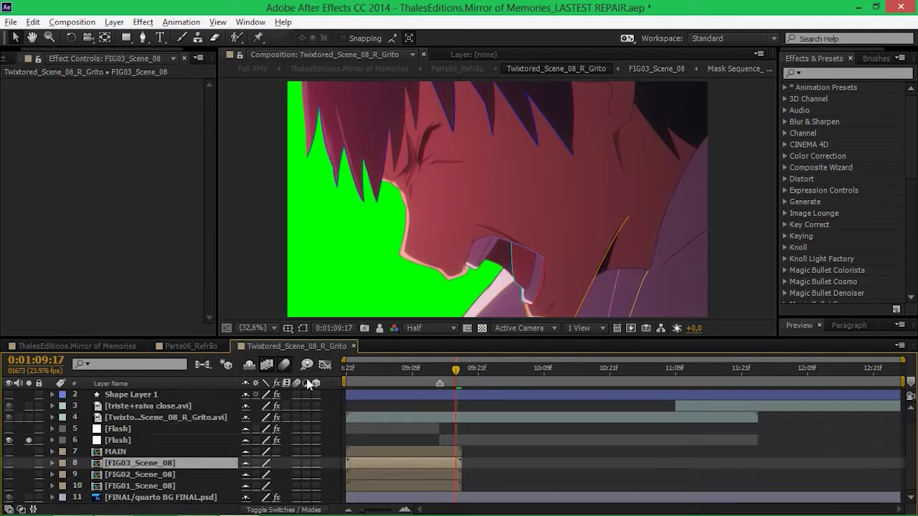
key(ctrl+s)
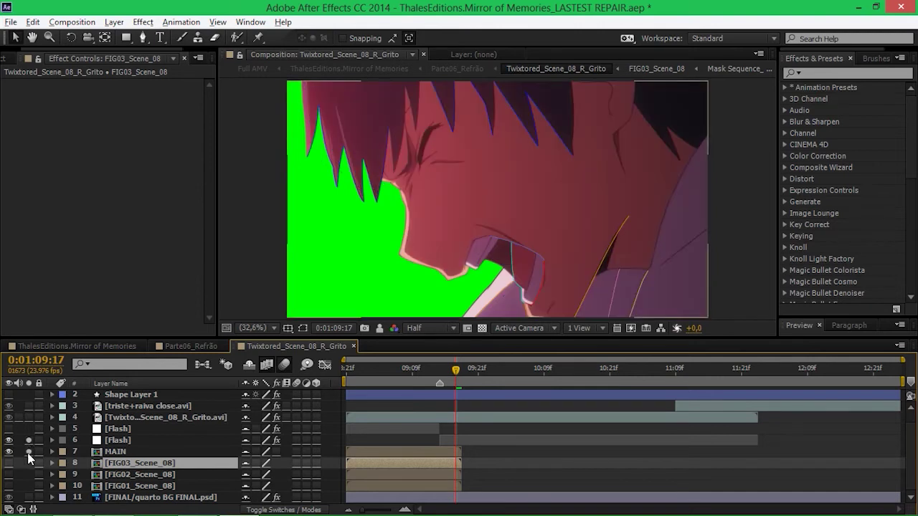
Open the Mask Sequence_R grito composition behind the MAIN layer and view its bottom clips at 0:00:00:00
click(107, 453)
double_click(101, 456)
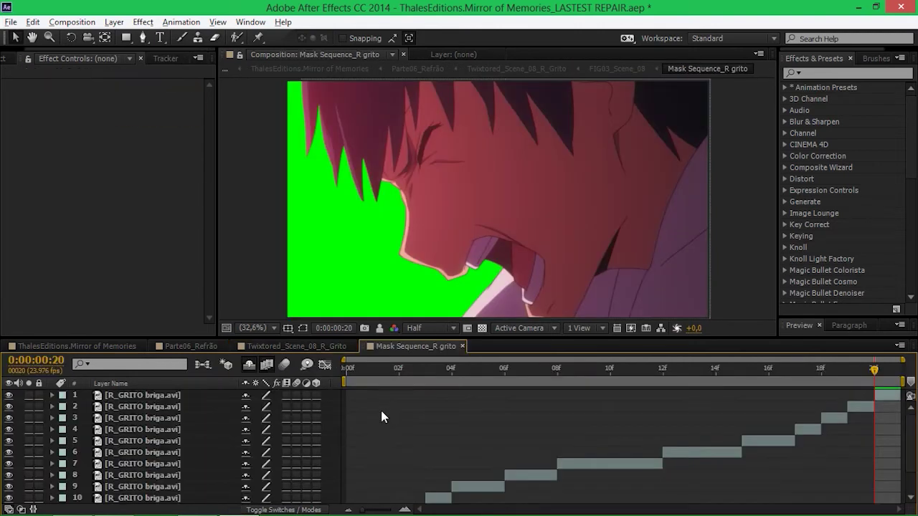
drag(375, 369, 330, 374)
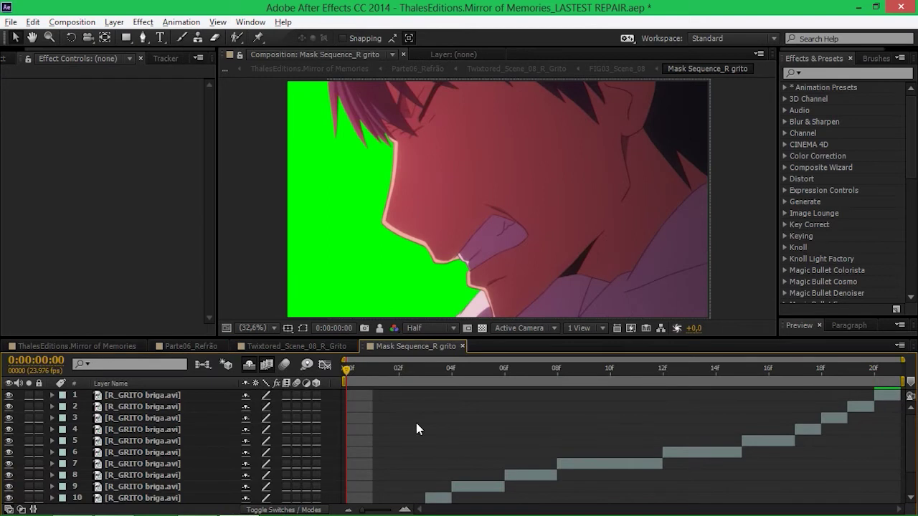
scroll(375, 428, down, 2)
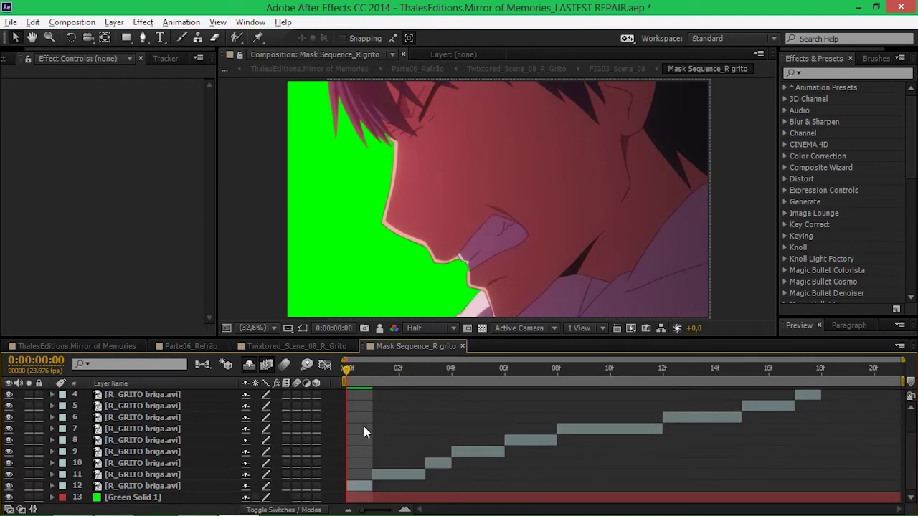
Compare R_GRITO briga.avi layer 12 with and without masking by switching Mask 1 to None and back to Add
click(180, 485)
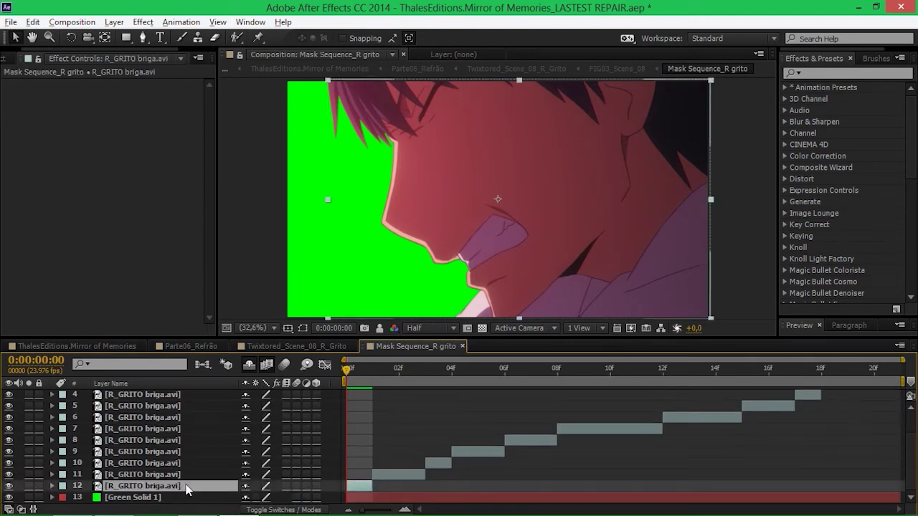
key(m)
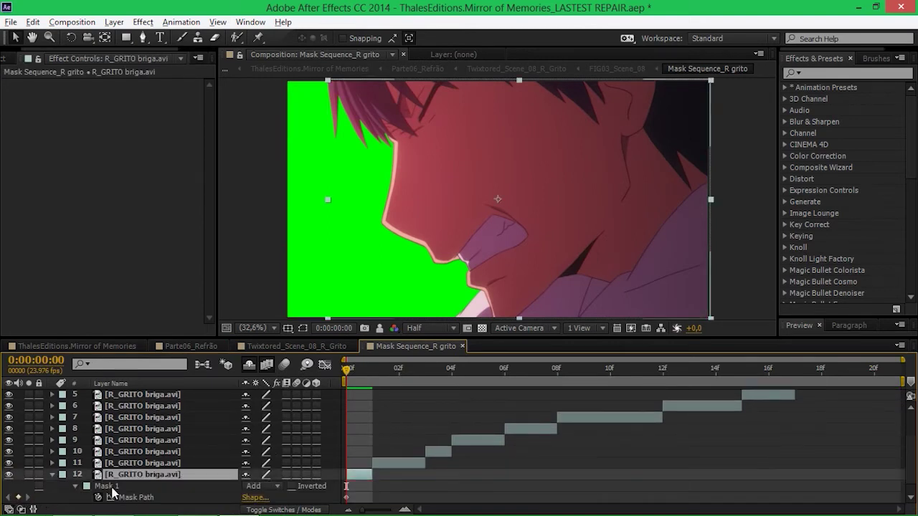
click(252, 486)
click(275, 383)
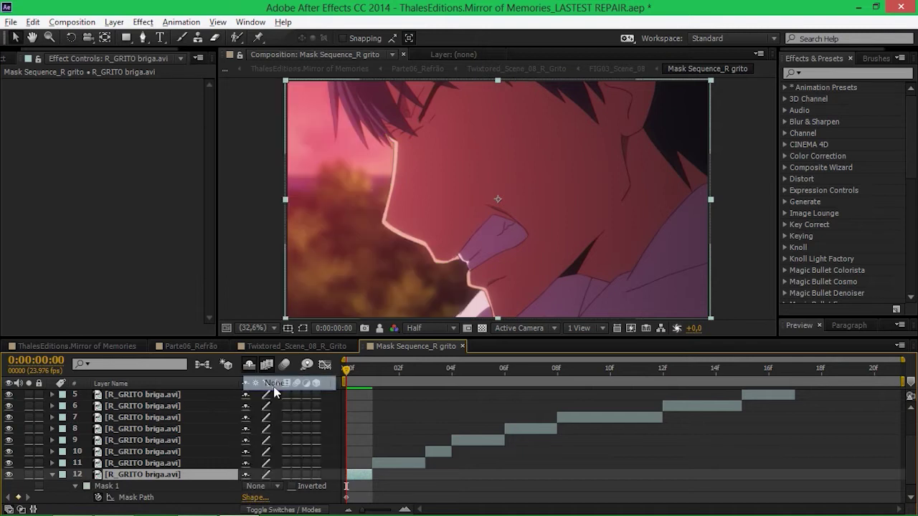
click(256, 488)
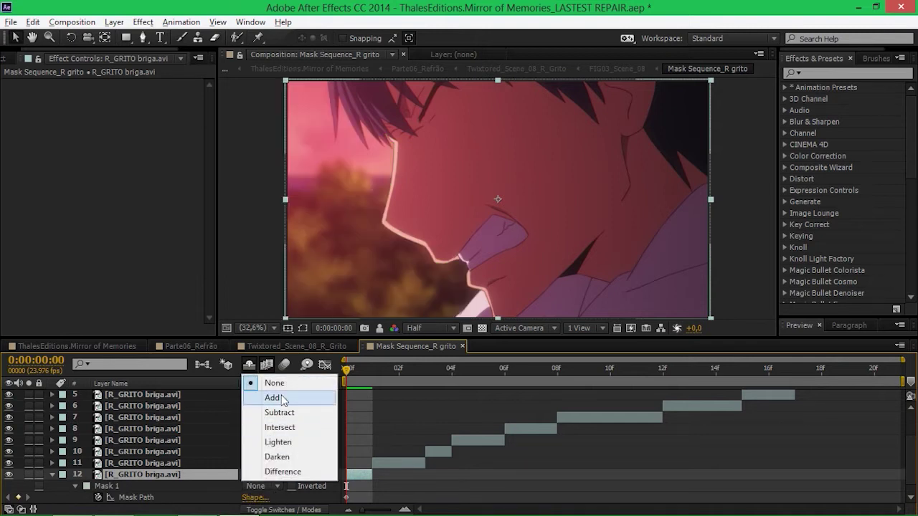
click(266, 398)
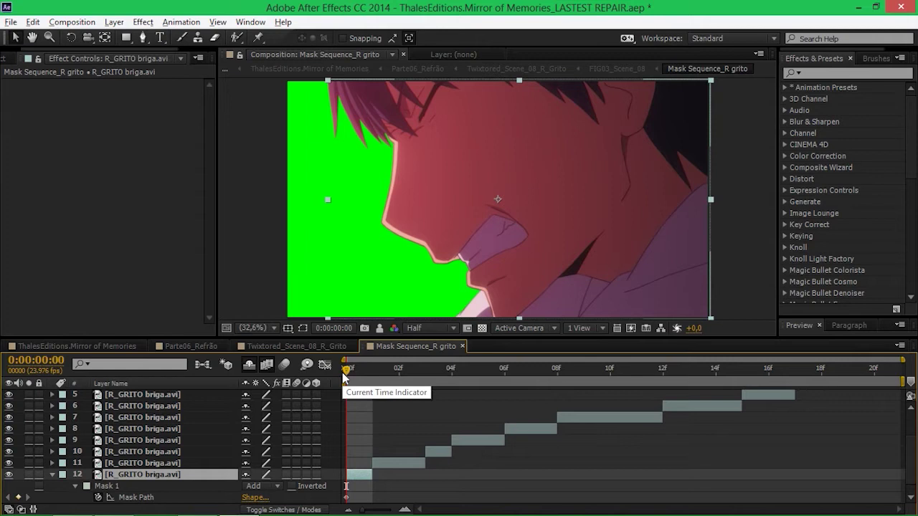
Collapse the mask properties, scrub the green-screen sequence to 0:00:00:20 and close the composition
key(m)
drag(344, 373, 873, 382)
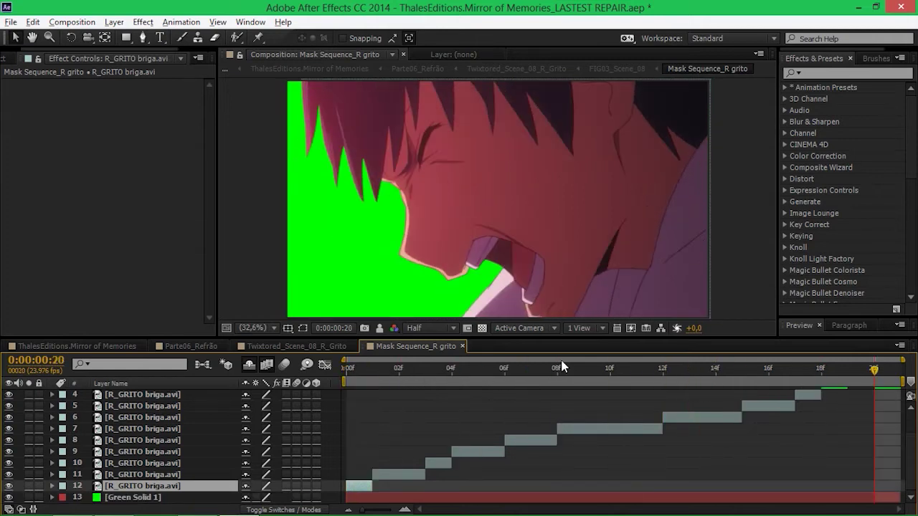
click(462, 345)
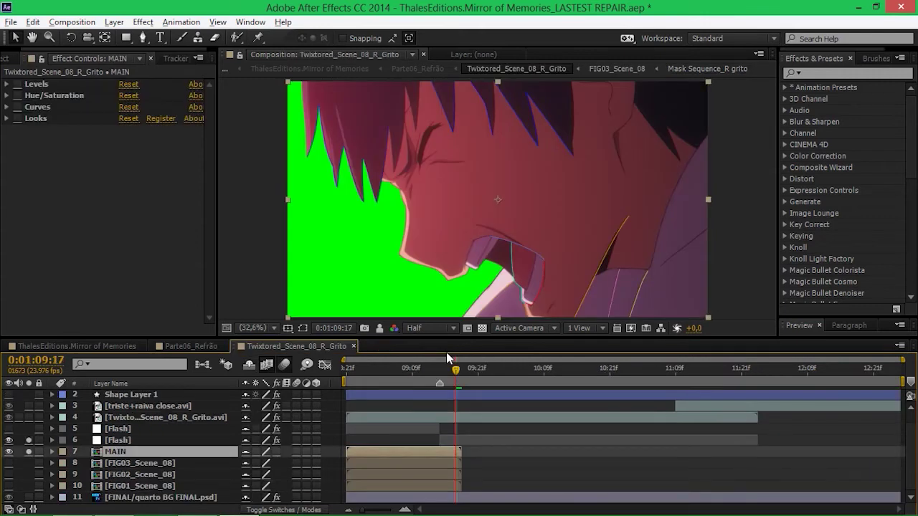
Turn off solo on Flash layer 6 and MAIN, hide MAIN, and hide the shy layers
click(28, 440)
click(29, 451)
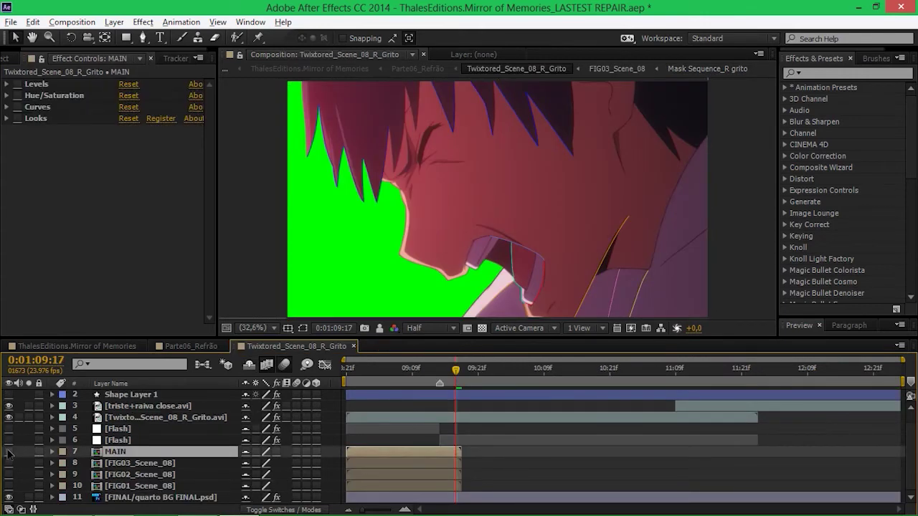
click(249, 366)
Inspect the source footage of the Twixtored_Scene_08_R_Grito.avi layer back to 0:01:08:21, then return to the composition view
click(154, 431)
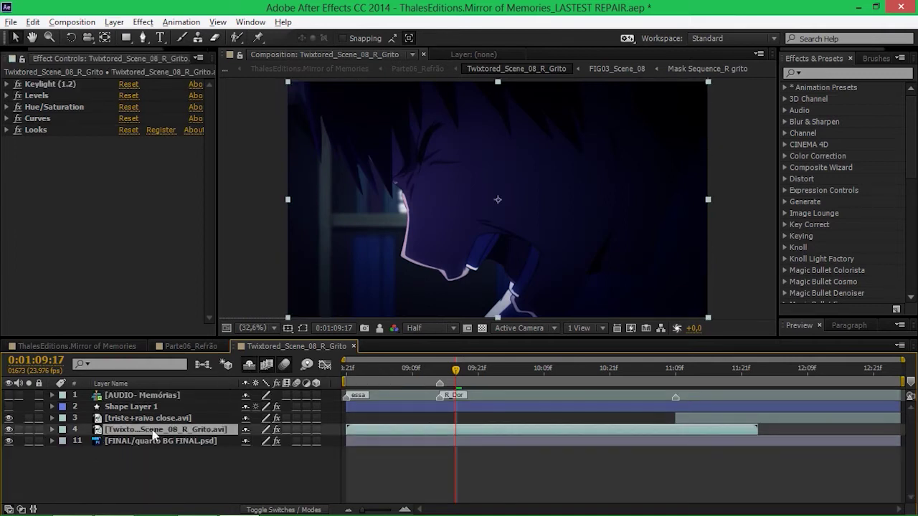
double_click(154, 430)
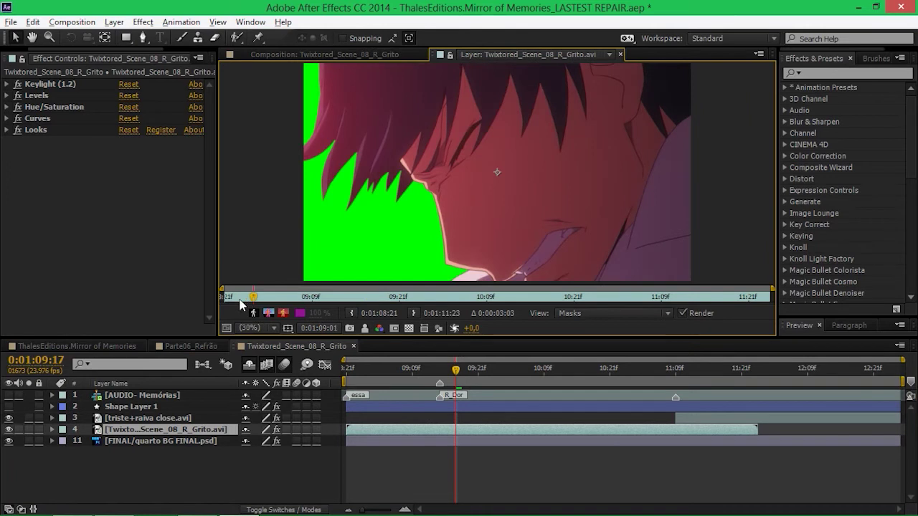
drag(242, 304, 224, 296)
right_click(459, 56)
click(476, 124)
click(323, 54)
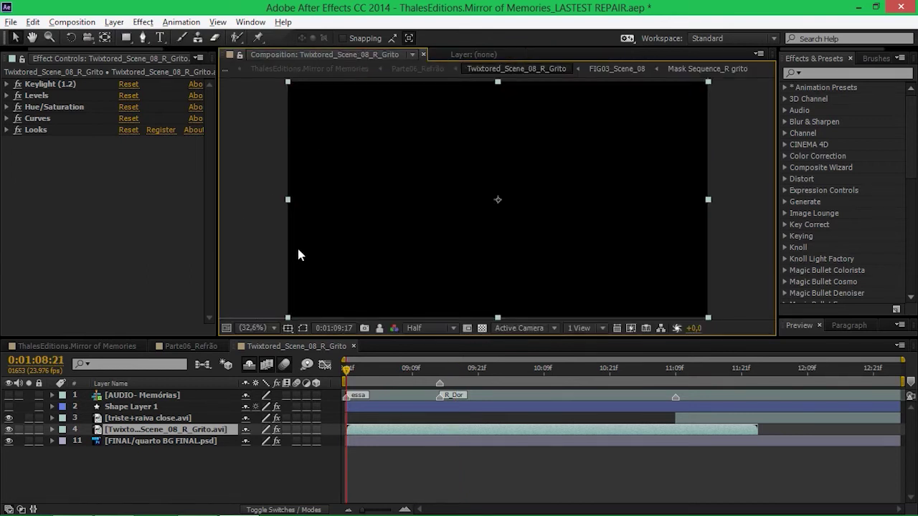
Compare Twixtored_Scene_08_R_Grito.avi with all its effects off and on, and with only Levels through Looks off and on
click(277, 430)
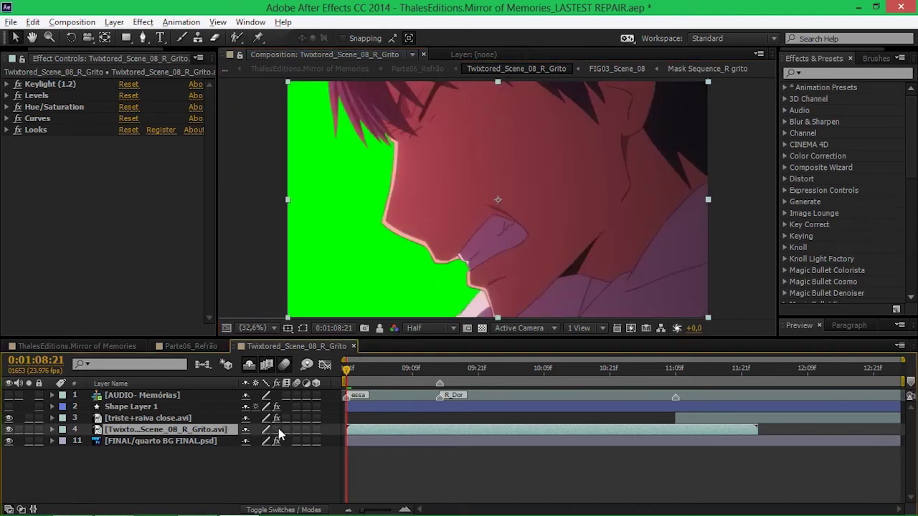
click(278, 430)
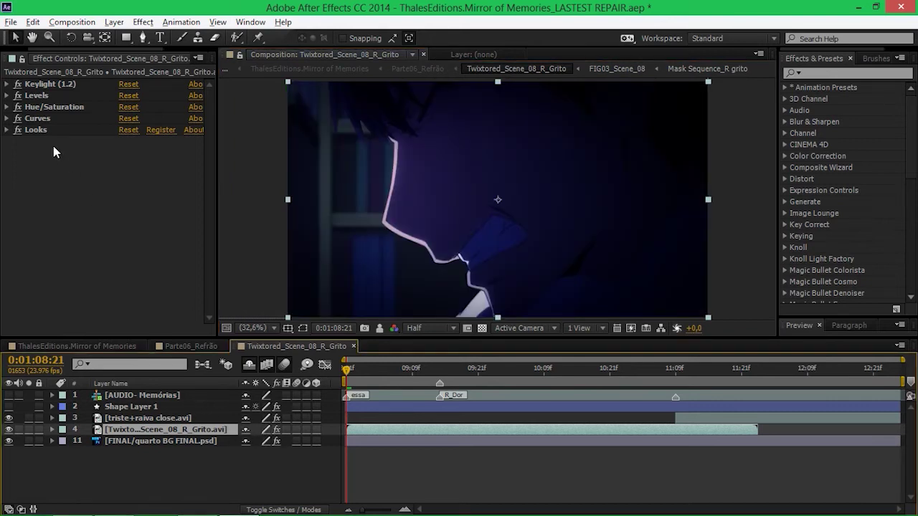
drag(17, 95, 18, 130)
drag(18, 95, 19, 136)
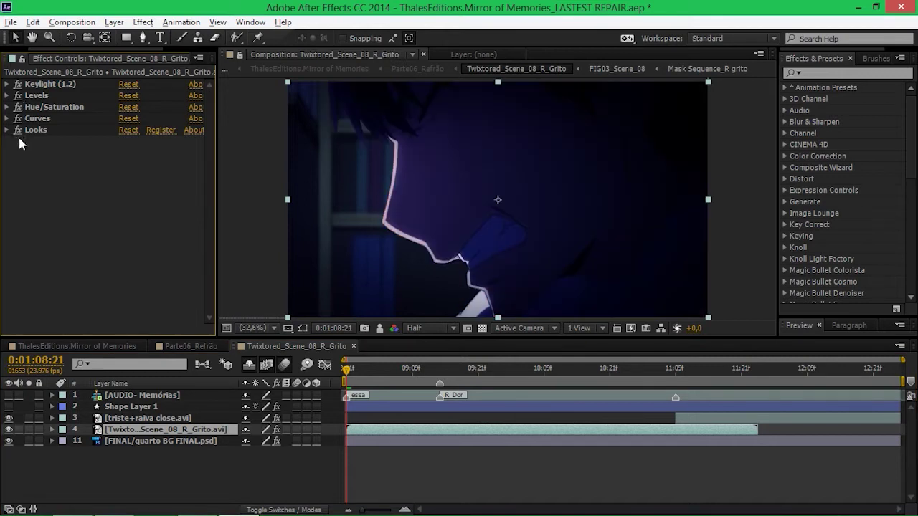
Examine the Levels and Curves settings of the Twixtored_Scene_08_R_Grito.avi layer
click(6, 96)
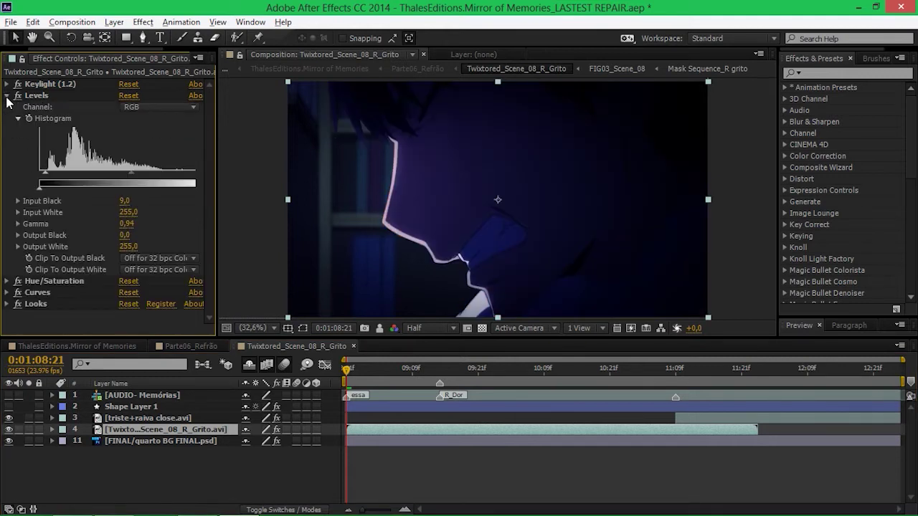
click(7, 96)
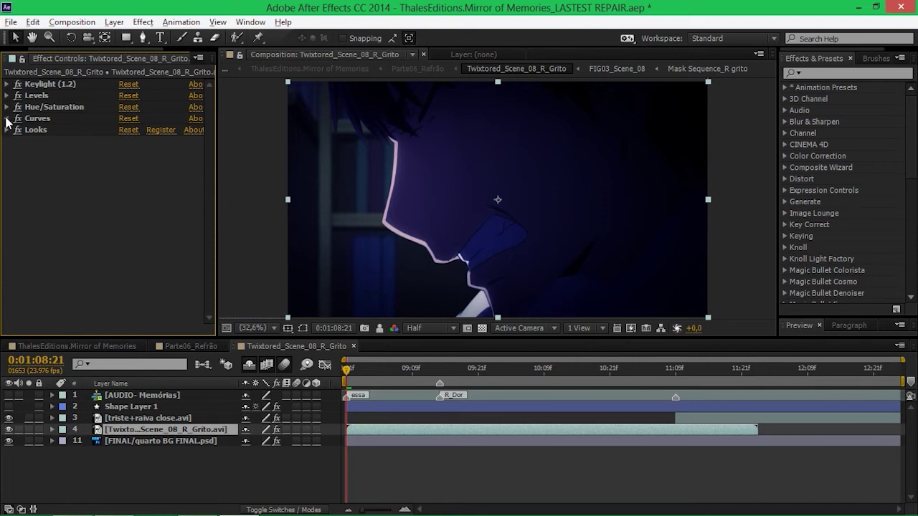
click(8, 118)
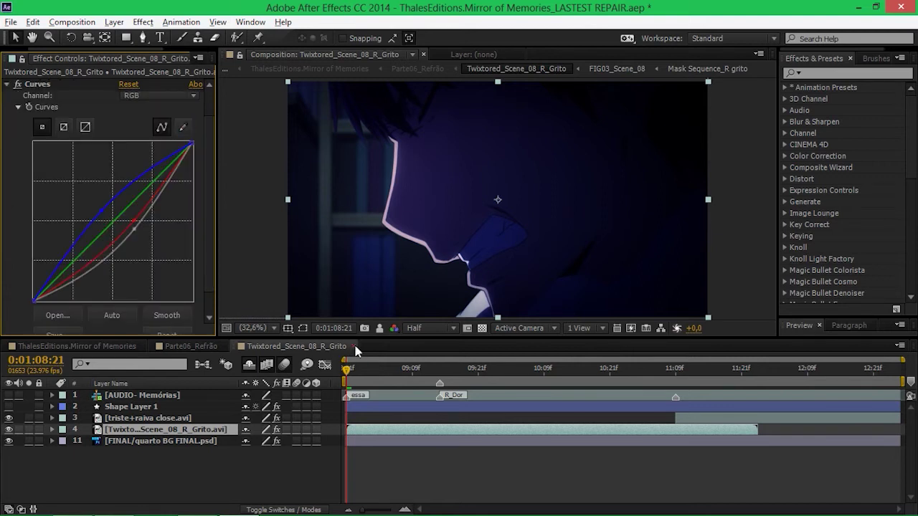
Return to Parte06_Refrão, review the ceiling lamp shot around 0:01:13:05, and open the Fast Beat composition
click(352, 346)
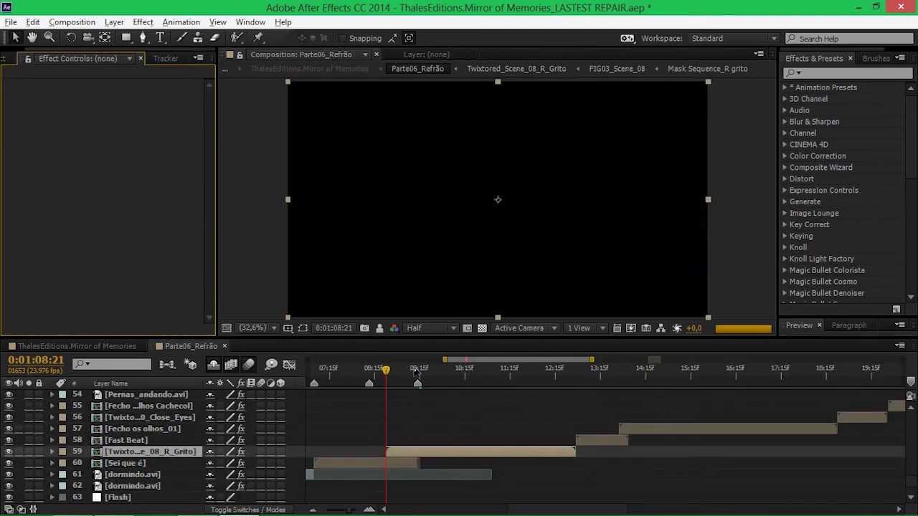
click(588, 374)
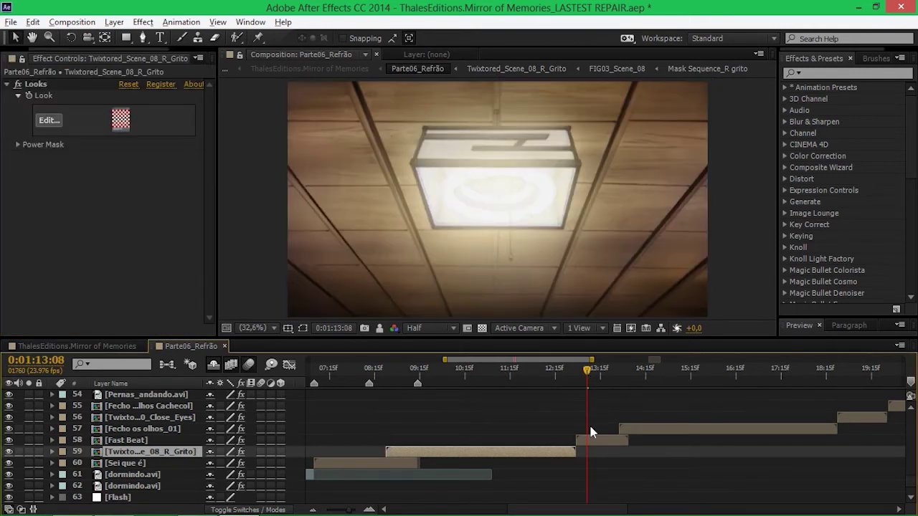
click(569, 376)
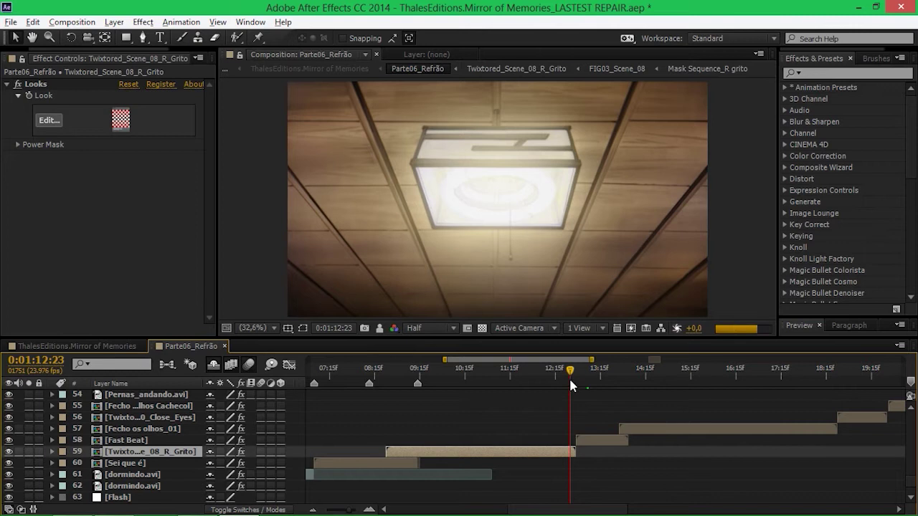
click(580, 373)
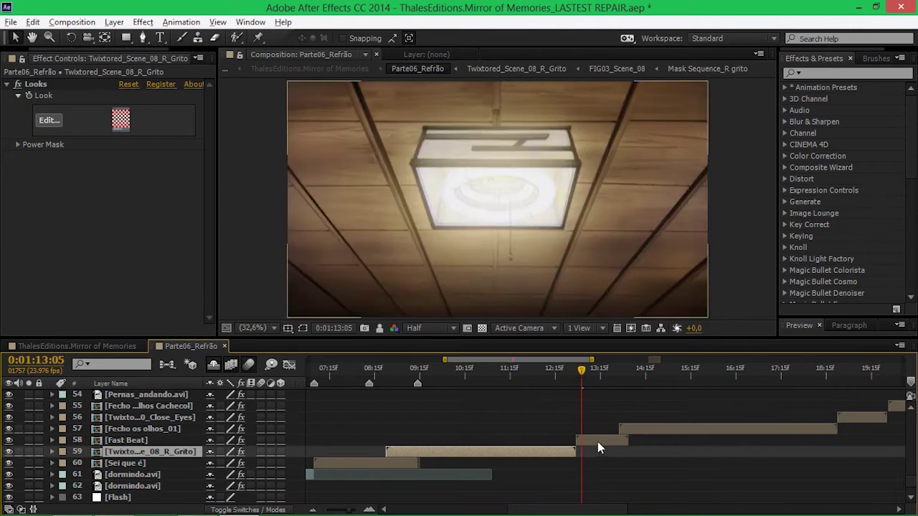
click(598, 441)
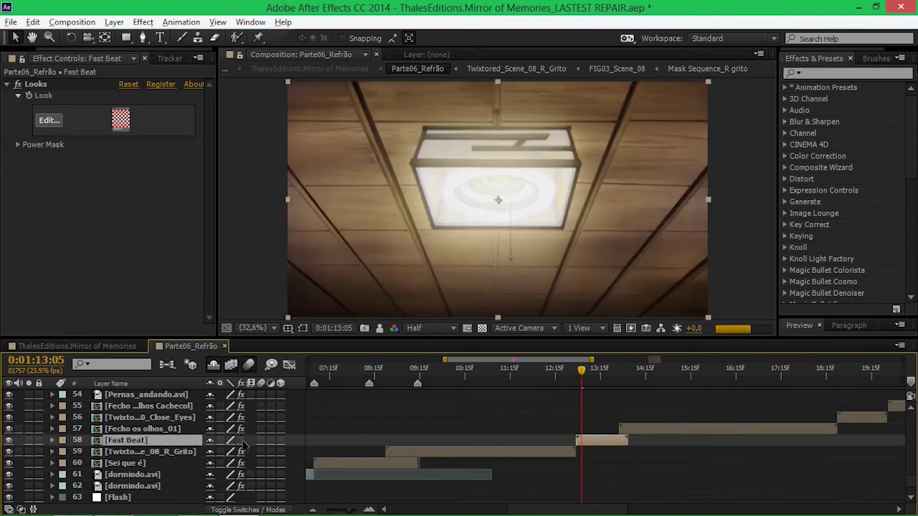
double_click(588, 440)
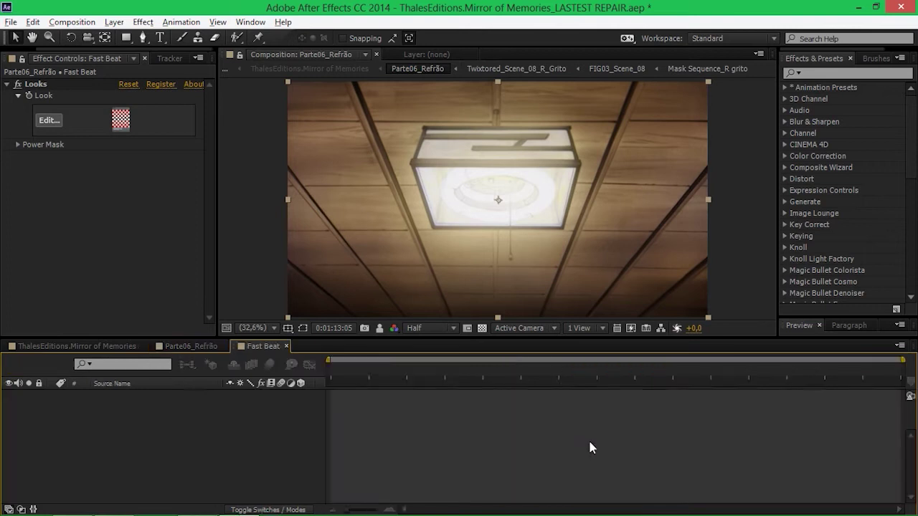
Check the effects on the Lâmpada Acende 22.avi layer and open the Twixtored_Scene_09_R_Casaco composition at 0:01:13:14
click(154, 419)
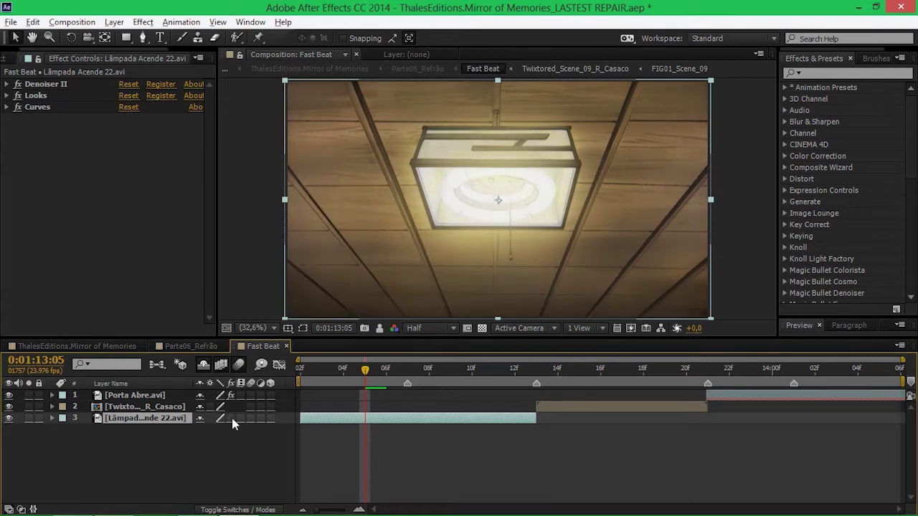
click(561, 382)
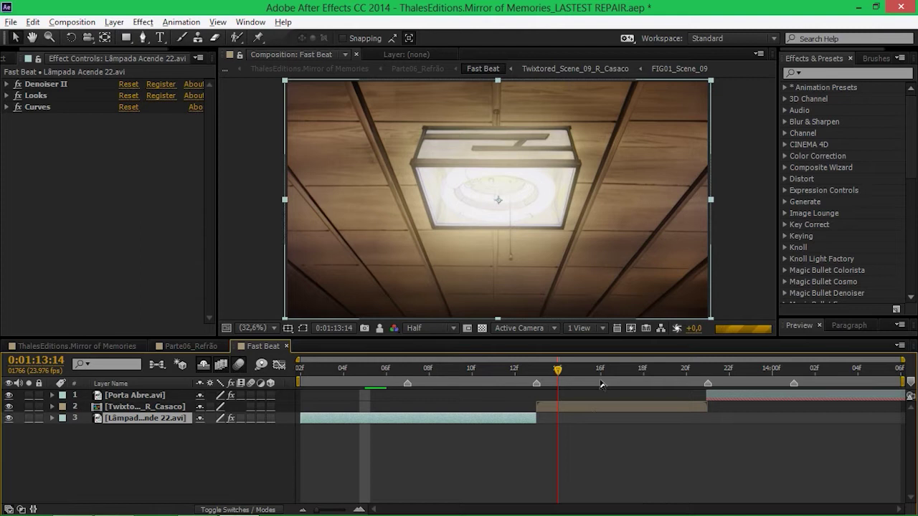
double_click(594, 403)
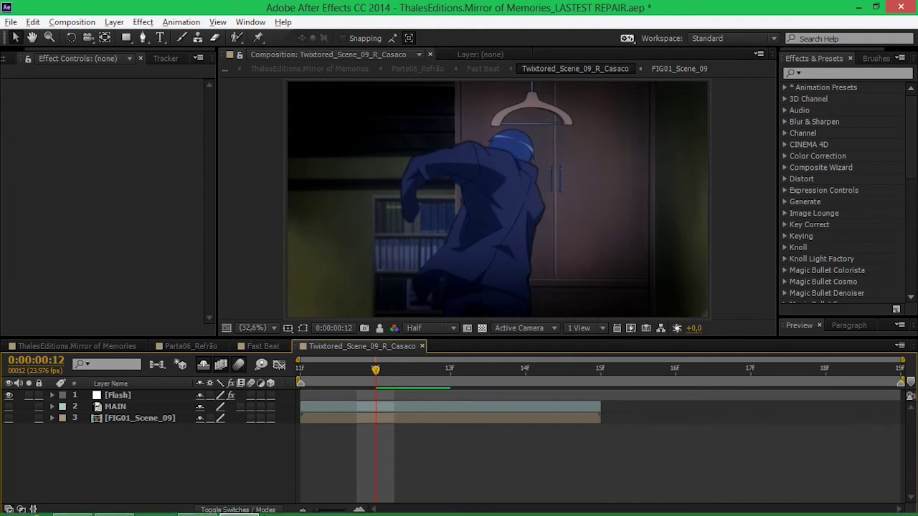
Compare the Flash layer with its Denoiser II, Looks, Levels and Curves effects off and on
mouse_move(197, 502)
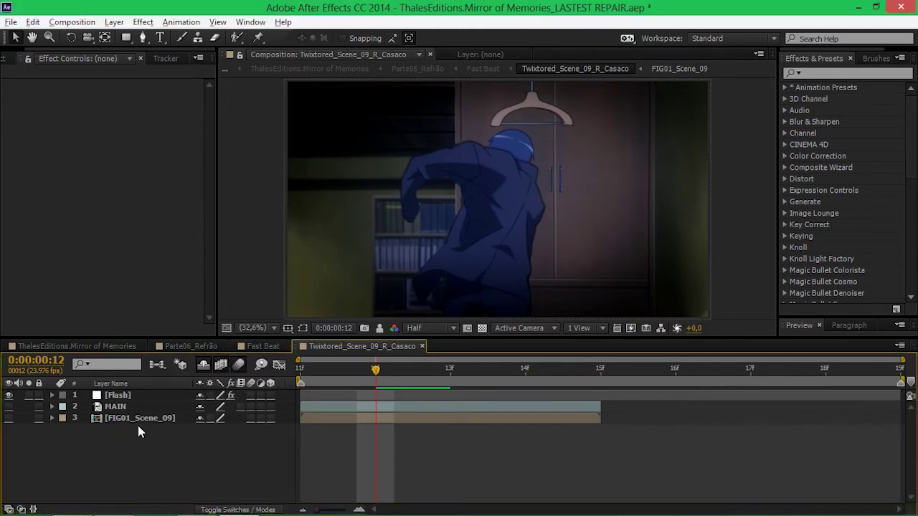
click(132, 420)
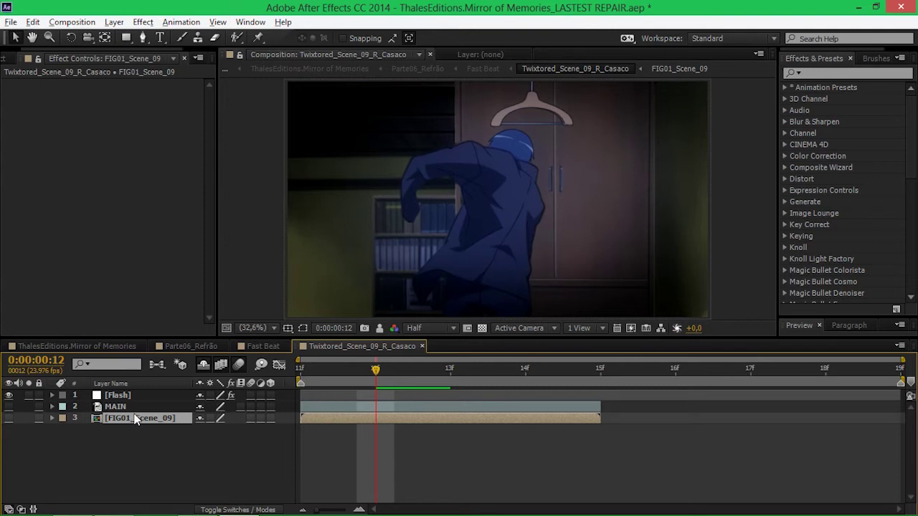
click(125, 397)
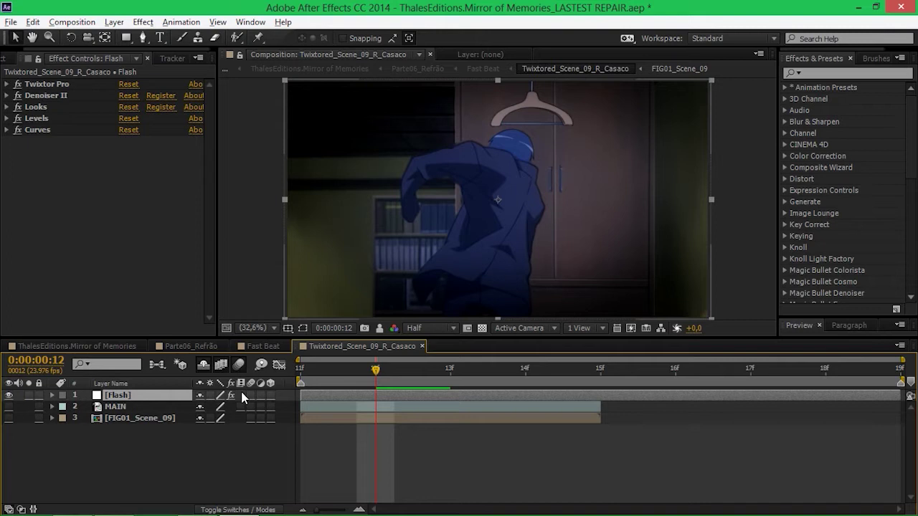
drag(17, 96, 20, 139)
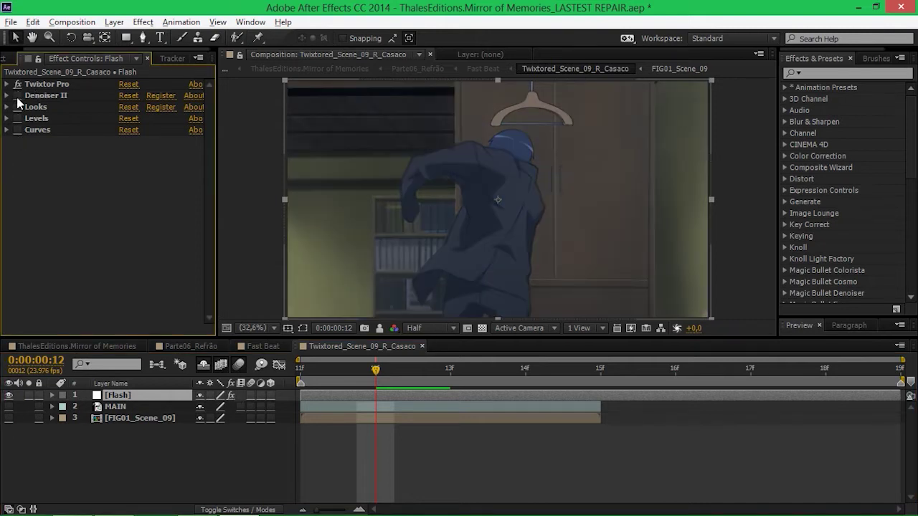
drag(18, 95, 16, 137)
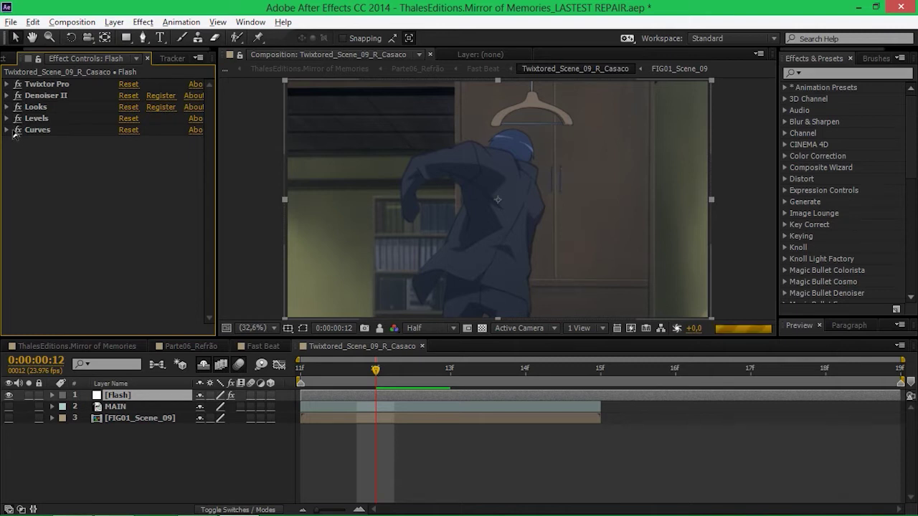
Set the Flash layer's Twixtor Pro display to Source and go to frame 0:00:00:11
click(7, 84)
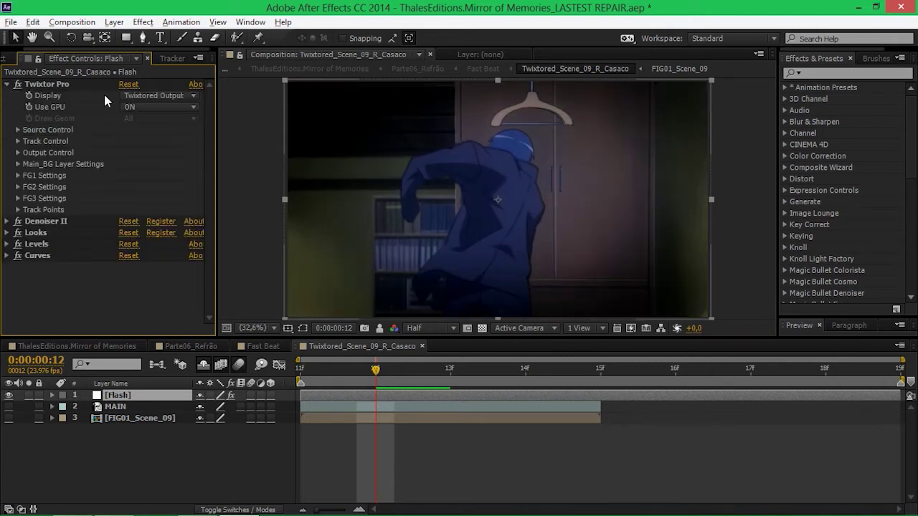
click(138, 97)
click(153, 125)
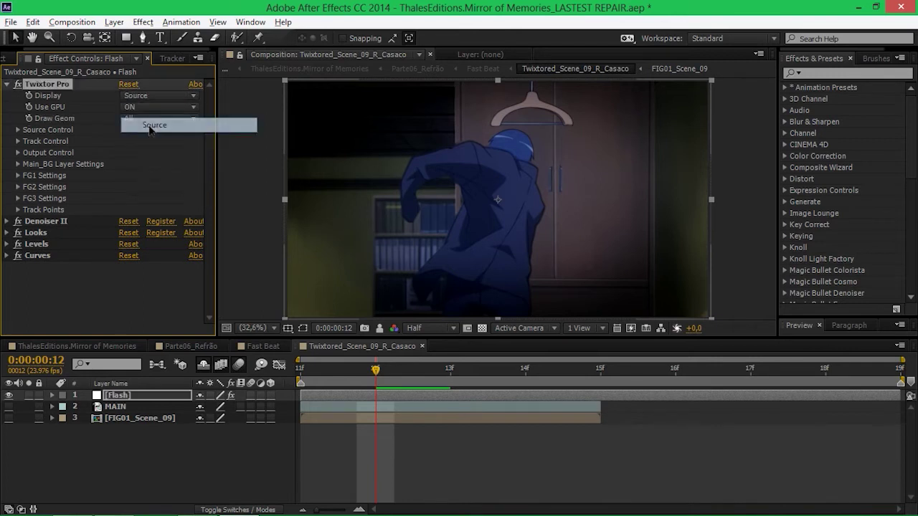
click(323, 378)
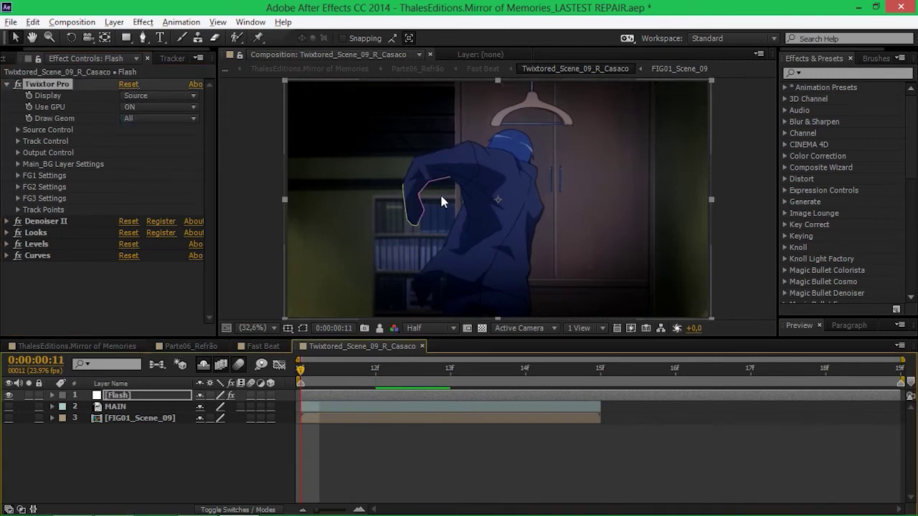
Examine the Twixtor tracking lines around the coat sleeve frame by frame in an enlarged view, then return to 0:00:00:11
key(grave)
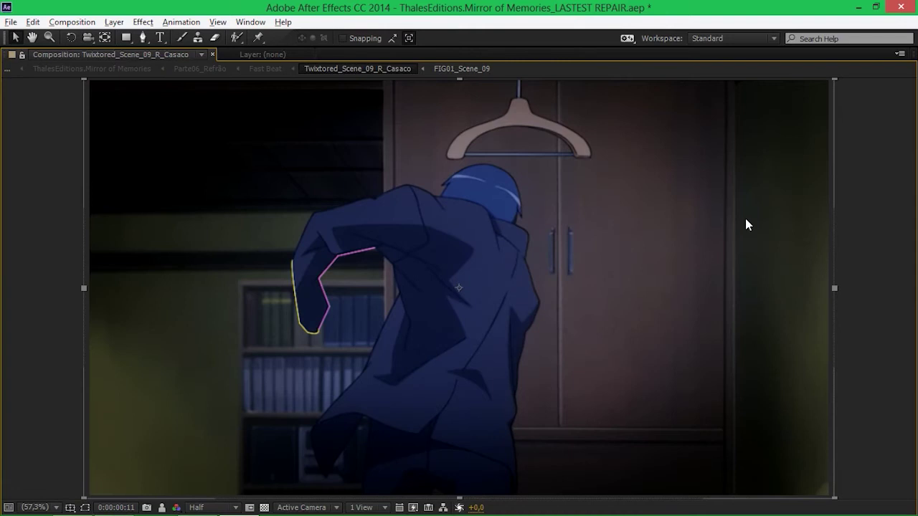
key(Page_Down)
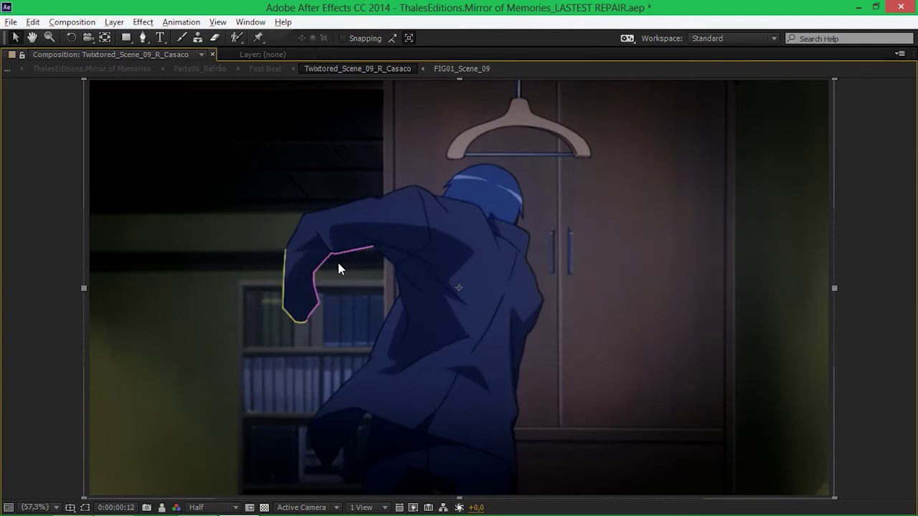
key(Page_Down)
key(Page_Down)
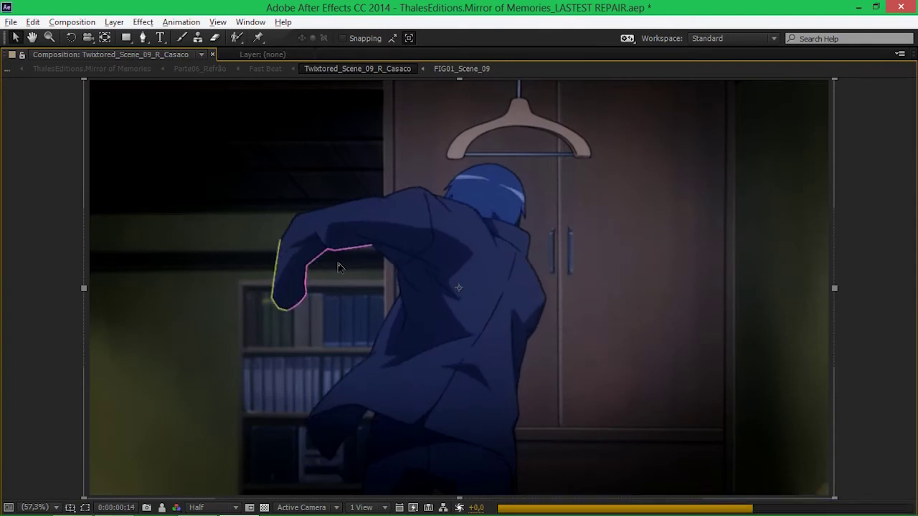
key(Page_Up)
key(Page_Up)
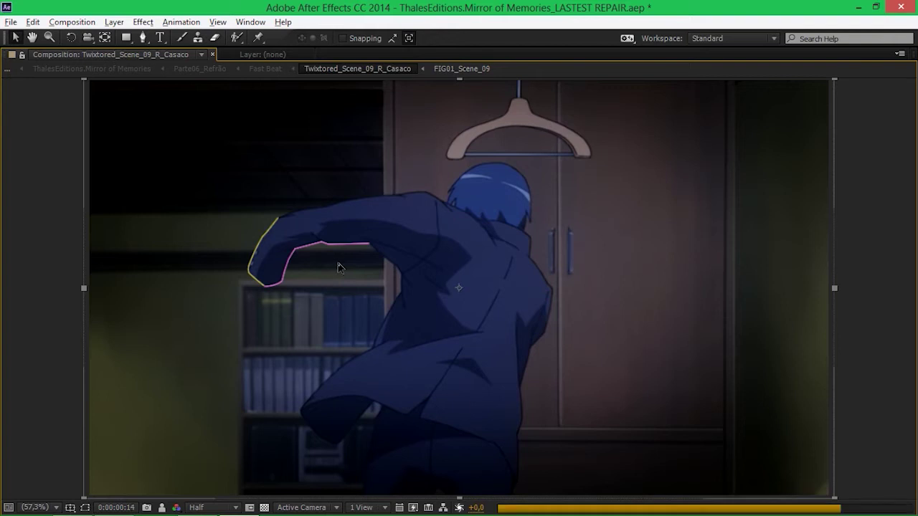
key(Page_Up)
key(Page_Up)
key(Page_Up)
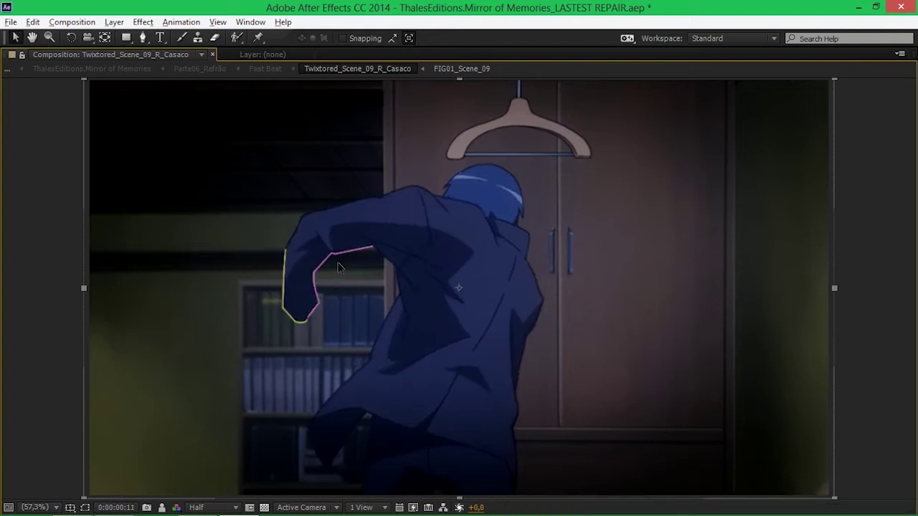
key(grave)
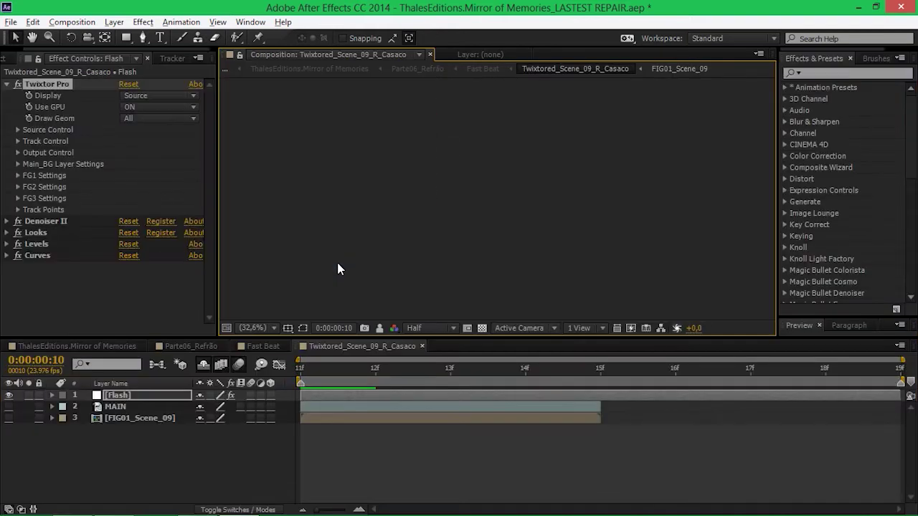
key(Page_Down)
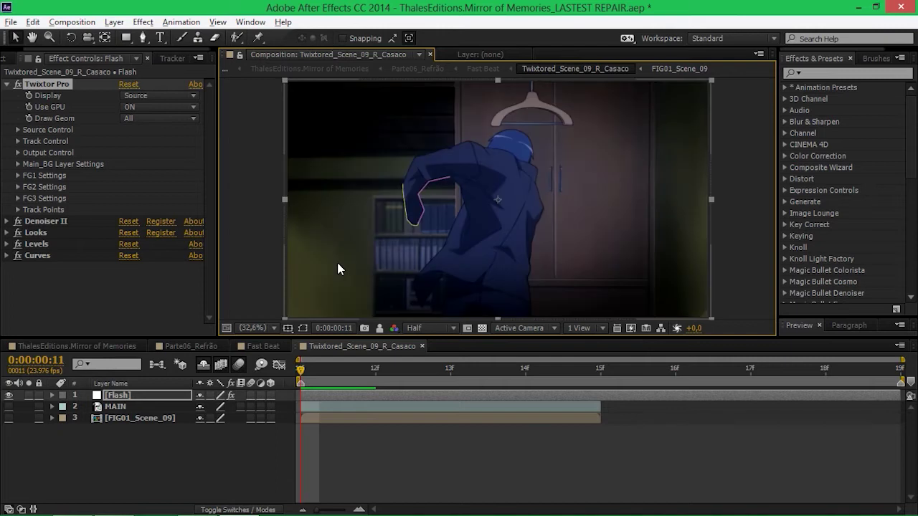
Check Twixtor Pro's Source Control settings and the MAIN layer's raw footage, then return to the Twixtored_Scene_09_R_Casaco composition view
click(19, 129)
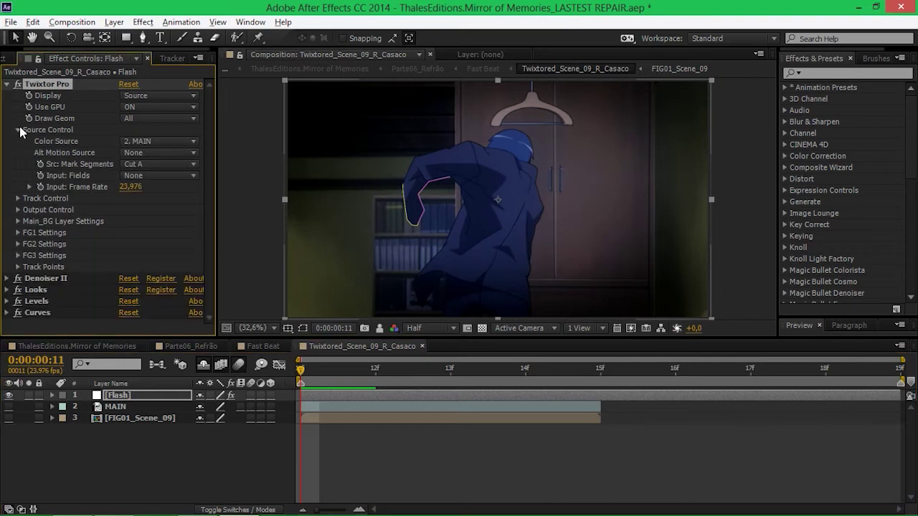
double_click(116, 407)
mouse_move(227, 301)
mouse_down()
mouse_move(267, 302)
mouse_move(226, 299)
mouse_up()
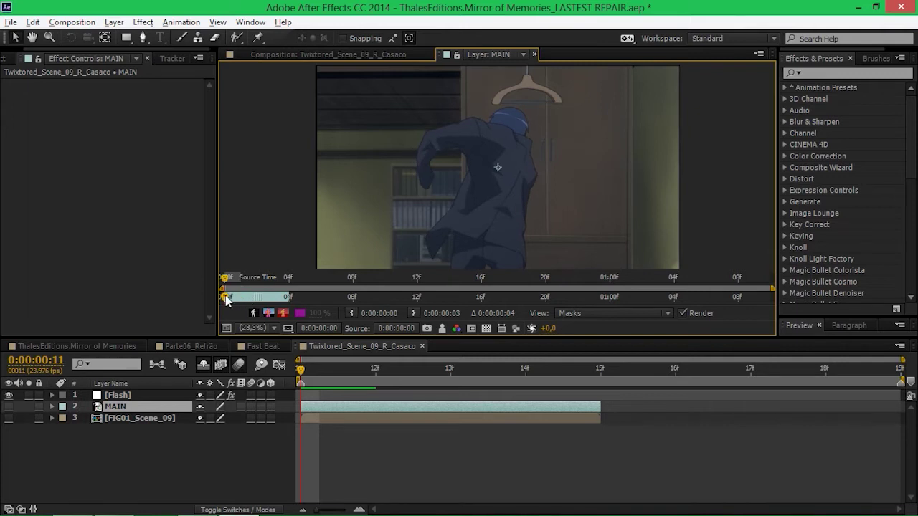
click(524, 55)
click(495, 127)
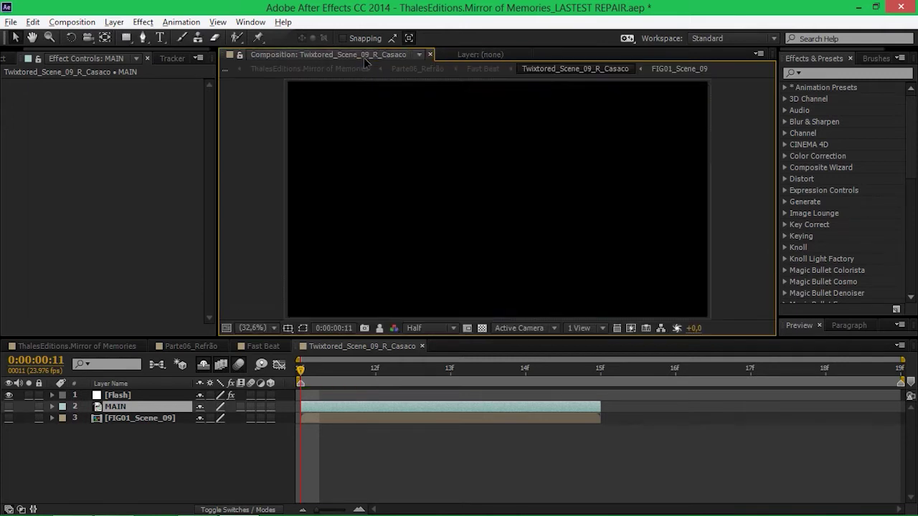
Inspect the coat matte in the FIG01_Scene_09 composition and close that composition
double_click(147, 419)
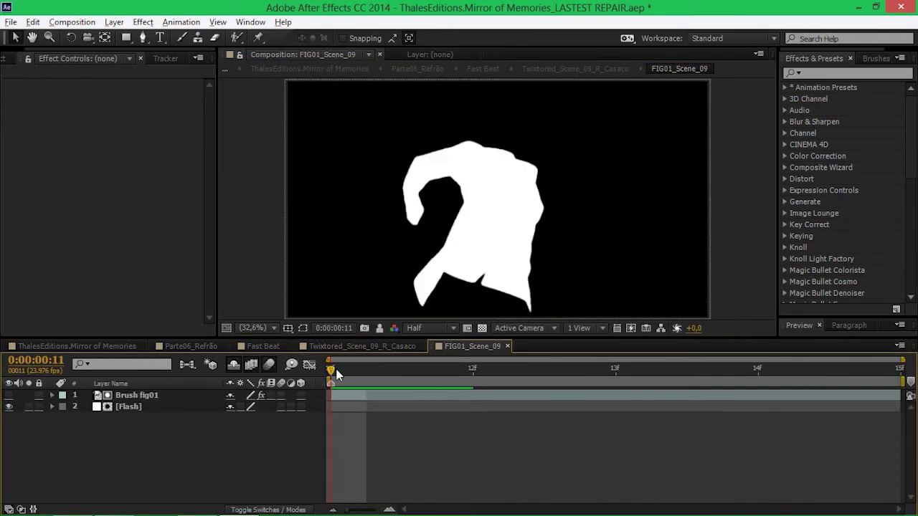
drag(350, 375, 333, 391)
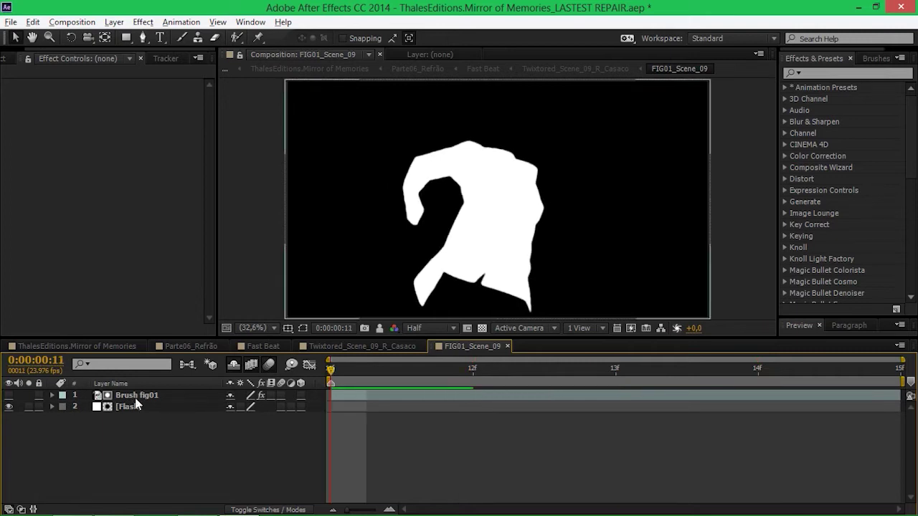
click(508, 346)
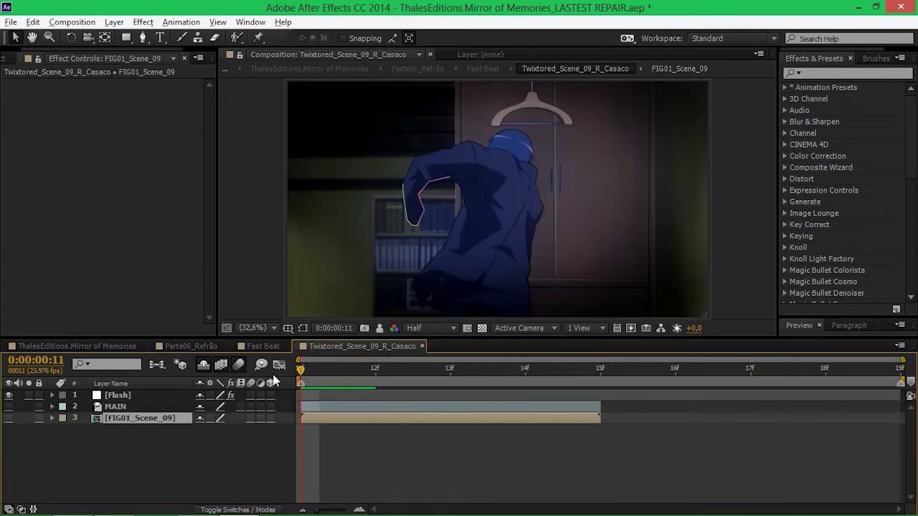
Set Twixtor Pro's display to FG1 Twixtored, turn off Denoiser II through Curves, and preview the isolated coat up to 0:00:00:18
click(127, 395)
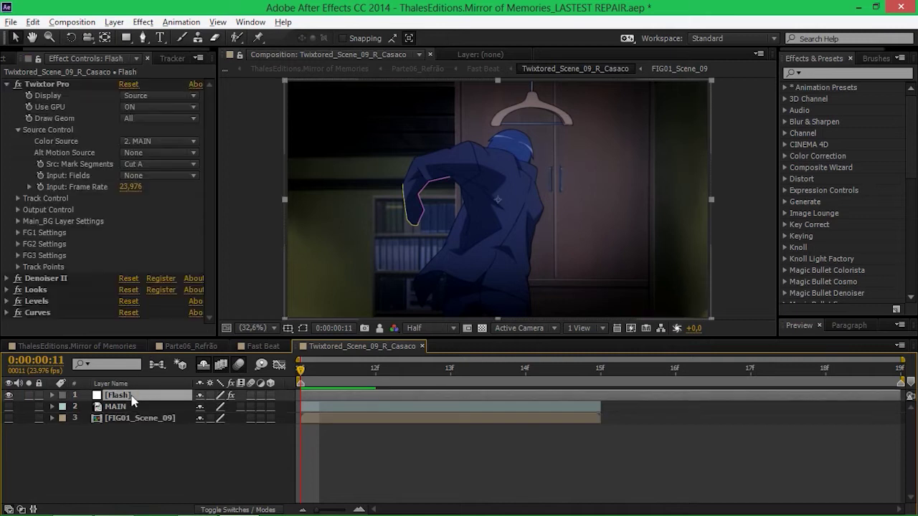
click(141, 98)
click(158, 139)
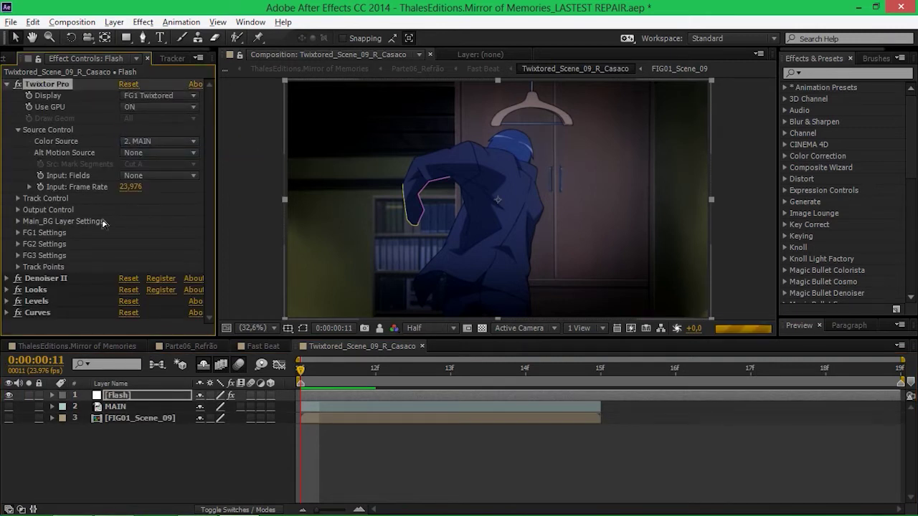
click(18, 278)
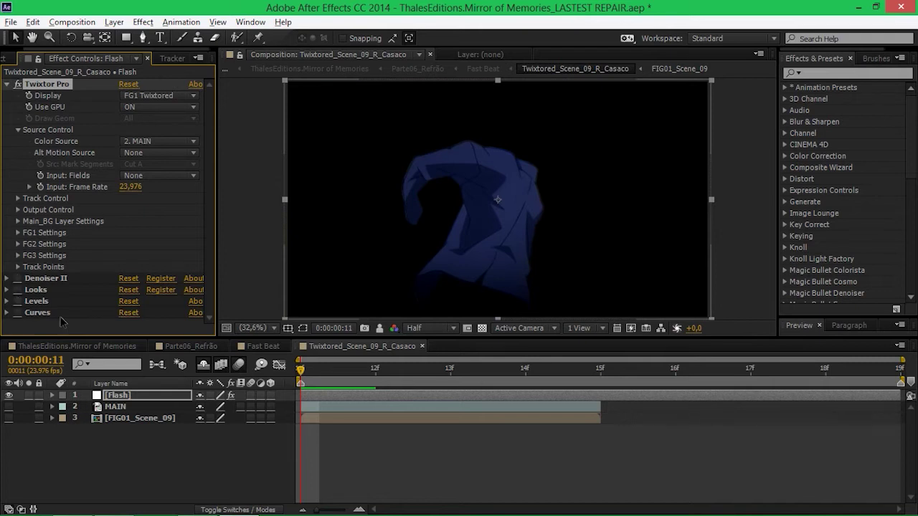
drag(305, 369, 600, 370)
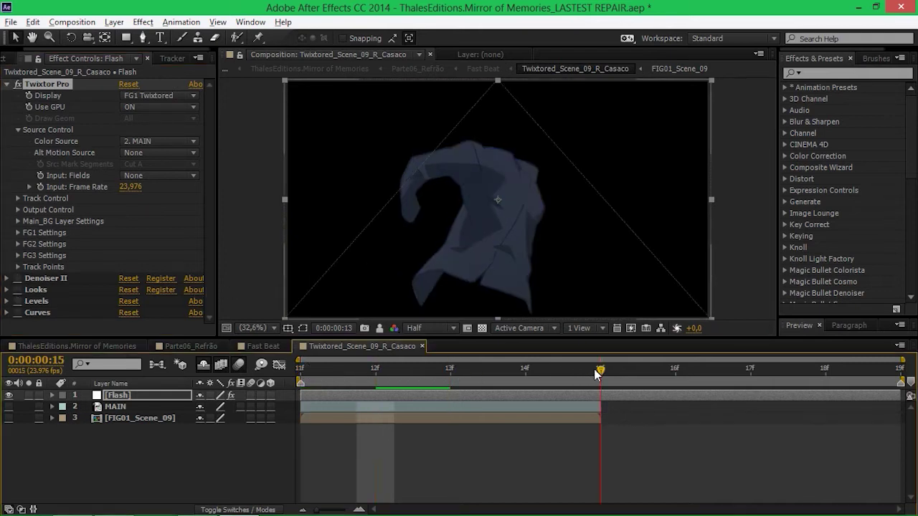
click(824, 370)
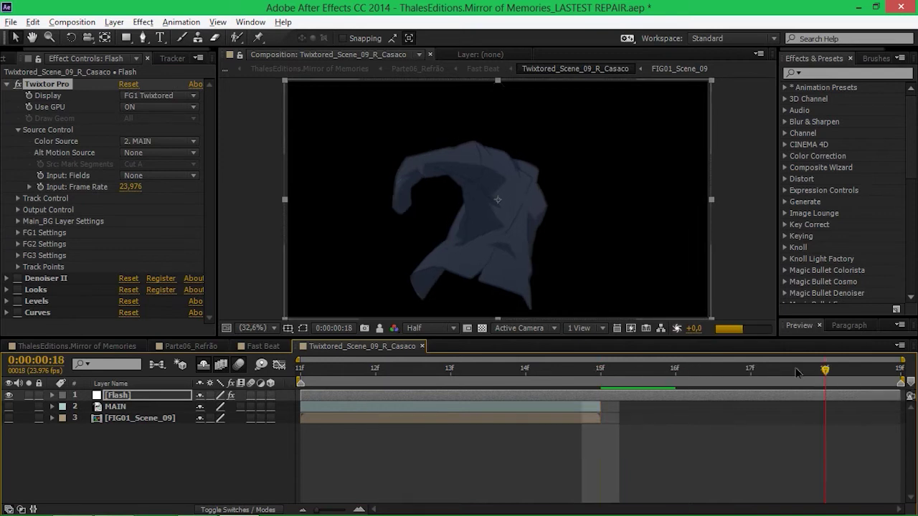
Return to 0:00:00:15, set Twixtor Pro's display to Twixtored Output, and close the Twixtored_Scene_09_R_Casaco composition
drag(861, 376, 600, 373)
click(149, 97)
click(154, 109)
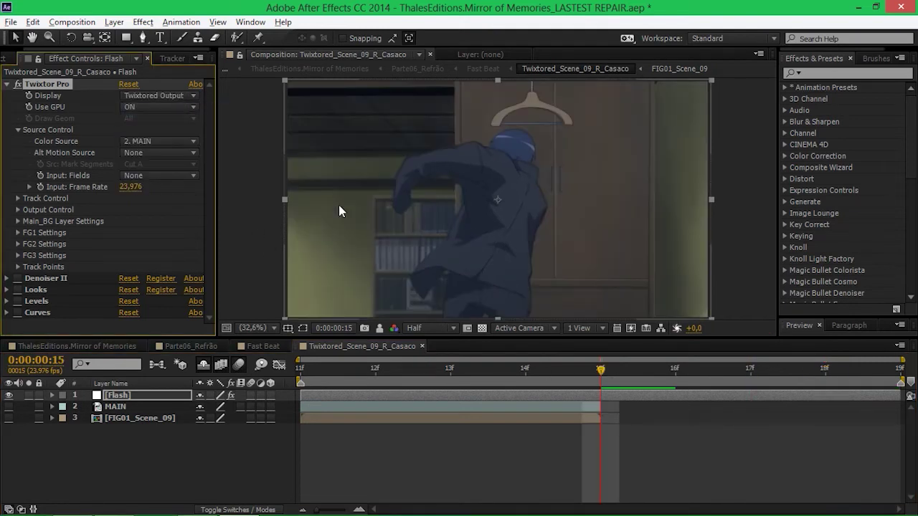
click(423, 347)
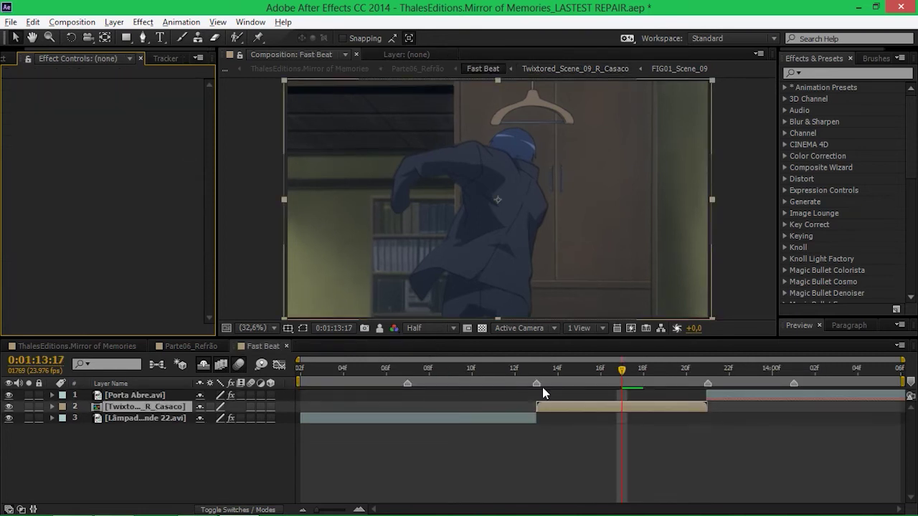
Reopen Twixtored_Scene_09_R_Casaco, turn Denoiser II, Looks, Levels and Curves back on, and close it to view Fast Beat
double_click(560, 407)
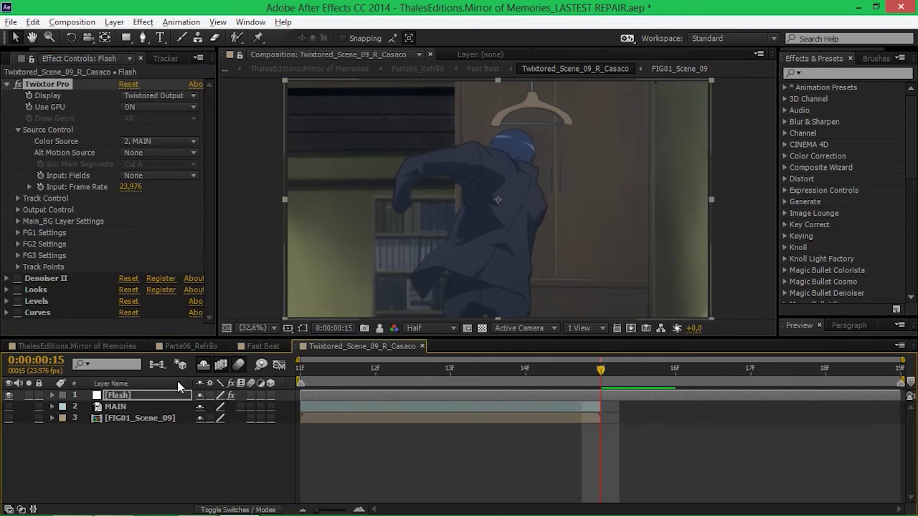
click(8, 85)
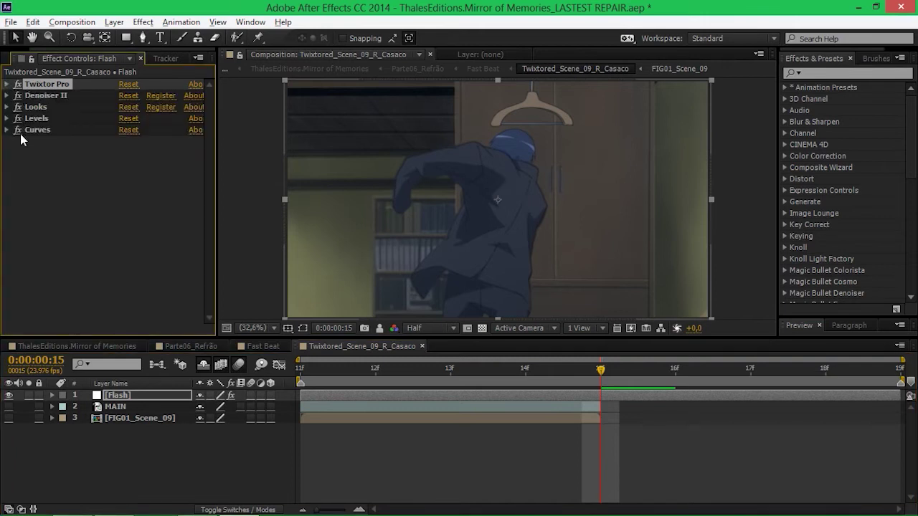
click(423, 346)
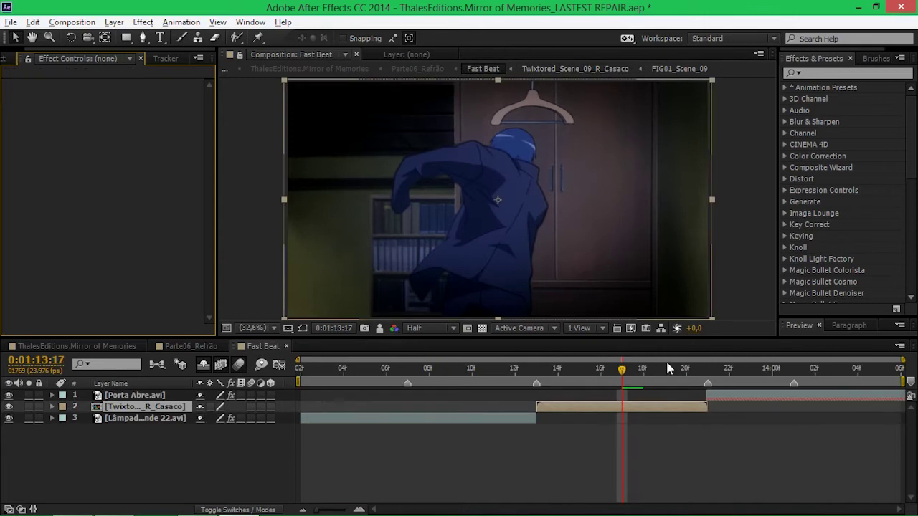
Compare the Porta Abre.avi layer with and without its effects at 0:01:13:22, then close the Fast Beat composition
click(737, 371)
click(748, 394)
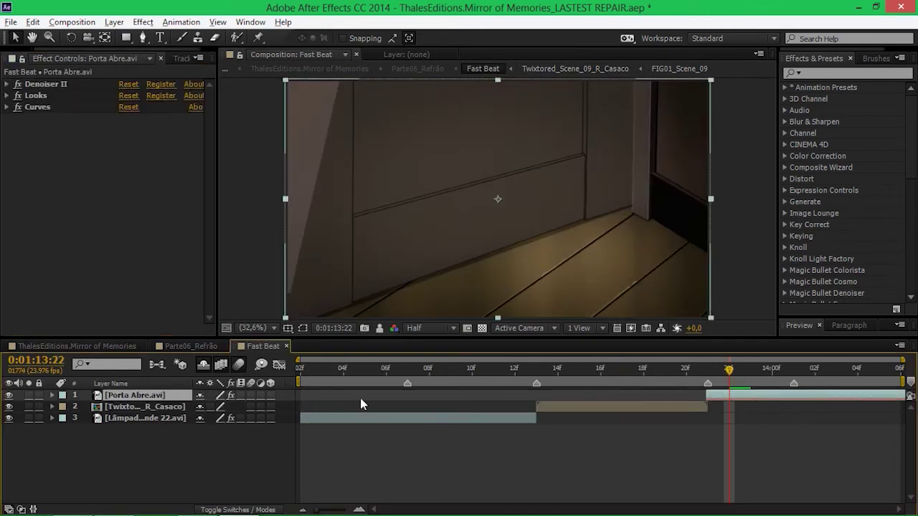
click(230, 396)
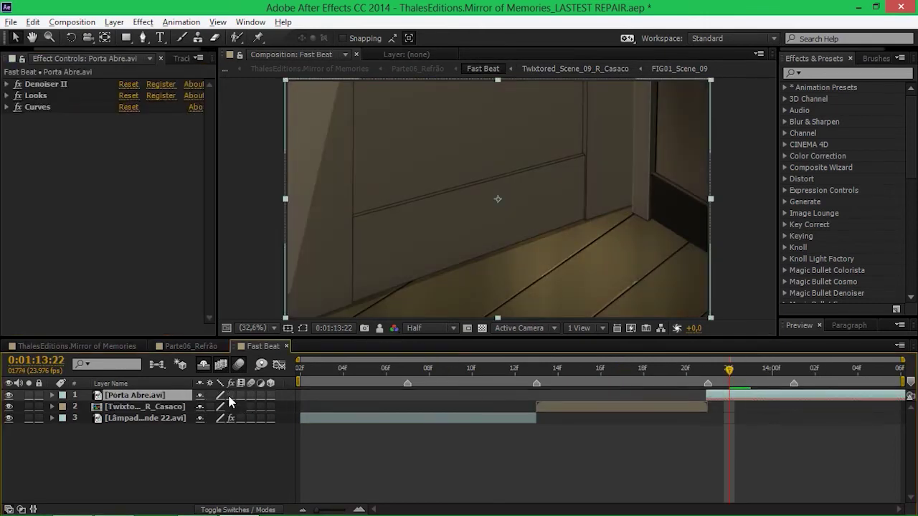
click(230, 396)
click(230, 396)
click(230, 396)
click(286, 346)
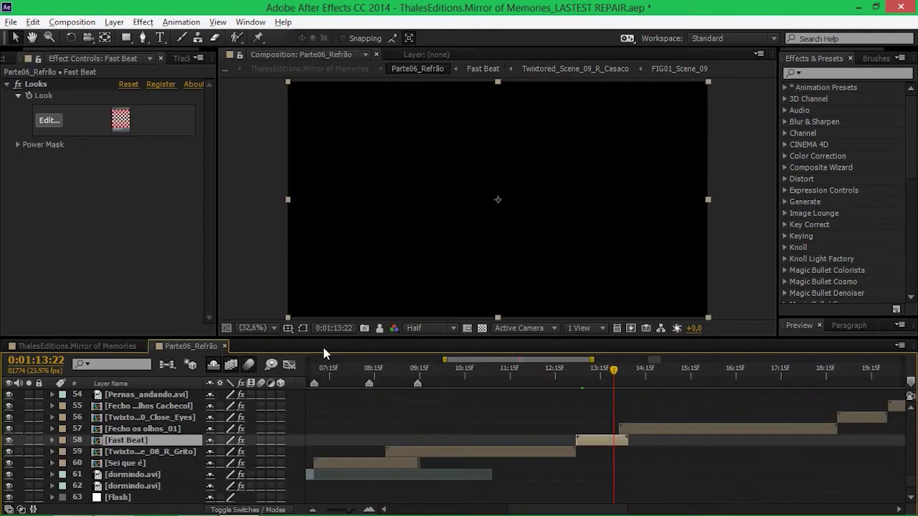
Open the Fecho os olhos_01 composition at 0:01:14:10 and preview its opening shot between 0:01:14:03 and 0:01:14:08
click(635, 371)
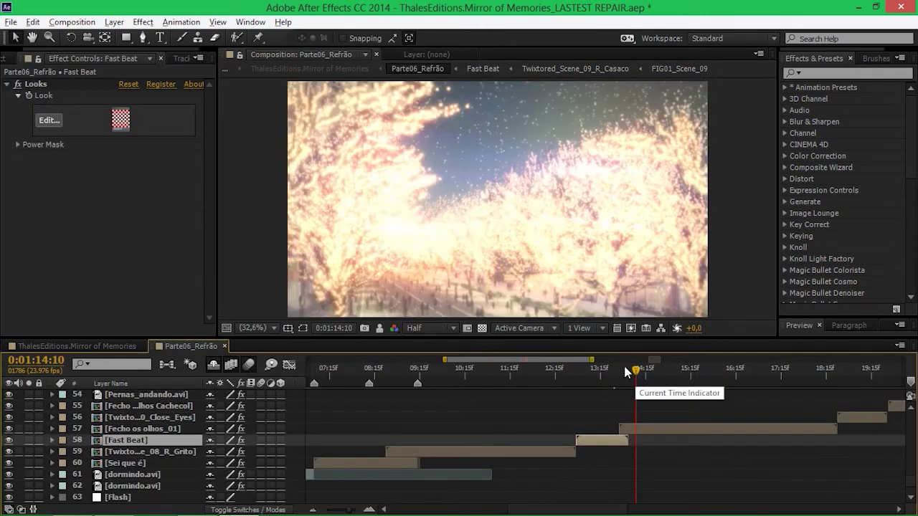
click(661, 428)
double_click(661, 427)
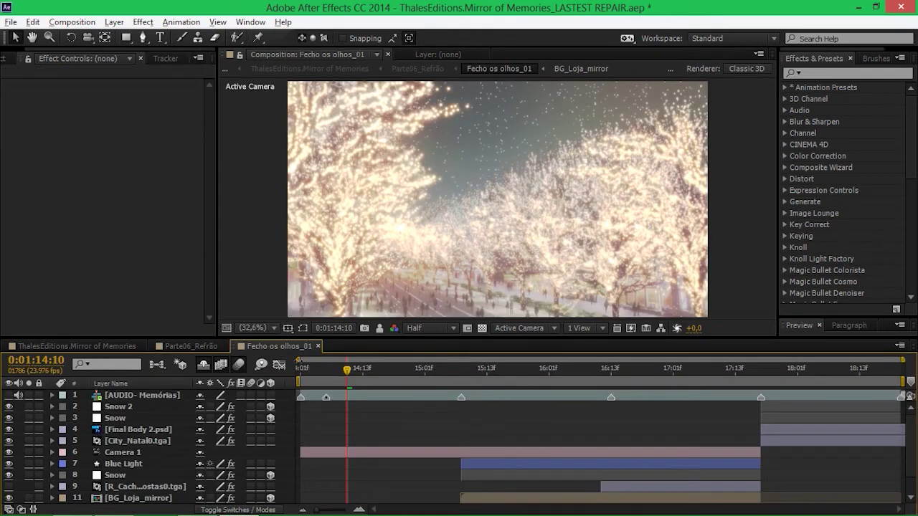
scroll(369, 461, down, 2)
click(311, 369)
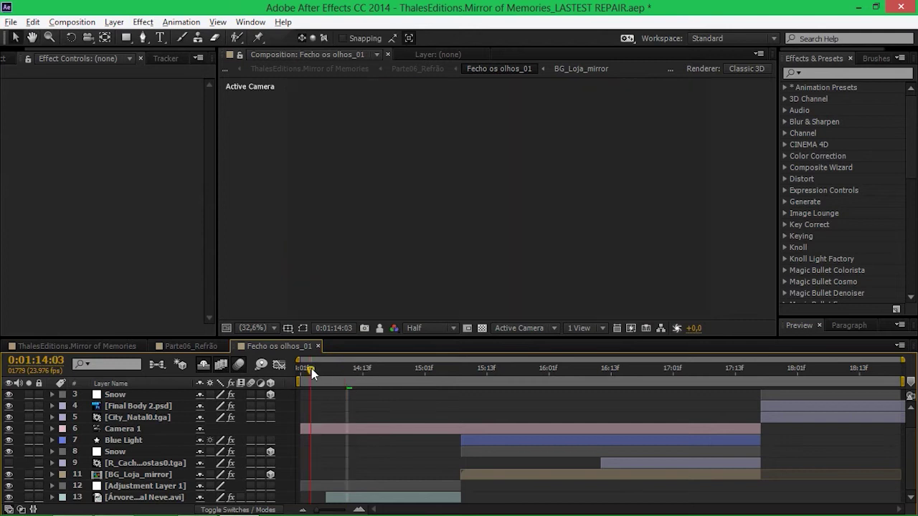
drag(311, 369, 337, 381)
Check Adjustment Layer 1, then compare the Árvore Natal Neve.avi layer with and without its effects at 0:01:15:04
click(173, 488)
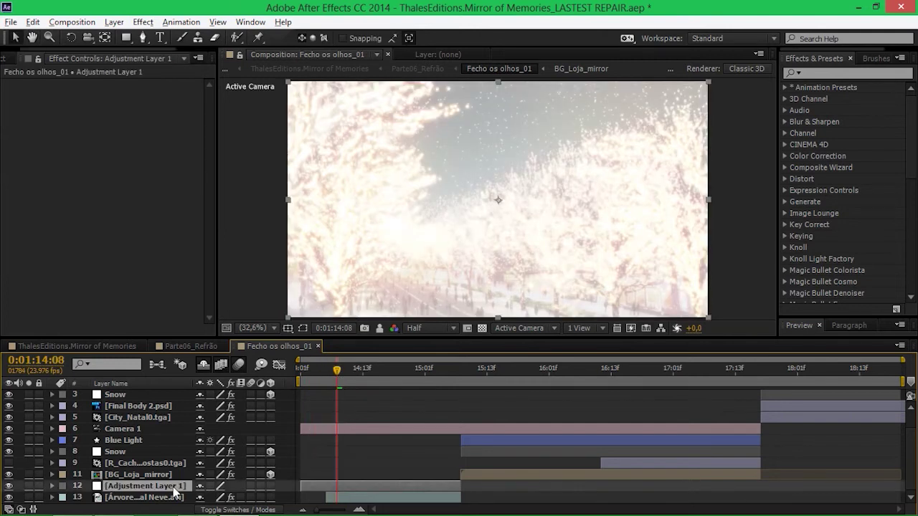
click(385, 498)
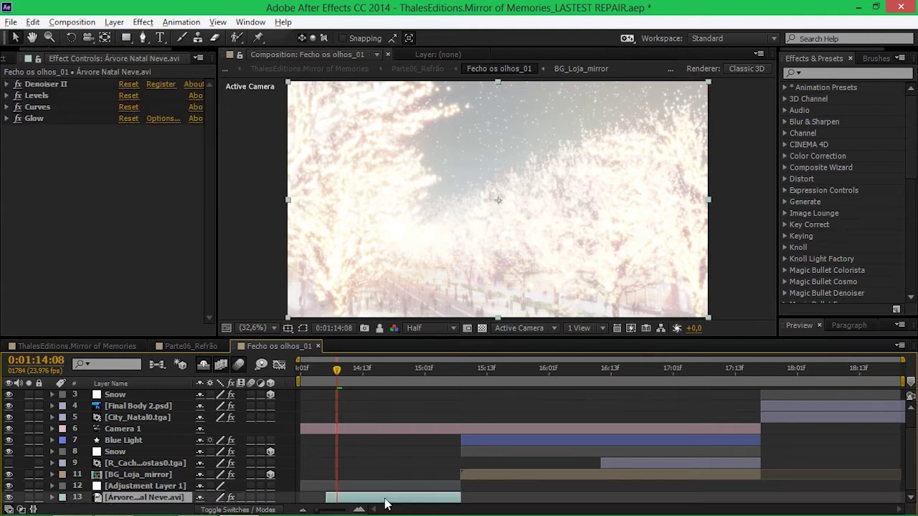
click(420, 372)
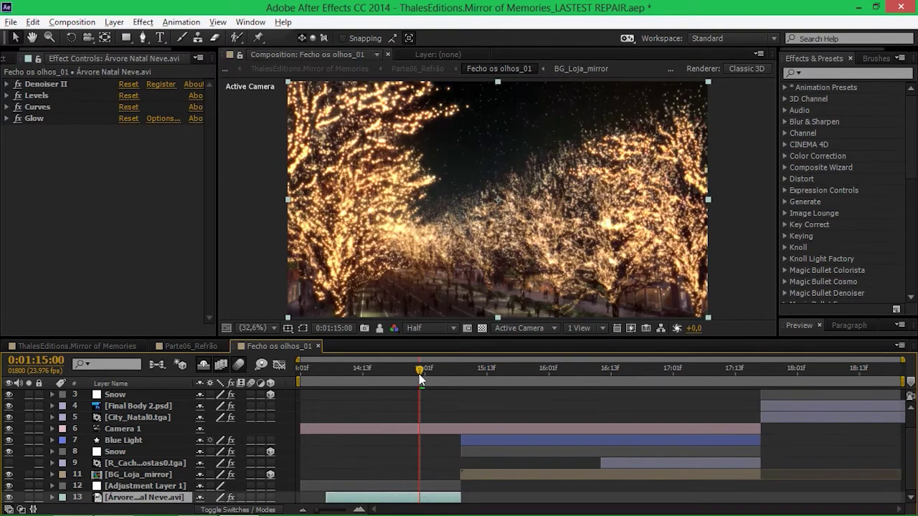
click(441, 372)
click(231, 498)
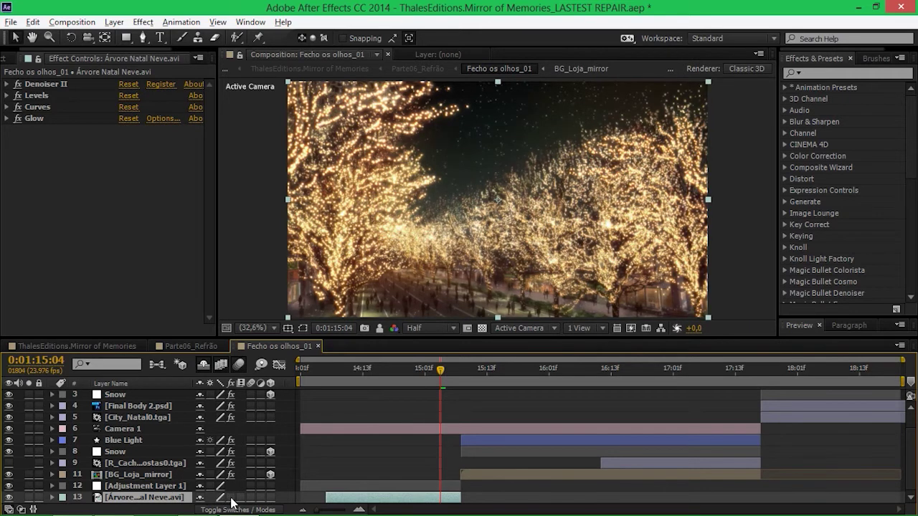
click(231, 497)
click(231, 497)
click(231, 498)
Check the BG_Loja_mirror layer's Gaussian Blur at 0:01:15:15 and open its composition
click(497, 369)
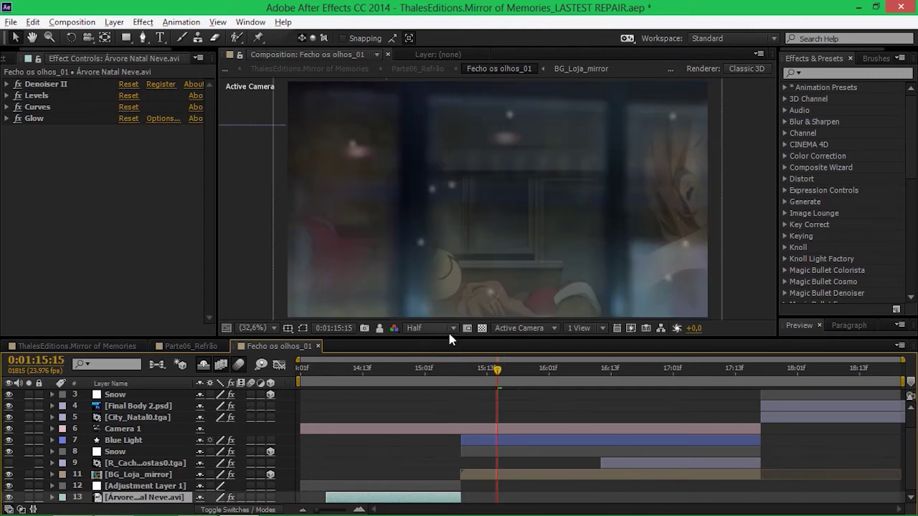
click(512, 475)
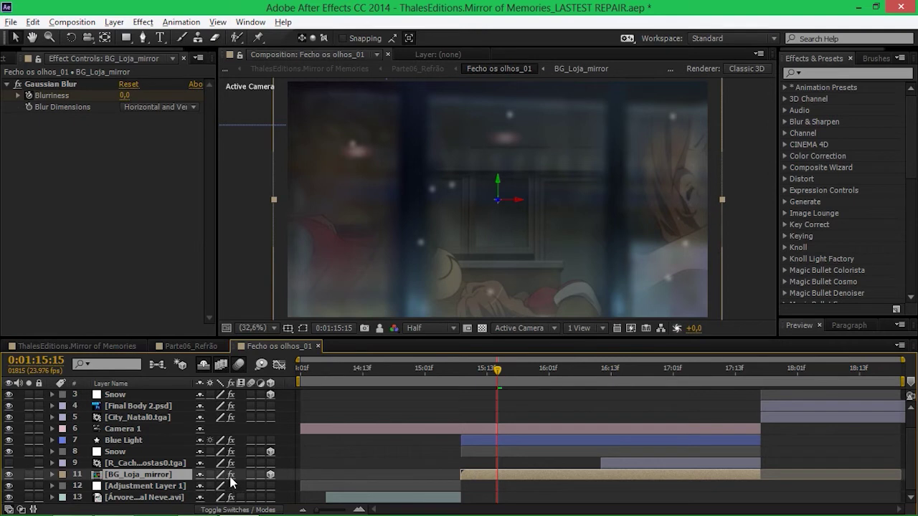
double_click(159, 474)
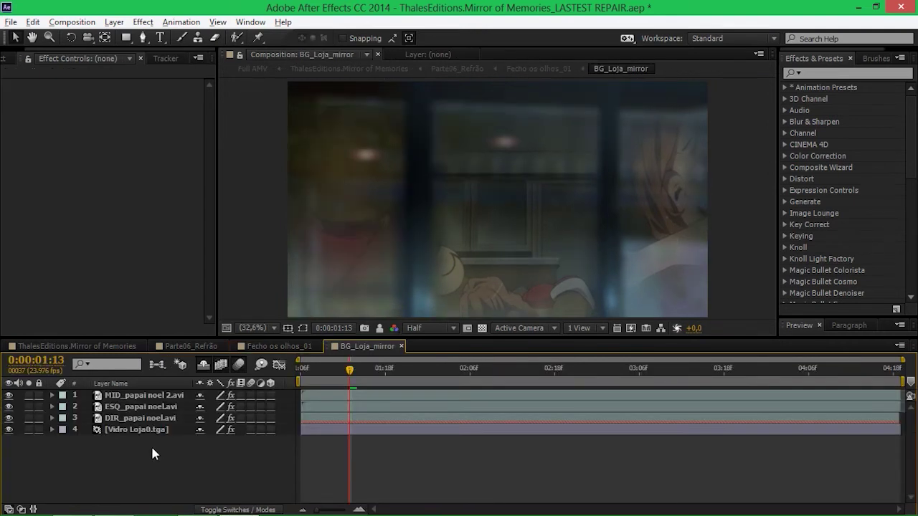
Examine the Vidro Loja0.tga glass layer by briefly soloing it, then hiding and showing it in the shop window composite
click(136, 430)
click(28, 430)
click(29, 429)
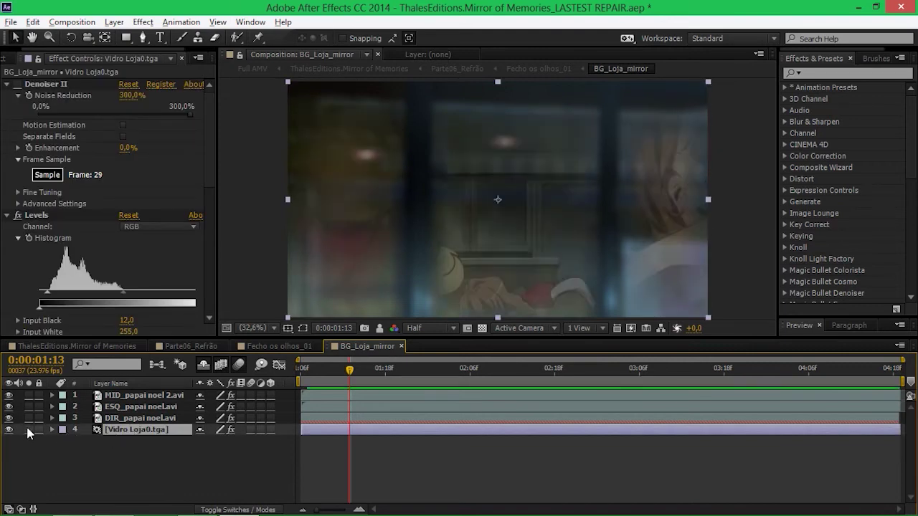
click(9, 430)
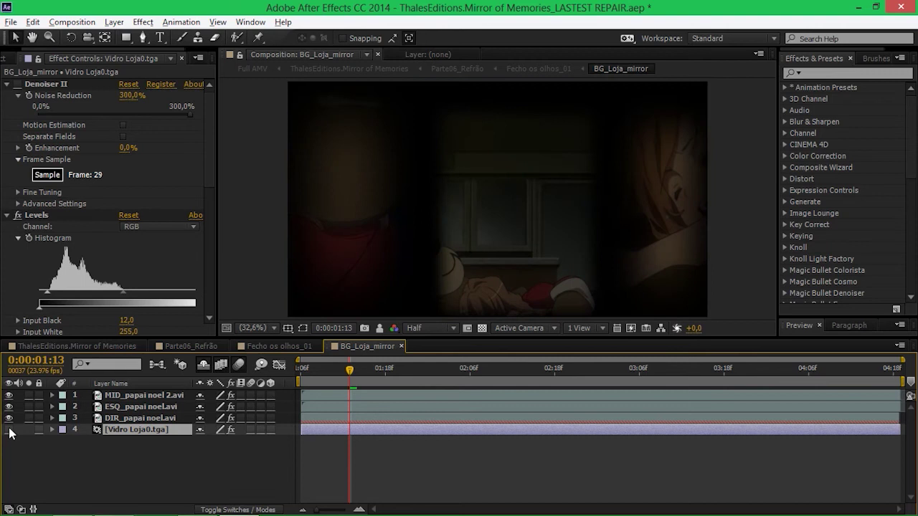
click(9, 430)
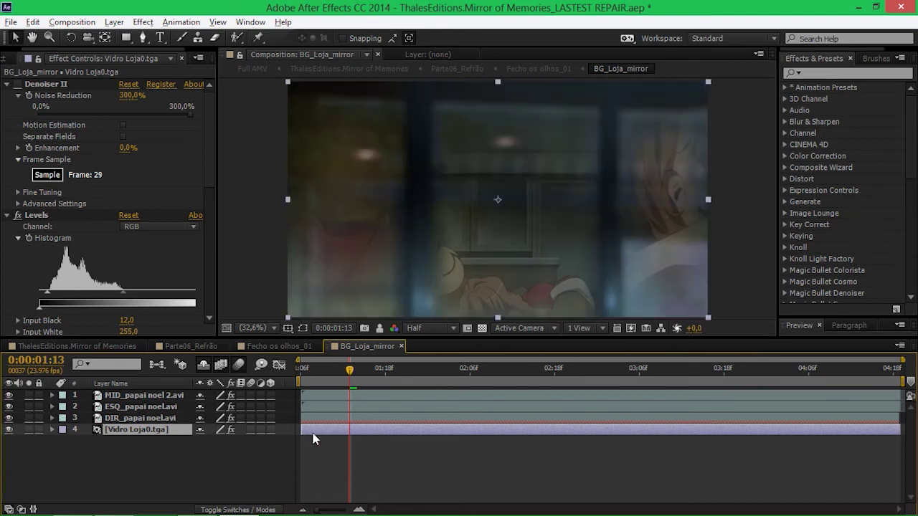
Solo Vidro Loja0.tga, compare it with and without its effects, review its Curves, and end the solo
click(231, 429)
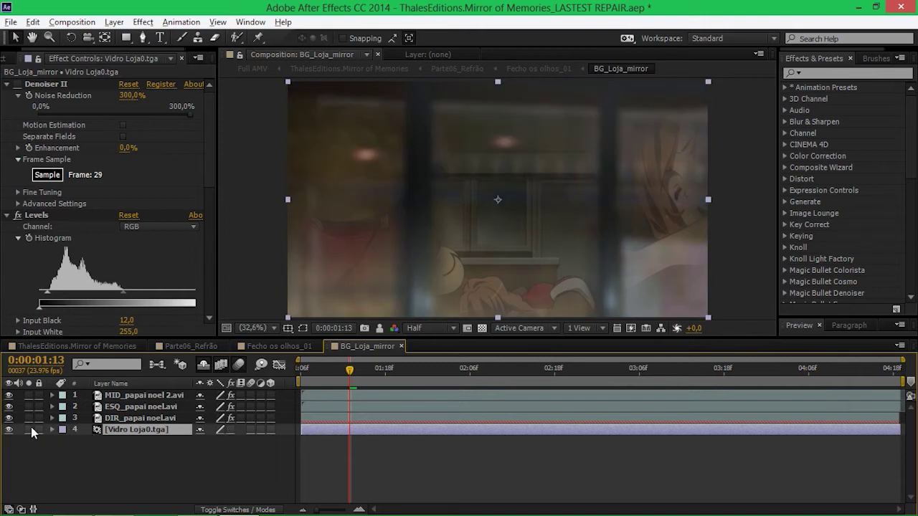
click(28, 429)
click(231, 429)
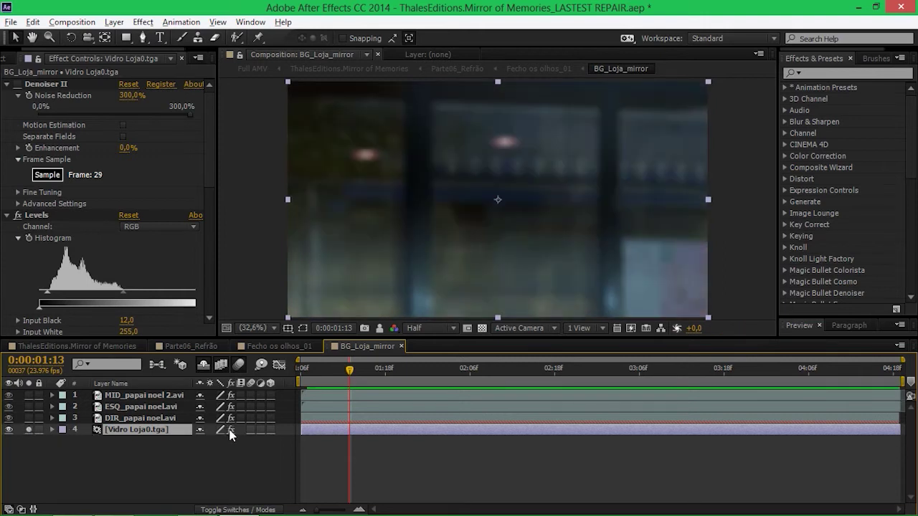
click(230, 430)
click(230, 430)
scroll(83, 166, down, 3)
scroll(81, 164, down, 6)
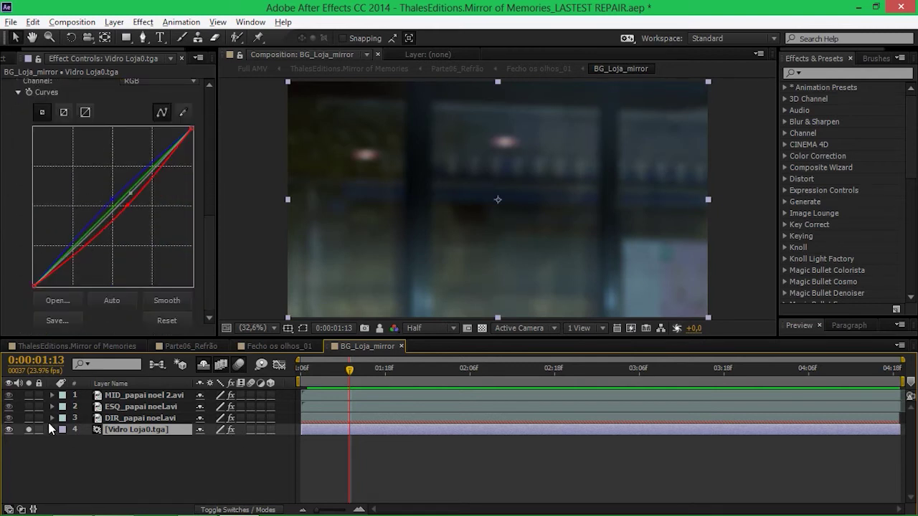
click(29, 429)
Check DIR_papai noel.avi's Levels, view the layer soloed, restore the full composite, and close the BG_Loja_mirror composition
click(113, 418)
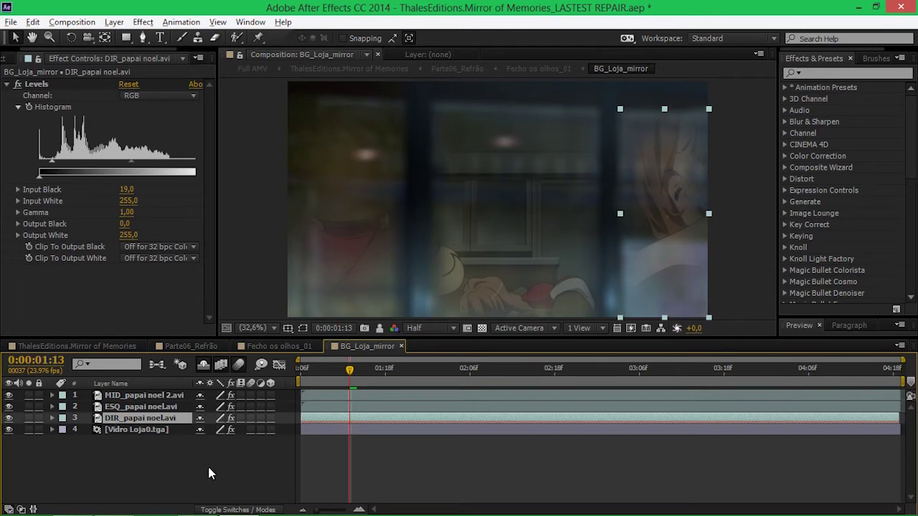
click(244, 510)
click(243, 510)
click(230, 418)
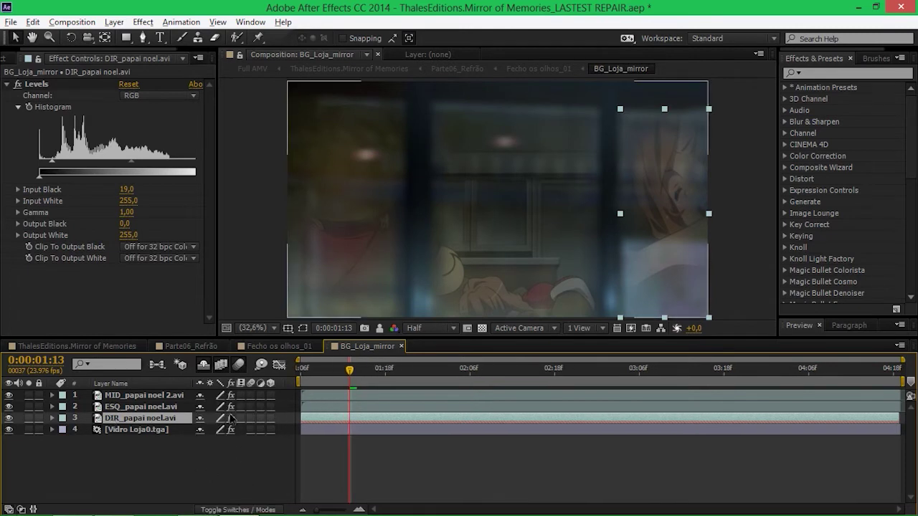
click(29, 418)
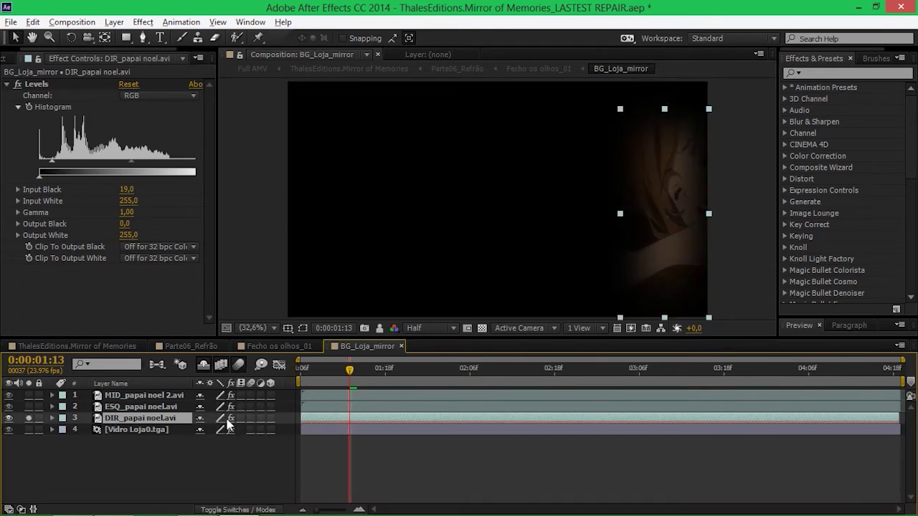
click(28, 418)
click(401, 346)
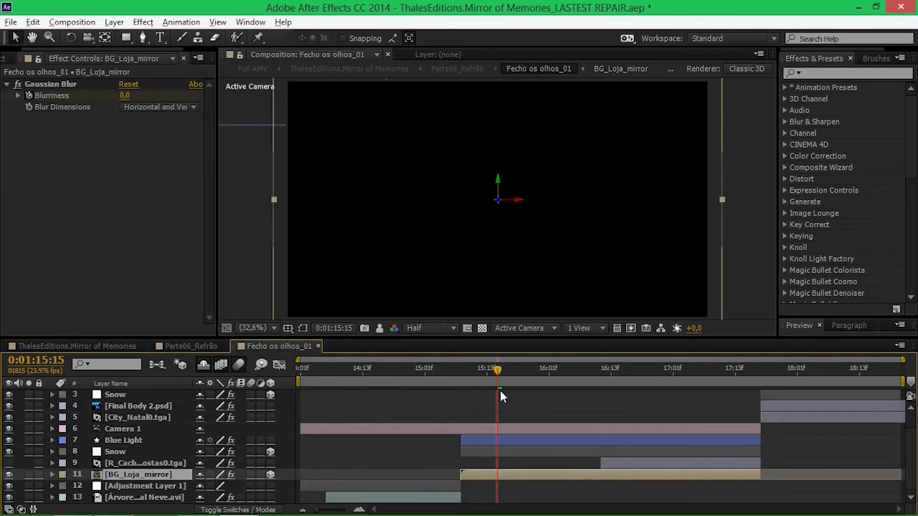
Examine Snow layer 8's CC Snowfall and Gaussian Blur effects, toggling its visibility and briefly soloing it
click(503, 452)
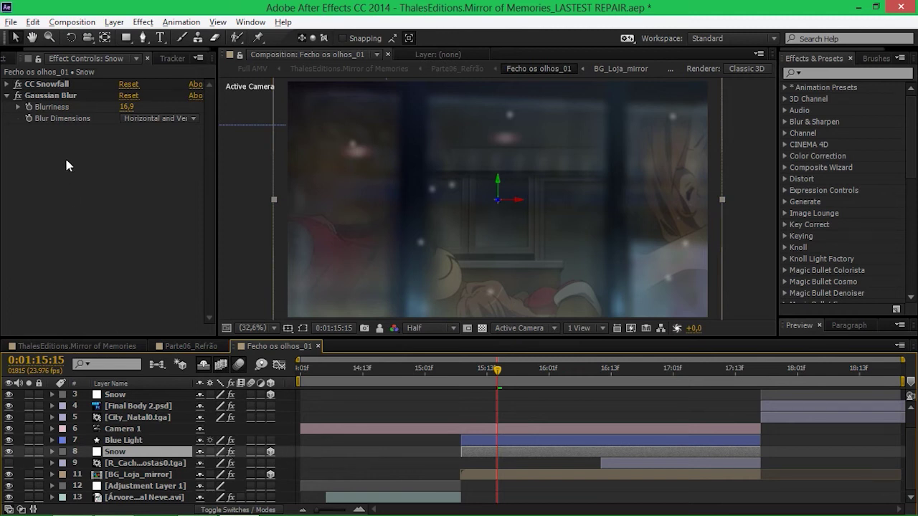
click(61, 85)
click(64, 96)
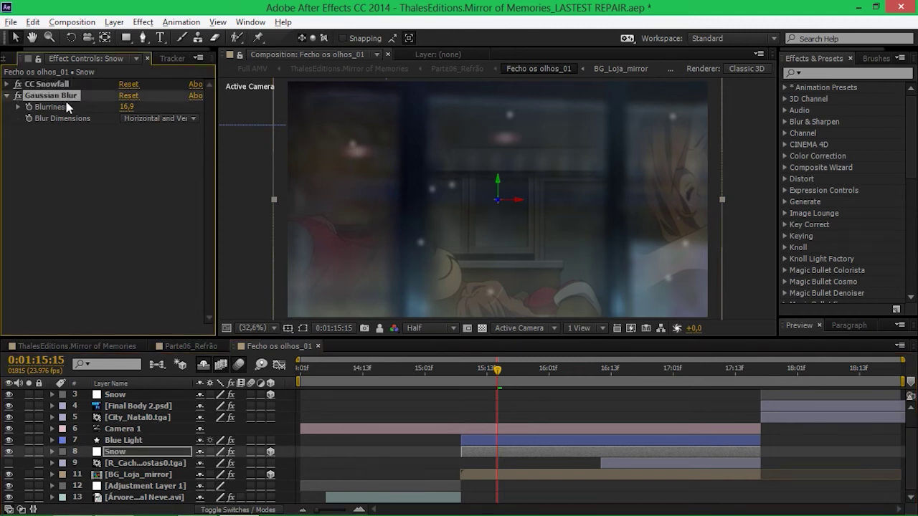
click(9, 451)
click(9, 451)
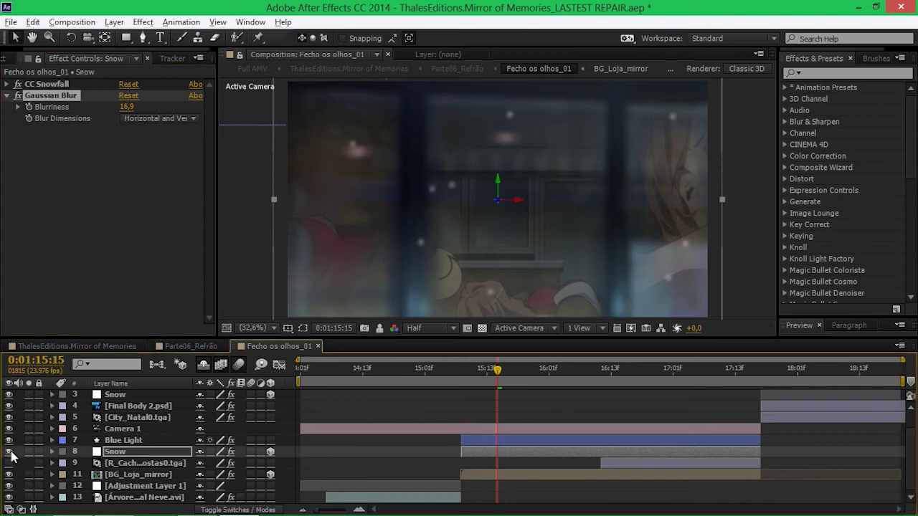
click(29, 452)
click(29, 451)
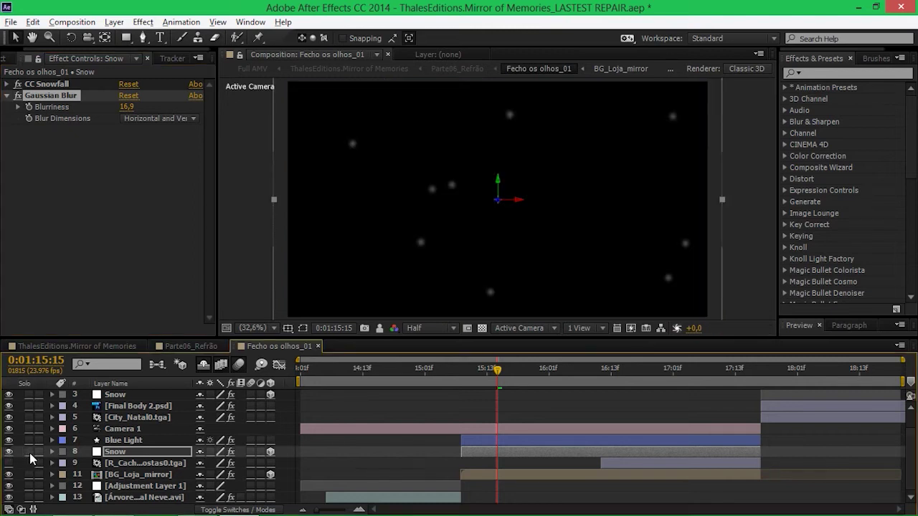
Examine the Blue Light layer by soloing it, trying and undoing a shift across the frame, ending the solo, and toggling its visibility
click(114, 442)
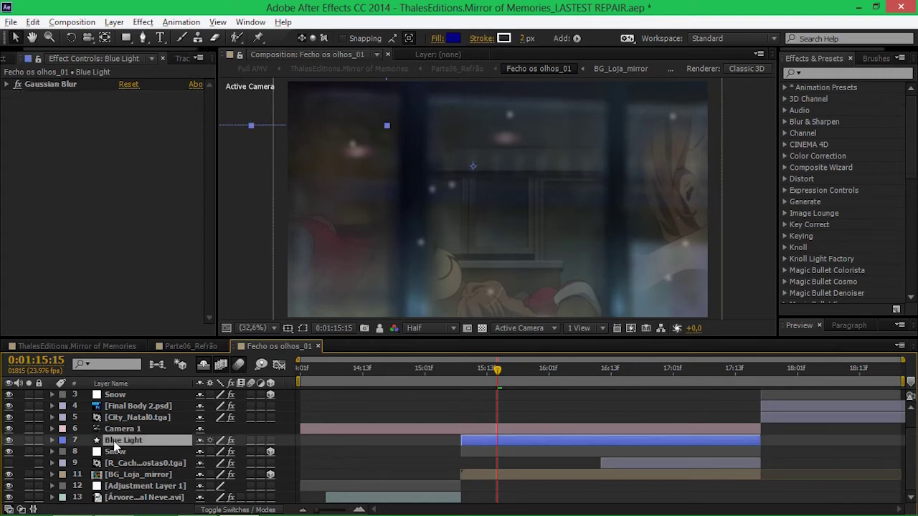
click(29, 441)
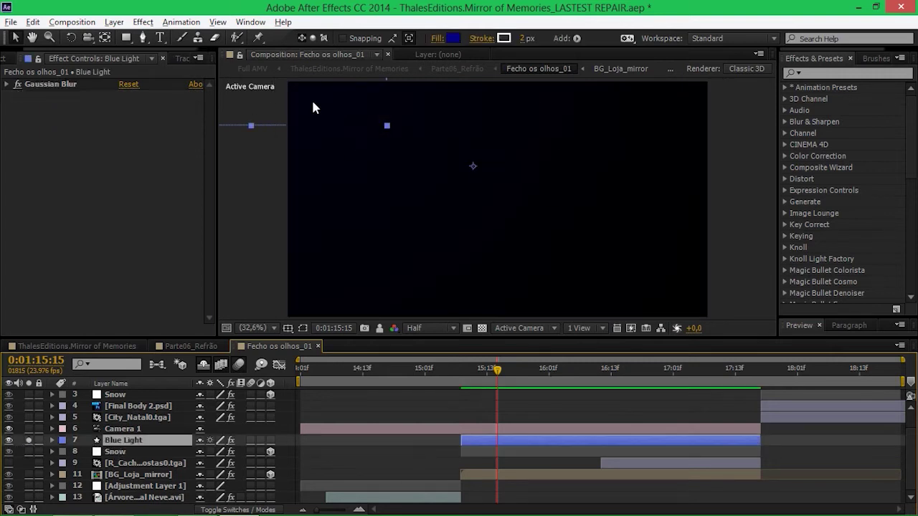
drag(303, 106, 464, 256)
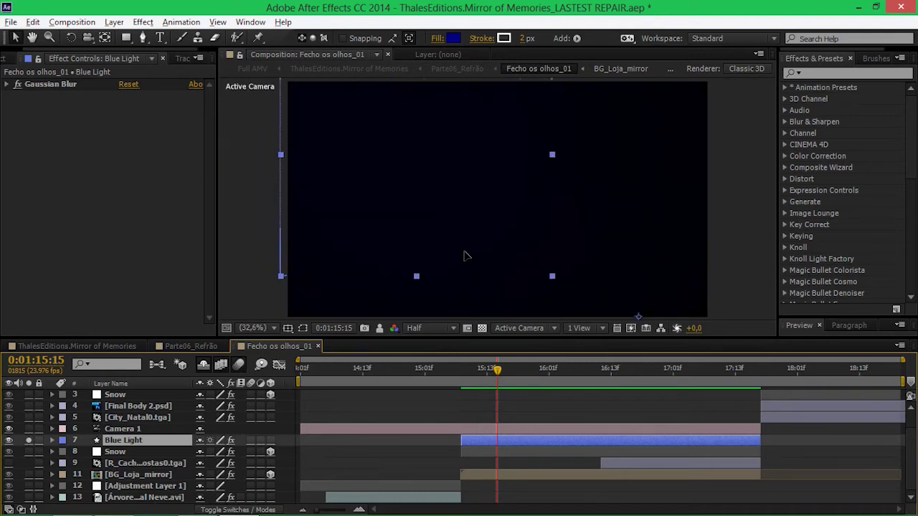
click(231, 441)
key(ctrl+z)
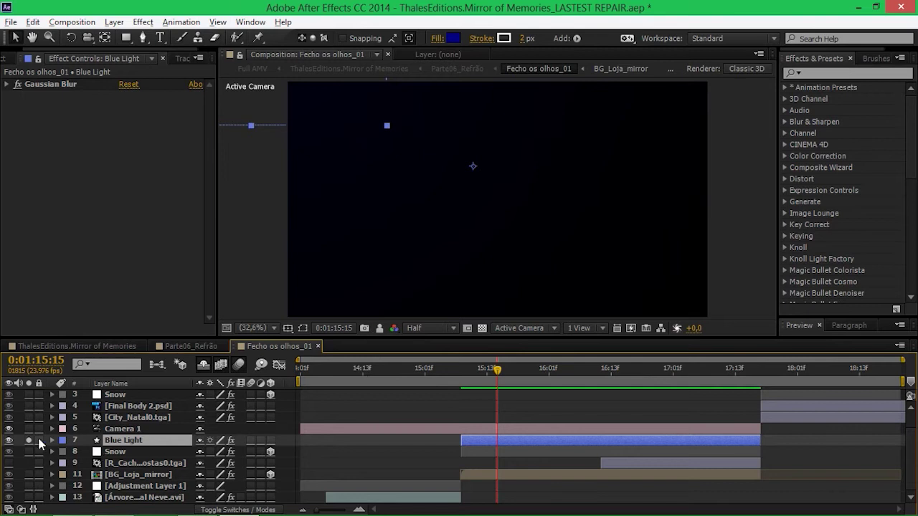
click(28, 440)
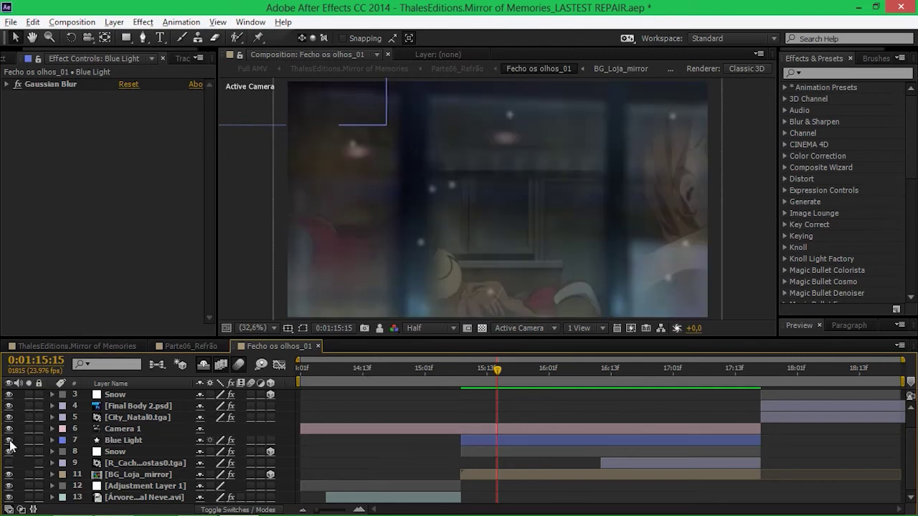
click(9, 440)
click(9, 440)
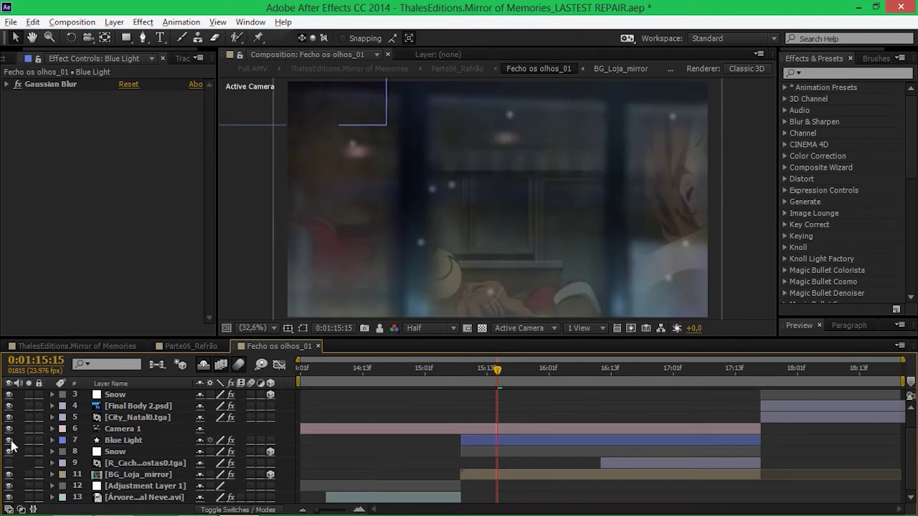
Examine Camera 1's Position keyframes, stepping through the move from 0:01:16:11 to 0:01:17:09, and collapse its properties
click(541, 429)
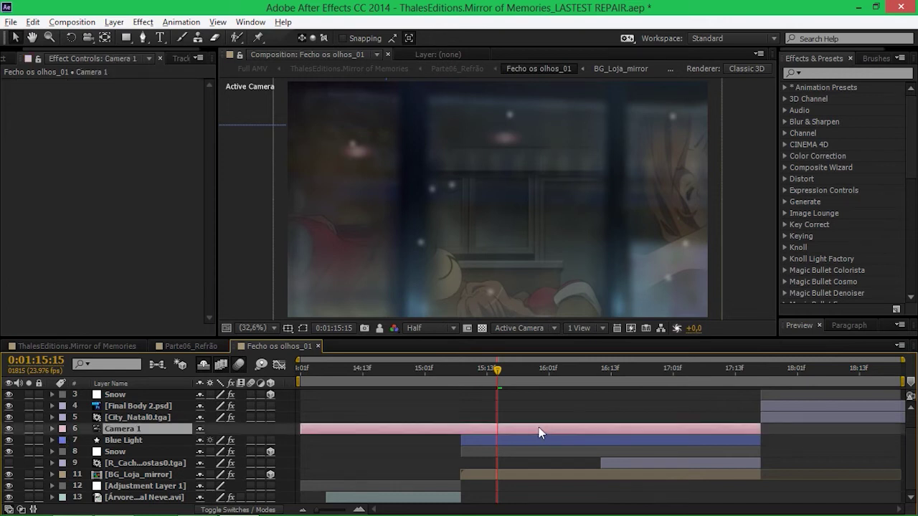
key(p)
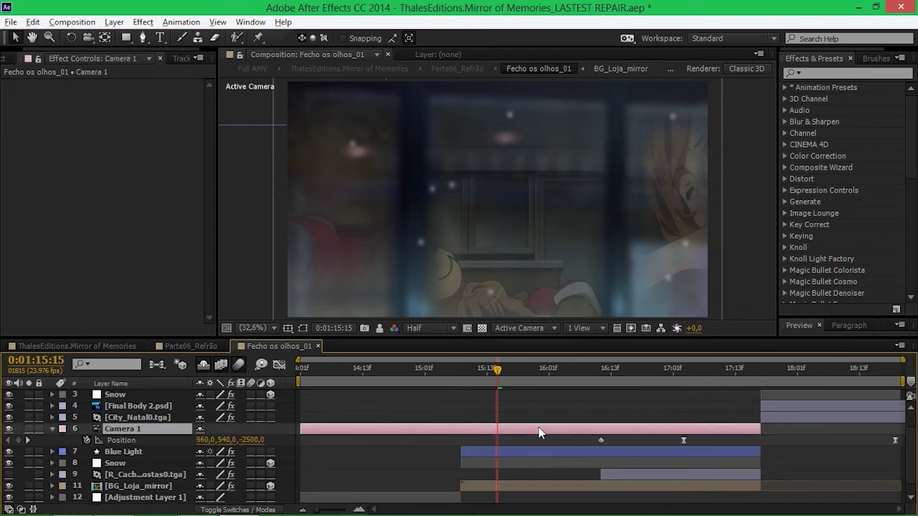
click(600, 368)
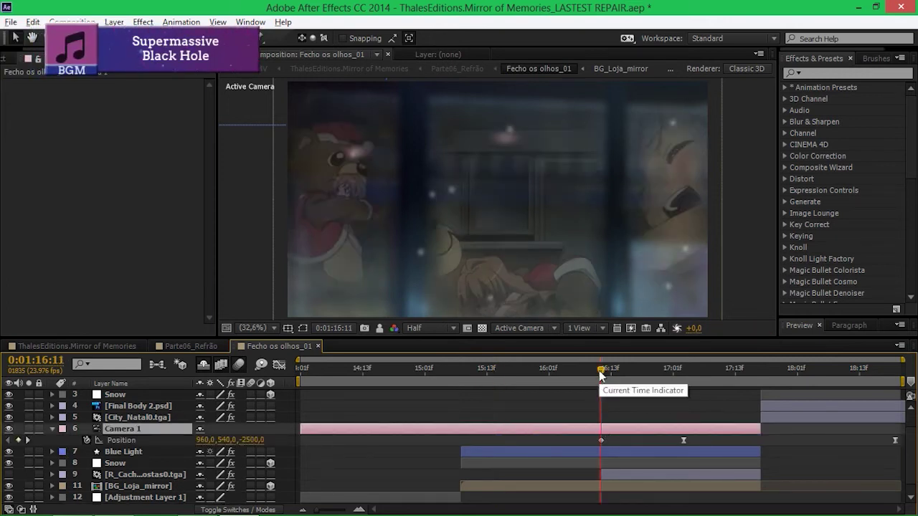
click(670, 370)
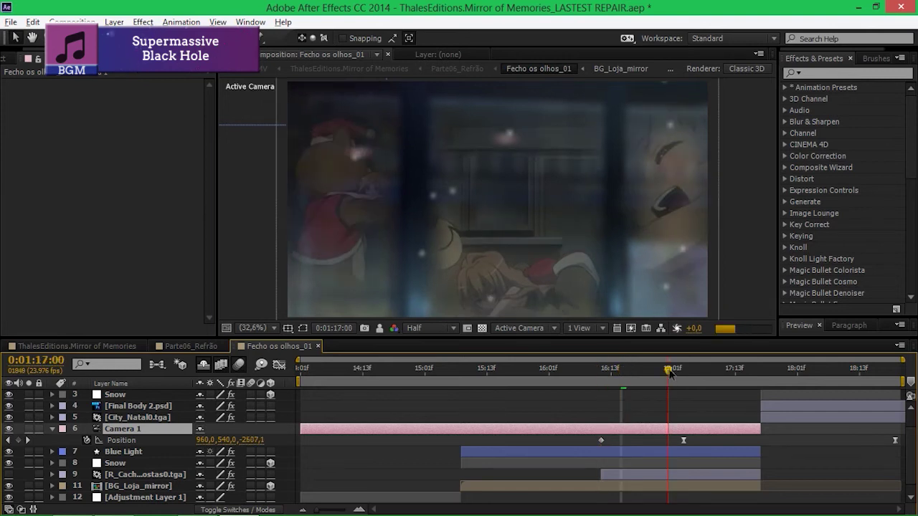
drag(668, 374, 714, 375)
key(u)
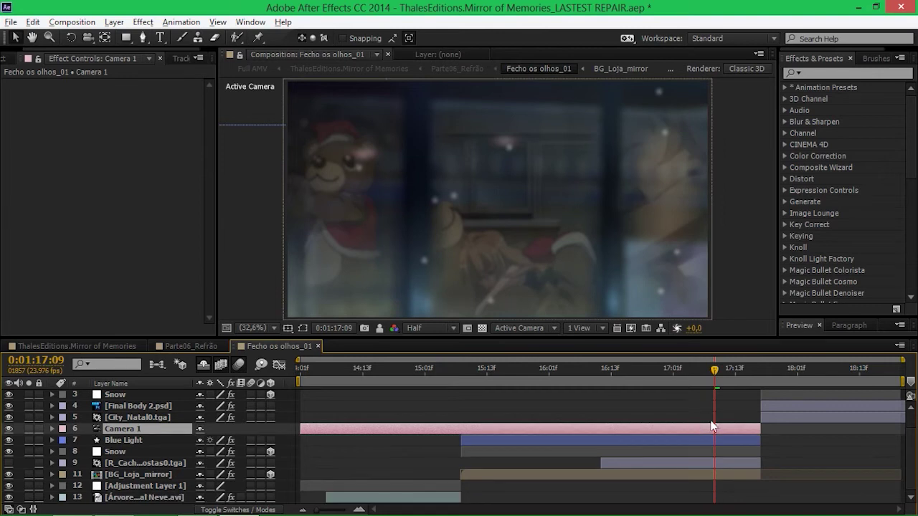
Examine the City_Natal0.tga background at 0:01:17:23 by soloing it briefly, then hiding and showing it
click(788, 376)
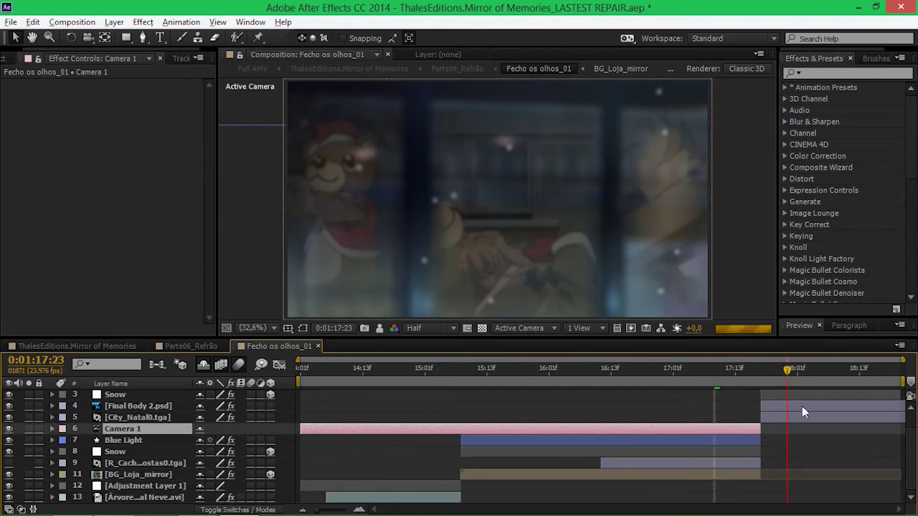
drag(791, 407, 661, 437)
click(768, 444)
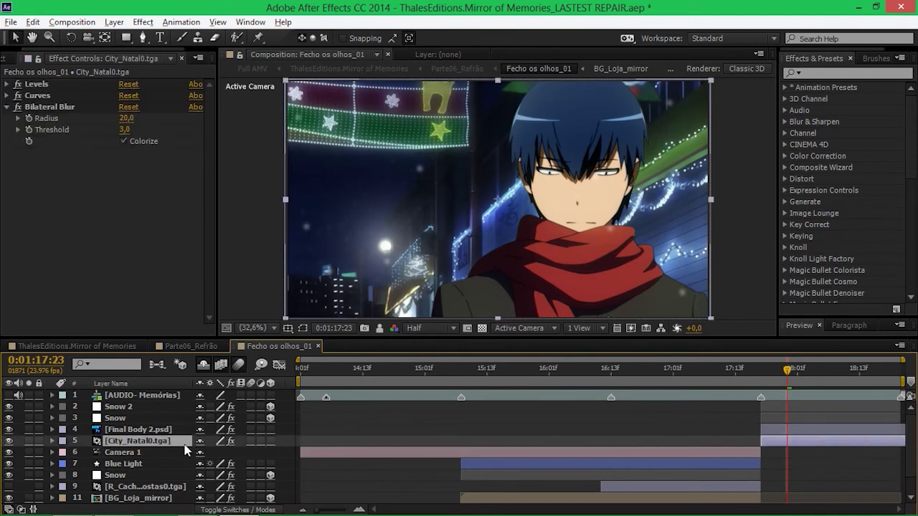
click(29, 441)
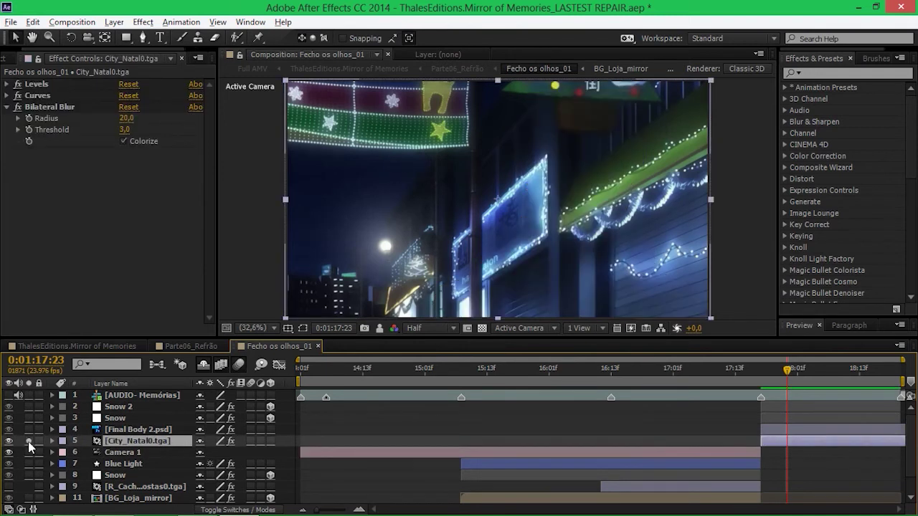
click(29, 441)
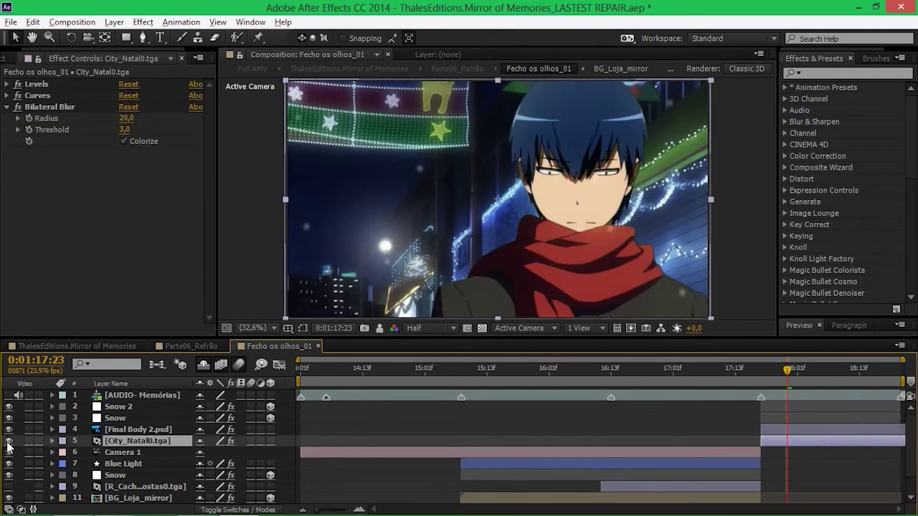
click(9, 442)
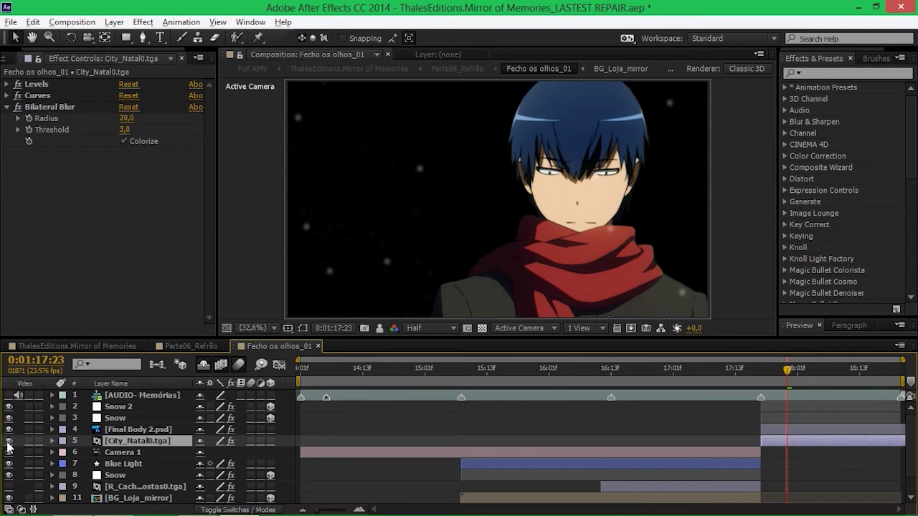
click(8, 440)
Solo Final Body 2.psd, compare the character with and without its Levels and Curves effects, and end the solo
click(78, 430)
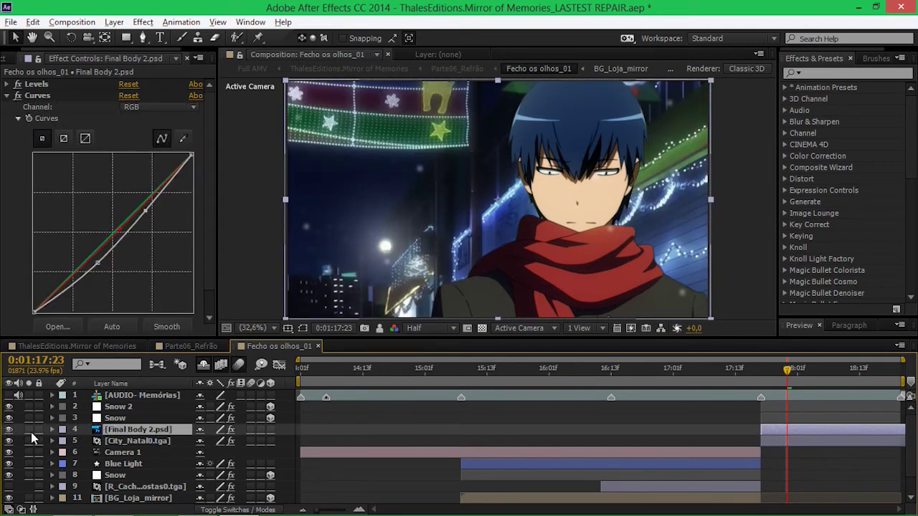
click(29, 430)
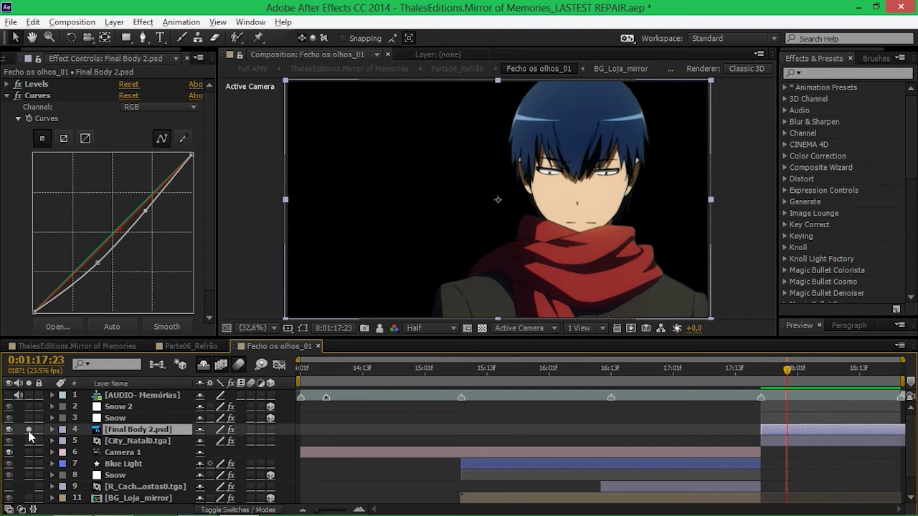
click(232, 429)
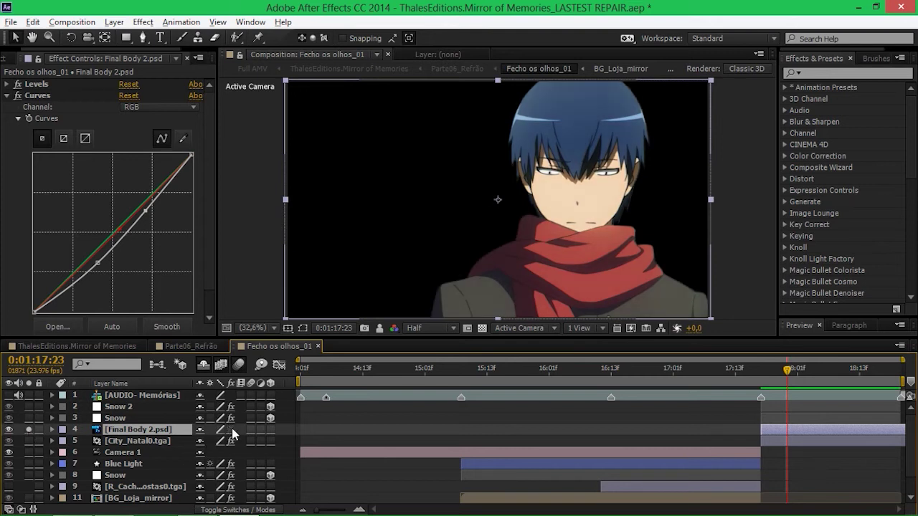
click(231, 429)
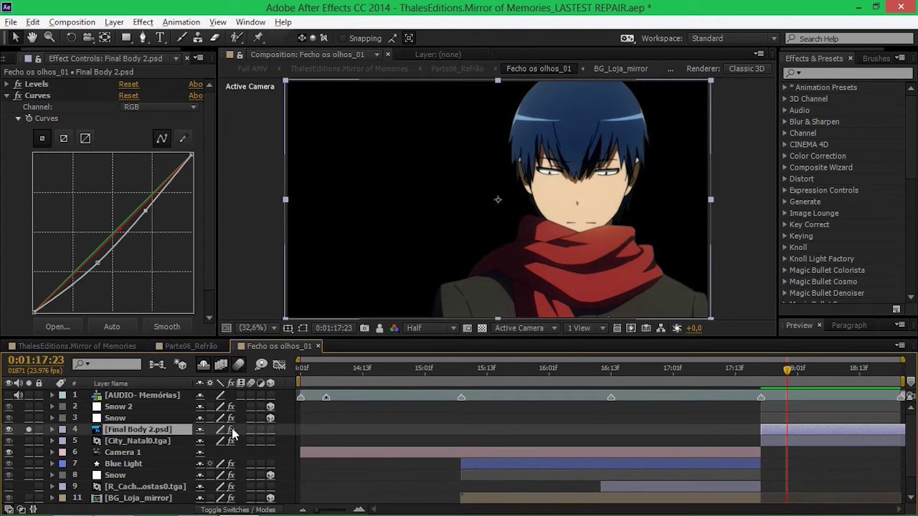
click(29, 430)
Examine Snow layer 3 and its CC Snowfall settings, toggling its visibility and briefly soloing it
click(19, 419)
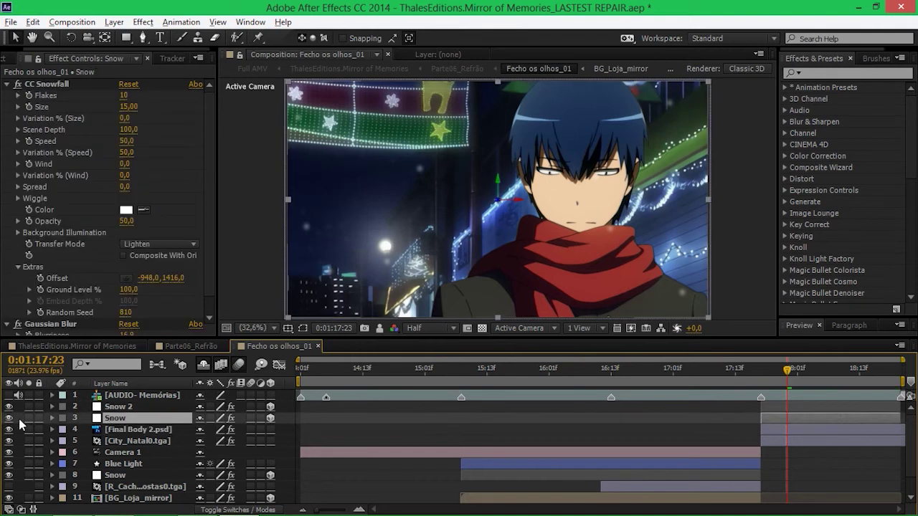
click(9, 418)
click(9, 418)
click(30, 418)
click(30, 418)
Solo Snow 2, inspect its faint flakes in the enlarged preview at several times, end the solo, and toggle its visibility
click(30, 418)
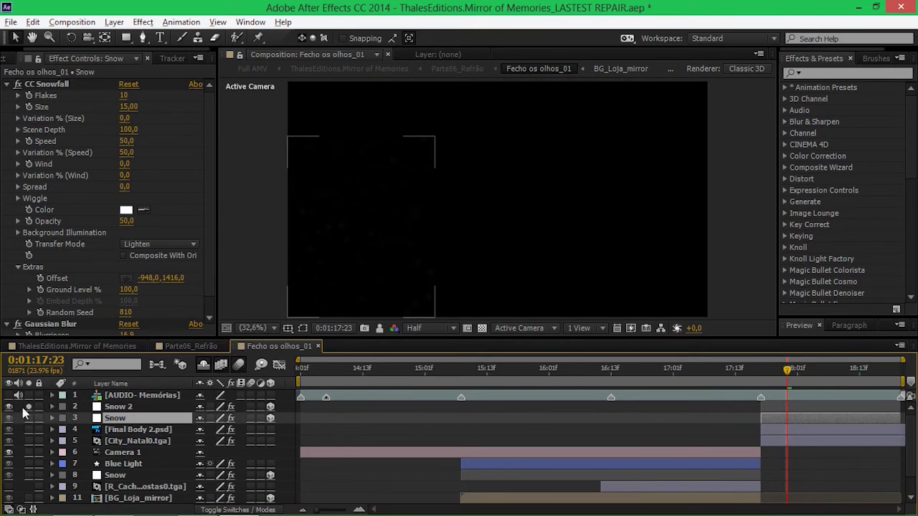
click(818, 371)
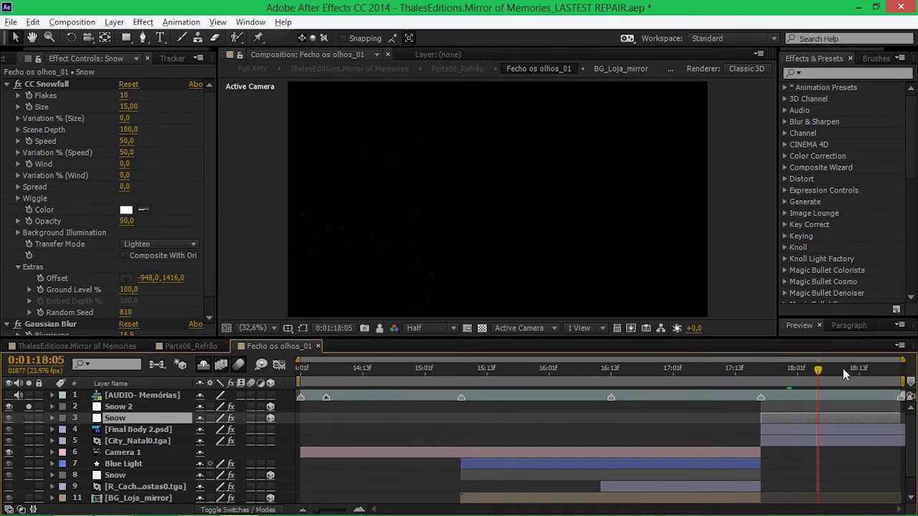
click(843, 372)
key(grave)
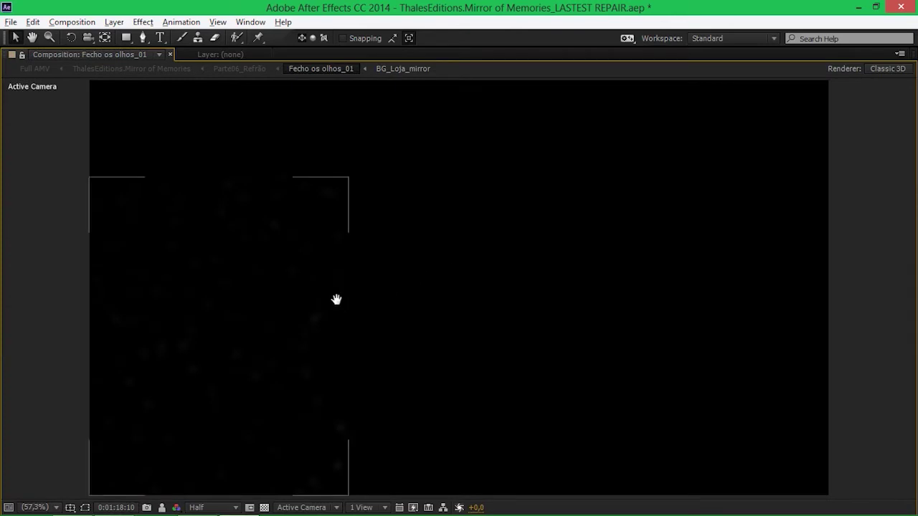
key(grave)
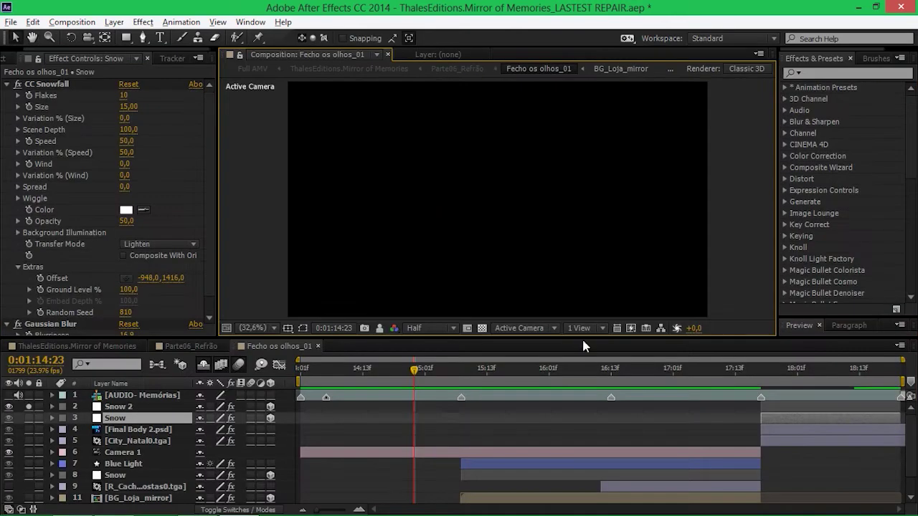
click(785, 376)
key(grave)
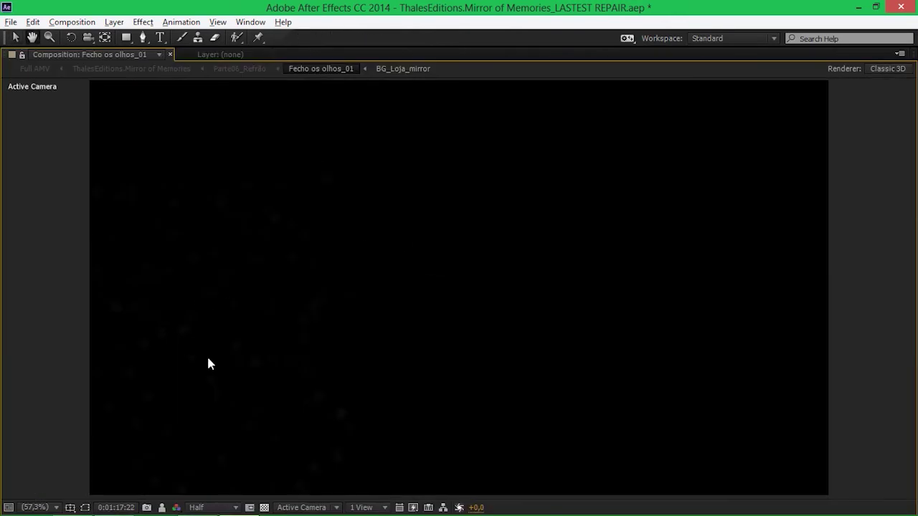
key(grave)
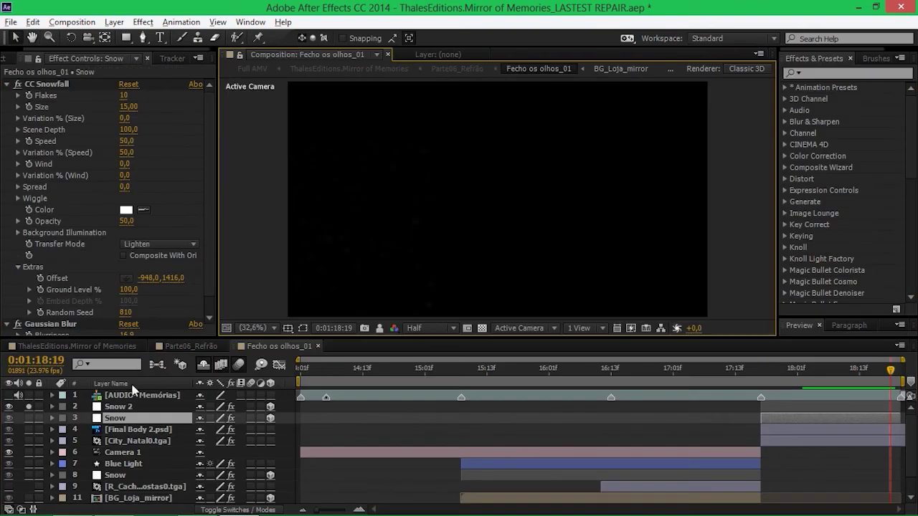
click(29, 407)
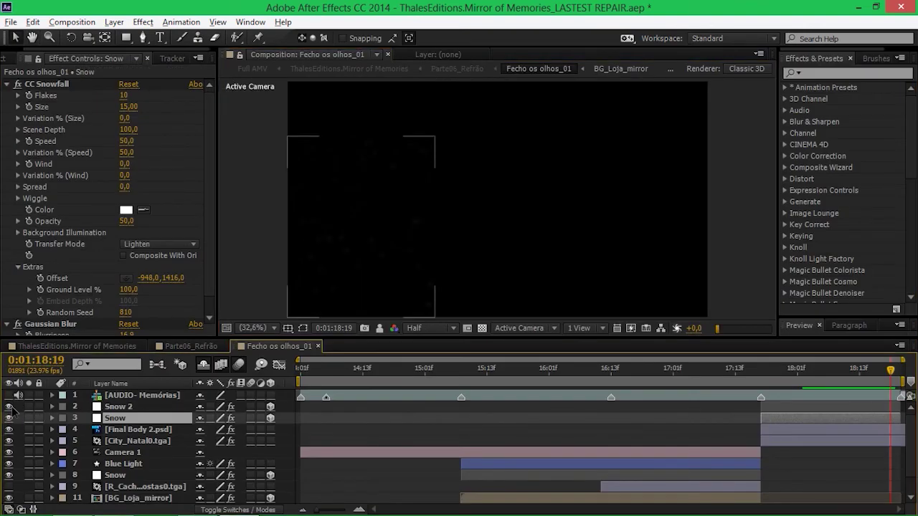
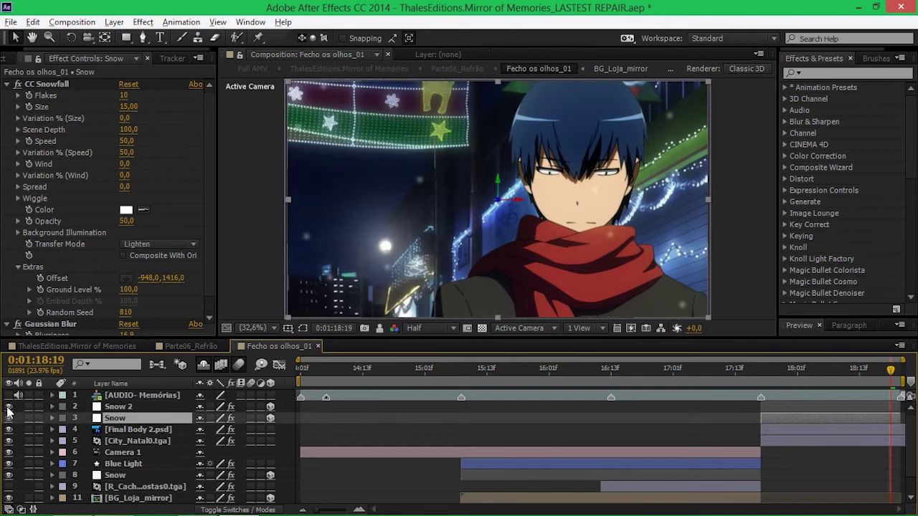
click(8, 407)
click(8, 406)
Delete the AUDIO- Memórias layer and close the Fecho os olhos_01 composition
click(150, 395)
key(Delete)
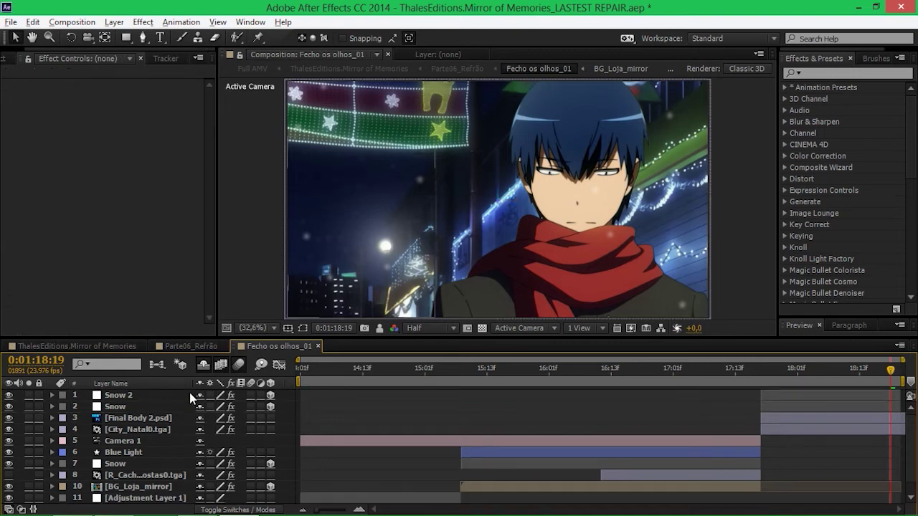
click(317, 345)
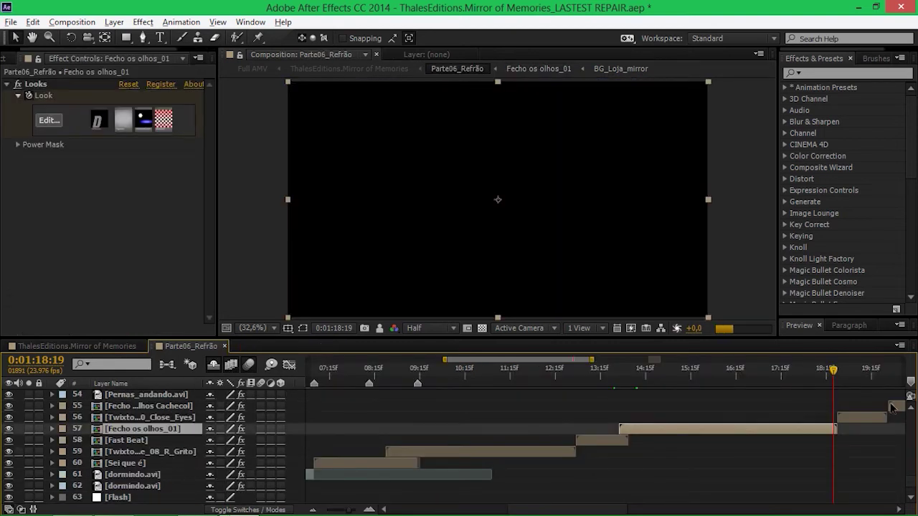
Compare the Twixtored_Scene_10_Close_Eyes layer with and without its effects at 0:01:19:00 in Parte06_Refrão
click(843, 372)
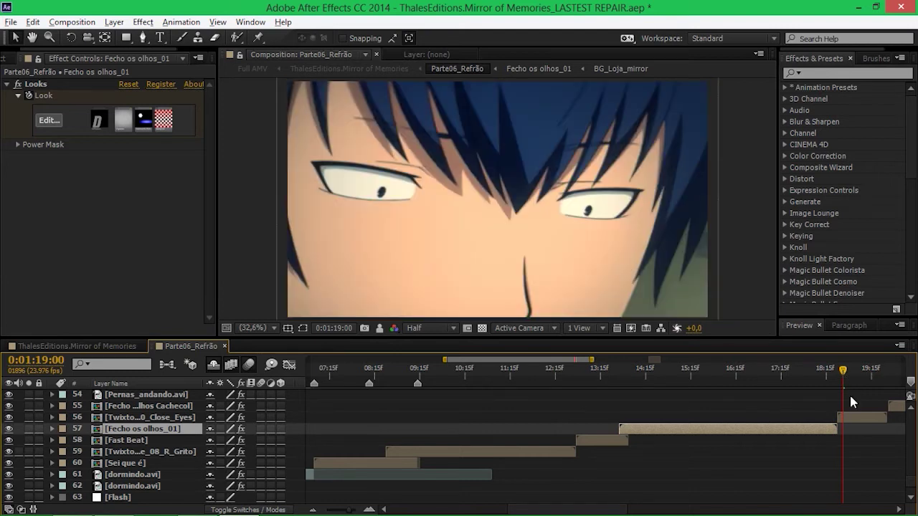
click(853, 416)
click(241, 417)
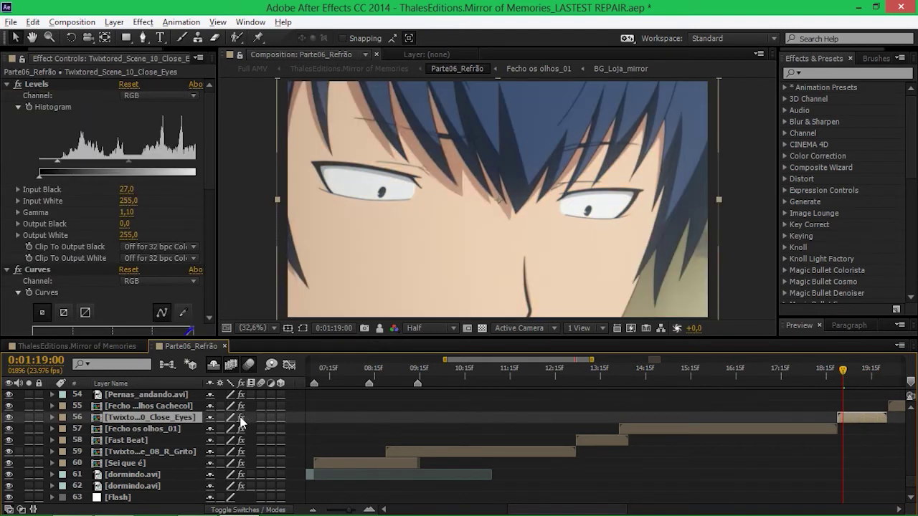
click(241, 418)
click(240, 418)
click(240, 419)
Go to 0:01:20:02 and open the Fecho os Olhos Cachecol composition
drag(862, 416, 405, 486)
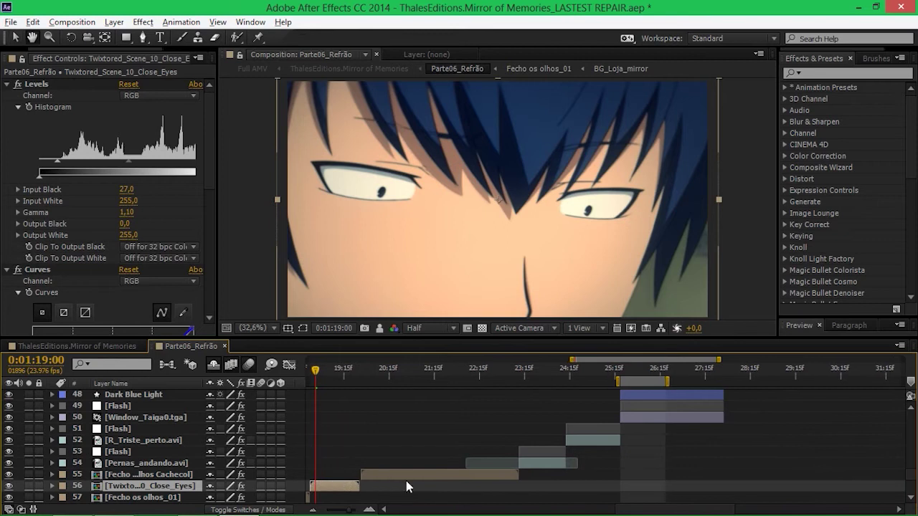
click(364, 370)
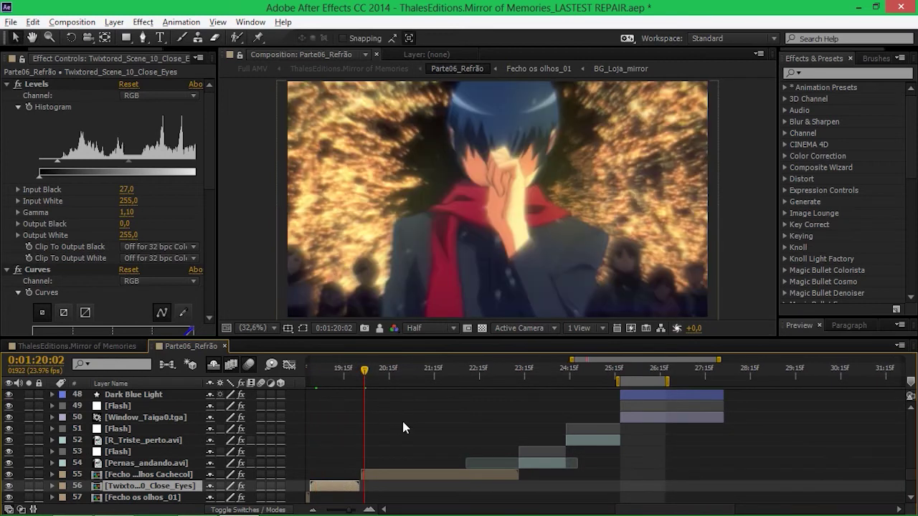
double_click(404, 474)
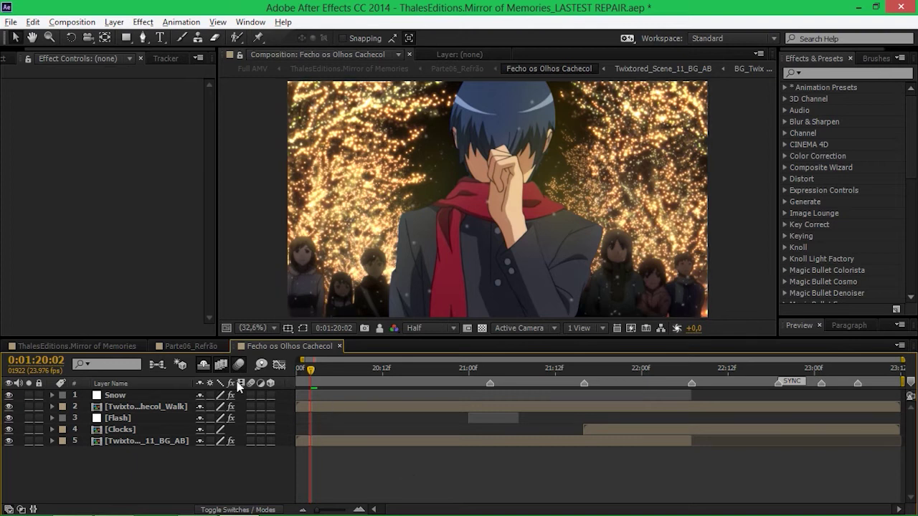
Check the effects on Twixtored_Scene_11_BG_AB, then hide and show this background layer
click(166, 441)
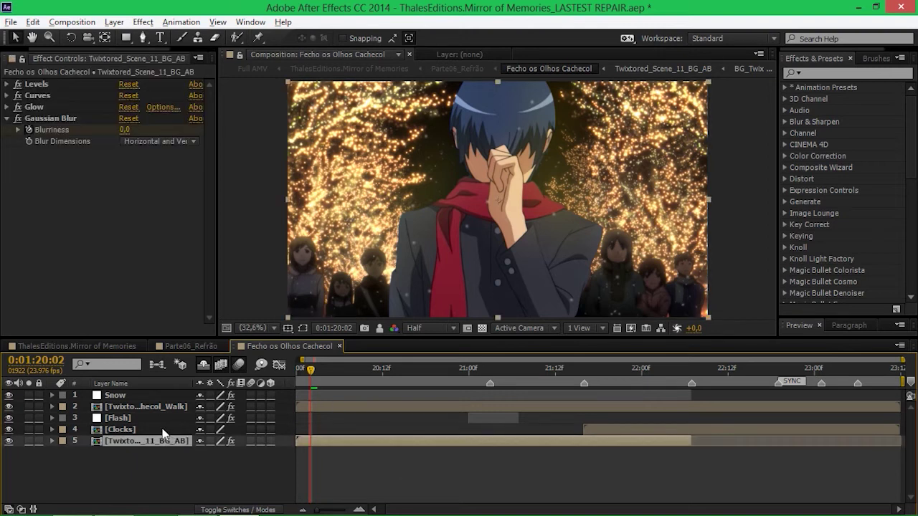
click(9, 442)
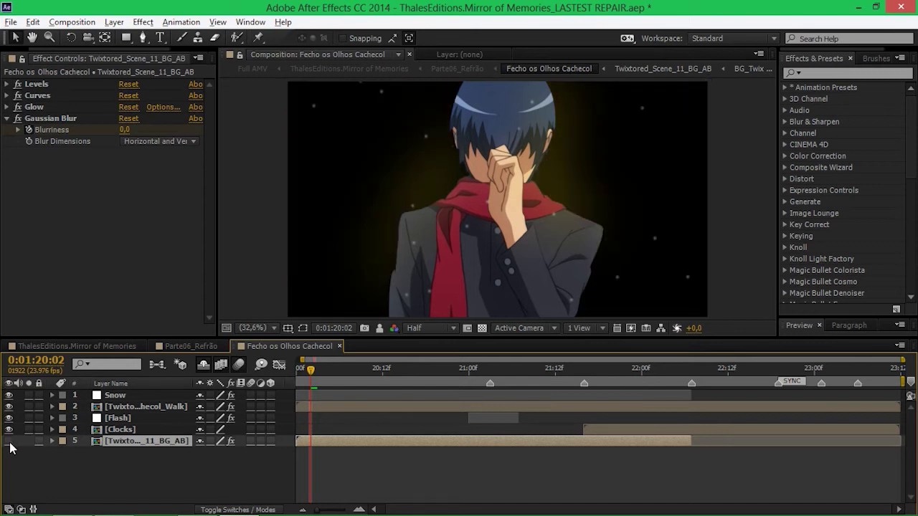
click(9, 442)
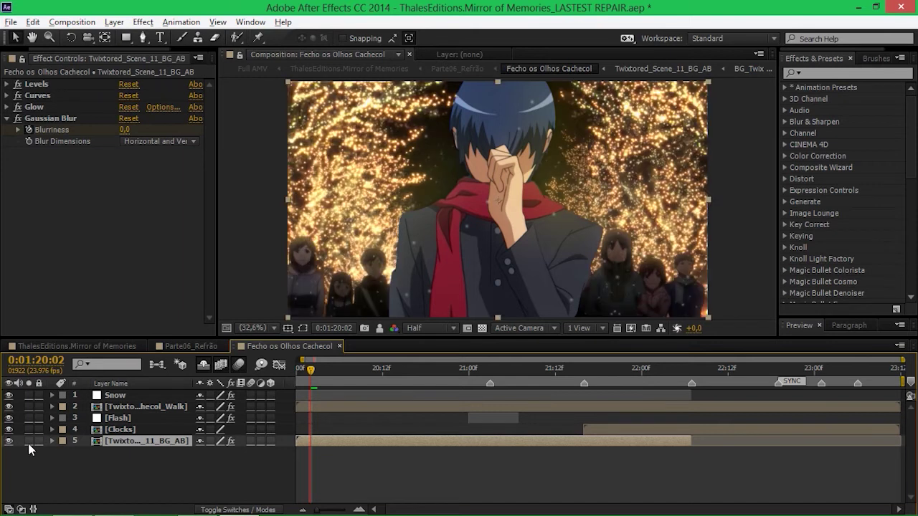
Solo the Twixtored_Scene_11_BG_AB layer and toggle its effects off and back on to compare the color correction
click(28, 441)
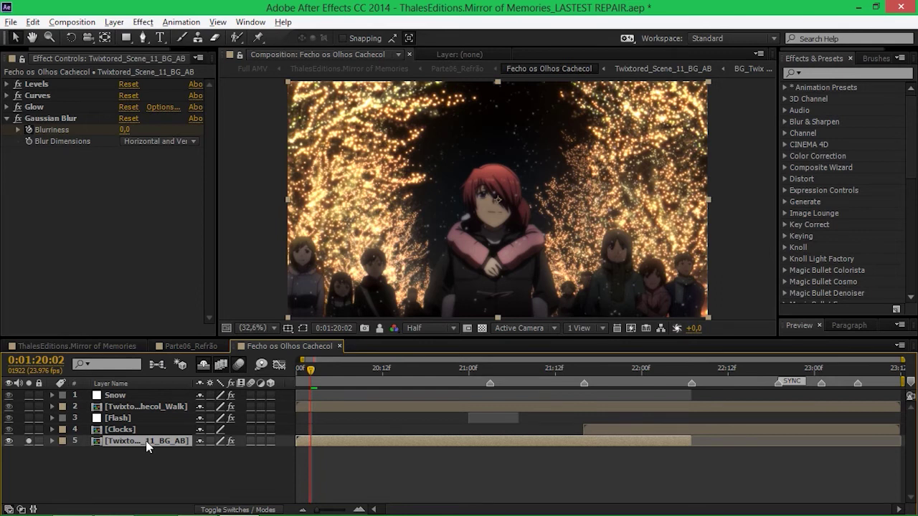
click(231, 441)
click(231, 441)
click(231, 441)
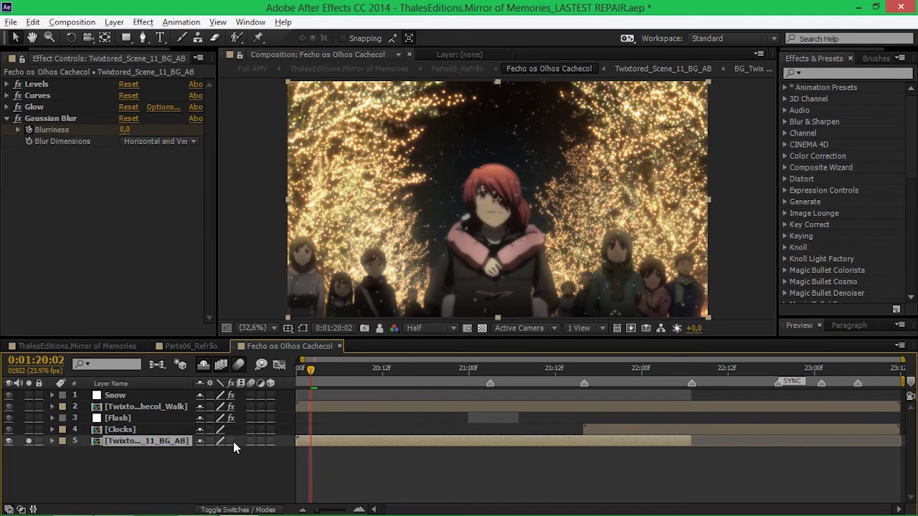
click(232, 441)
Open the Twixtored_Scene_11_BG_AB precomp, inspect its single nested layer, and close the precomp again
double_click(169, 439)
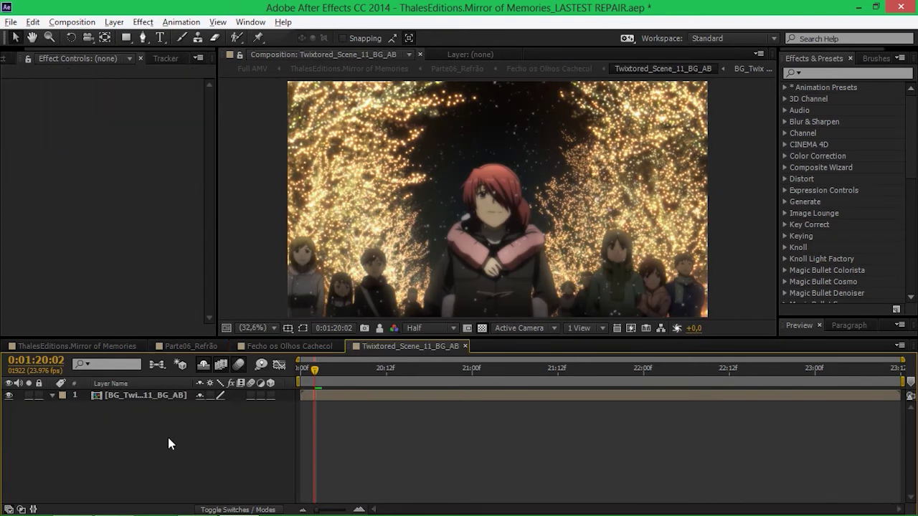
click(152, 396)
click(8, 395)
click(9, 396)
key(F2)
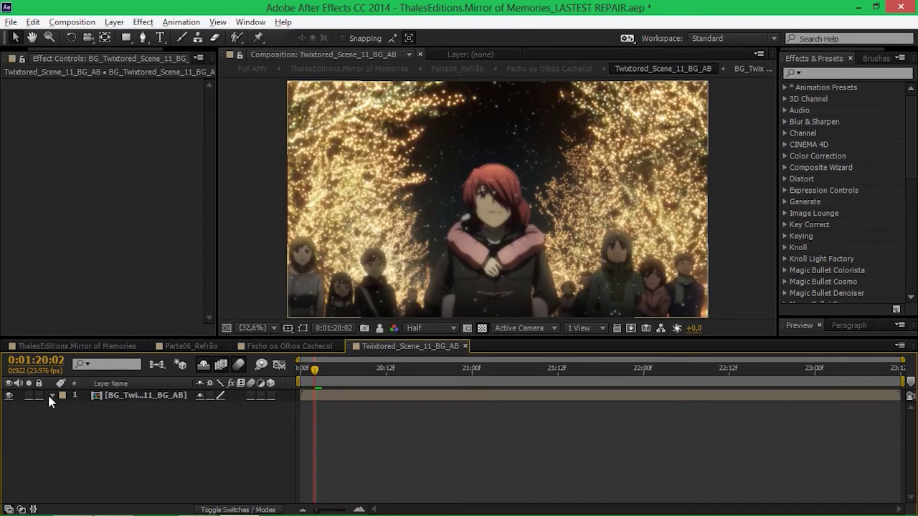
click(104, 396)
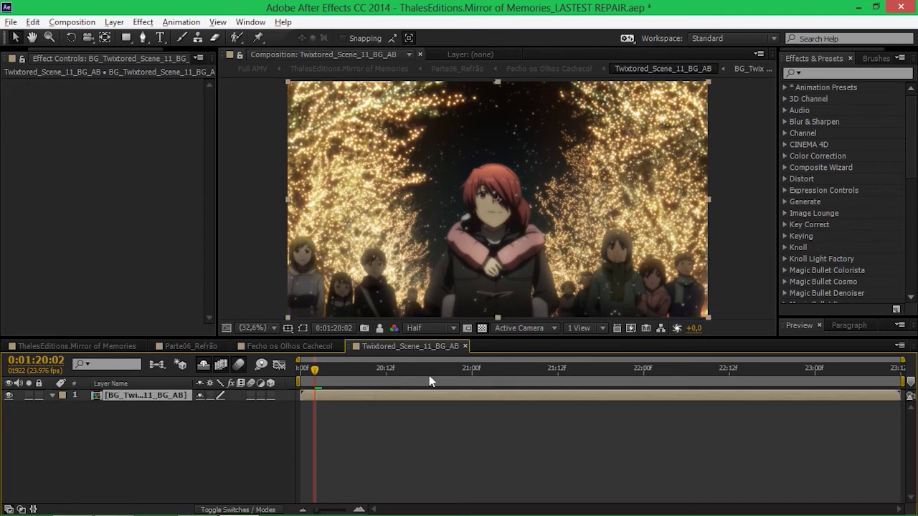
click(466, 348)
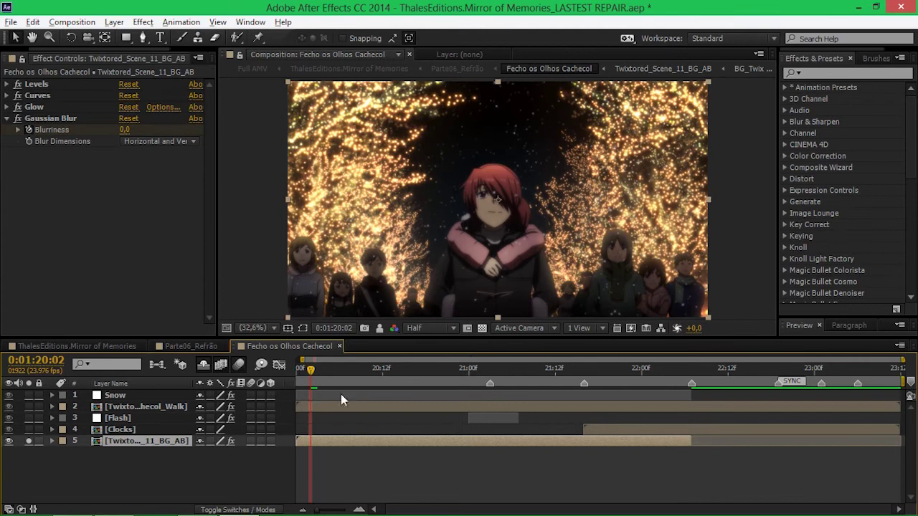
Open the nested BG_Twixtored_Scene_11_BG_AB composition, preview its Flash layer with Twixtor Pro, and return to Fecho os Olhos Cachecol
double_click(148, 441)
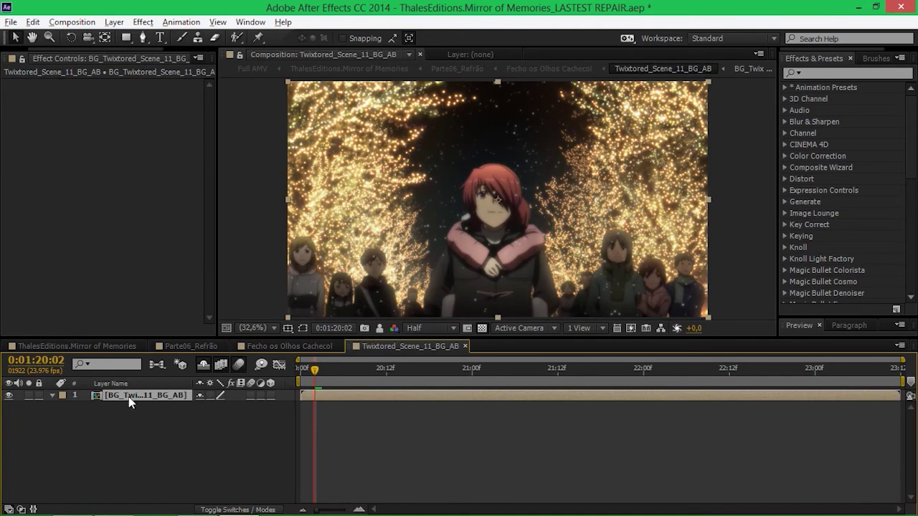
double_click(130, 396)
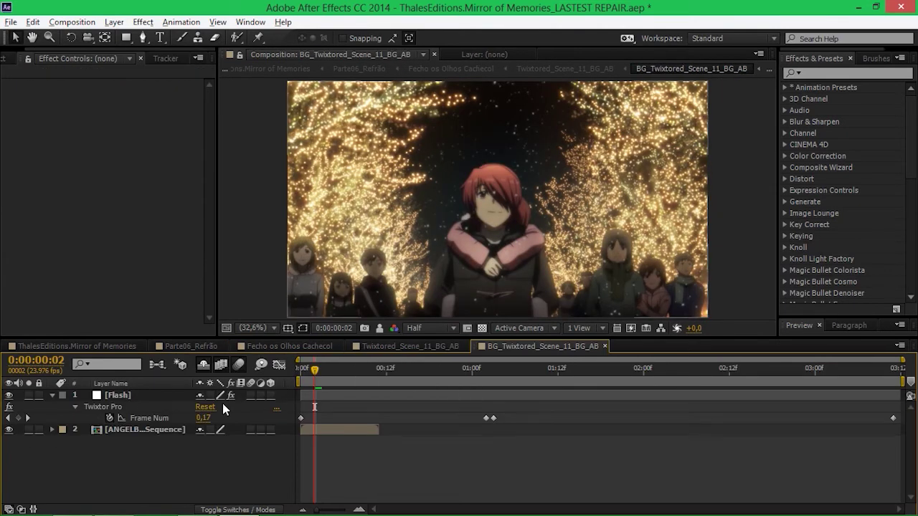
click(144, 396)
key(space)
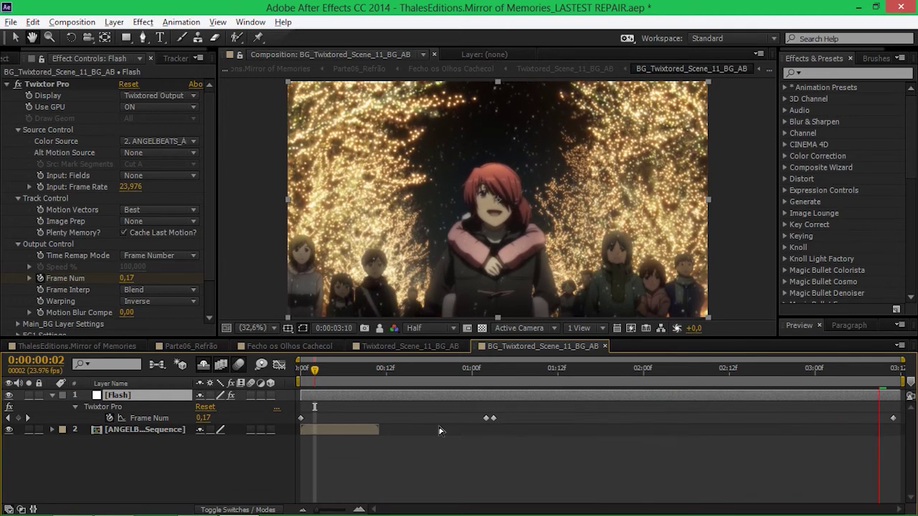
key(space)
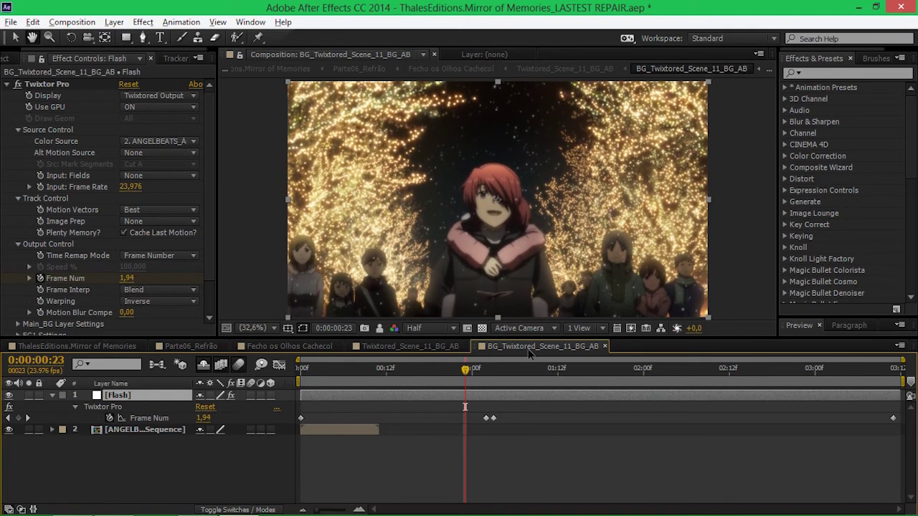
click(604, 346)
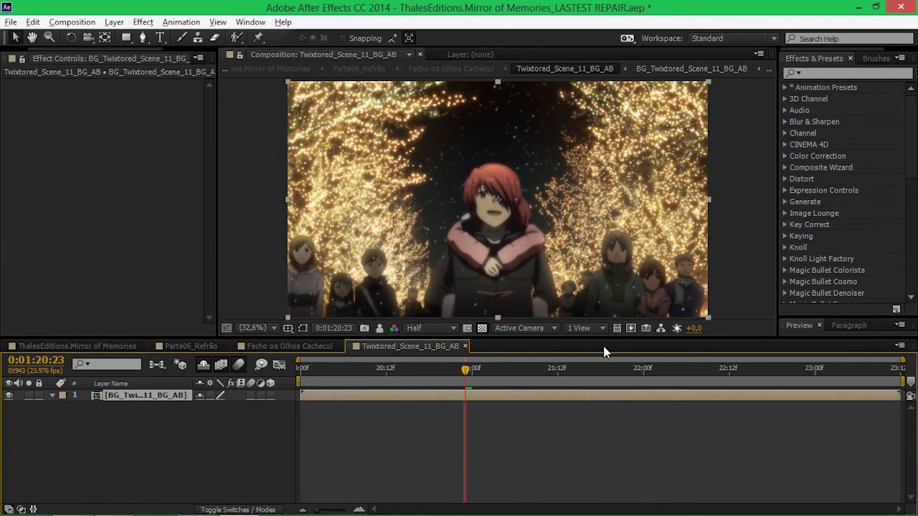
click(467, 346)
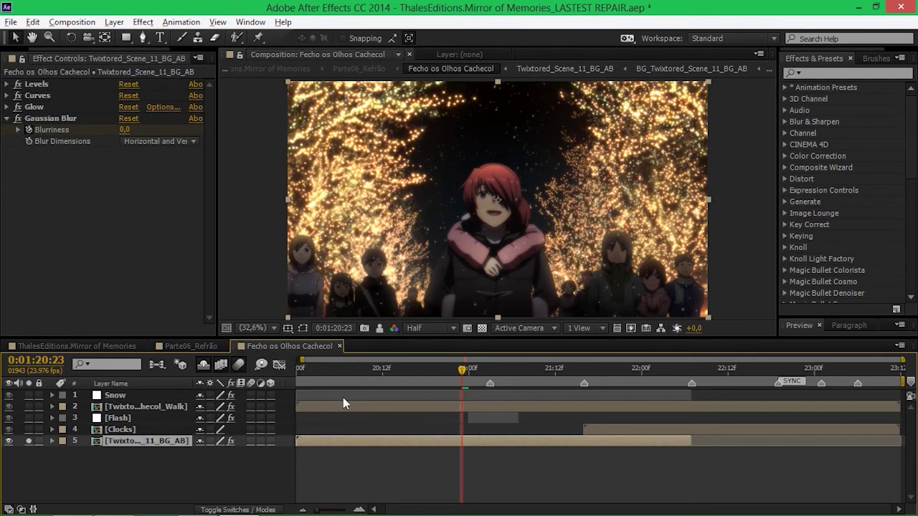
Switch the solo from the background layer to the Clocks layer, scrub through it to 0:01:20:15, and unsolo it
click(28, 441)
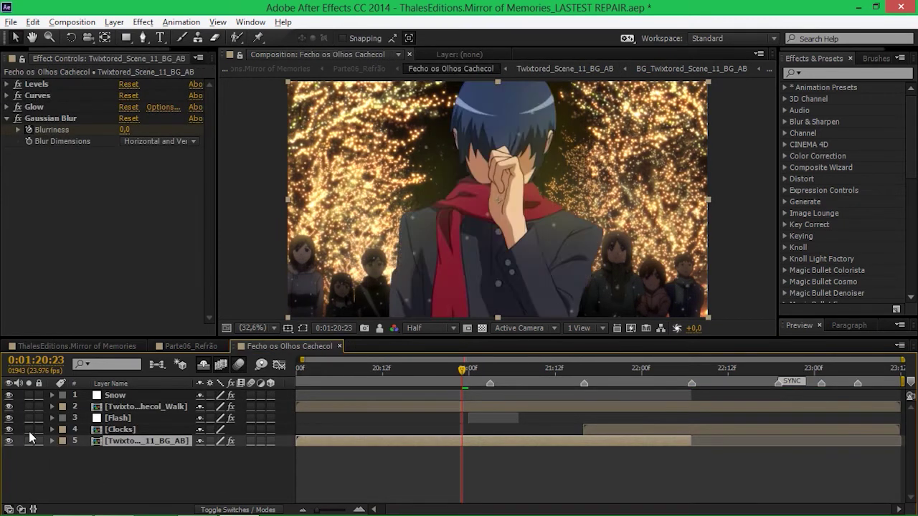
click(28, 431)
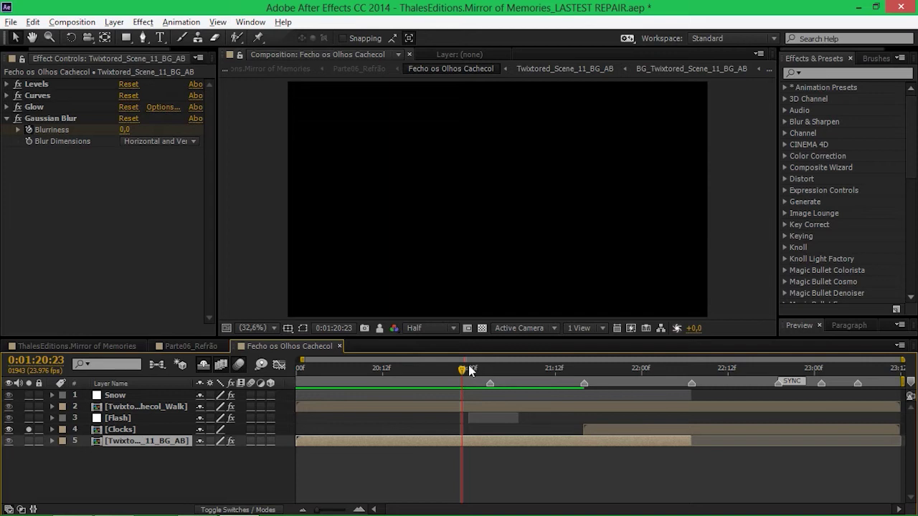
drag(461, 367, 539, 372)
click(404, 378)
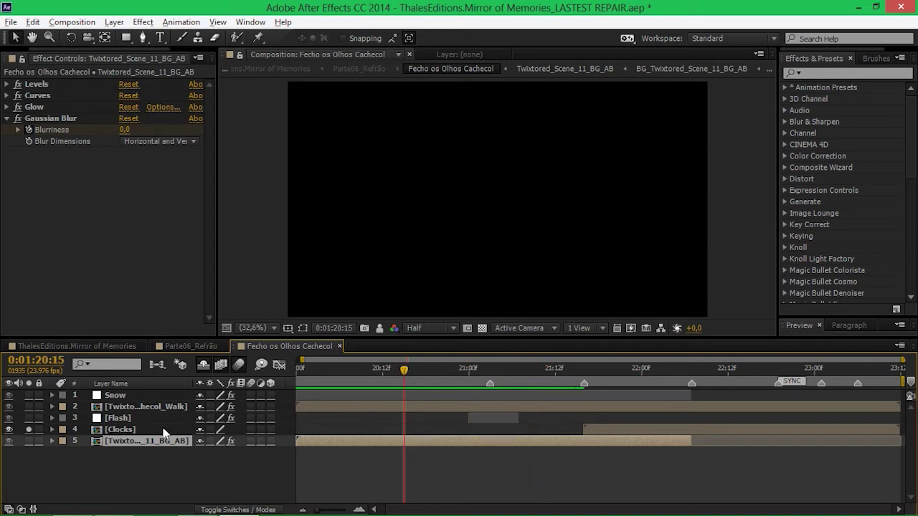
click(28, 430)
View the Snow layer on its own, and toggle its visibility off and on in the full composite
click(27, 396)
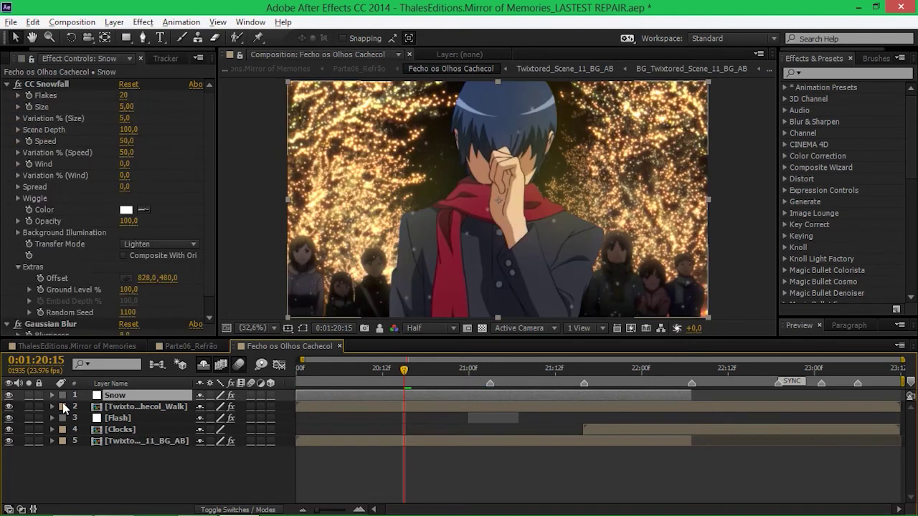
click(28, 395)
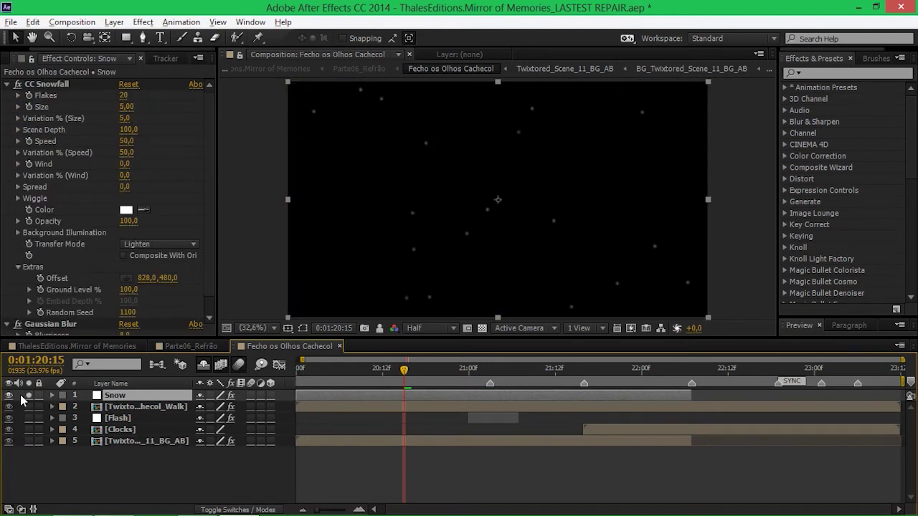
click(29, 395)
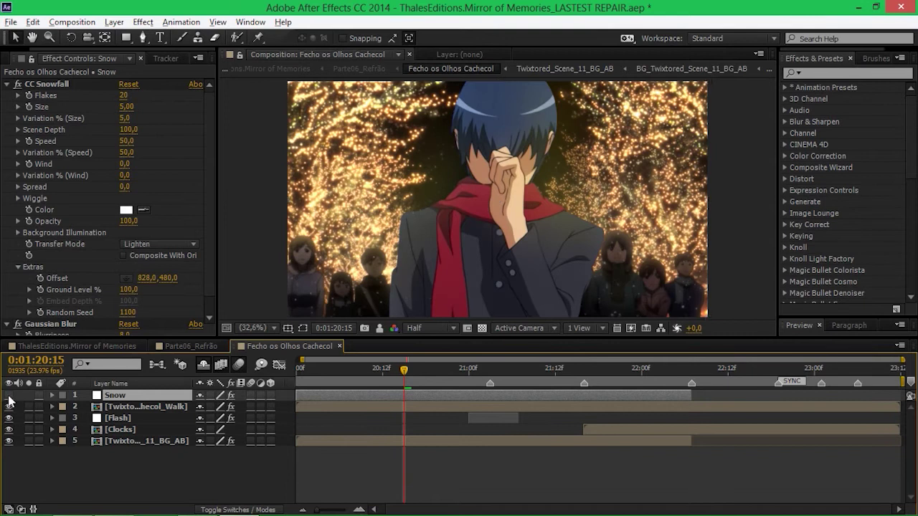
click(9, 396)
Solo the Twixtored_Scene_12_Cachecol_Walk layer and toggle its Levels and Curves effects off and on
click(132, 407)
click(29, 407)
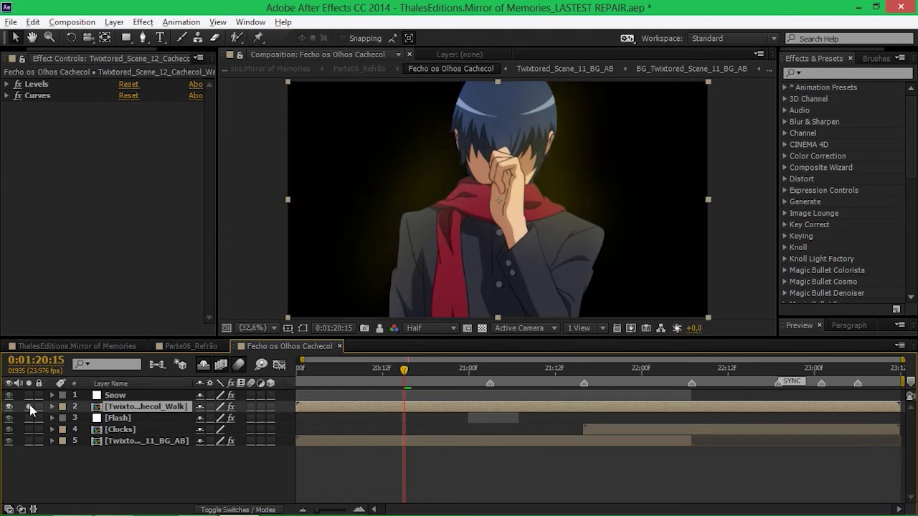
click(29, 407)
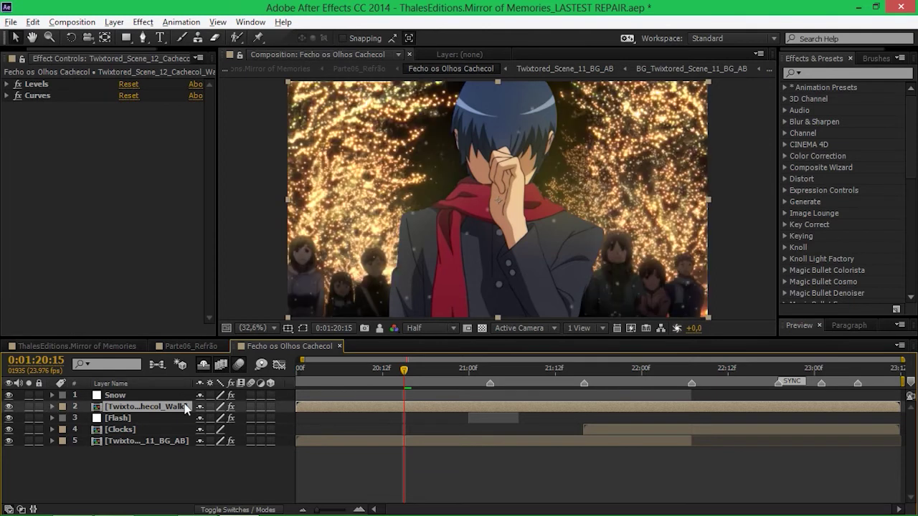
click(29, 406)
click(229, 408)
click(230, 409)
click(230, 409)
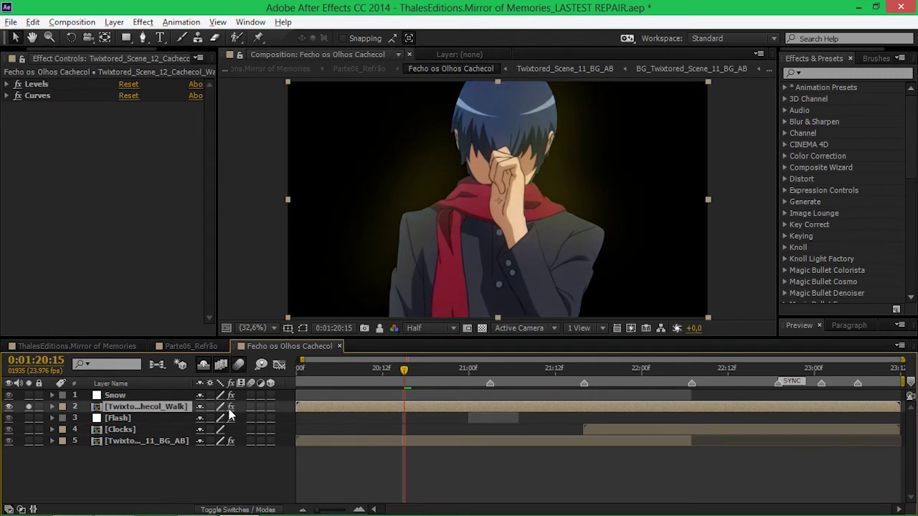
Open the Twixtored_Scene_12_Cachecol_Walk precomp, solo its Flash layer, and preview the playback
double_click(172, 412)
click(137, 454)
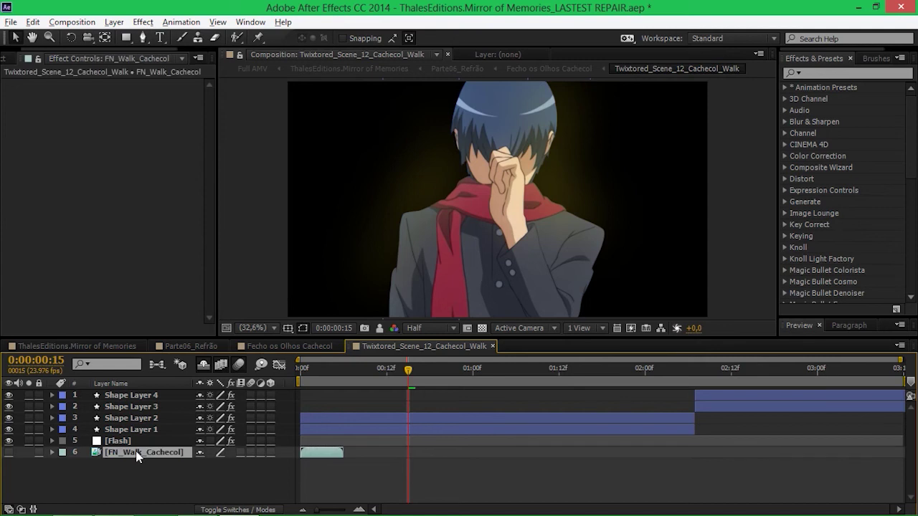
click(129, 442)
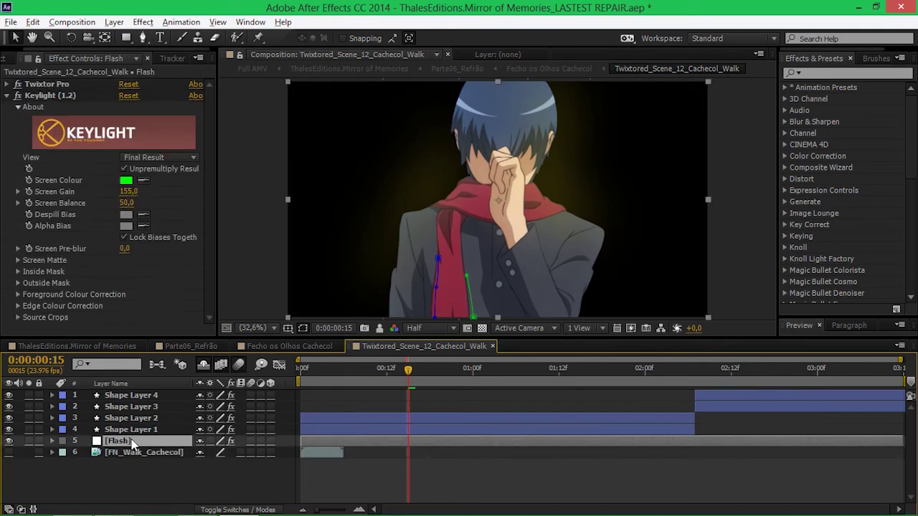
click(28, 441)
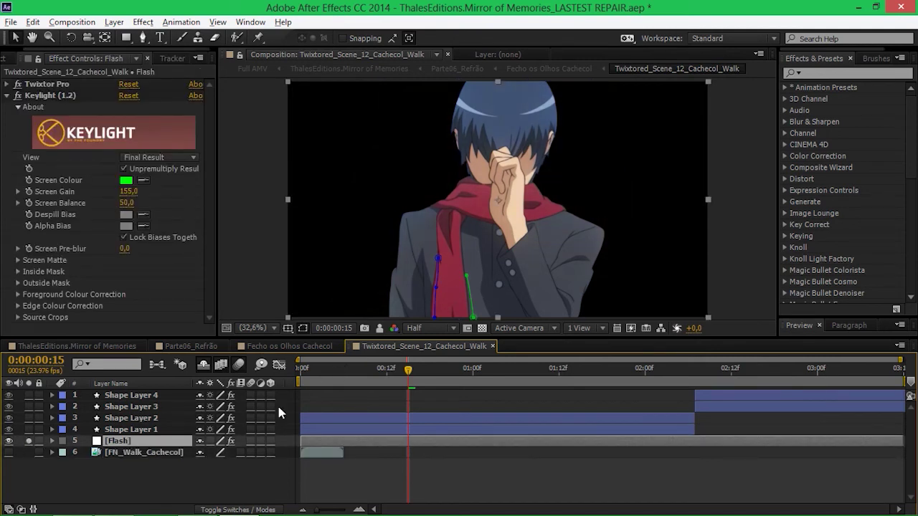
key(space)
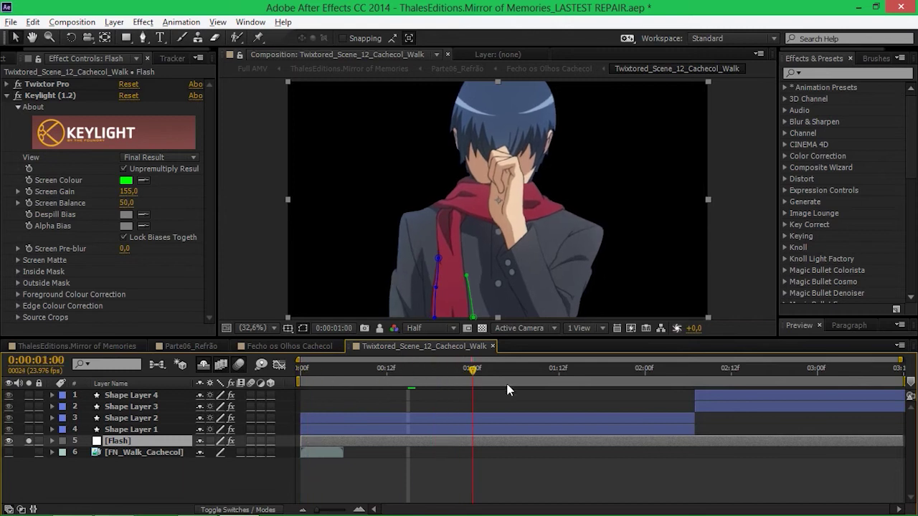
key(space)
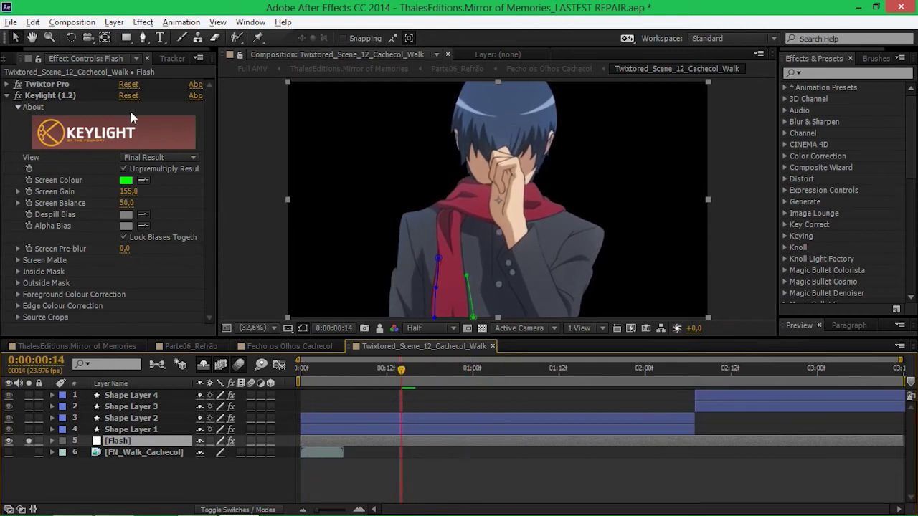
Set the Flash layer's Twixtor Pro Display to Source and play the composition from 0:00:00:00
click(8, 96)
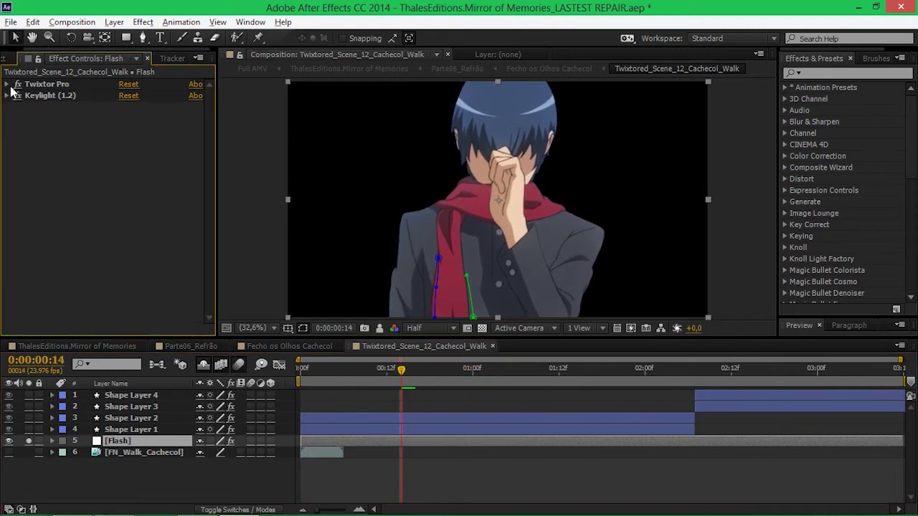
click(7, 85)
click(156, 98)
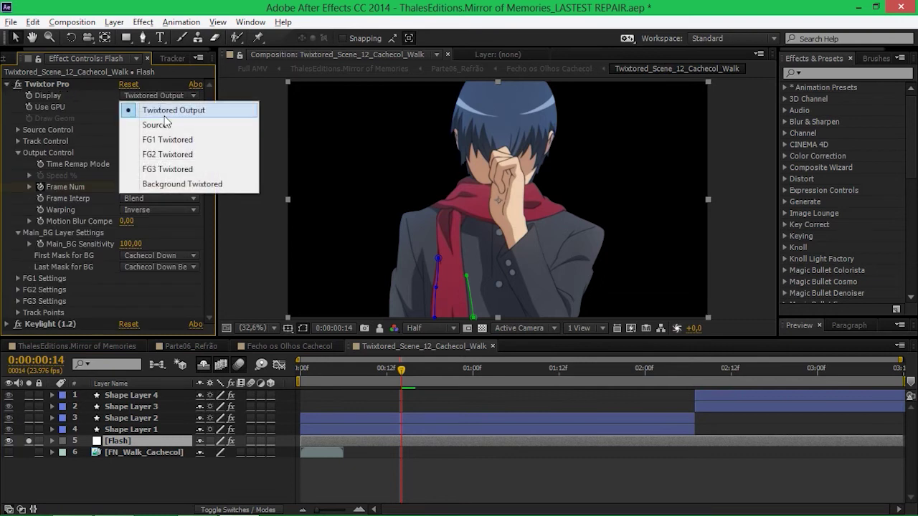
click(152, 129)
click(356, 370)
drag(355, 371, 298, 368)
key(space)
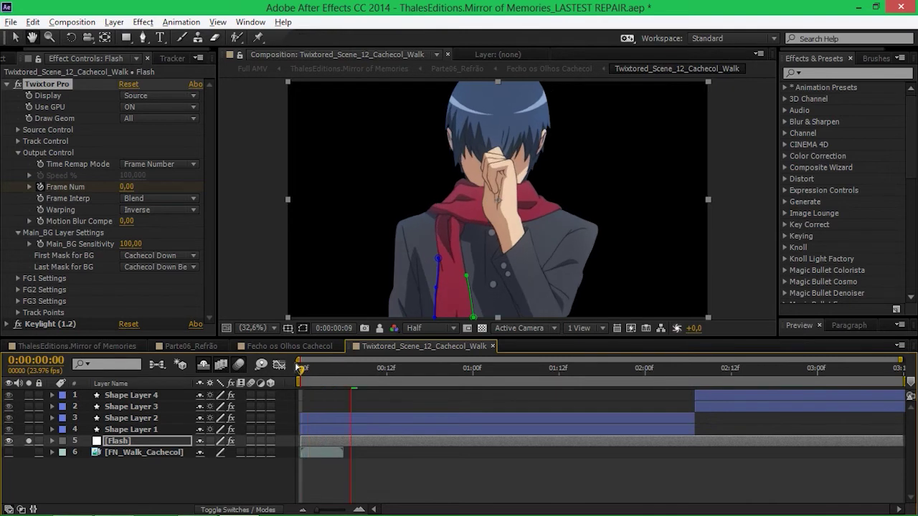
Set the Twixtor Pro Display to Twixtored Output and scrub the slowed footage to 0:00:02:02
click(146, 98)
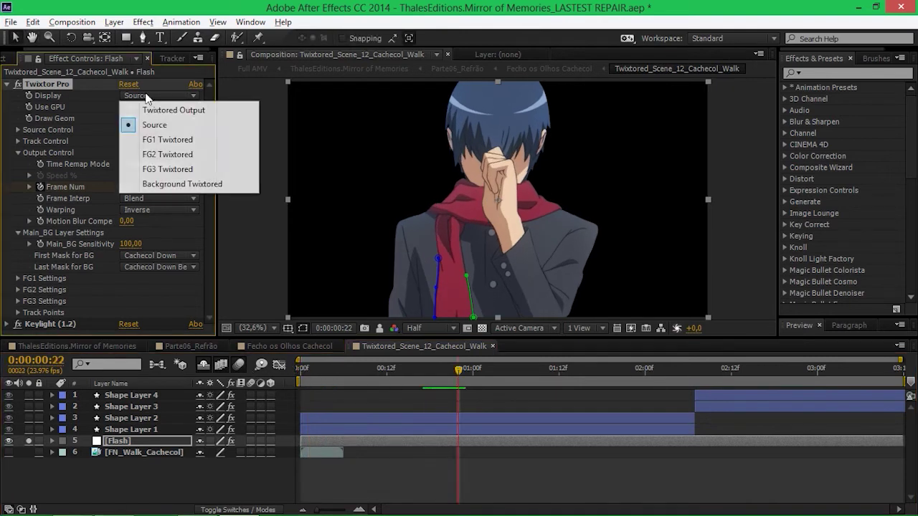
click(180, 112)
drag(309, 375, 659, 377)
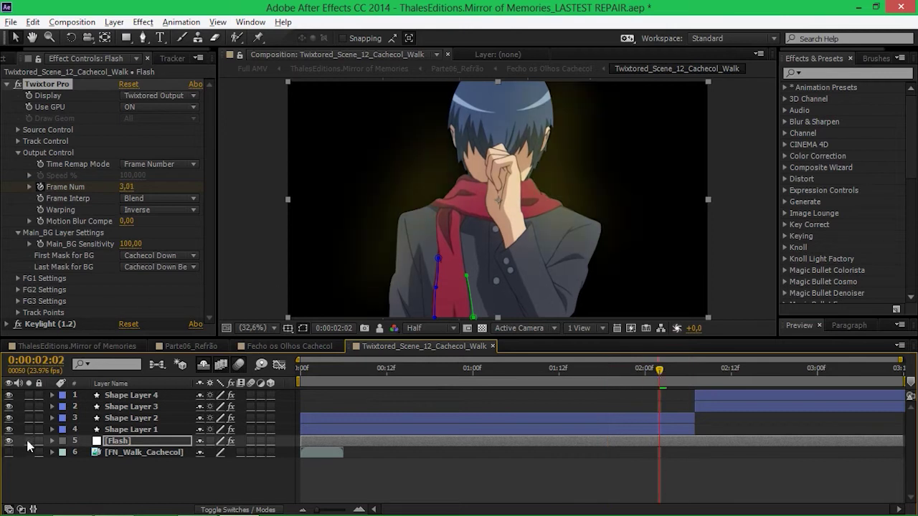
Select Shape Layers 1 to 4 and toggle their effects off and on to compare the shapes without Gaussian Blur
click(137, 430)
shift+click(140, 399)
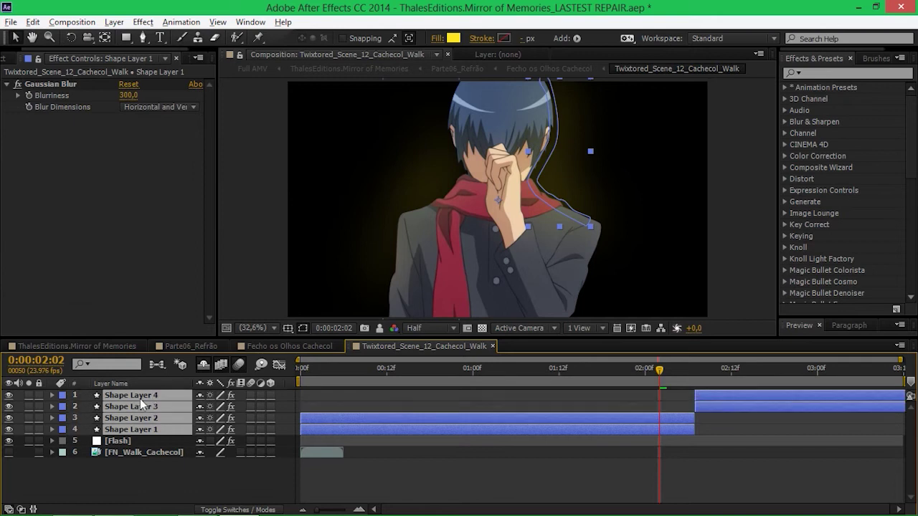
click(231, 431)
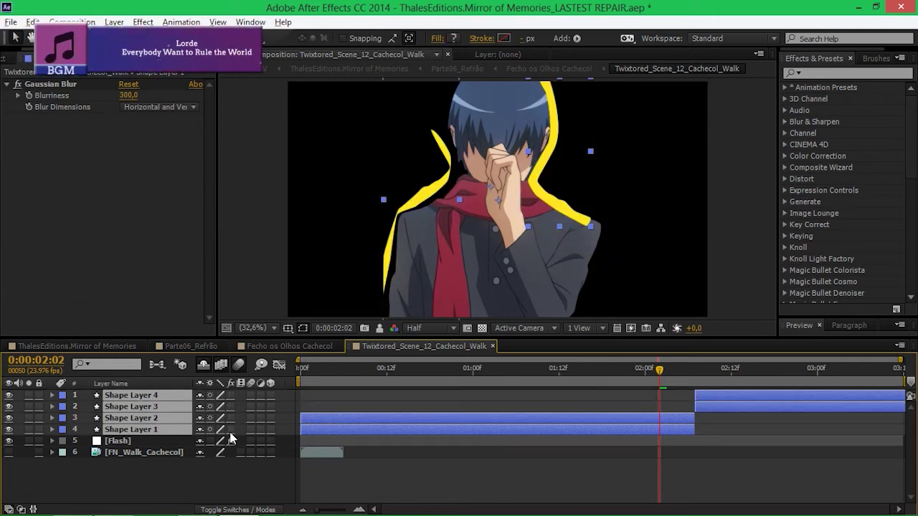
click(230, 433)
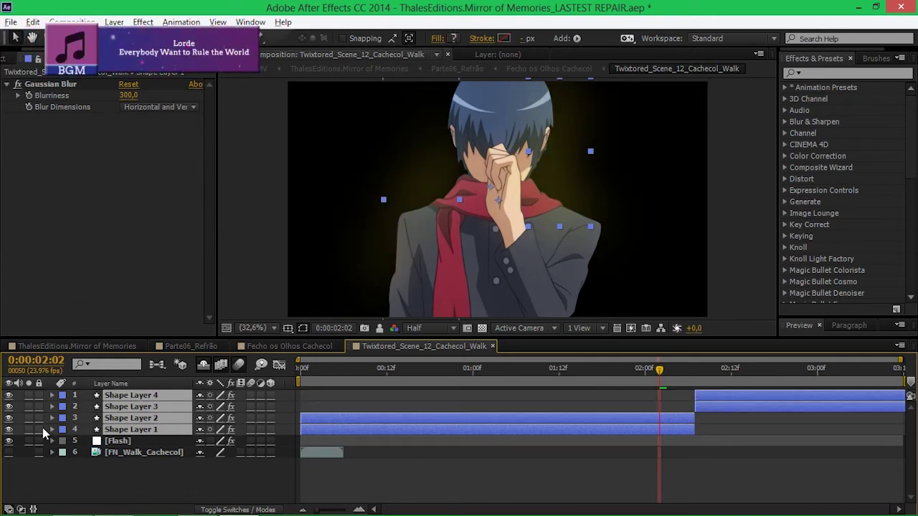
Toggle the shape layers' visibility off and on, and move to 0:00:02:12 to view Shape Layers 3 and 4
click(10, 430)
click(9, 429)
drag(651, 380, 731, 369)
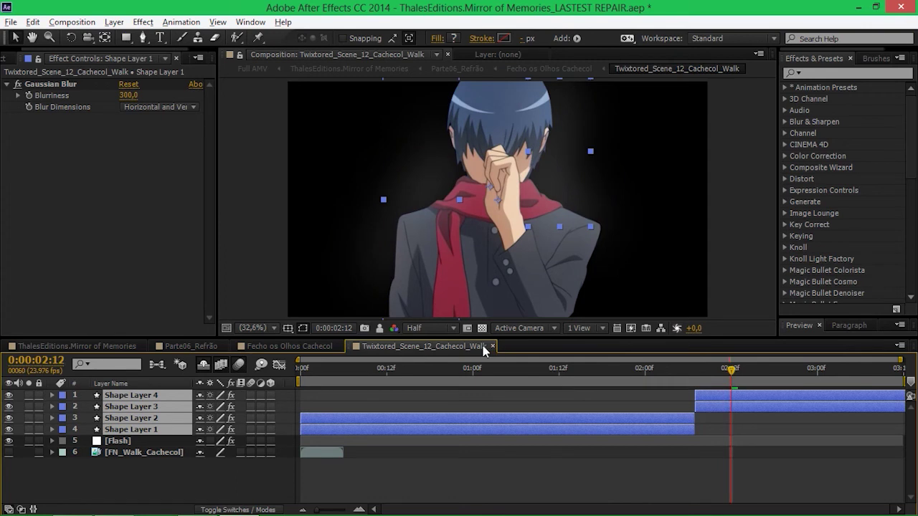
Close the Twixtored_Scene_12_Cachecol_Walk composition, solo the Clocks layer instead of the walk layer, and open the Clocks precomp
click(492, 347)
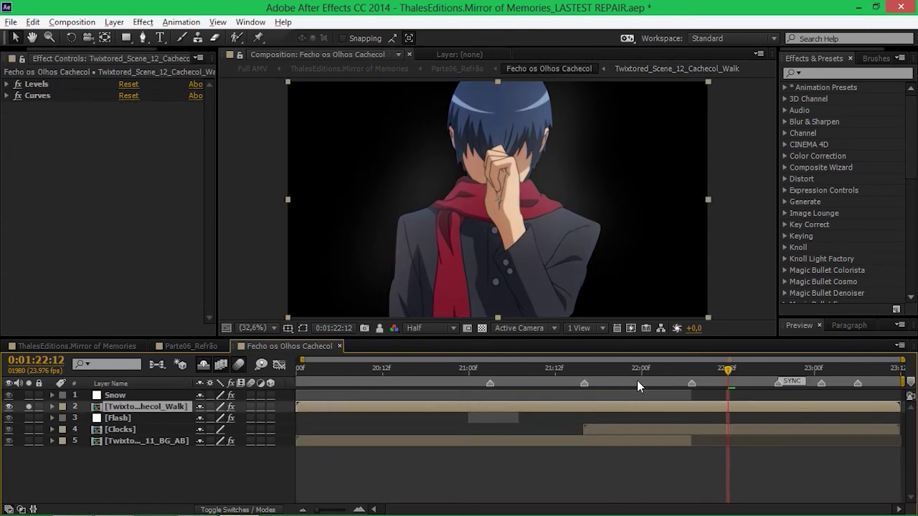
click(732, 431)
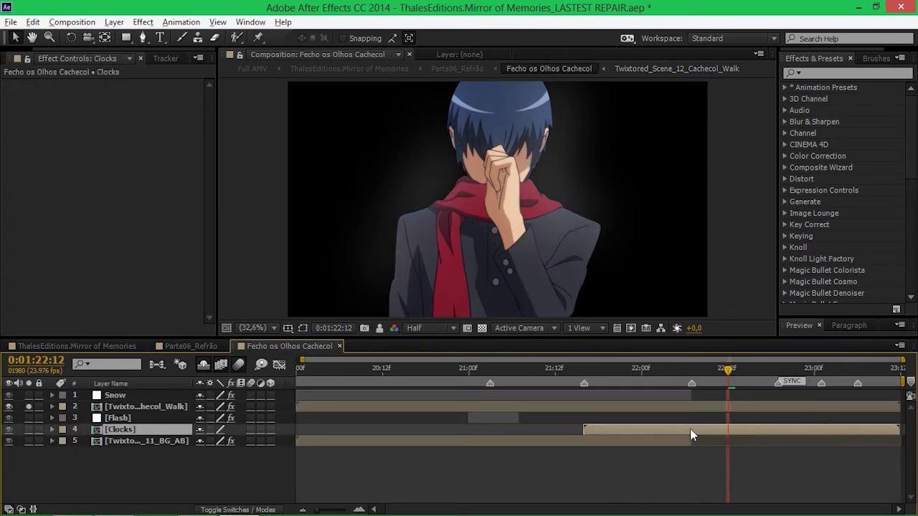
click(29, 429)
click(29, 406)
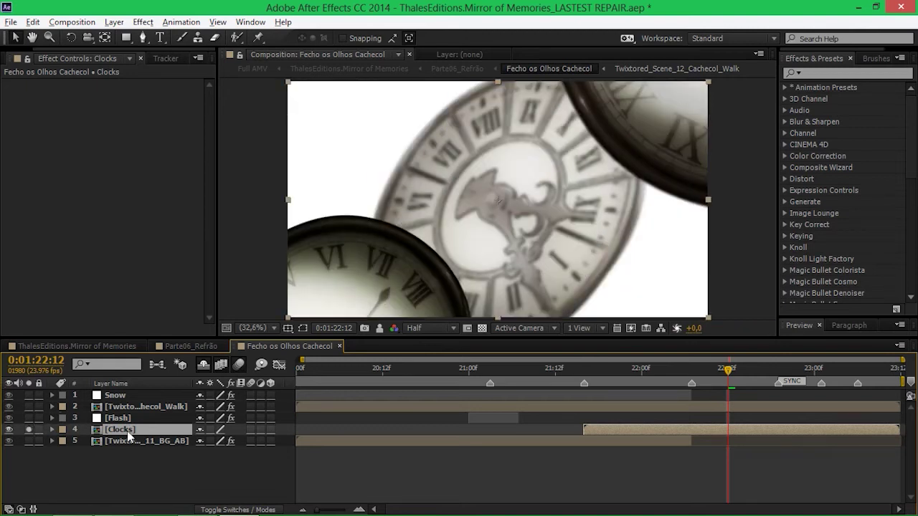
double_click(126, 429)
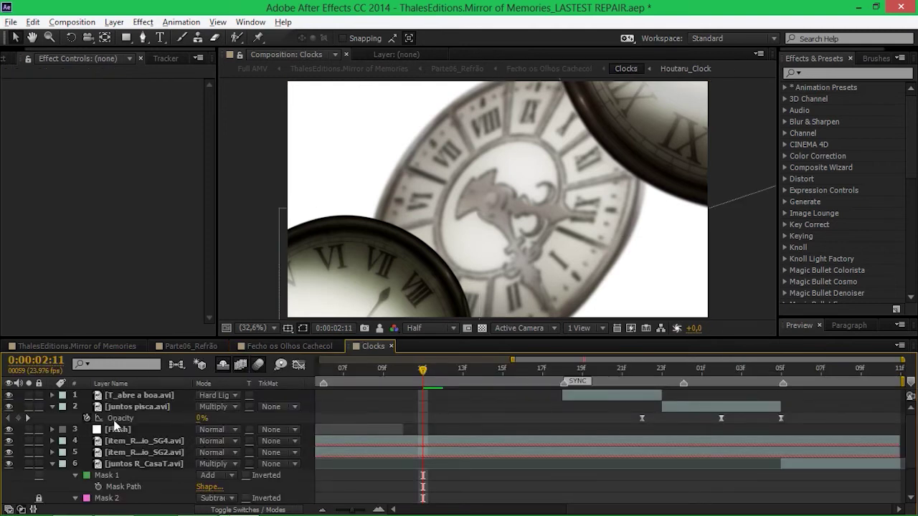
Collapse the expanded properties of all layers in Clocks and display the layer switches for item_Relógio_SG4.avi
click(114, 407)
key(ctrl+a)
key(u)
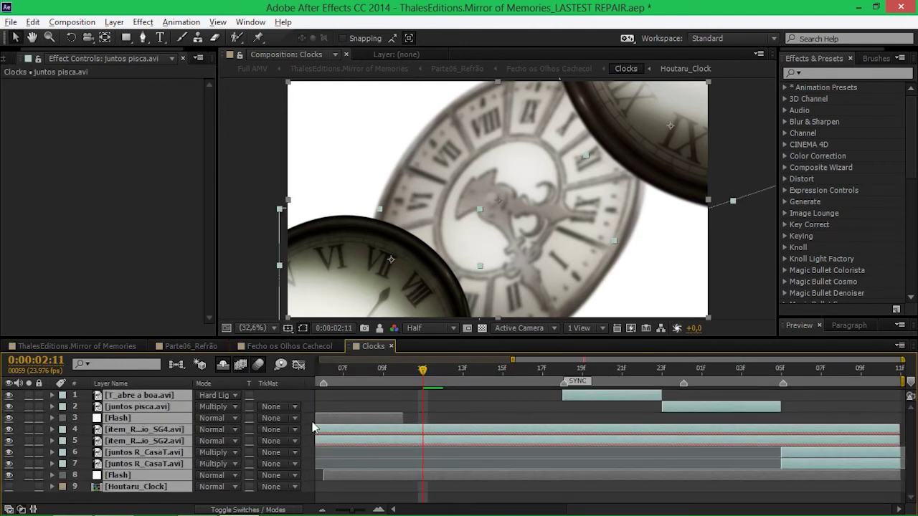
click(452, 413)
click(139, 430)
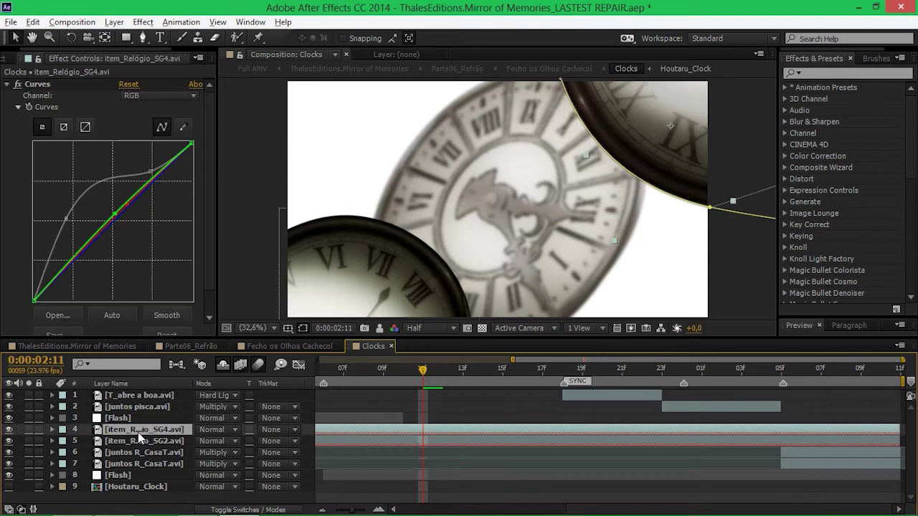
click(217, 510)
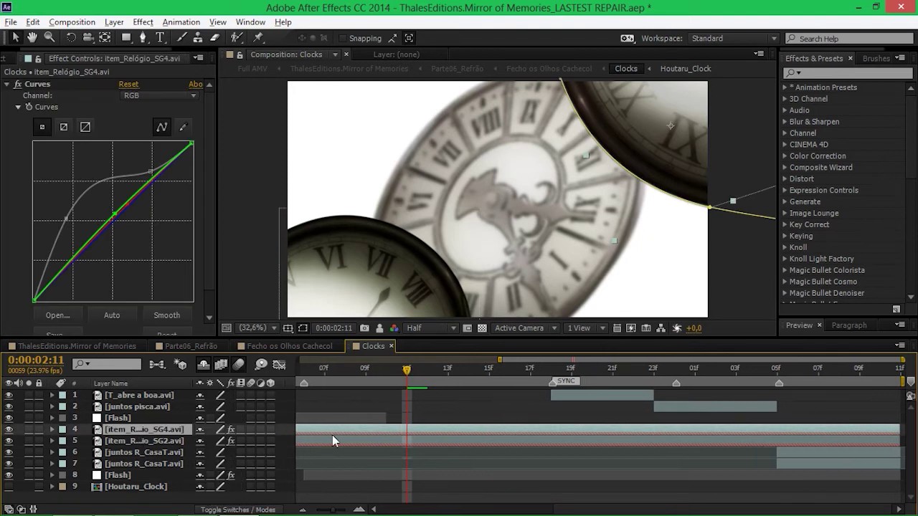
key(minus)
key(minus)
key(minus)
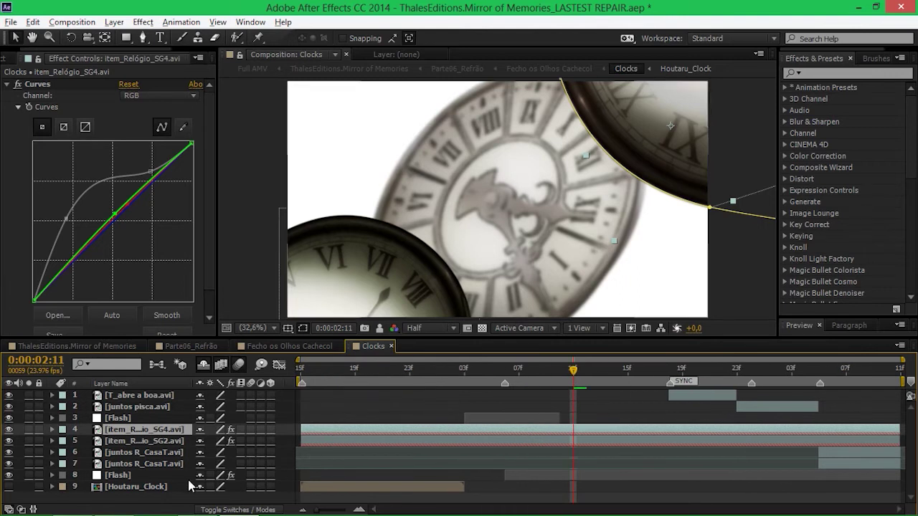
Solo the Flash layer above Houtaru_Clock, set its Twixtor Pro Display to Source, and scrub to 0:00:03:07
click(144, 487)
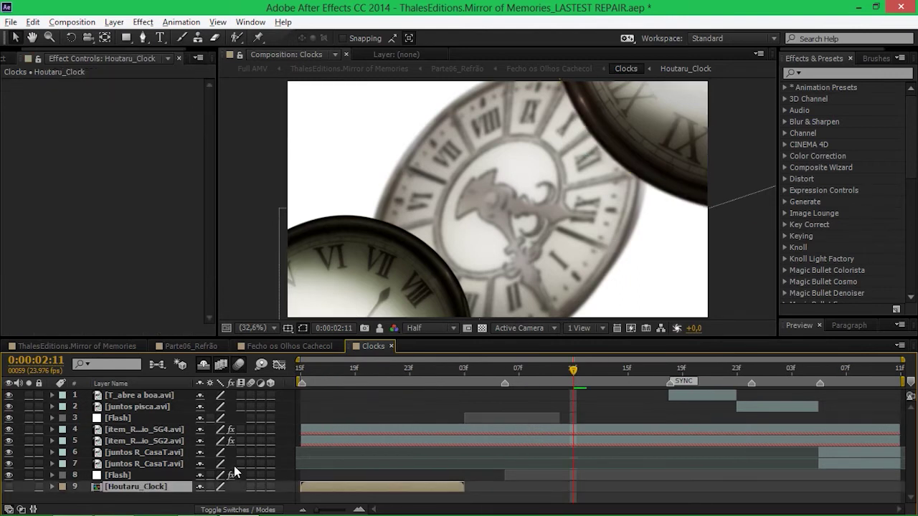
click(116, 476)
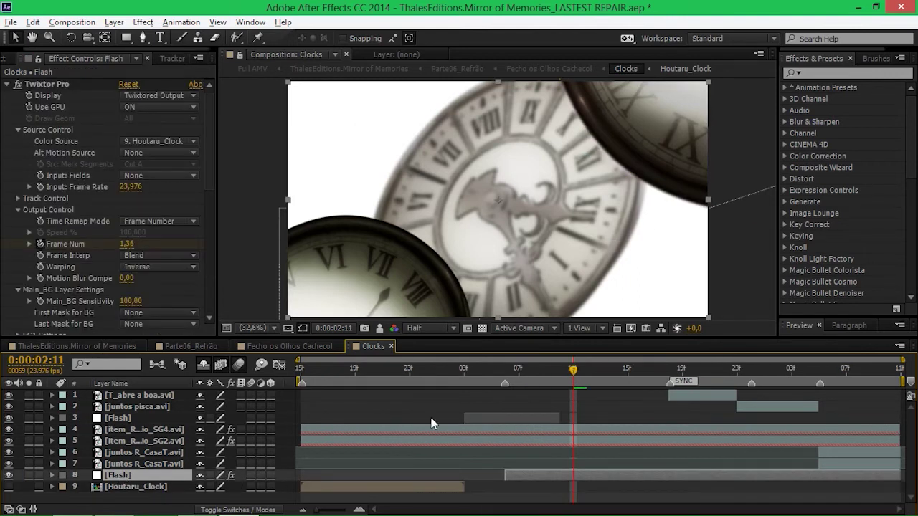
click(29, 475)
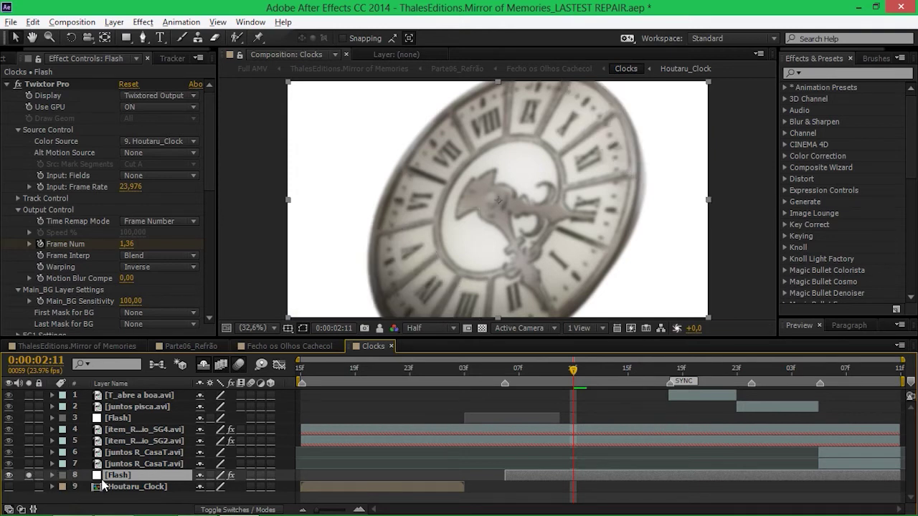
click(160, 95)
click(157, 125)
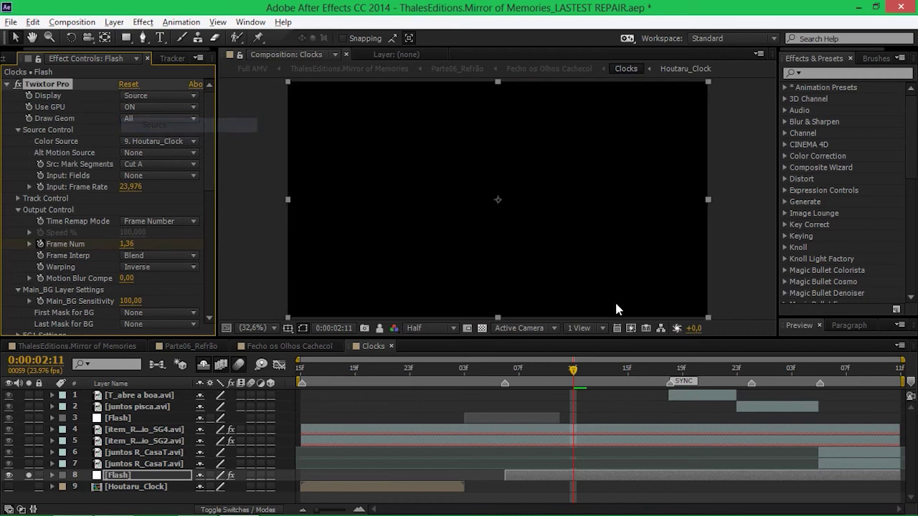
drag(516, 374, 846, 385)
Set the Flash layer's Twixtor Pro Display to Twixtored Output and play the slowed clock from 0:00:02:08
click(174, 96)
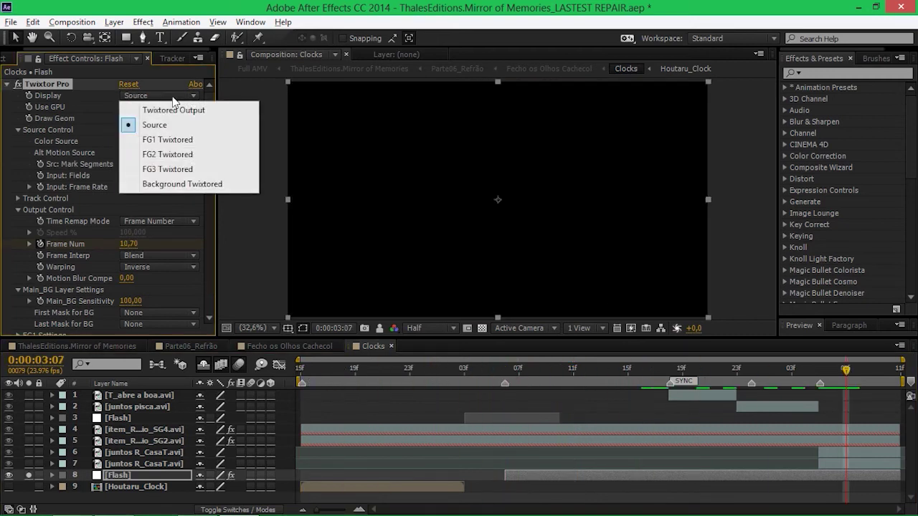
click(181, 110)
click(531, 370)
key(space)
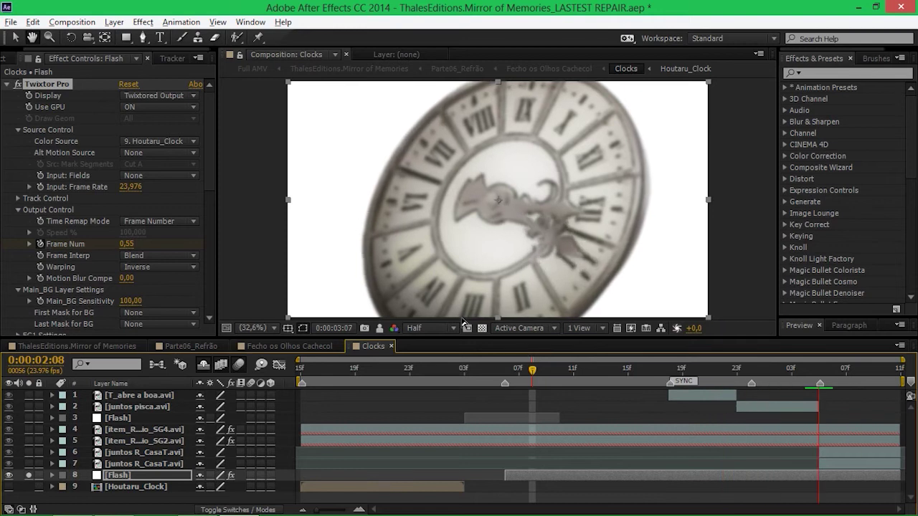
key(space)
Open the Houtaru_Clock precomp, go to 0:00:00:00, and inspect the Roto Brush & Refine Edge settings on the Relógio_Houtarou[0-11].tga layer
double_click(117, 487)
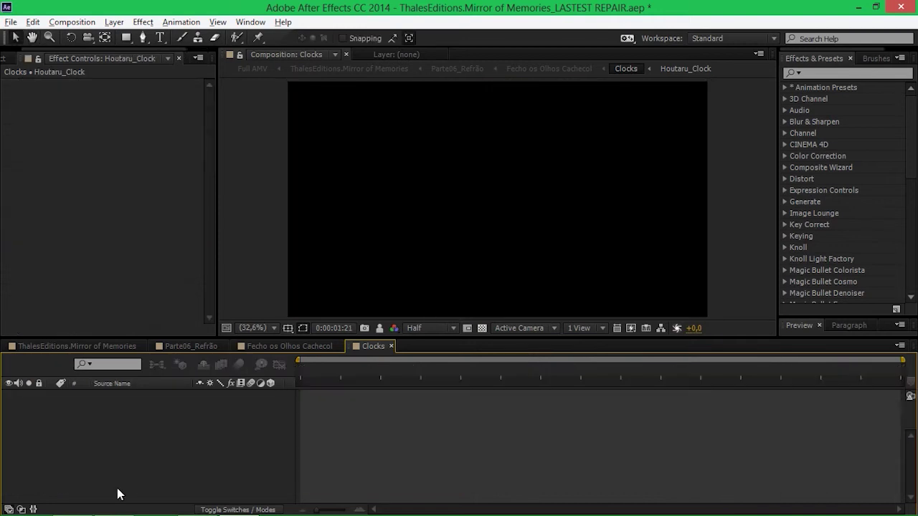
drag(373, 368, 194, 408)
click(148, 395)
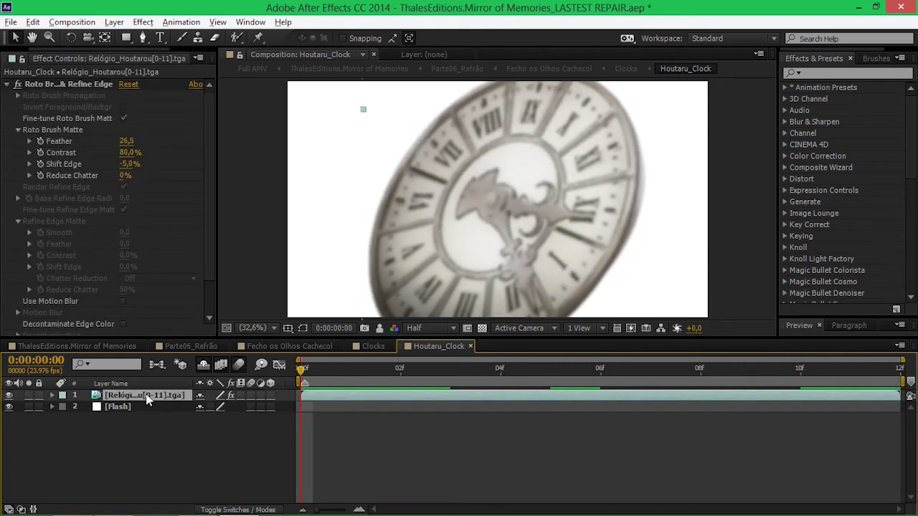
click(150, 406)
click(154, 395)
Toggle the Relógio_Houtarou layer's effects off and on to compare the clock with and without the Roto Brush cutout
click(231, 396)
scroll(430, 193, down, 4)
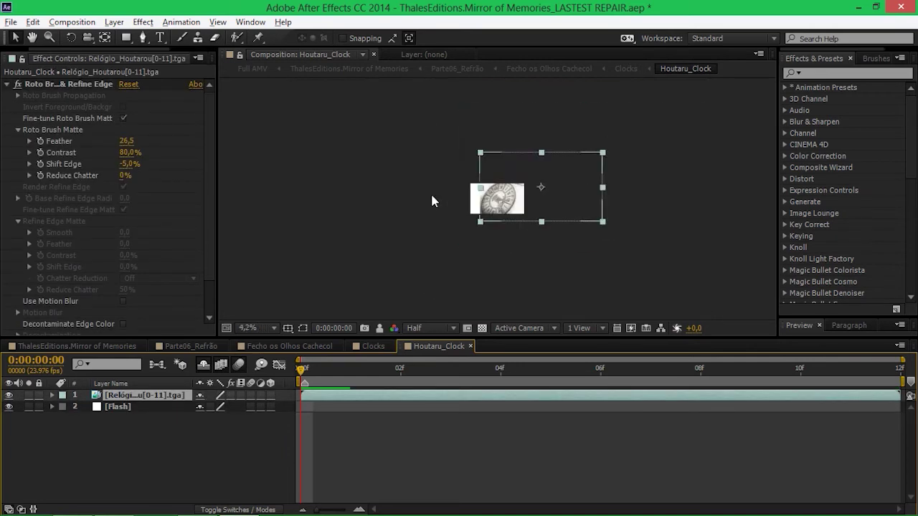
click(230, 396)
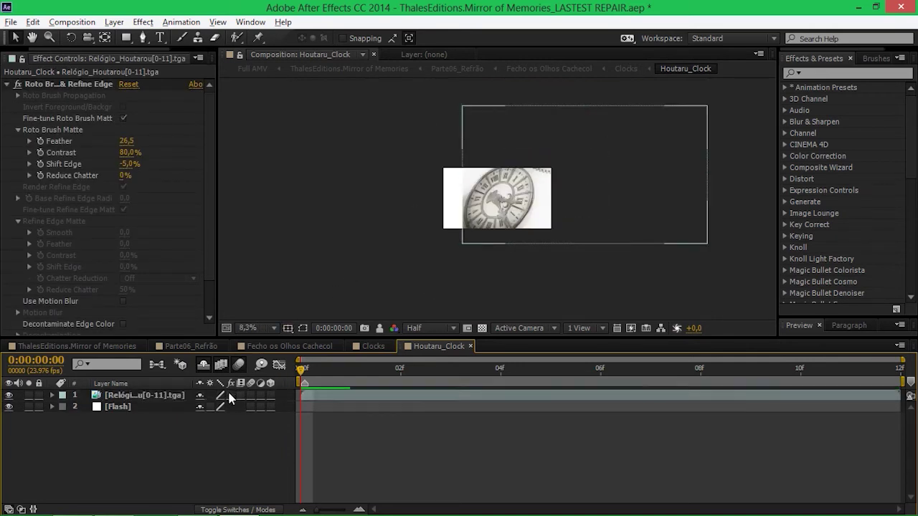
scroll(455, 212, up, 4)
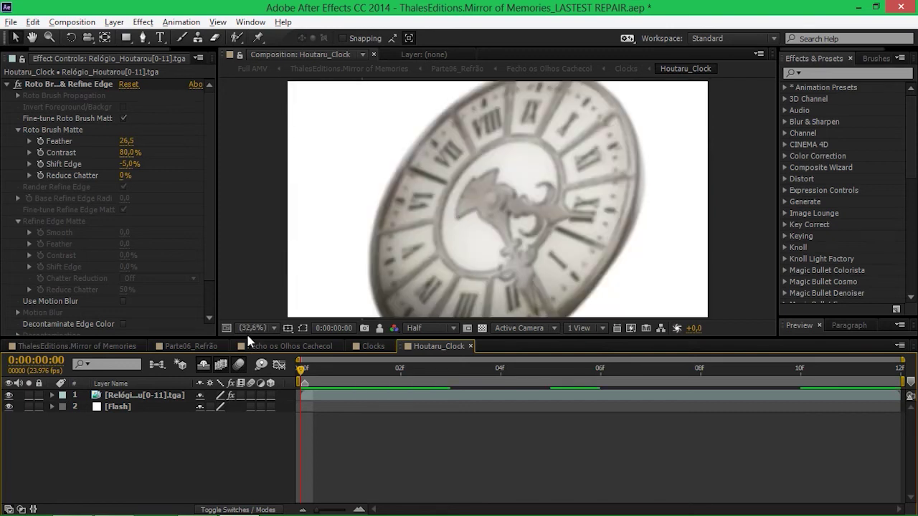
View the original Relógio_Houtarou[0-11].tga footage in its own layer viewer, step through its first frames, and close the viewer
double_click(152, 395)
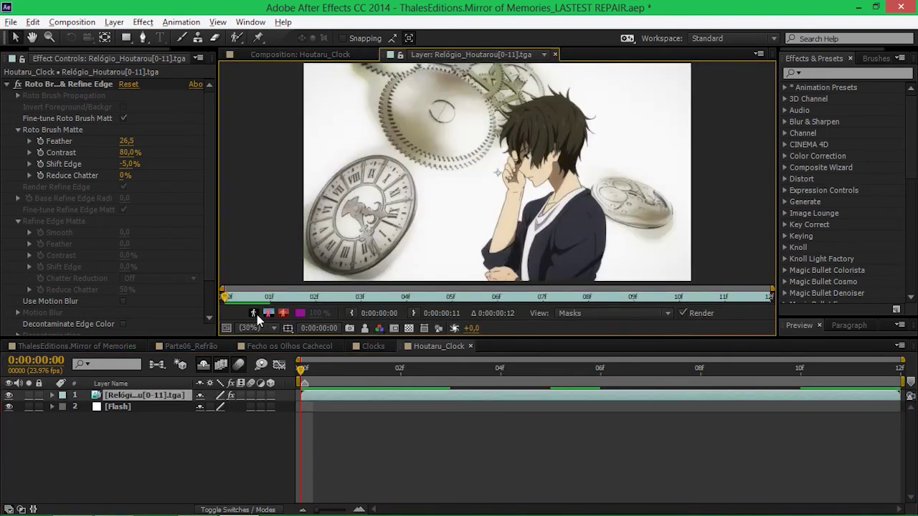
mouse_move(240, 301)
mouse_down()
mouse_move(348, 315)
mouse_move(564, 303)
mouse_move(756, 310)
mouse_move(258, 319)
mouse_up()
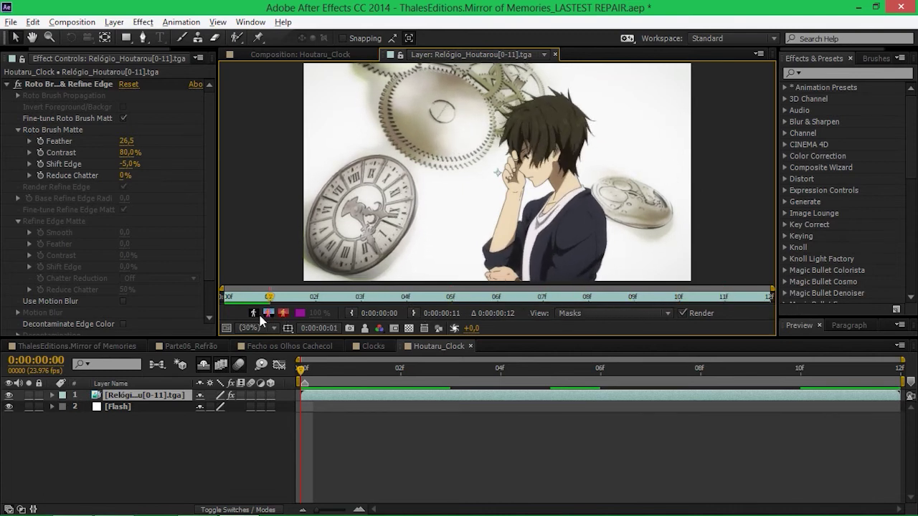
click(473, 54)
click(485, 130)
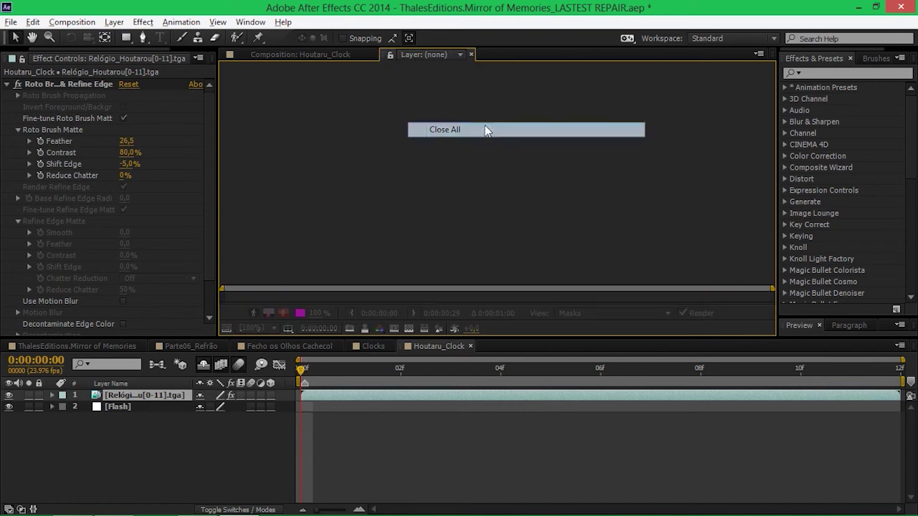
Scrub Houtaru_Clock to 0:00:00:10 before closing it, and turn off the Flash layer's solo in Clocks
click(362, 56)
drag(306, 368, 799, 370)
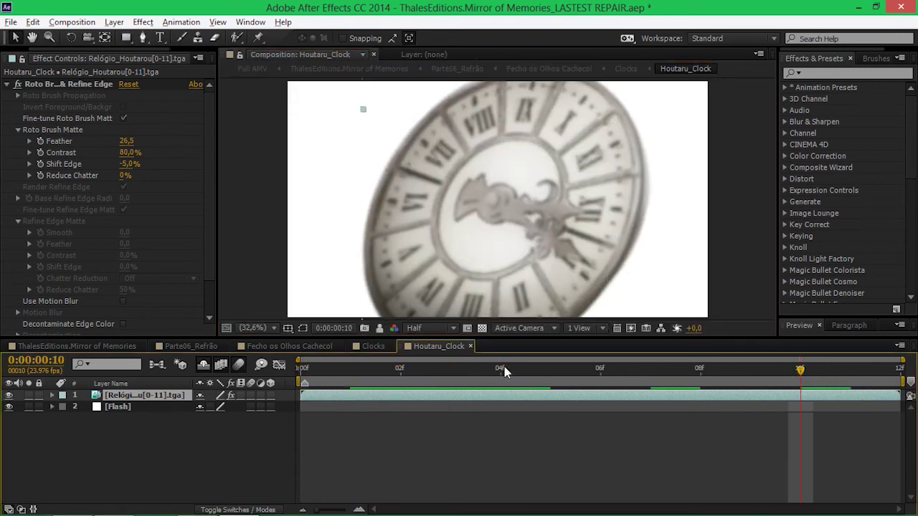
click(471, 346)
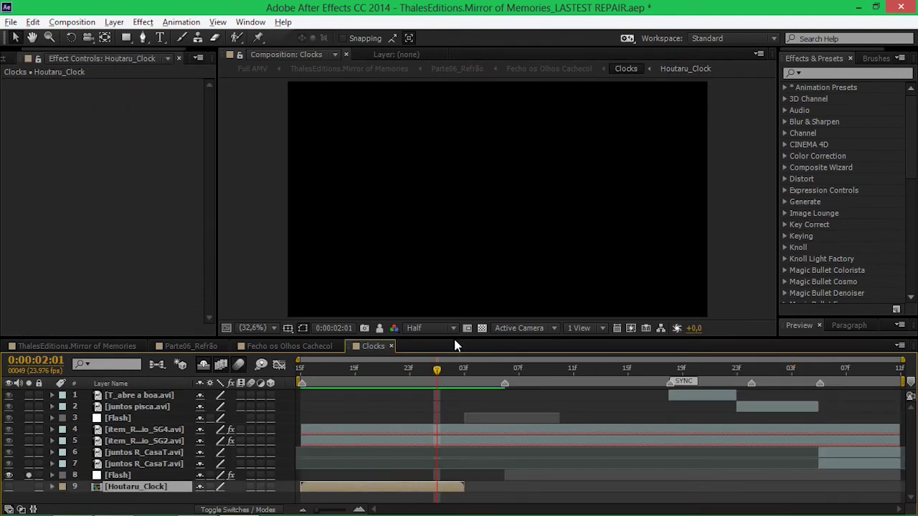
click(29, 476)
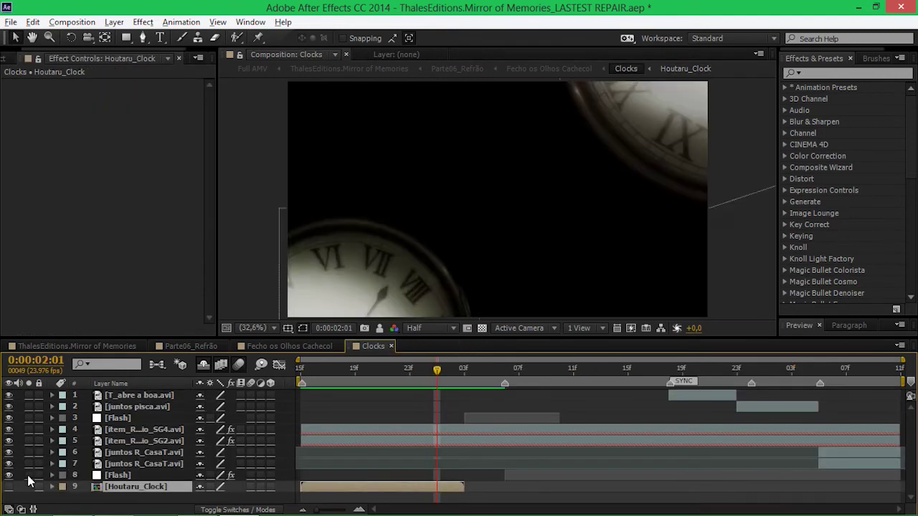
Select item_Relógio_SG2.avi, collapse its Curves and Levels effects, and toggle them off and on to compare the clock
click(384, 288)
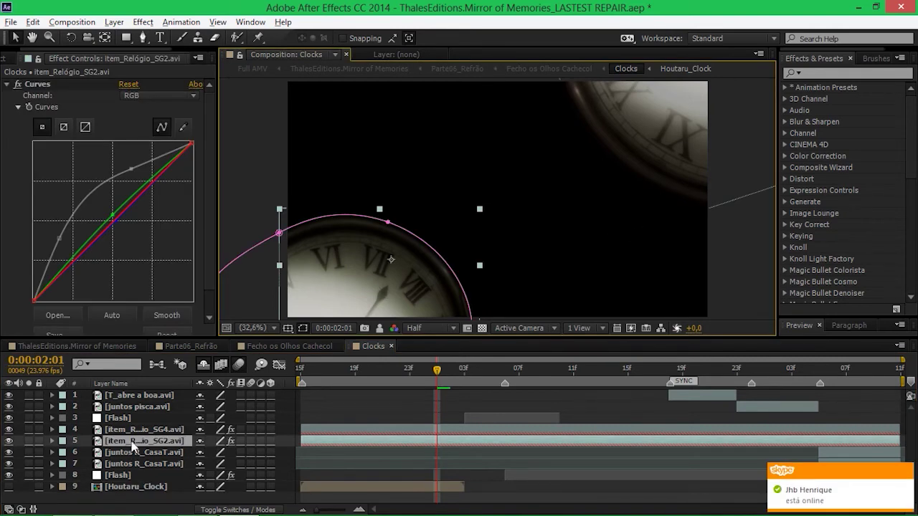
click(72, 93)
click(7, 88)
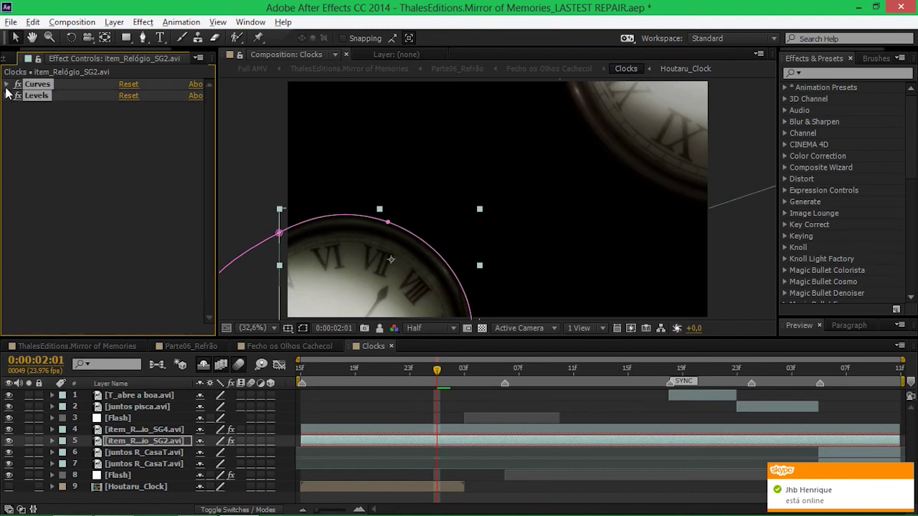
click(58, 148)
click(231, 440)
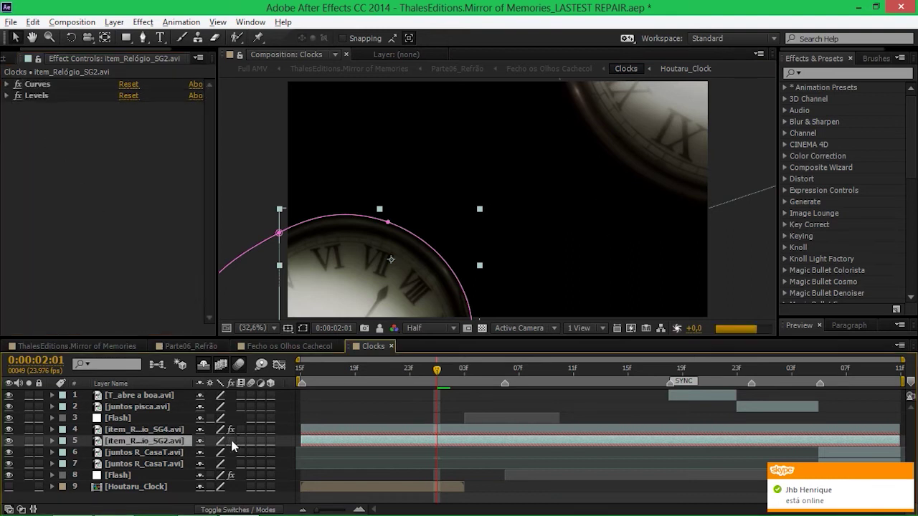
click(230, 441)
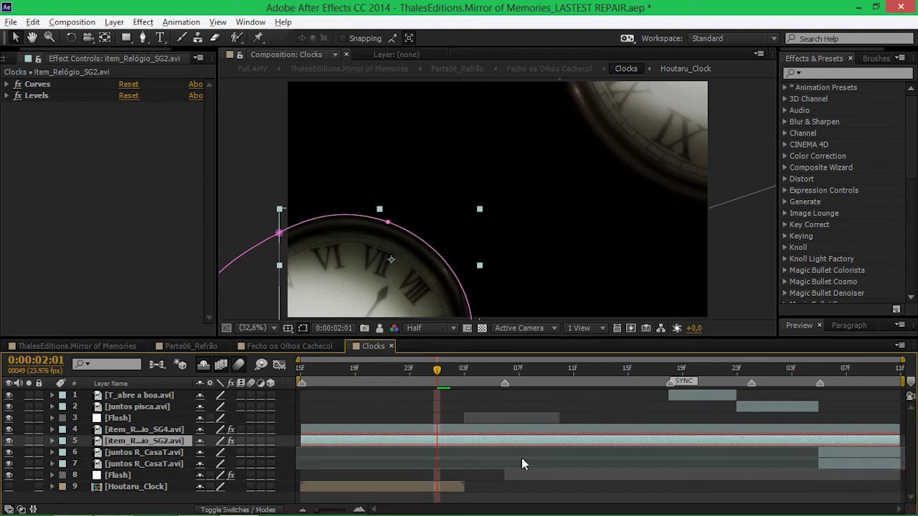
Solo item_Relógio_SG4.avi, toggle its effects off and on to compare the second clock, and turn the solo off
click(557, 430)
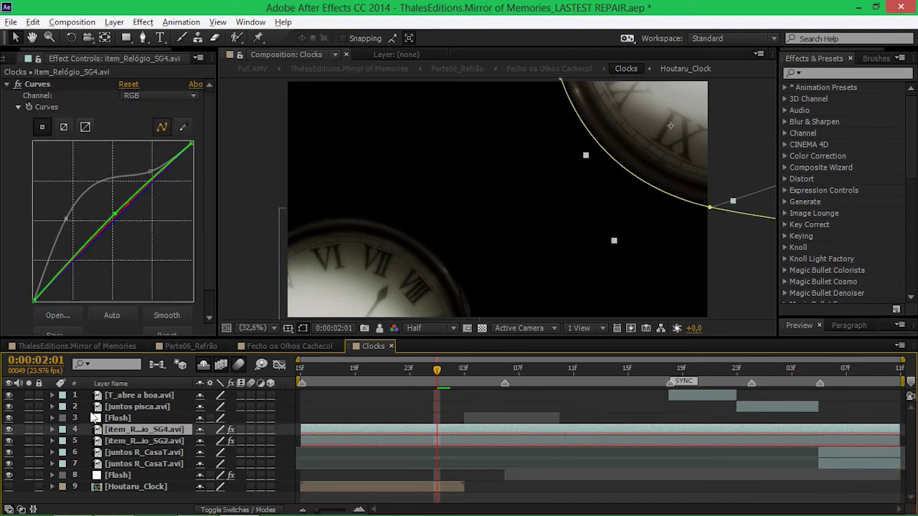
click(28, 429)
click(231, 429)
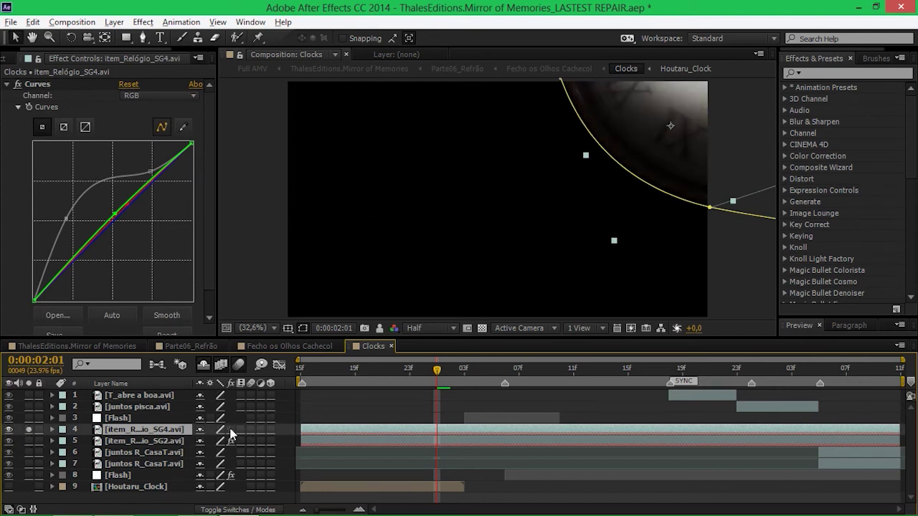
click(231, 430)
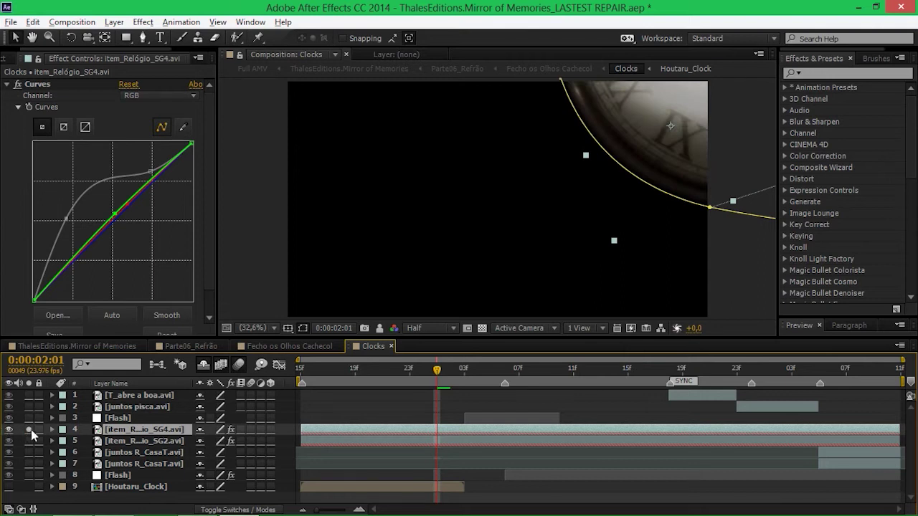
click(29, 430)
Scrub Clocks past the upper Flash layer to 0:00:02:23 to view the juntos pisca.avi overlay on the clock
click(116, 418)
click(487, 382)
drag(500, 381, 600, 382)
click(626, 410)
drag(685, 374, 736, 373)
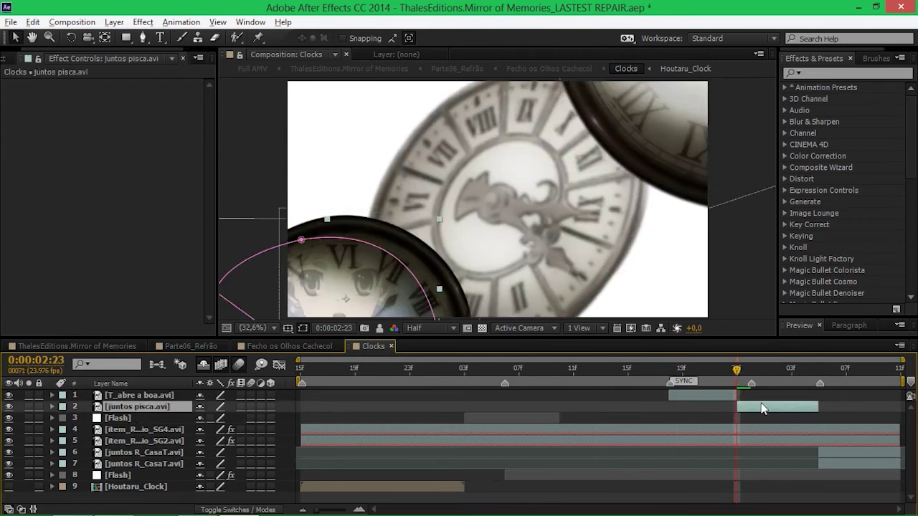
Display the blending modes, check the mode options of juntos pisca.avi, and toggle that layer's visibility off and on
click(237, 510)
click(216, 406)
click(256, 150)
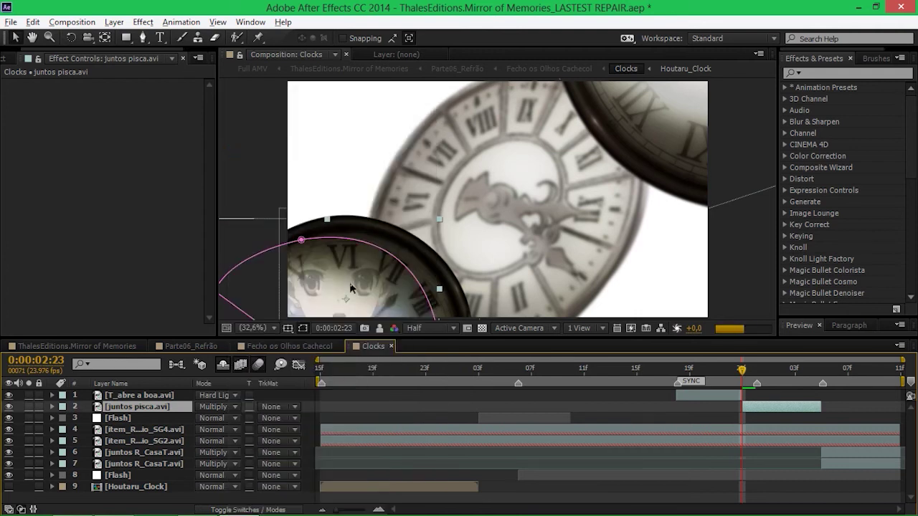
click(9, 407)
click(10, 407)
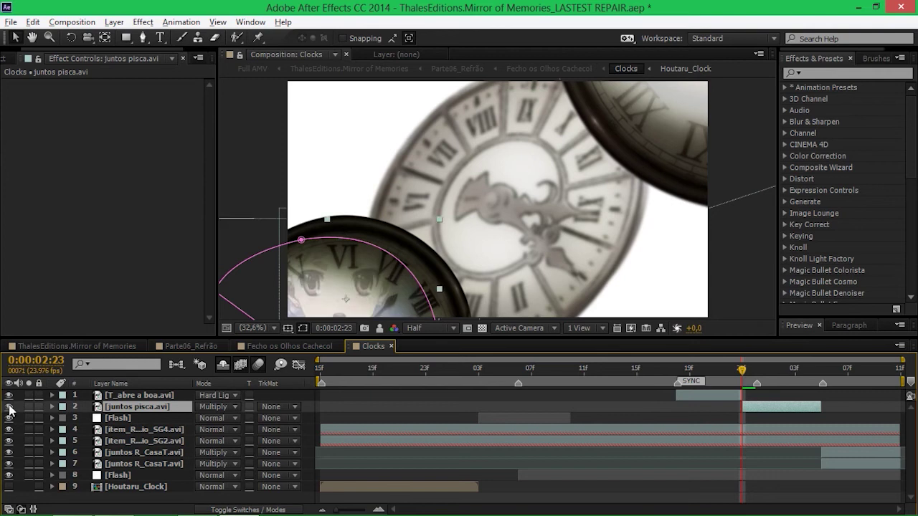
Select T_abre a boa.avi and juntos pisca.avi in turn, and move the Clocks playhead to 0:00:03:07
click(106, 398)
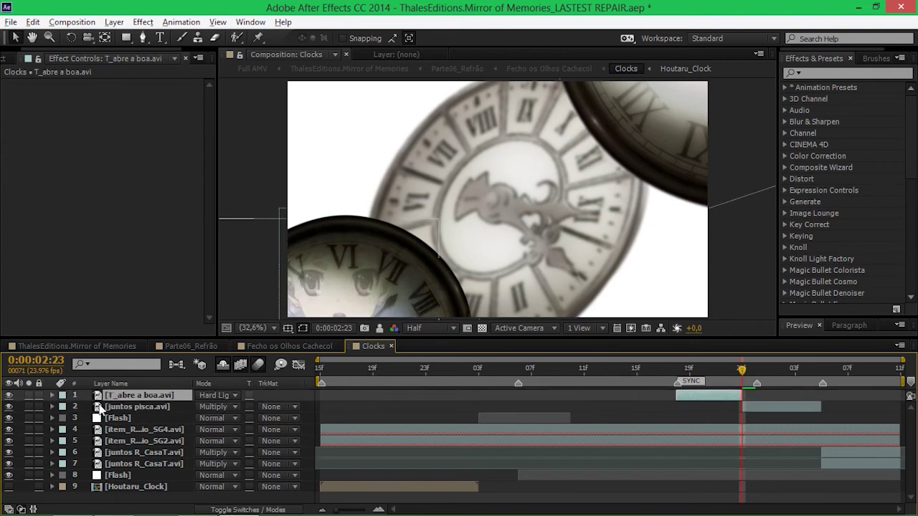
click(770, 407)
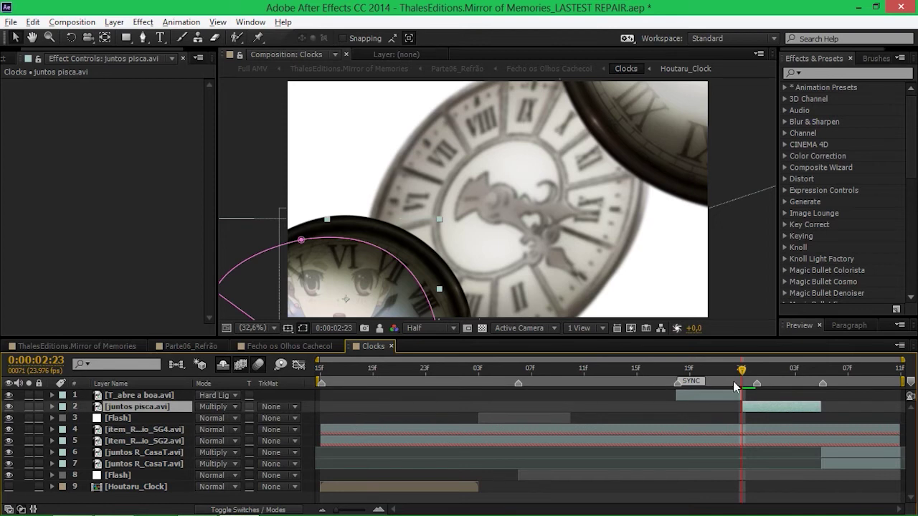
click(851, 367)
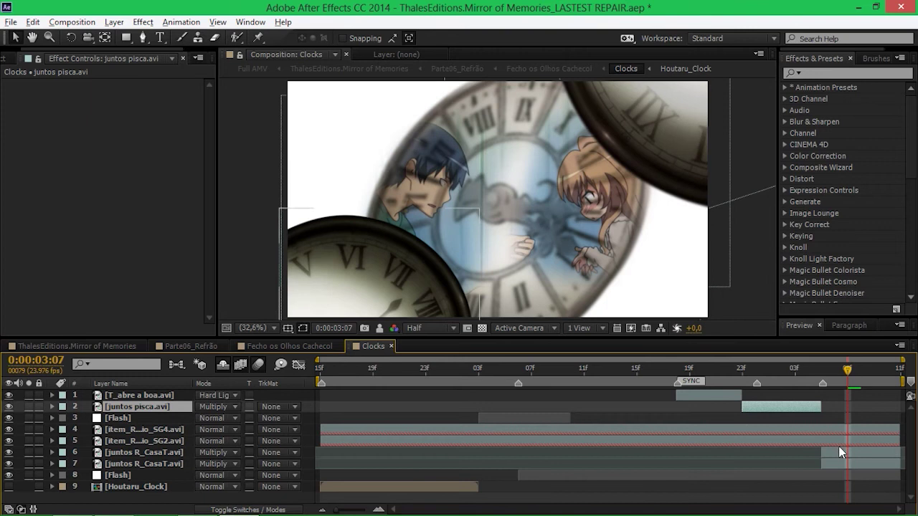
Select the two juntos R_CasaT.avi layers in turn and reveal and hide their masks to inspect the overlay outlines
click(838, 446)
click(837, 455)
click(838, 464)
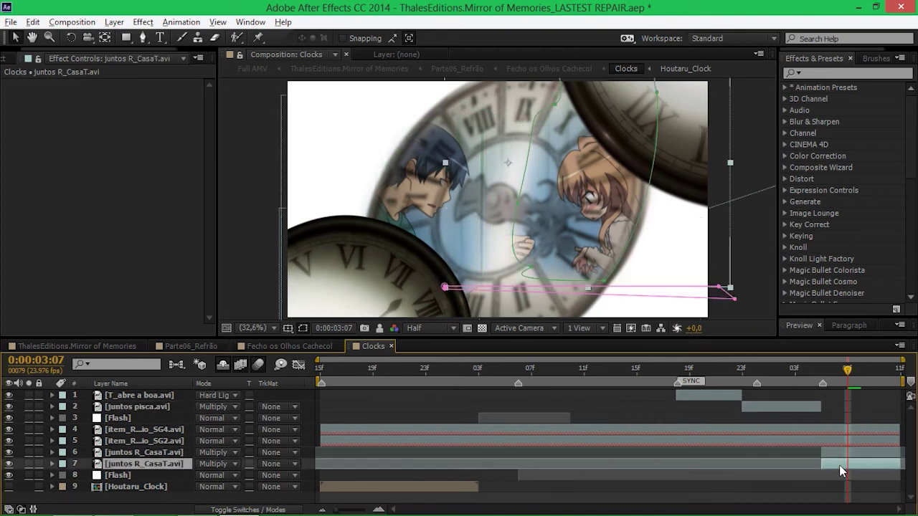
key(m)
key(m)
click(136, 453)
key(m)
key(m)
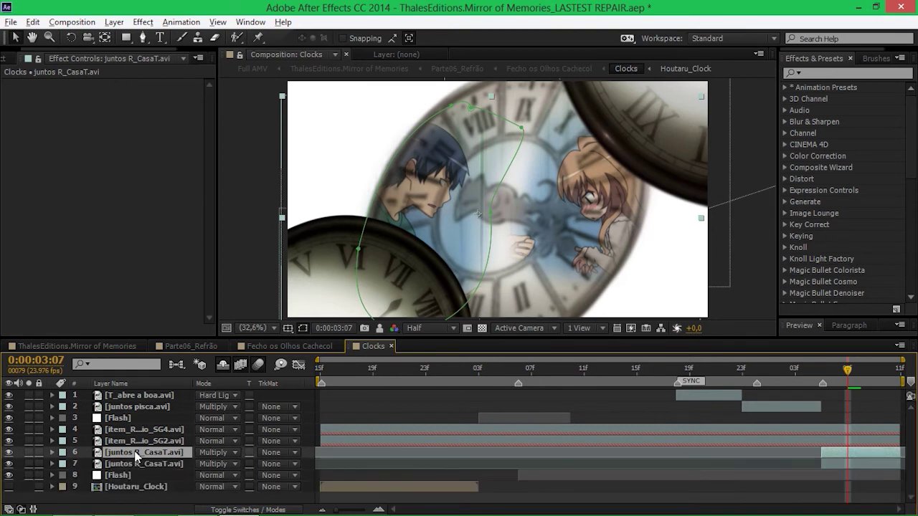
Close the Clocks composition, turn off the Clocks layer's solo in Fecho os Olhos Cachecol, and select the Twixtor Walk layer
click(391, 346)
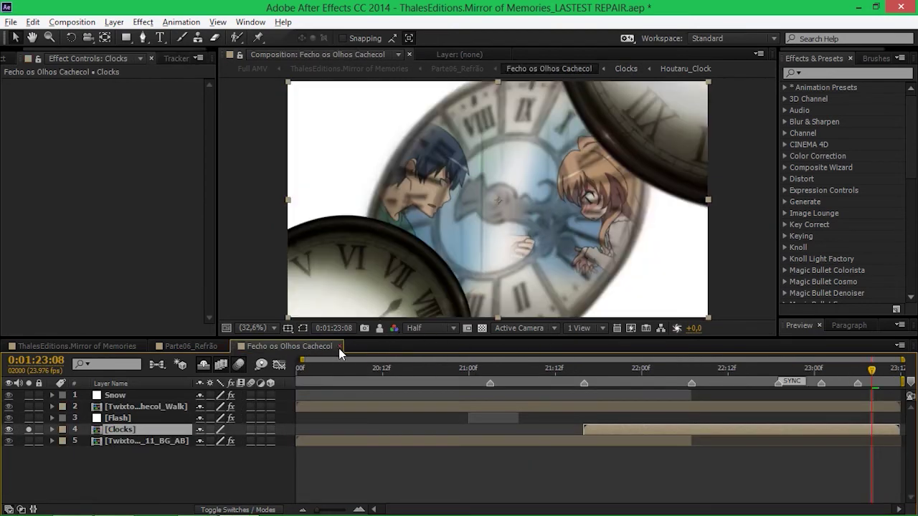
click(29, 429)
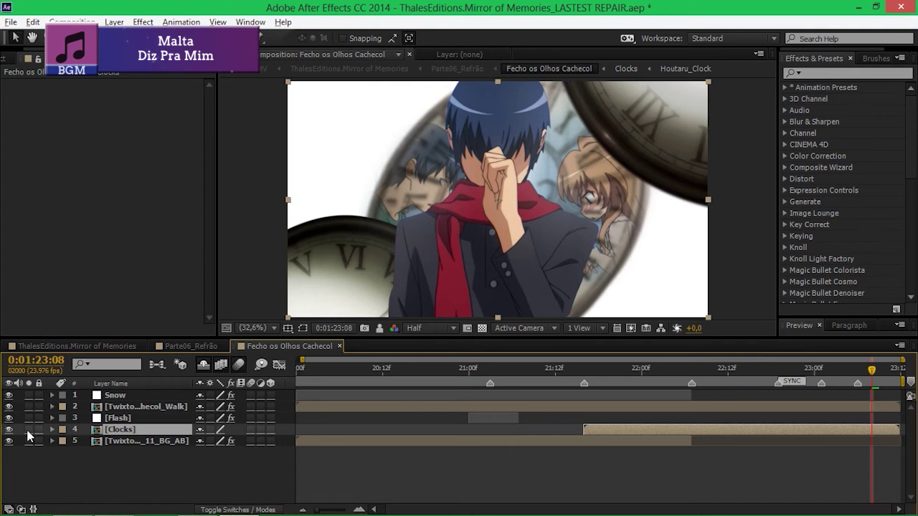
click(140, 408)
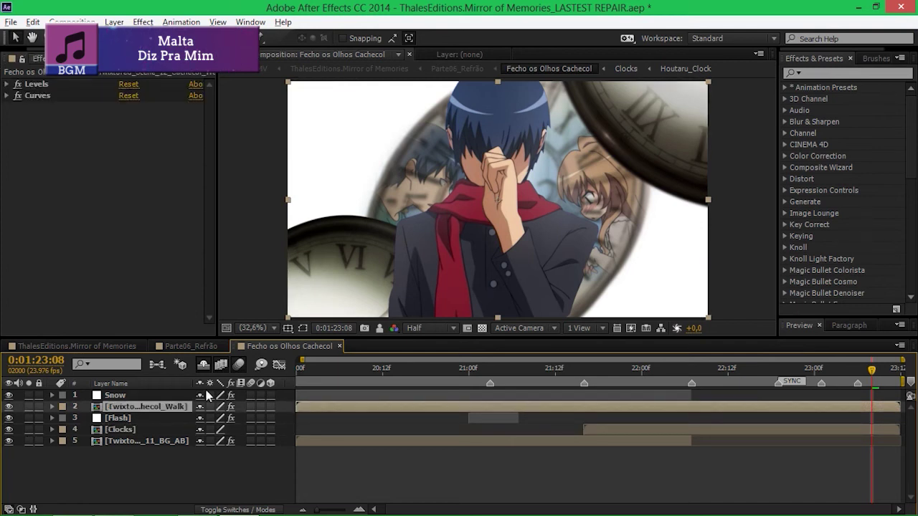
Close Fecho os Olhos Cachecol and check its layer's effects in Parte06_Refrão at 0:01:23:01
click(339, 347)
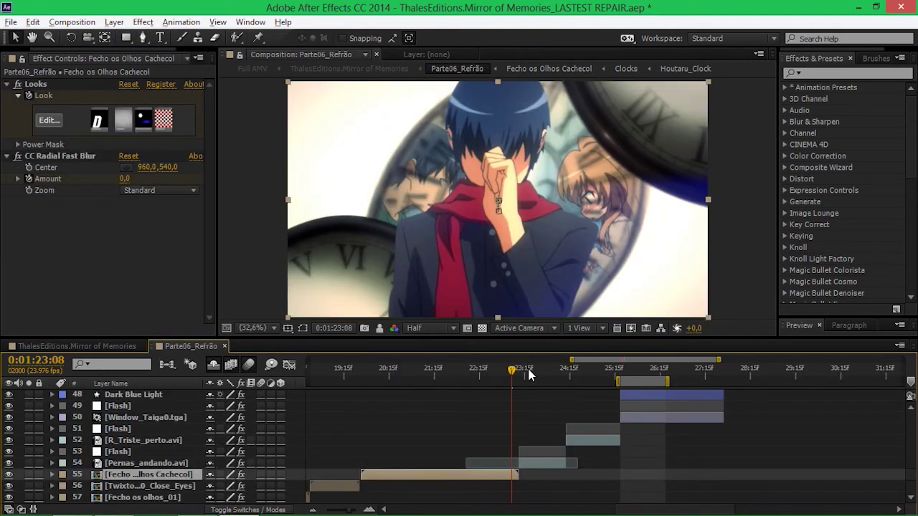
click(528, 370)
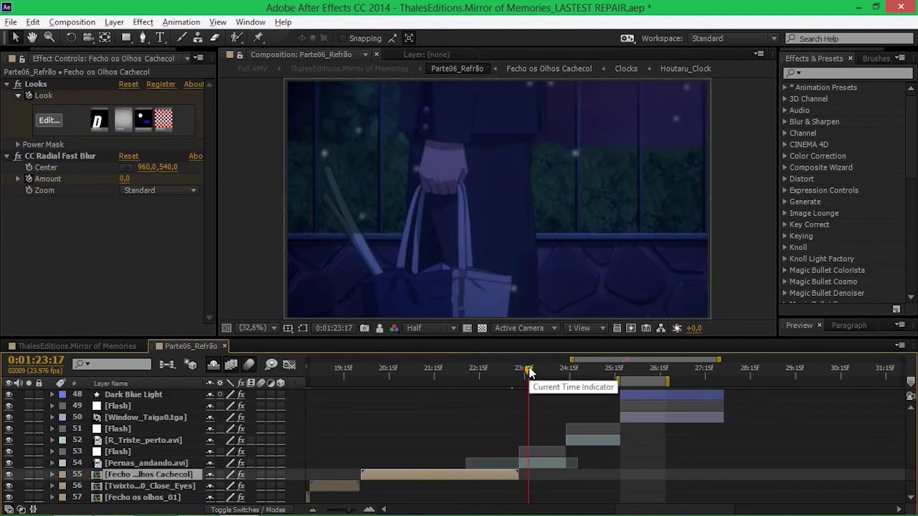
click(498, 370)
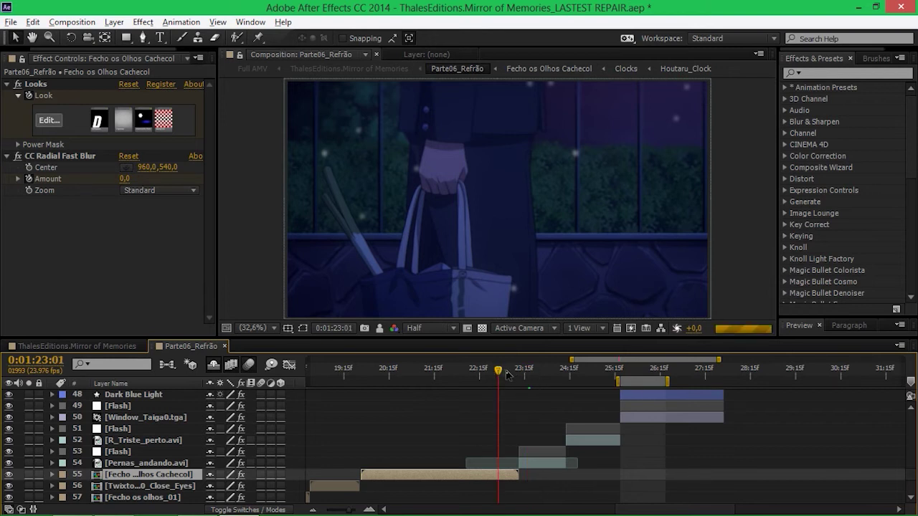
click(242, 474)
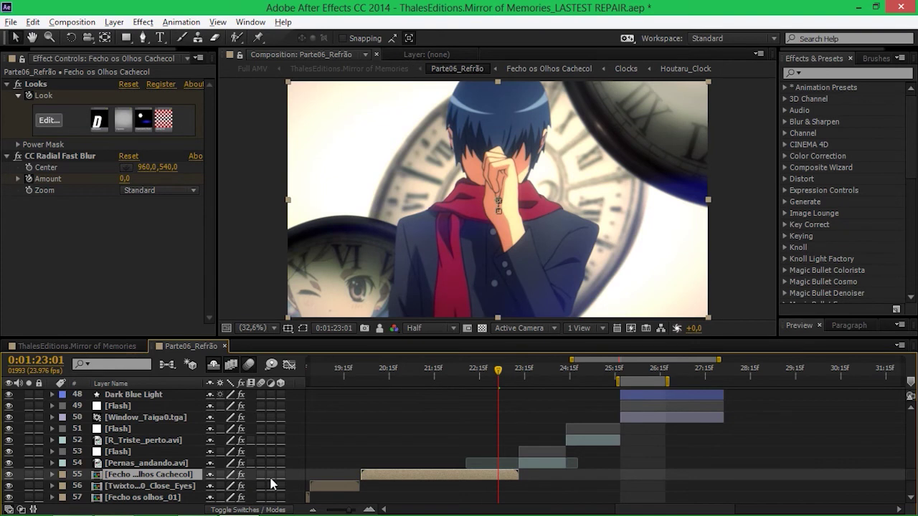
Select Pernas_andando.avi at 0:01:24:04, toggle its effects off and on, and inspect its Levels, Curves and Looks
click(549, 378)
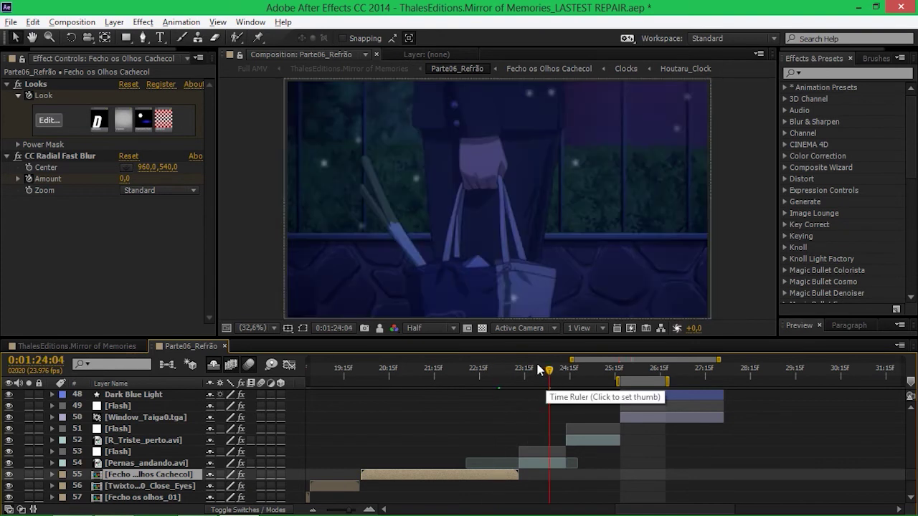
click(548, 463)
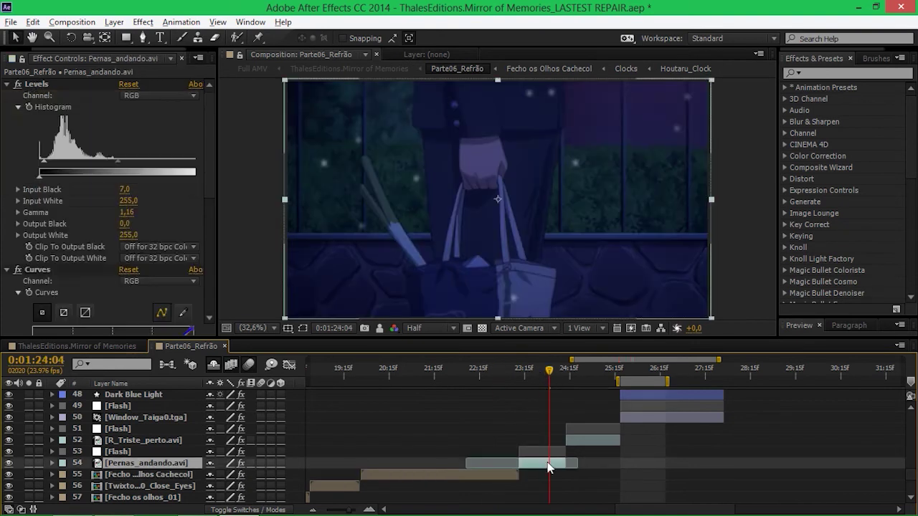
click(242, 461)
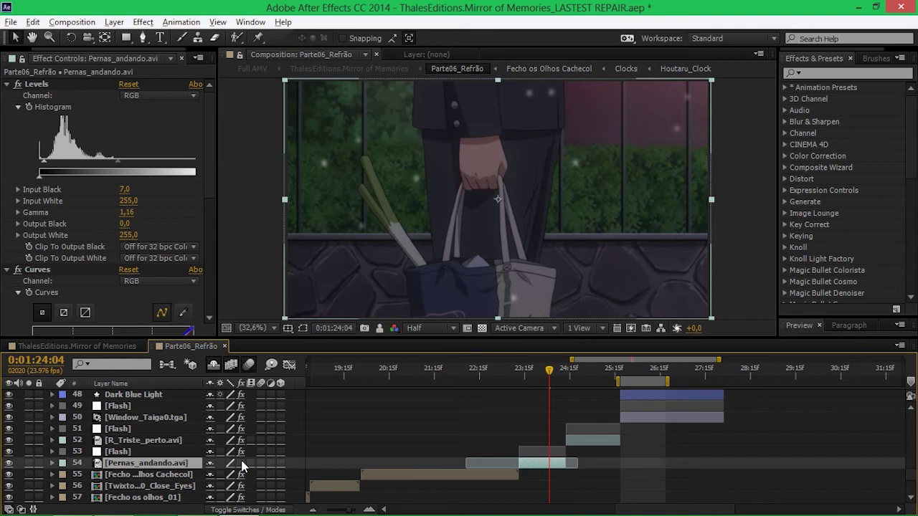
click(241, 463)
scroll(187, 244, down, 6)
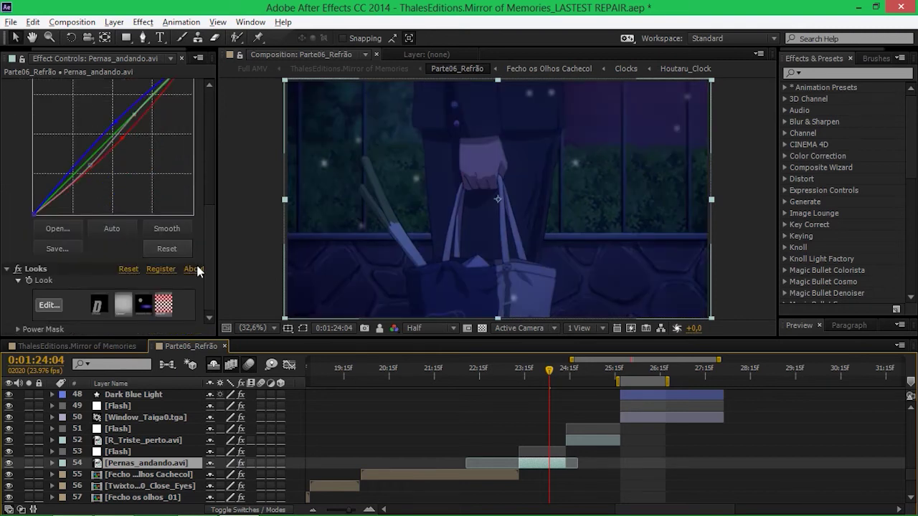
Select the snowfall Flash layer above Pernas_andando.avi and toggle its visibility off and on
click(169, 453)
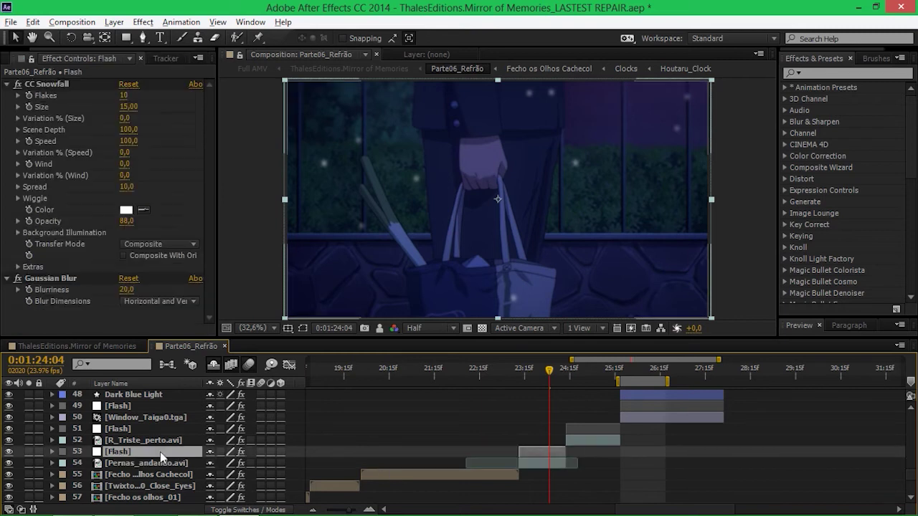
click(9, 453)
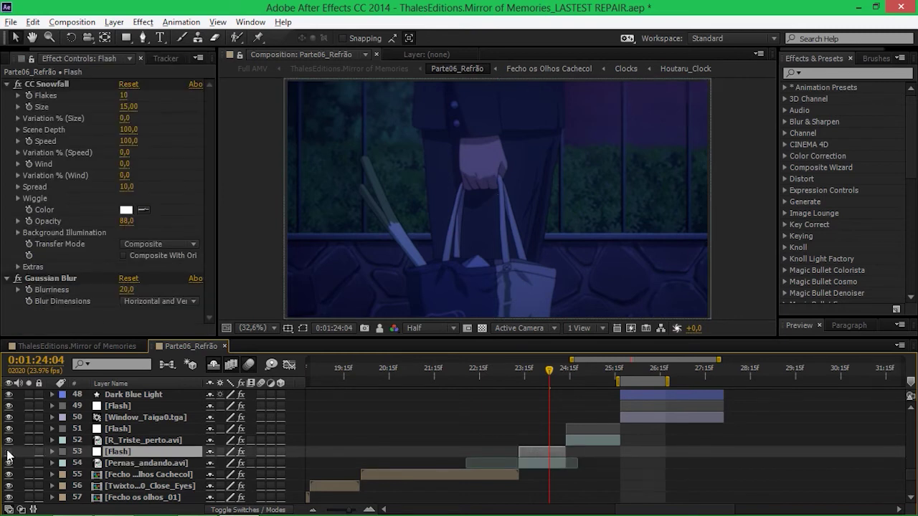
click(9, 452)
Move to 0:01:24:23, select the Flash layer above R_Triste_perto.avi, and toggle its visibility off and on
click(583, 374)
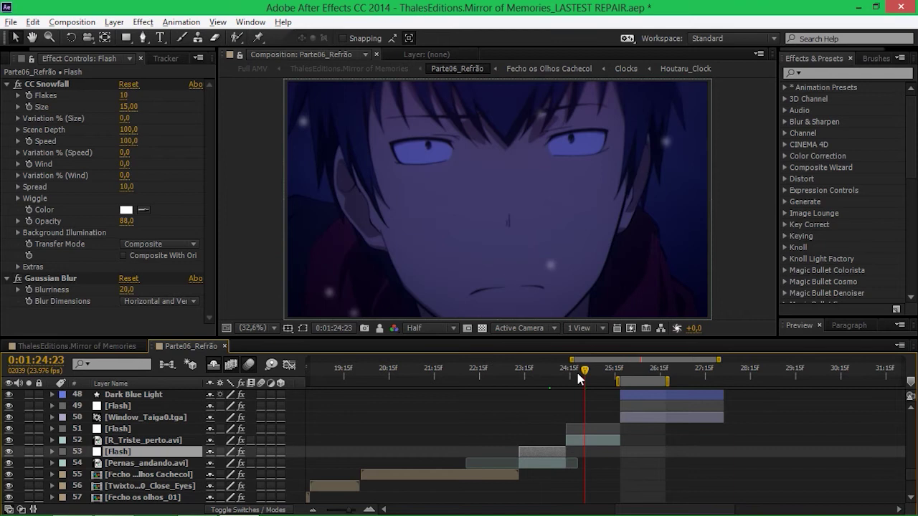
click(594, 429)
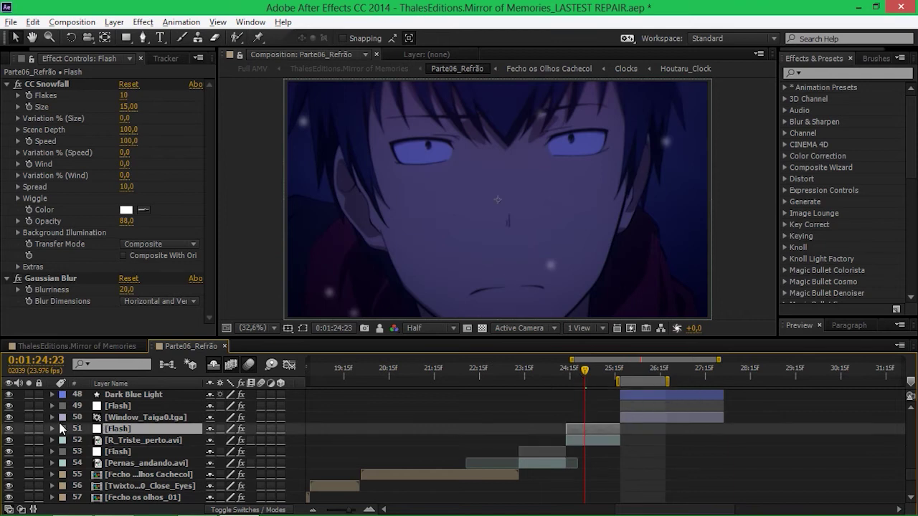
click(9, 428)
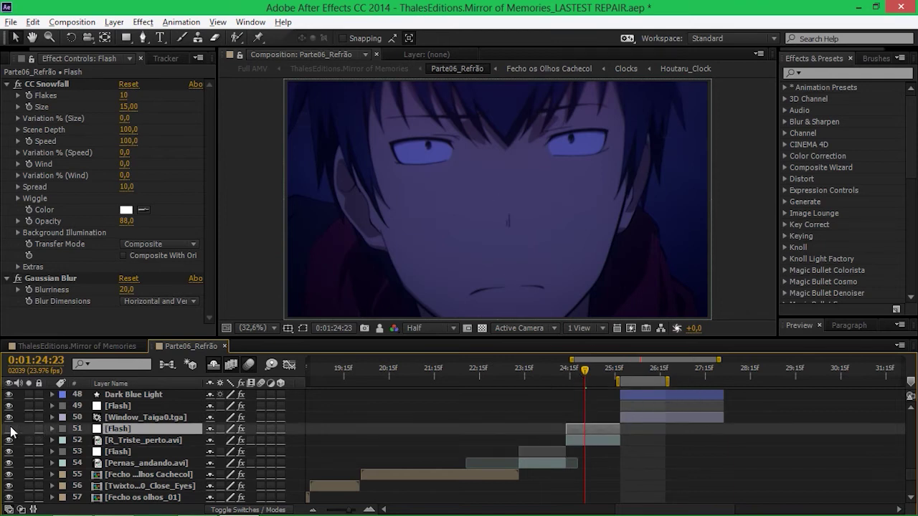
click(8, 429)
Select R_Triste_perto.avi under the playhead and toggle its effects off and on to compare the colour grading
click(491, 441)
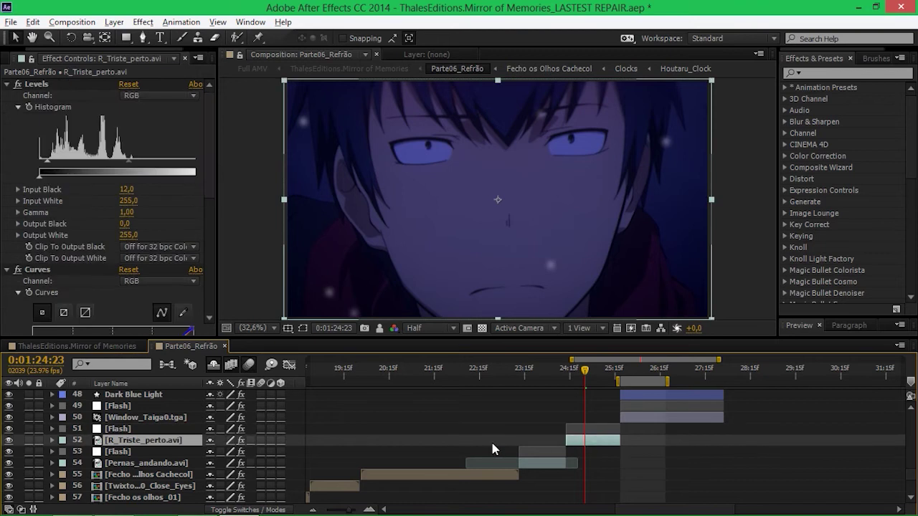
click(241, 440)
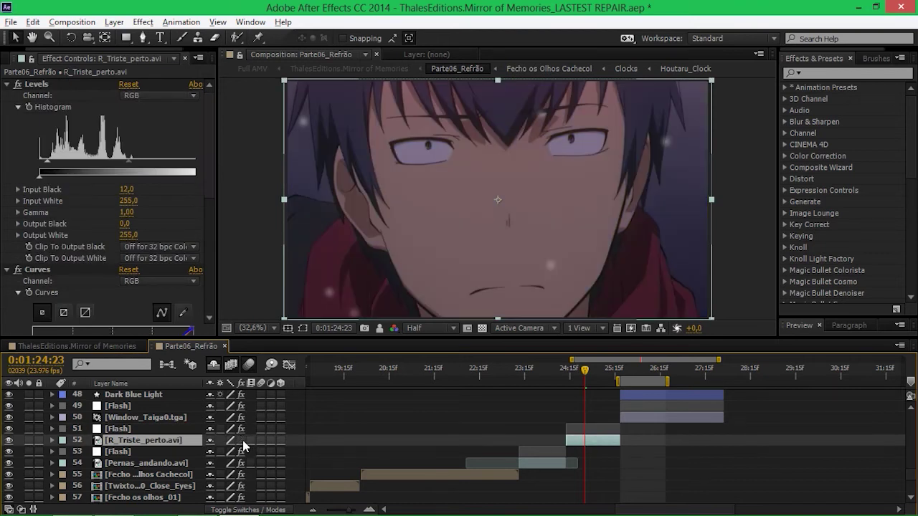
click(242, 440)
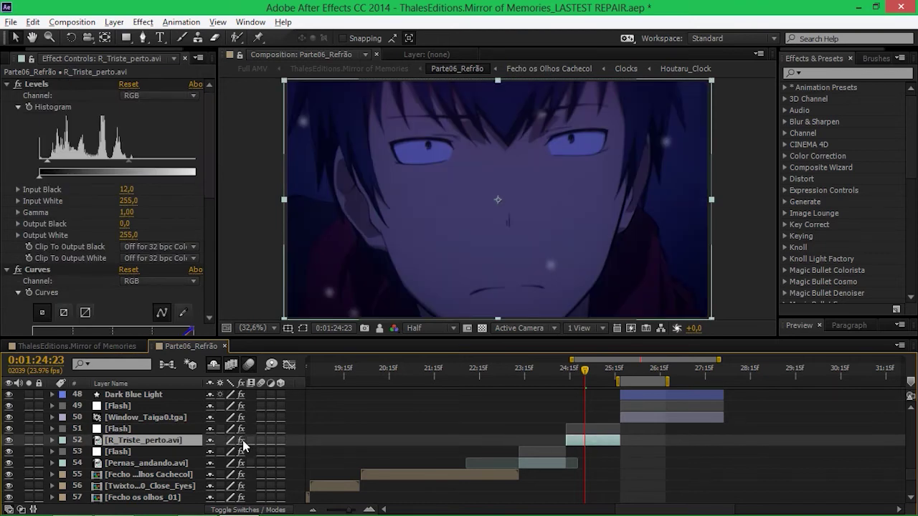
Move to 0:01:26:03, select Window_Taiga0.tga, and toggle its effects off and on to compare the window shot
click(638, 370)
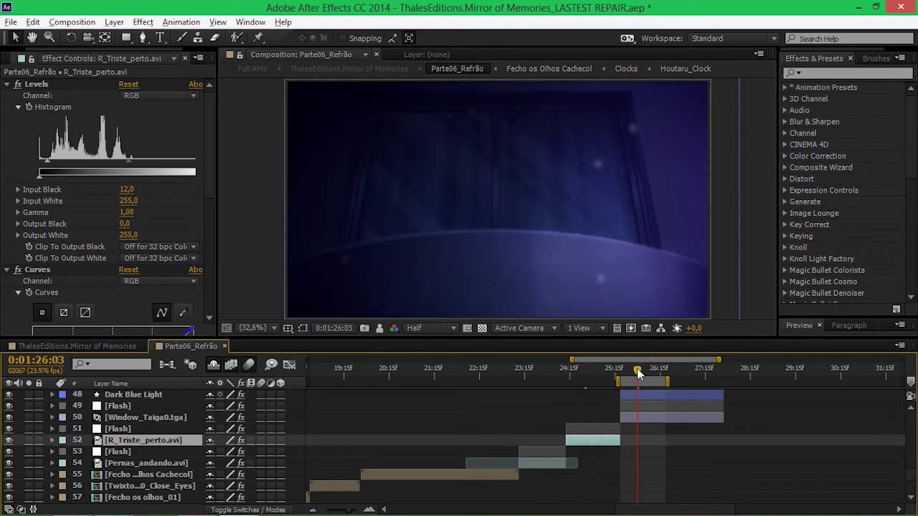
click(652, 417)
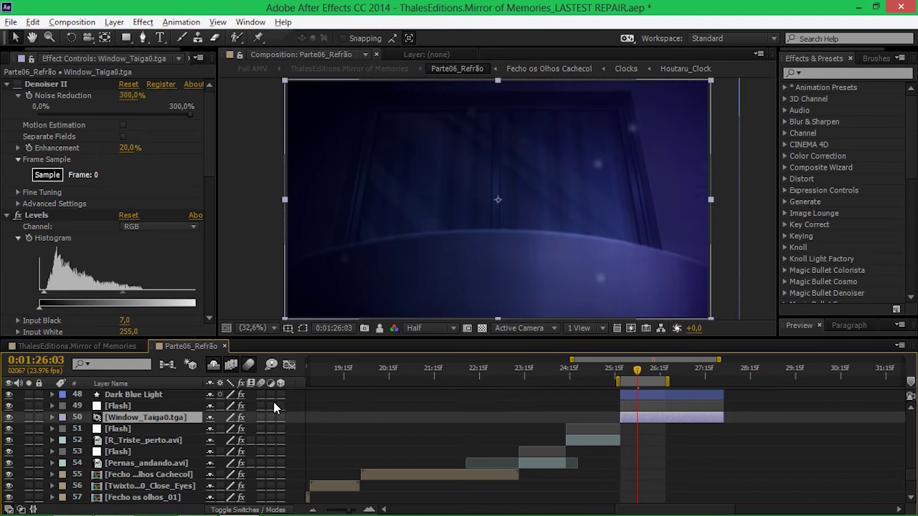
click(242, 417)
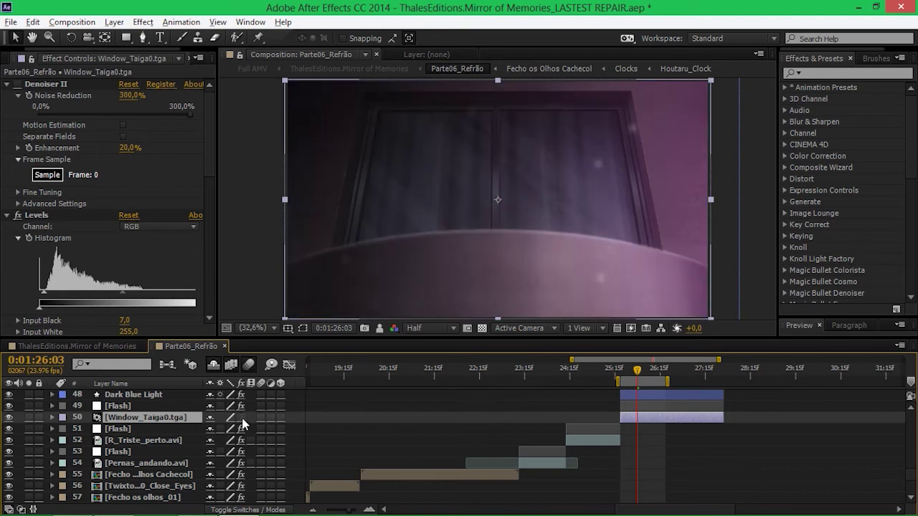
click(242, 418)
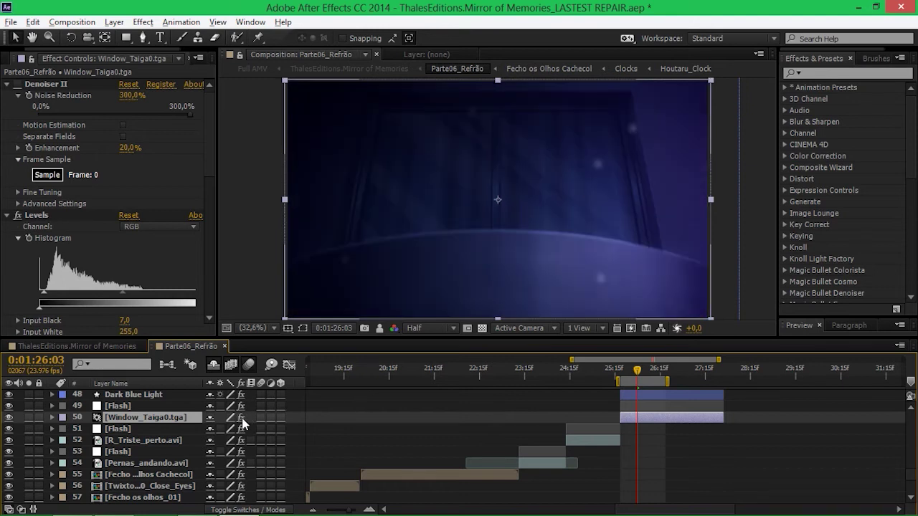
Select the Flash layer above Window_Taiga0.tga to view its CC Snowfall settings, and toggle its visibility off and on
scroll(552, 435, up, 4)
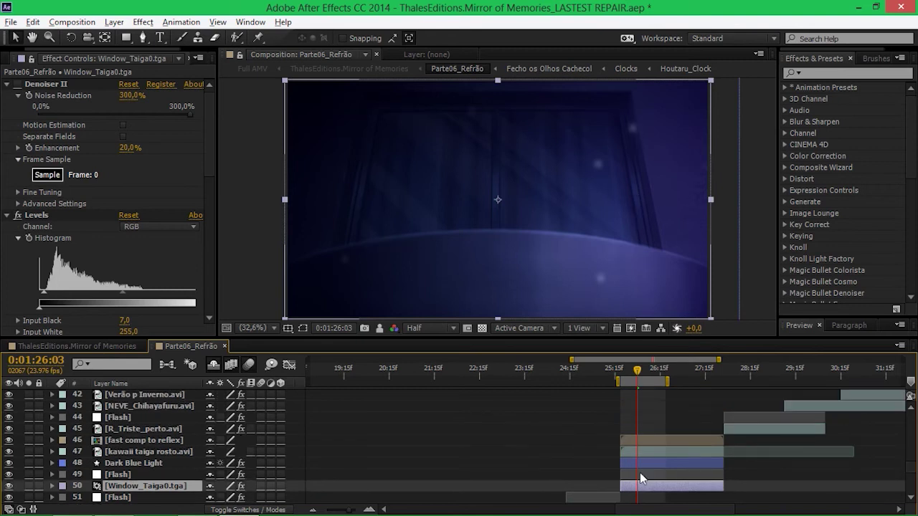
click(639, 473)
click(9, 475)
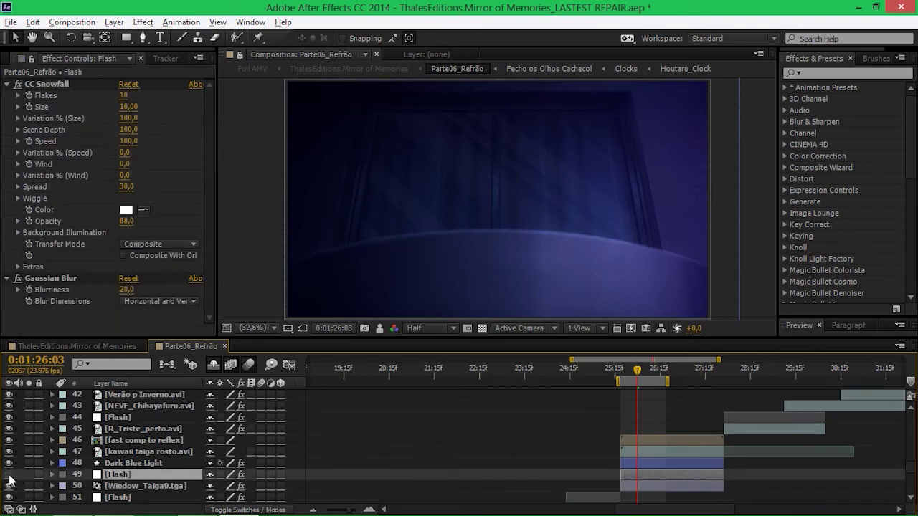
click(9, 474)
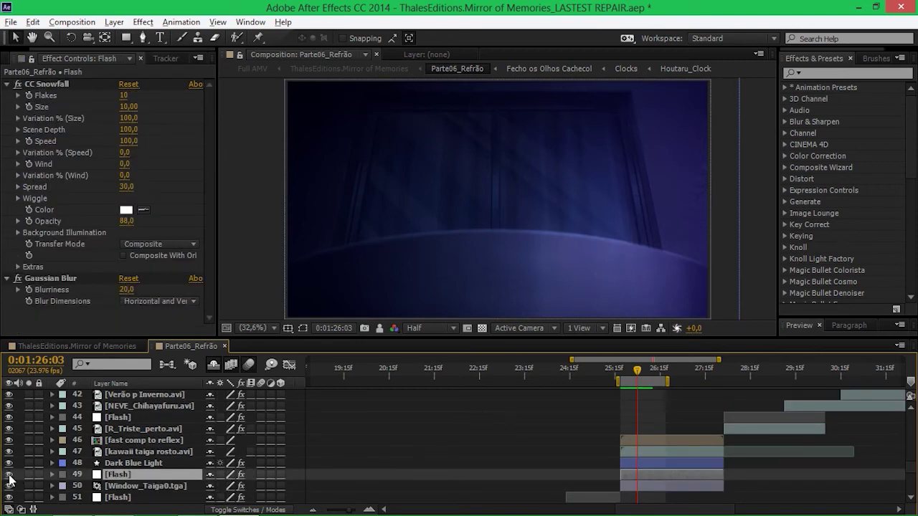
Select Dark Blue Light, compare the window shot without it, and turn the layer's solo on and off
click(114, 465)
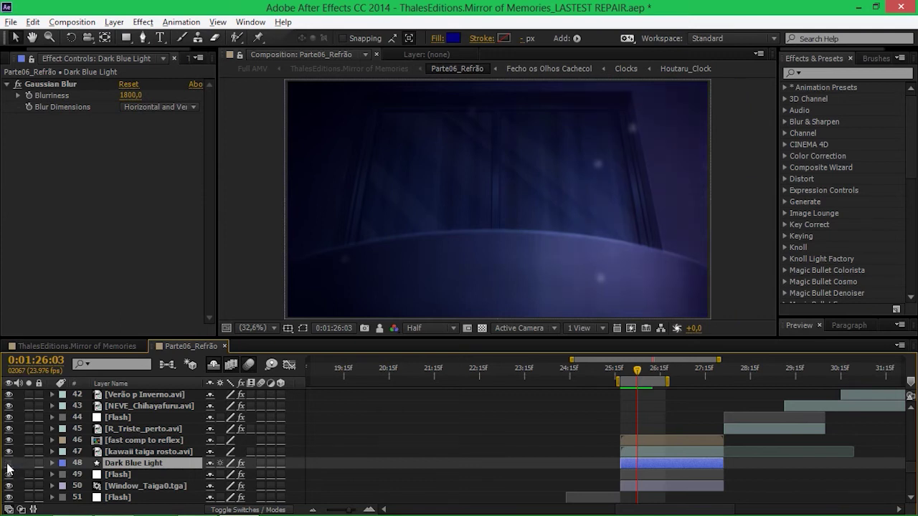
click(29, 463)
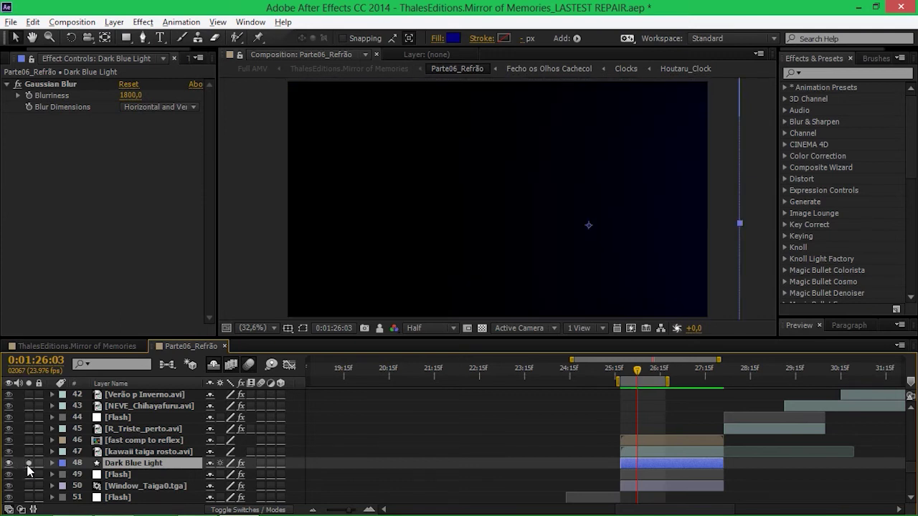
click(29, 463)
Select kawaii taiga rosto.avi and toggle its visibility off and on at 0:01:26:03 and 0:01:27:07 to compare the window reflection
click(119, 452)
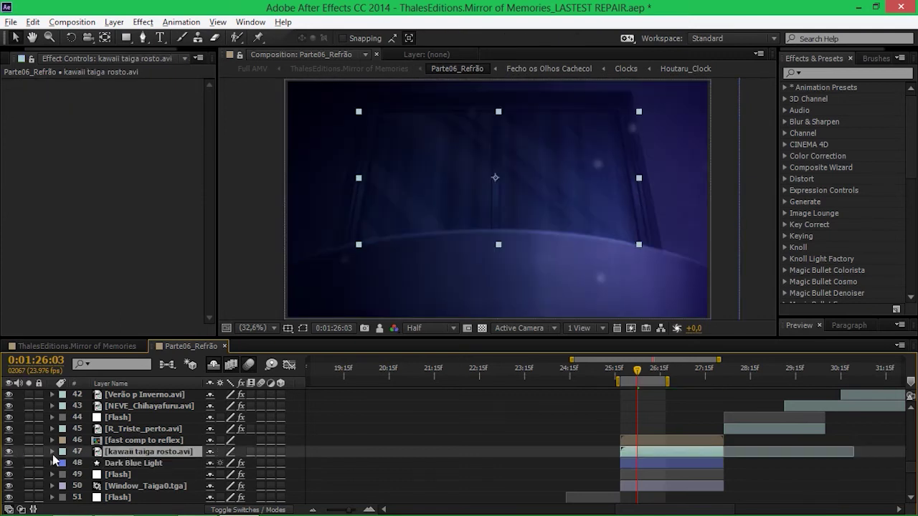
click(10, 452)
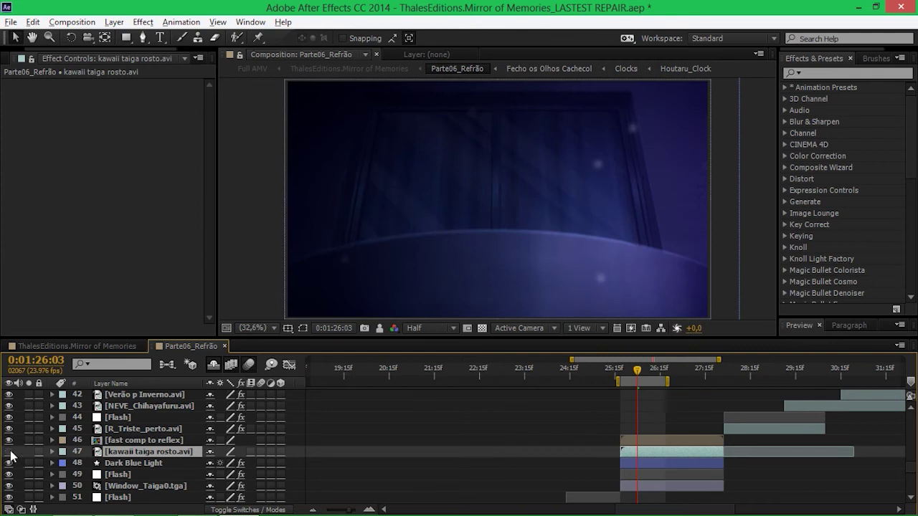
click(9, 452)
click(690, 370)
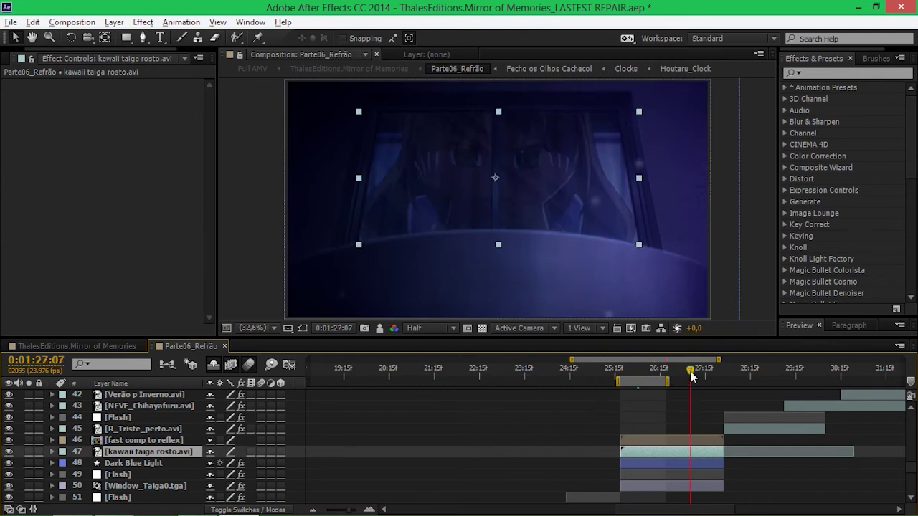
click(10, 451)
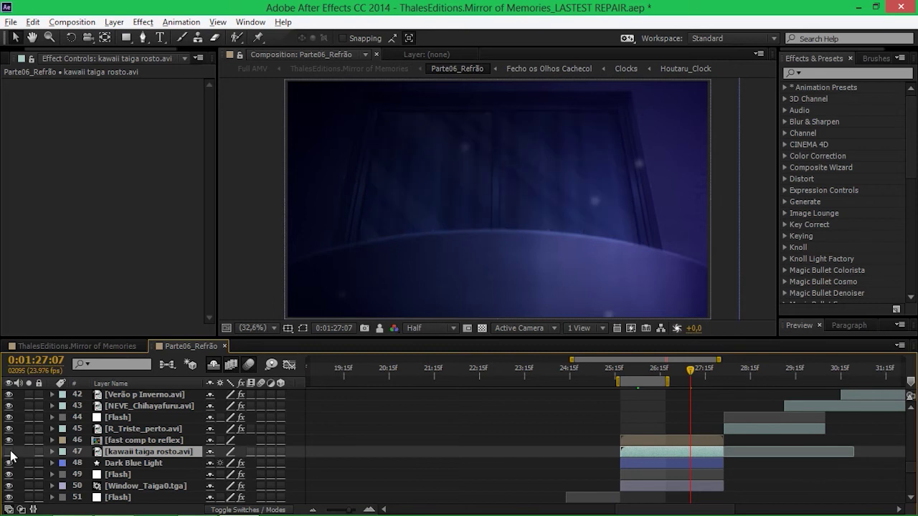
click(10, 452)
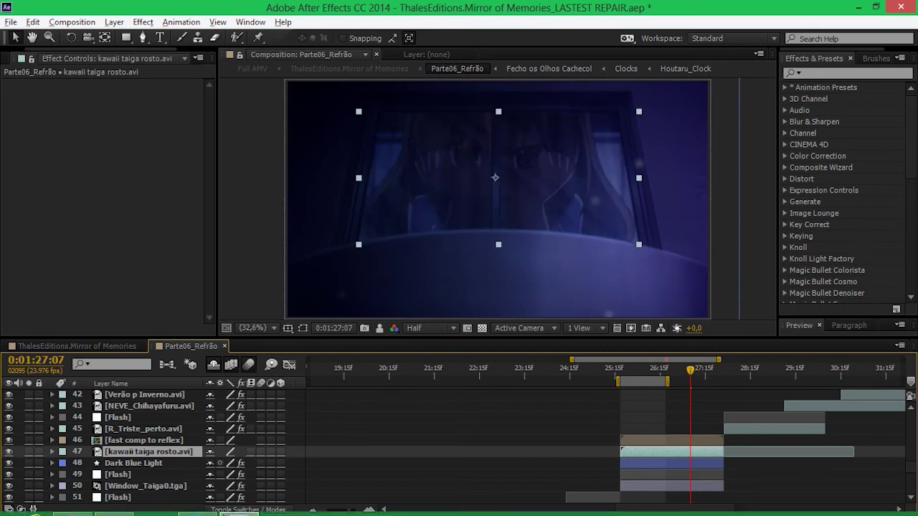
Check the Soft Light blending mode and the Opacity keyframes of kawaii taiga rosto.avi, then return to the layer switches
click(244, 510)
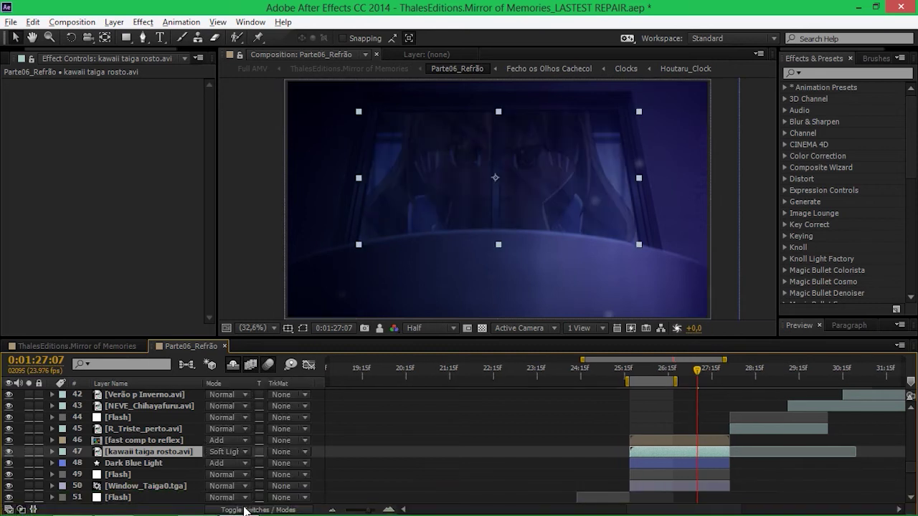
click(238, 451)
click(252, 262)
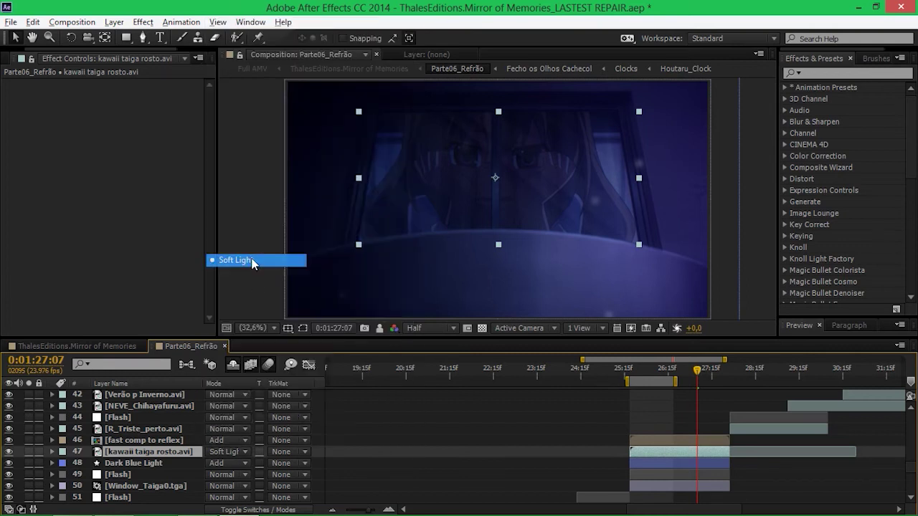
key(t)
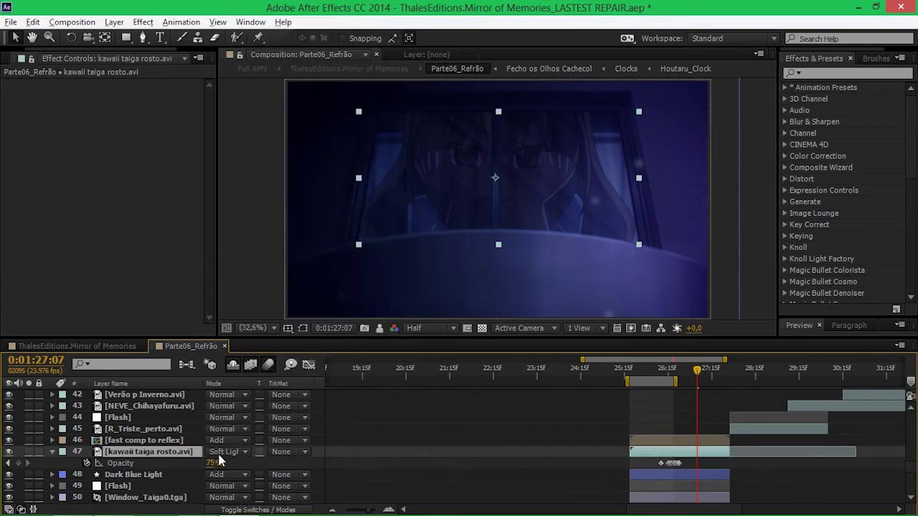
key(t)
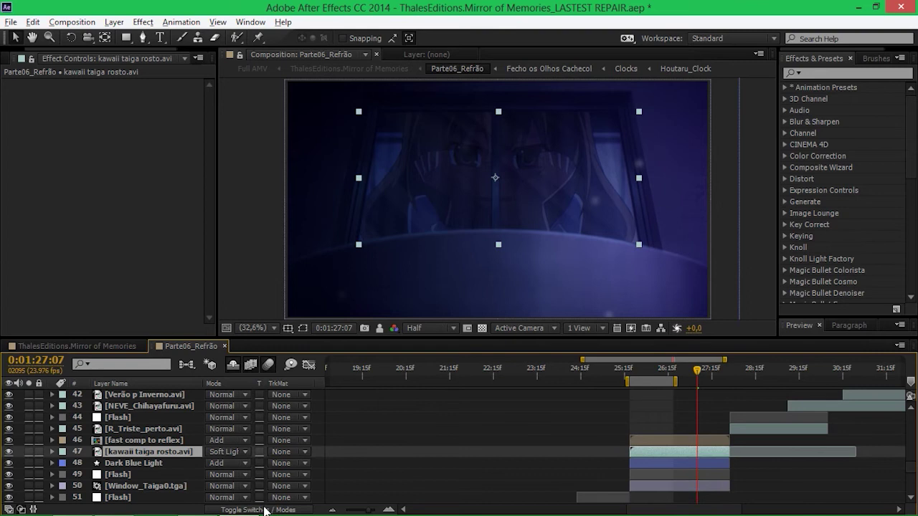
click(263, 508)
Select fast comp to reflex and toggle its visibility off and on to compare the window shot
click(132, 441)
click(10, 441)
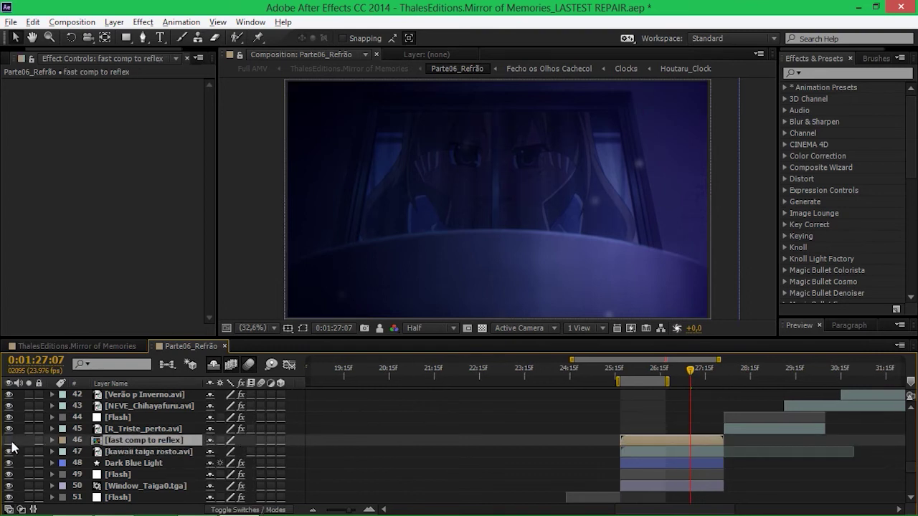
click(10, 441)
Select R_Triste_perto.avi and view its shot at 0:01:28:04 and its transition at 0:01:30:09
click(119, 428)
click(729, 374)
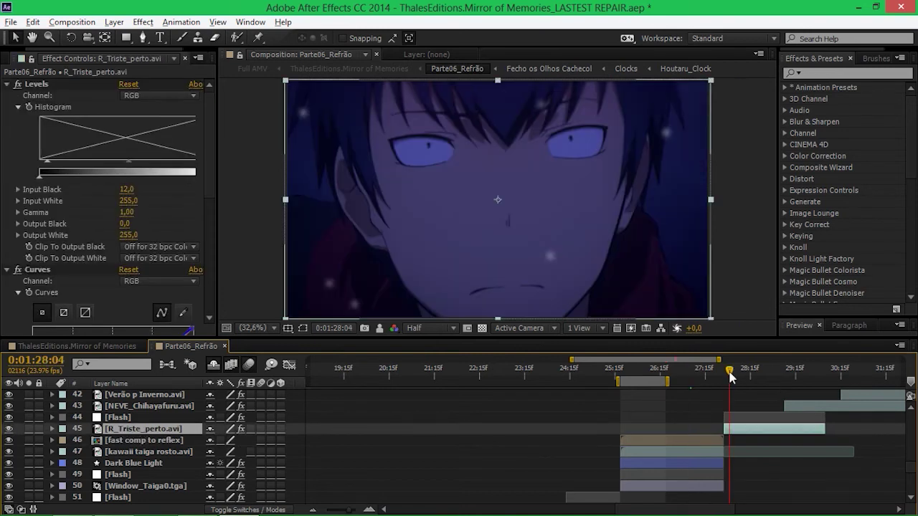
drag(839, 425, 511, 480)
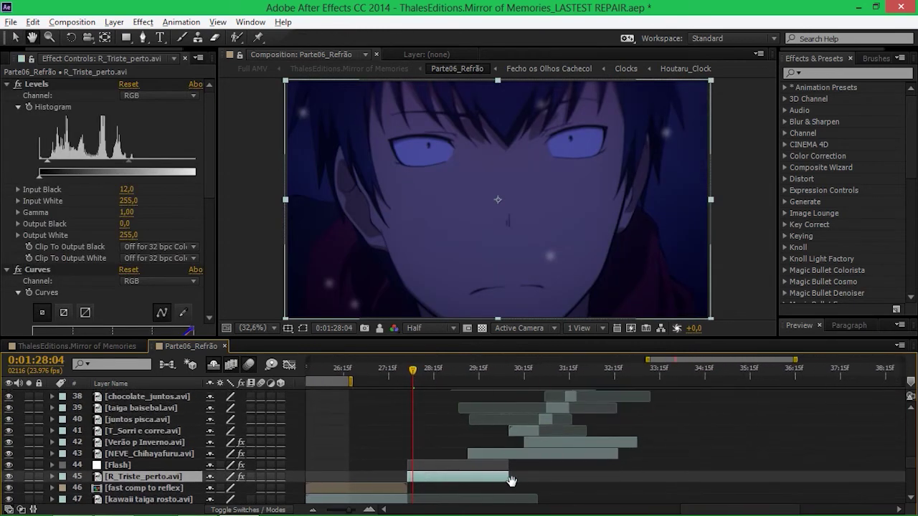
click(497, 383)
click(513, 384)
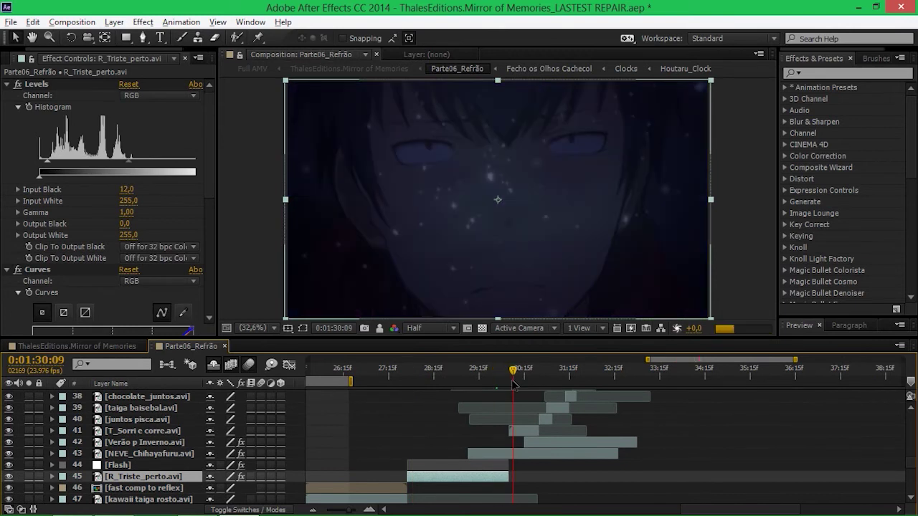
Select NEVE_Chihayafuru.avi, solo it to view the snow footage alone up to 0:01:30:19, and turn the solo off
click(548, 454)
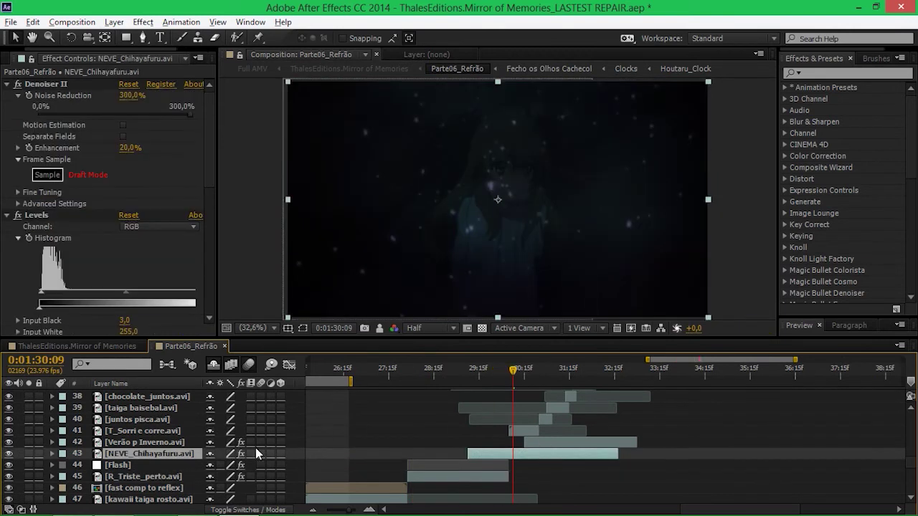
click(29, 454)
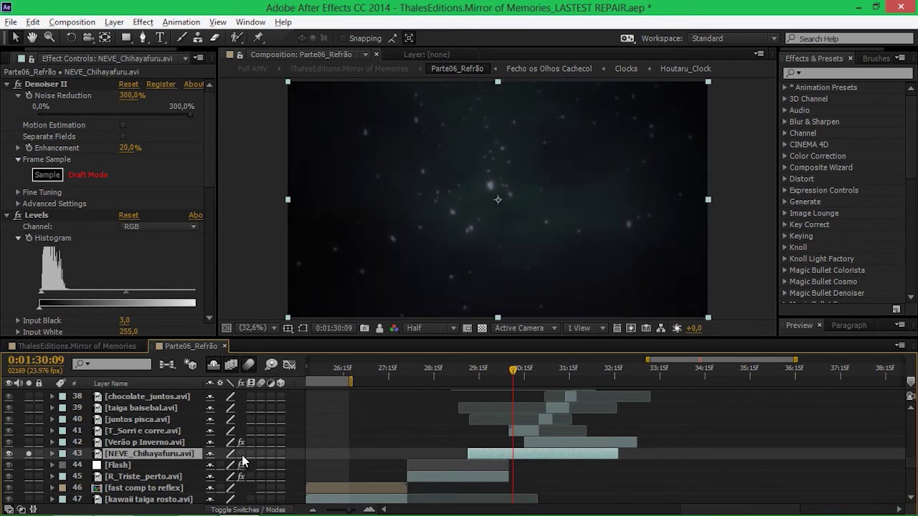
click(532, 380)
click(30, 454)
Select Verão p Inverno.avi, reveal its Opacity keyframes, and solo the layer to view it at 0:01:32:16
drag(620, 400, 426, 435)
click(414, 457)
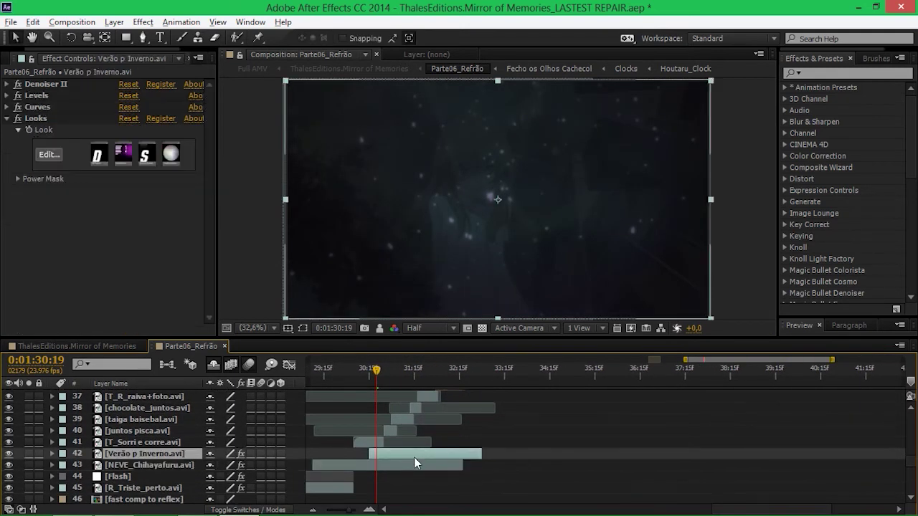
key(u)
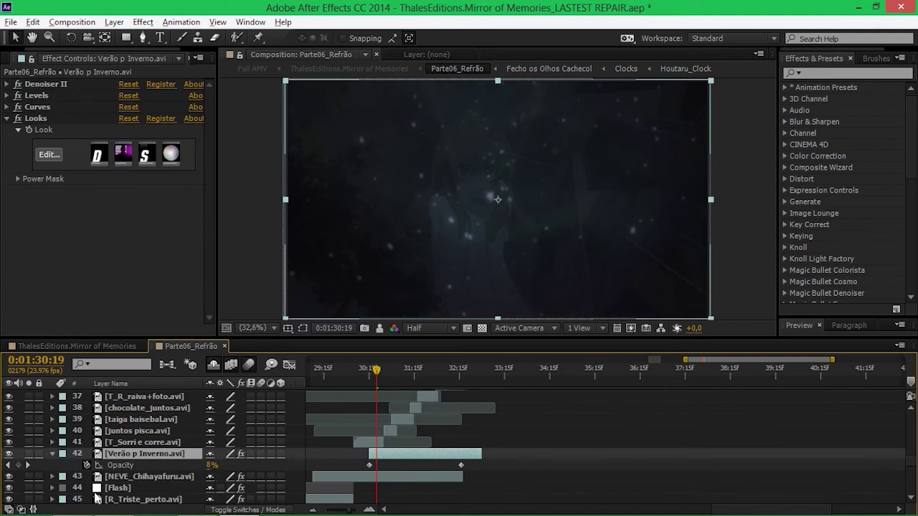
click(29, 454)
click(461, 371)
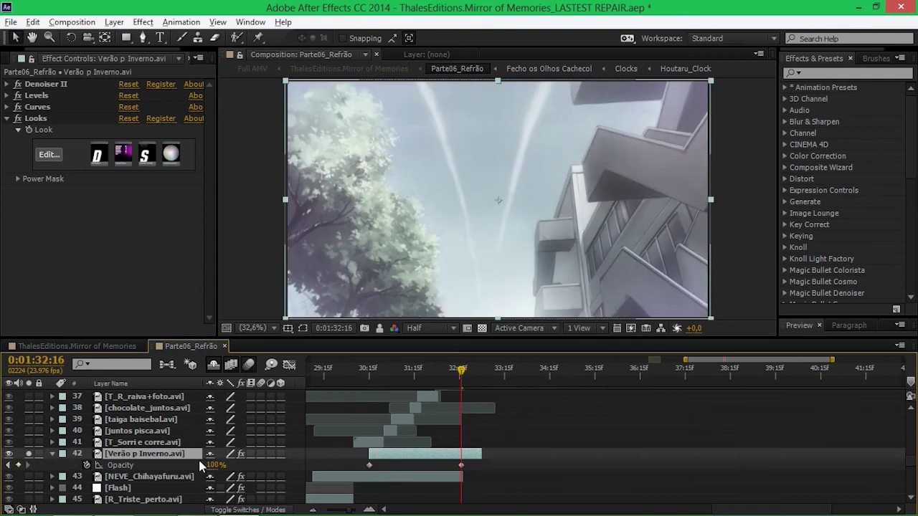
Toggle the effects of Verão p Inverno.avi off and on to compare its colour grading, and collapse its properties
click(240, 454)
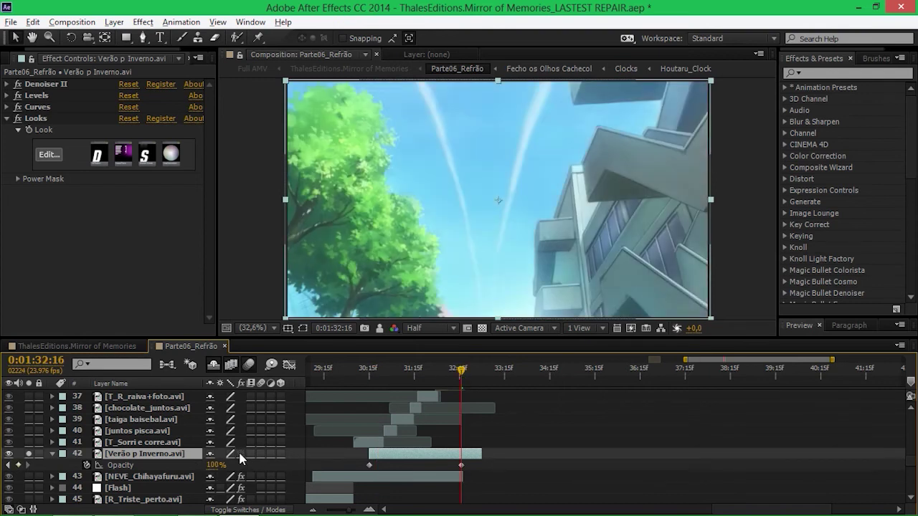
click(240, 455)
click(241, 454)
click(240, 454)
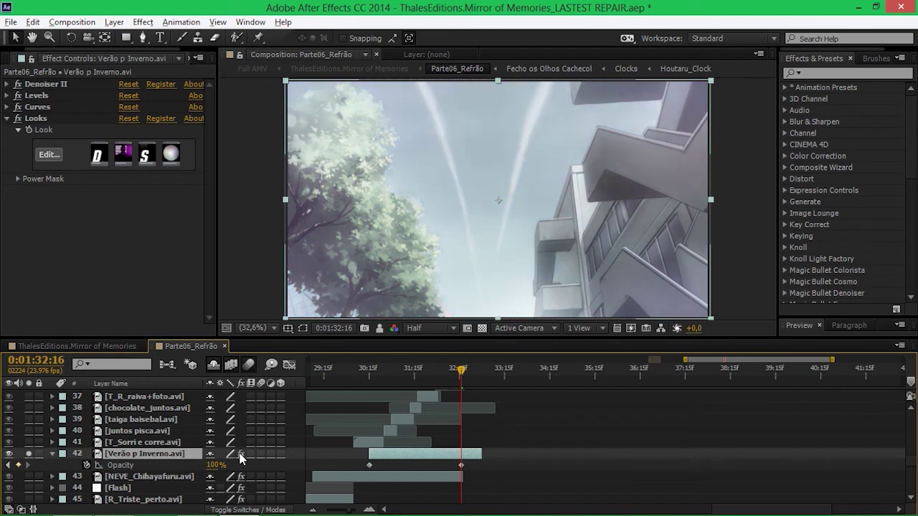
click(52, 454)
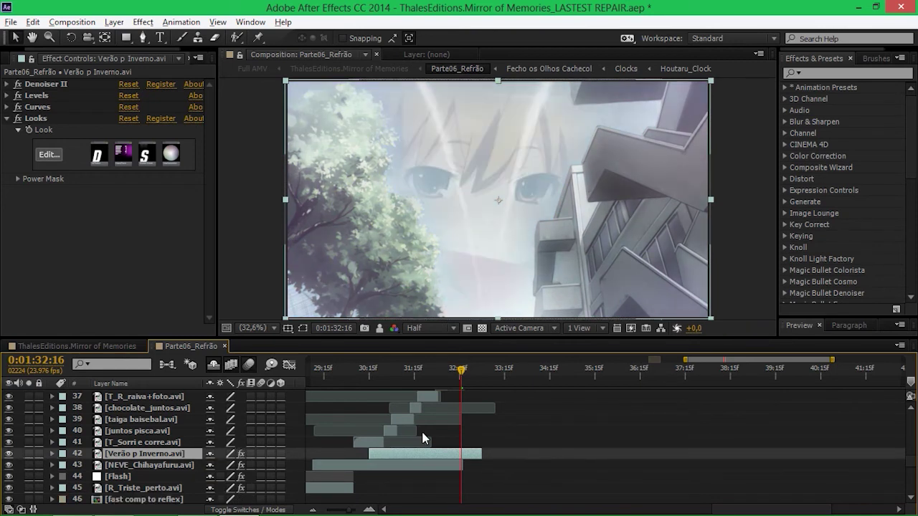
Select J_05.avi and briefly show the blending modes before returning to the layer switches
scroll(425, 405, up, 3)
click(457, 427)
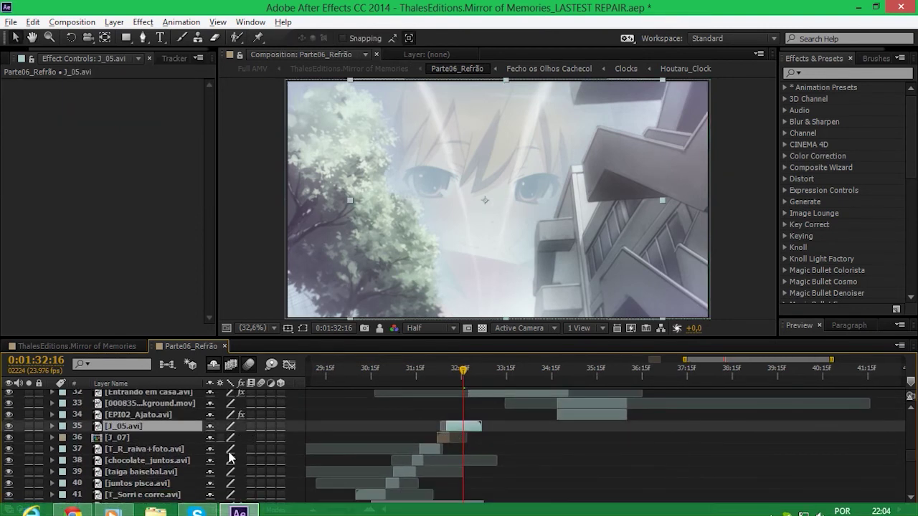
click(247, 509)
click(249, 510)
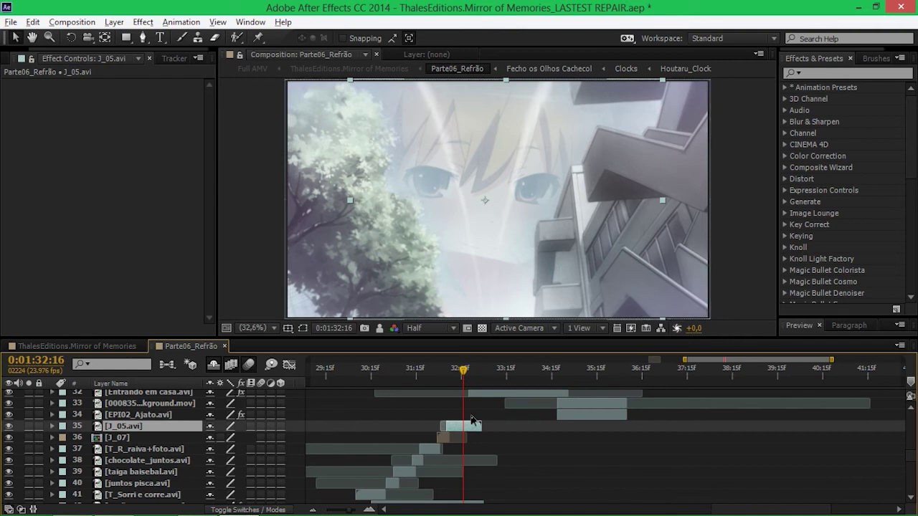
Move to 0:01:33:07, select Entrando em casa.avi, and toggle its effects off and on to compare the hallway shot
scroll(501, 430, up, 2)
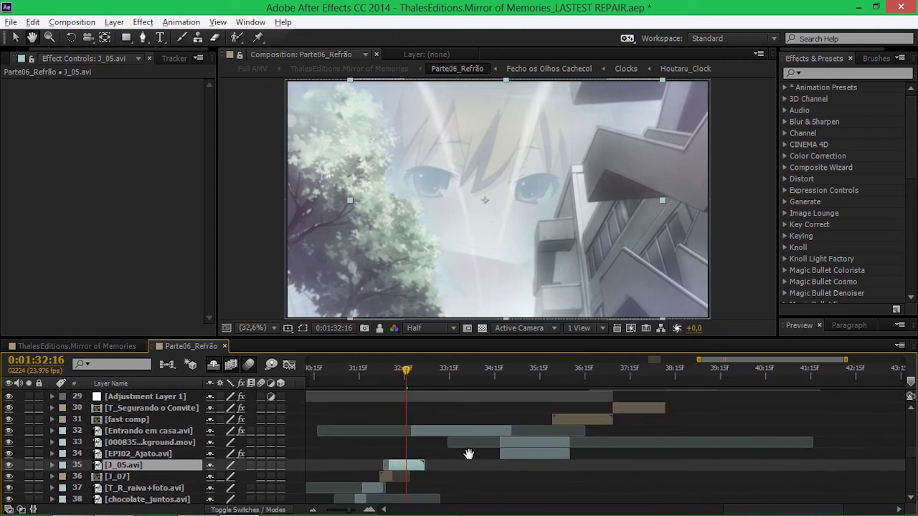
click(150, 454)
click(434, 370)
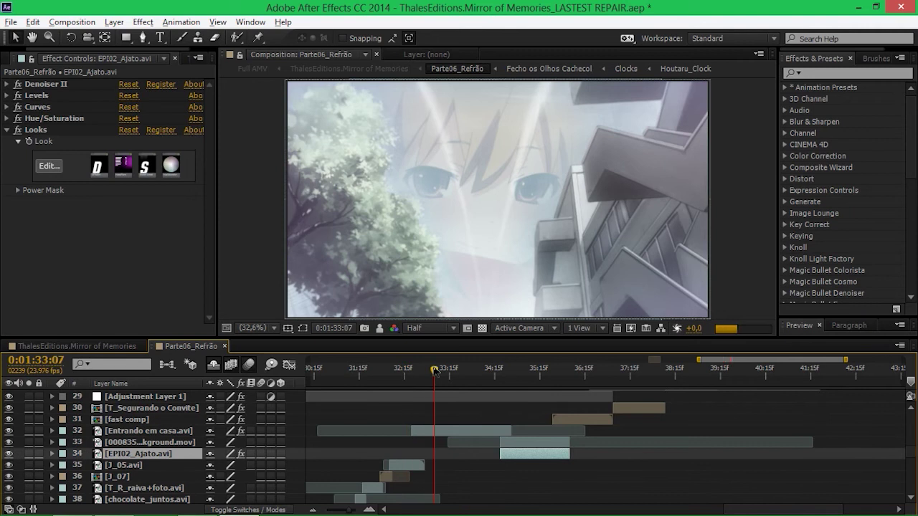
click(446, 432)
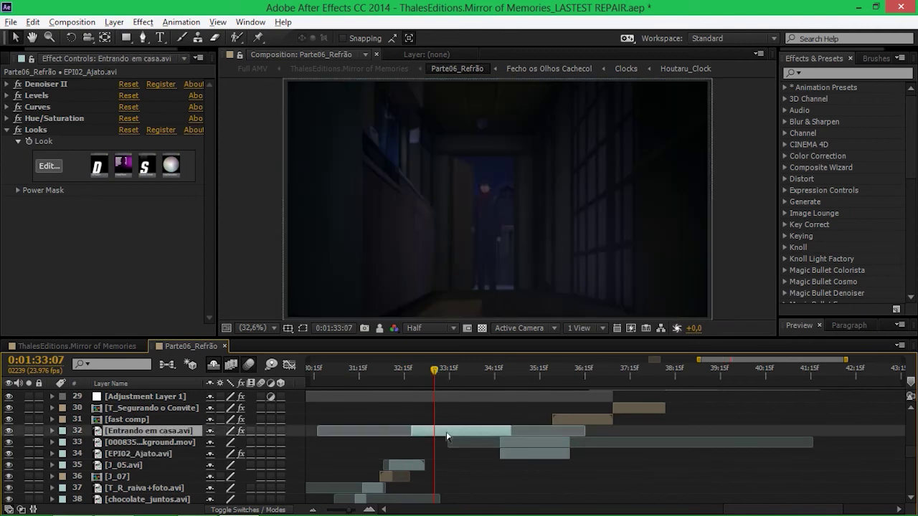
click(241, 431)
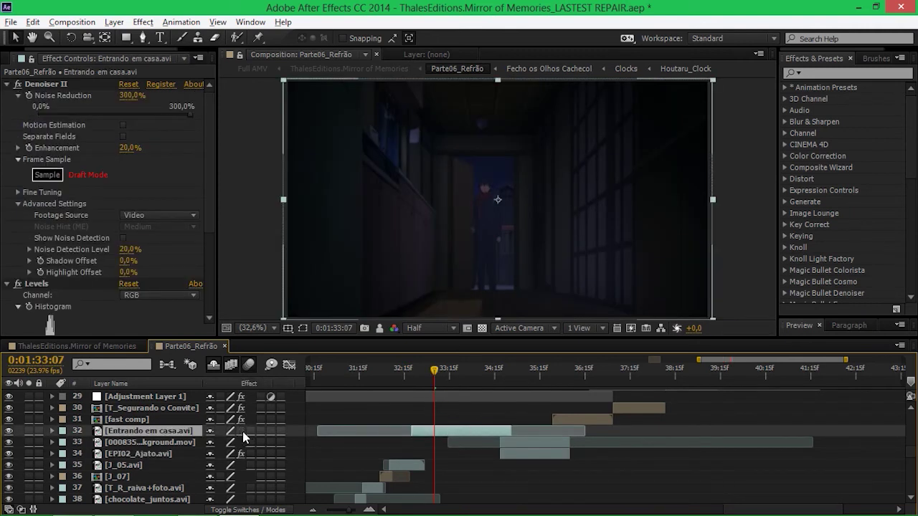
click(241, 430)
Move to 0:01:35:03, select EPI02_Ajato.avi, and toggle its effects off and on to compare the colour grading
click(517, 371)
click(542, 456)
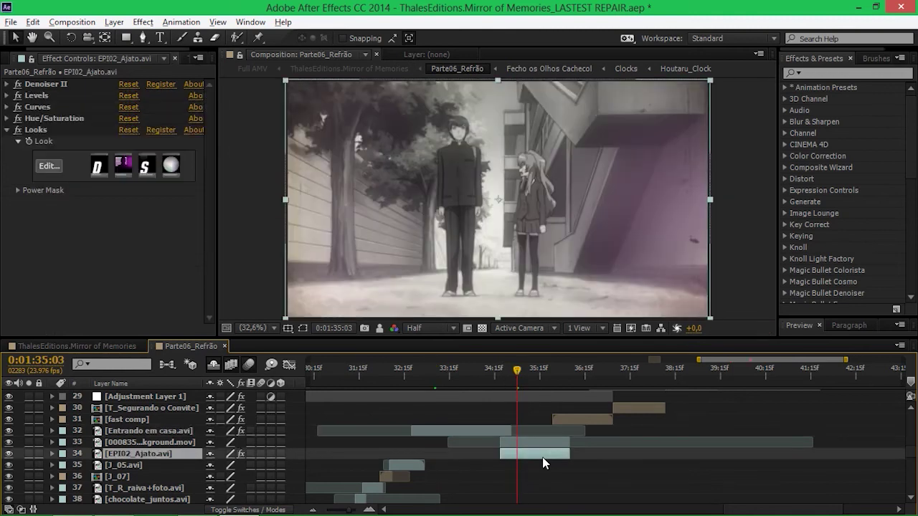
click(242, 455)
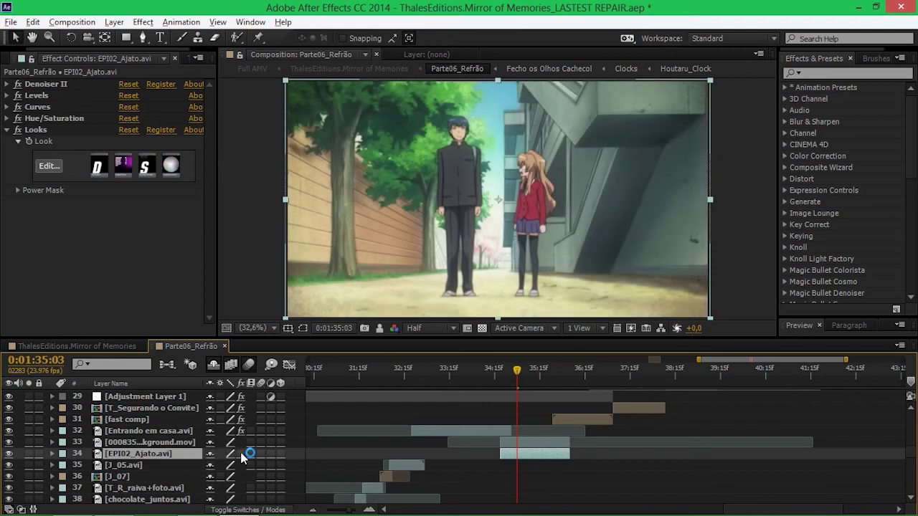
click(241, 453)
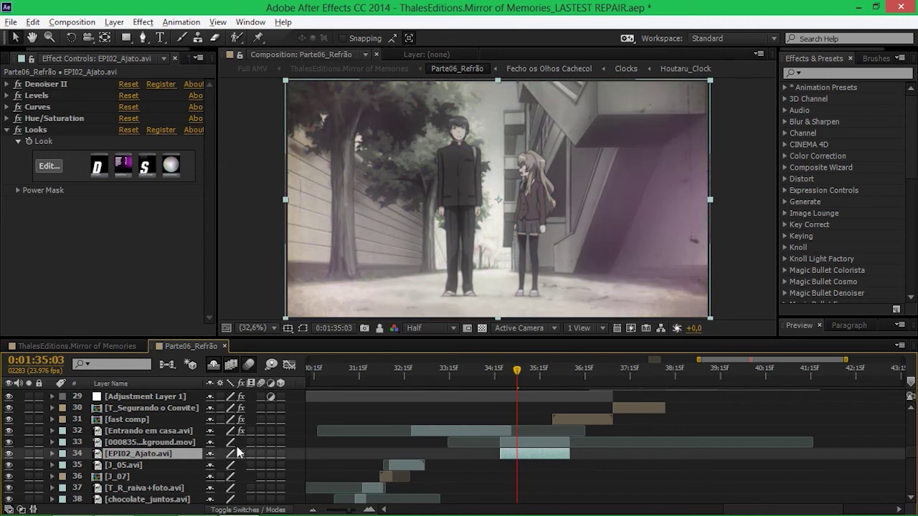
Solo the grunge cinema background above EPI02_Ajato.avi, turn the solo off, and toggle the layer's visibility off and on
click(29, 443)
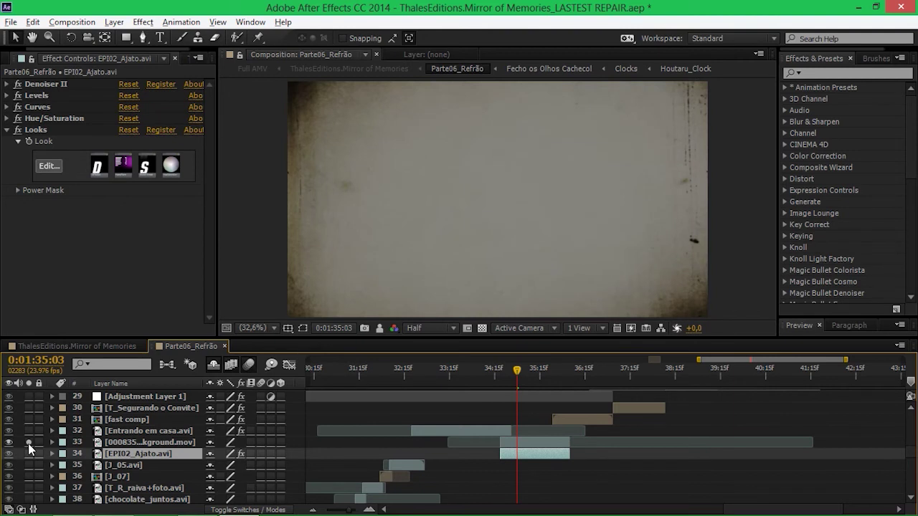
click(28, 443)
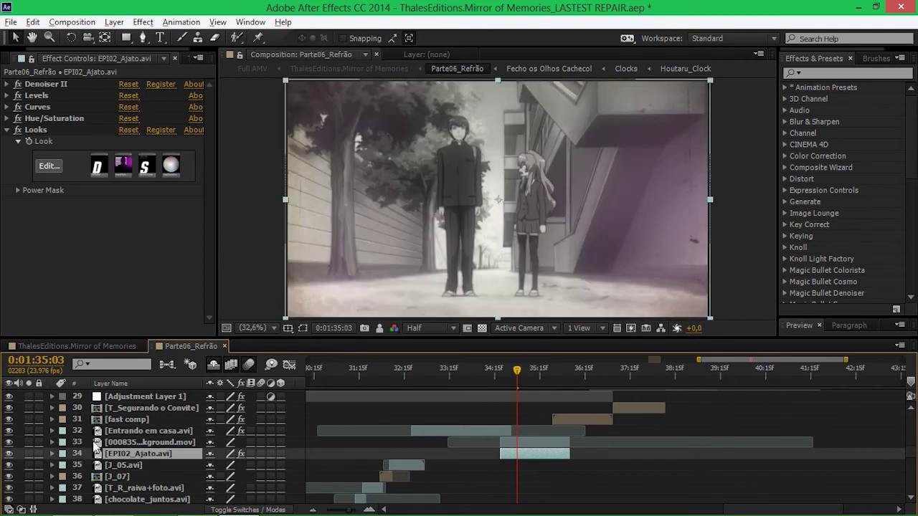
click(9, 442)
click(9, 442)
View the shot at 0:01:36:12, move to 0:01:36:01, select fast comp, and reveal and hide its Opacity property
click(579, 378)
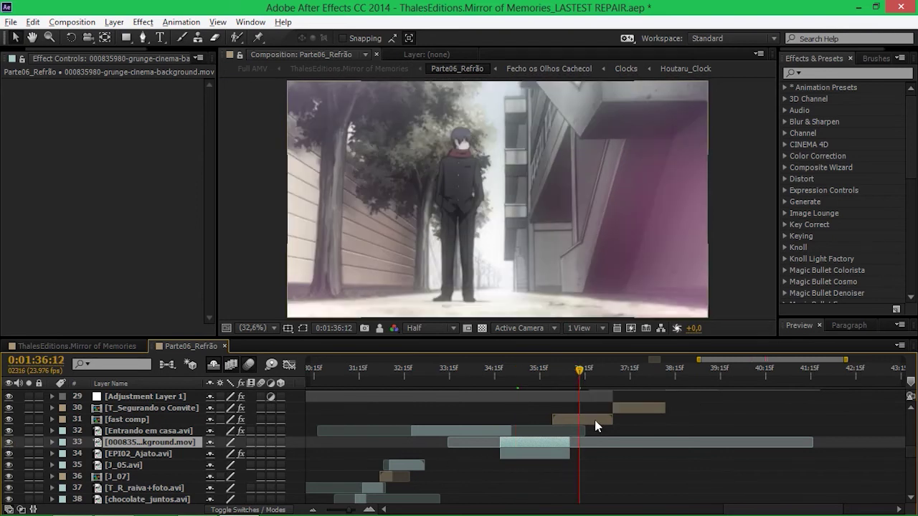
drag(555, 377, 560, 378)
click(582, 421)
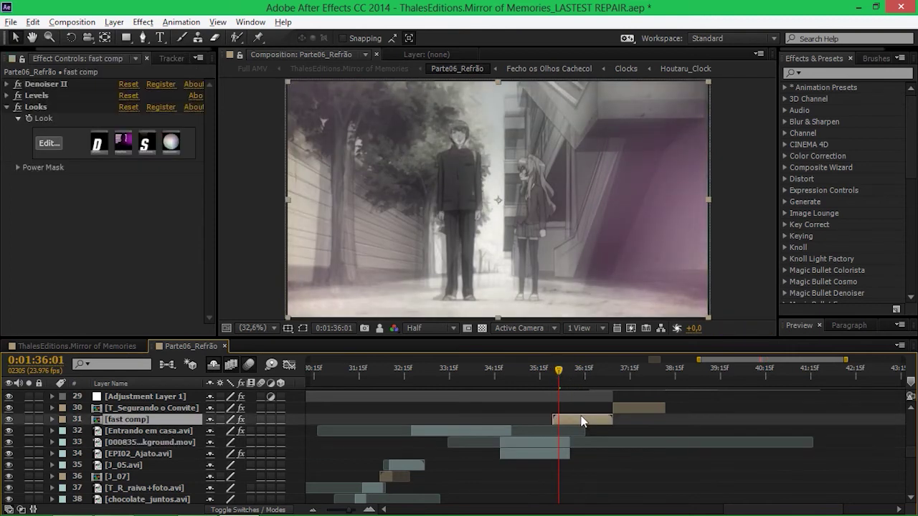
key(t)
key(t)
Select the grunge cinema background layer and reveal and hide its Opacity property
click(550, 445)
key(t)
key(t)
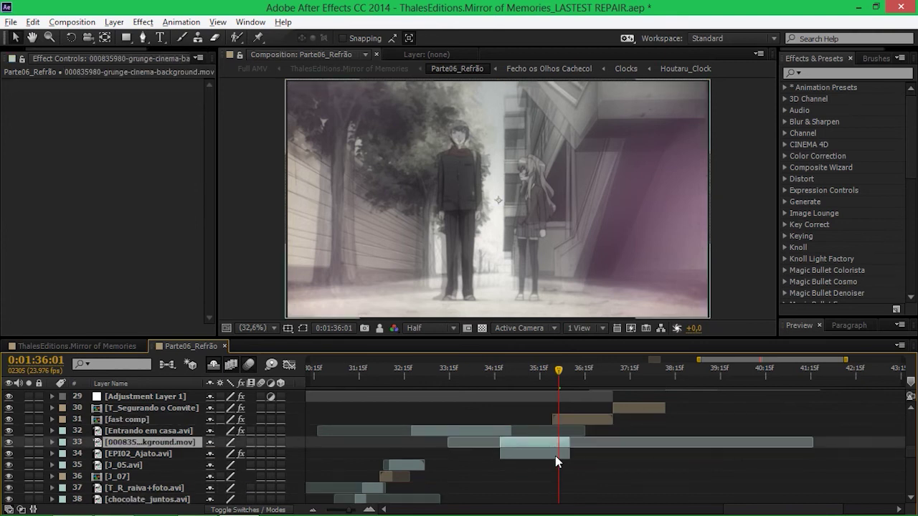
Select EPI02_Ajato.avi and reveal and hide its Opacity property
click(552, 452)
key(t)
key(t)
Open the fast comp composition and scrub back to its start at 0:01:35:21
click(579, 420)
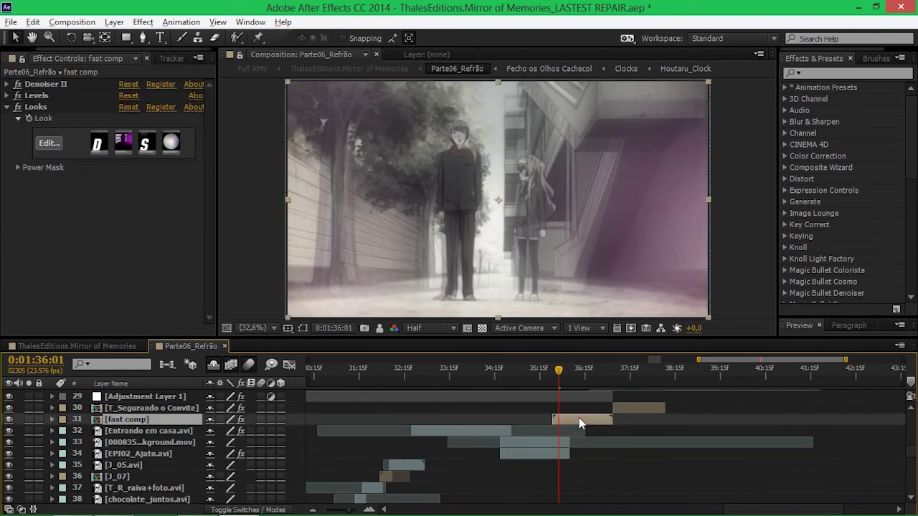
double_click(579, 417)
click(372, 368)
drag(373, 368, 350, 367)
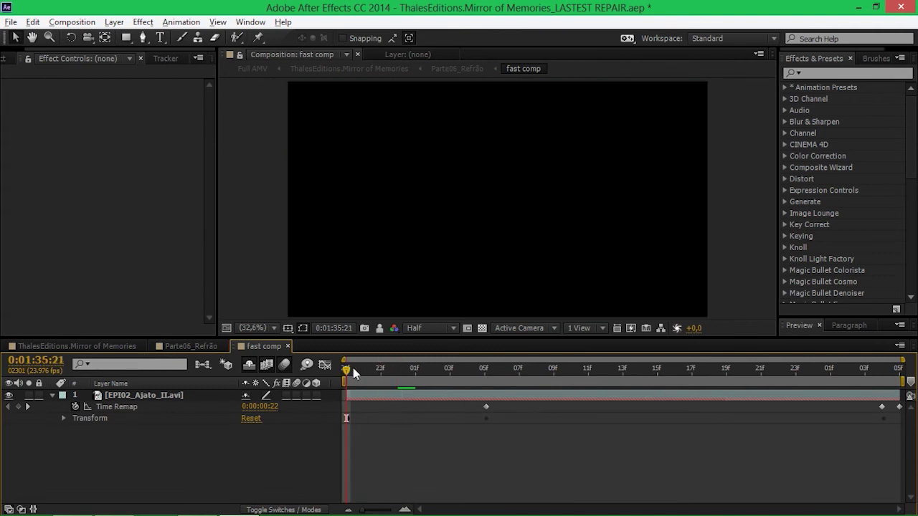
Select EPI02_Ajato_II.avi, scrub through the fade to 0:01:37:01, and reveal the layer's keyframed properties
click(149, 396)
key(t)
drag(348, 370, 829, 380)
key(u)
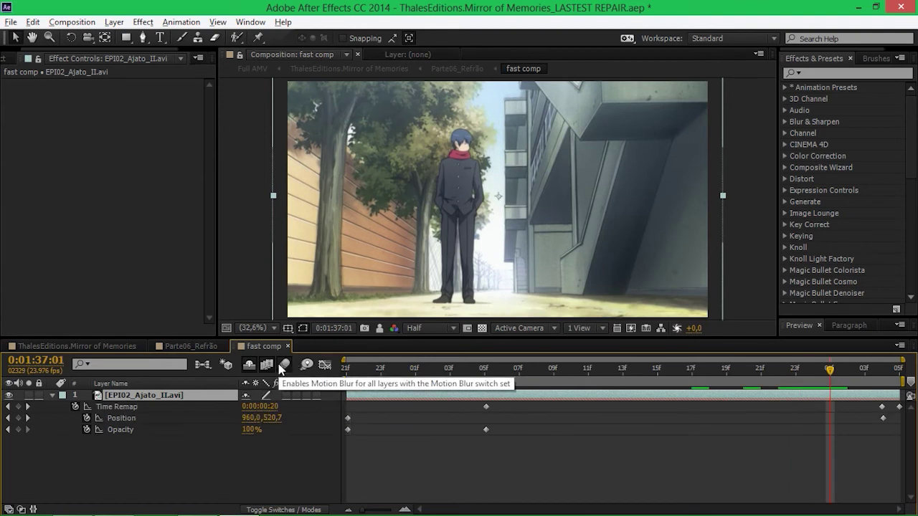
Scrub fast comp again from its start to view the animated move, and close the composition
click(349, 369)
drag(352, 372, 622, 373)
click(288, 346)
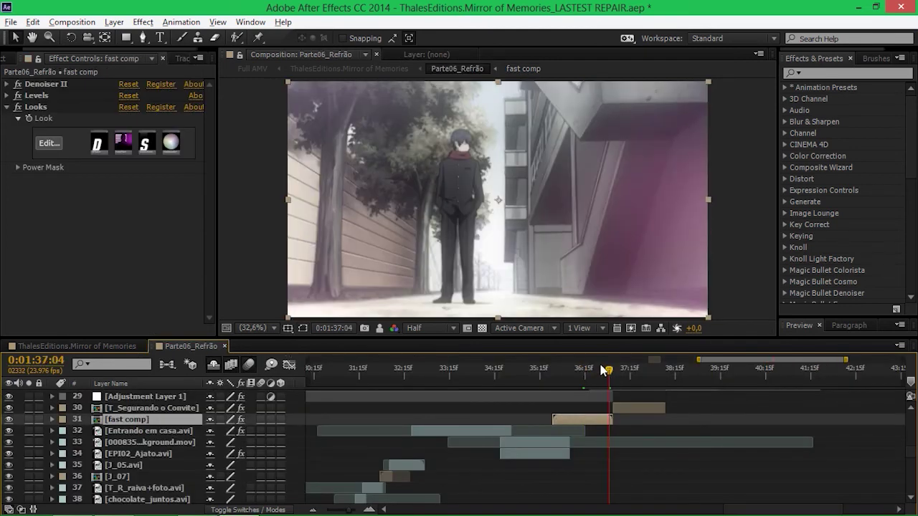
Select Adjustment Layer 1 above fast comp and toggle its visibility off and on to compare the look
key(space)
drag(580, 432, 426, 483)
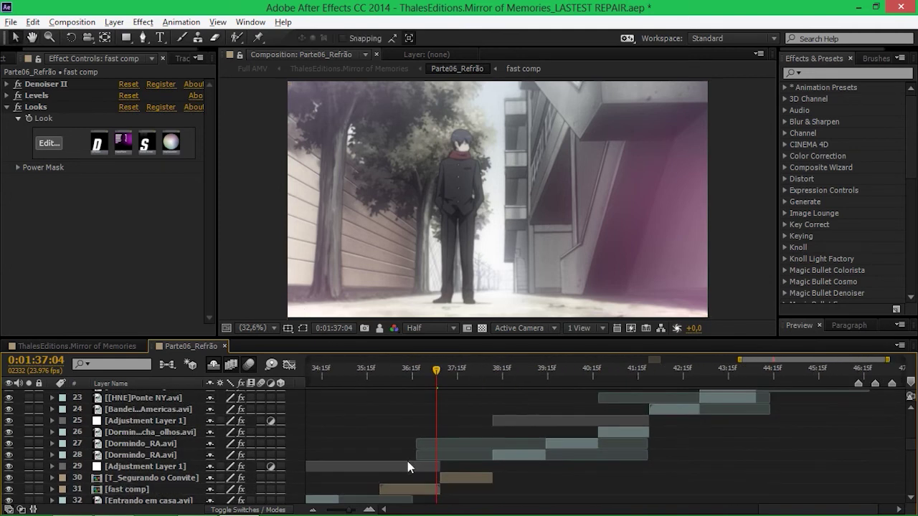
click(407, 463)
click(8, 467)
click(9, 466)
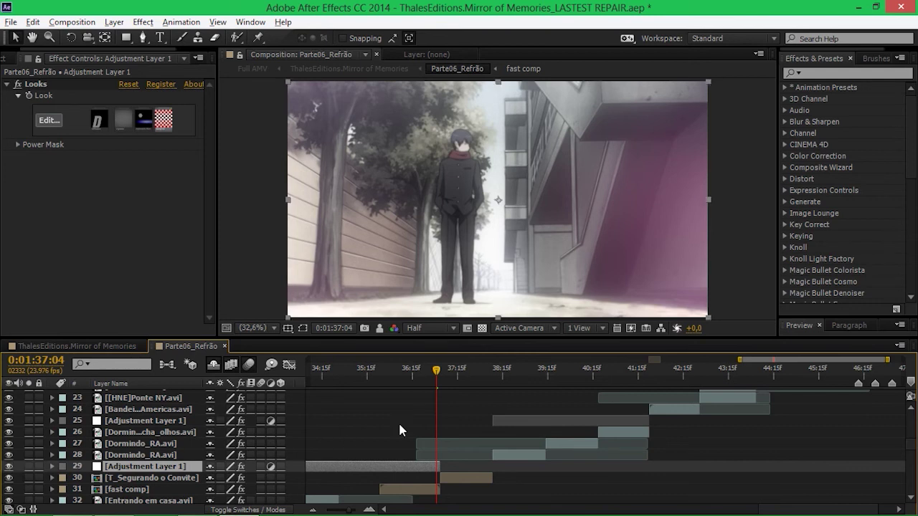
Move to 0:01:37:19 and open the T_Segurando o Convite composition
click(464, 370)
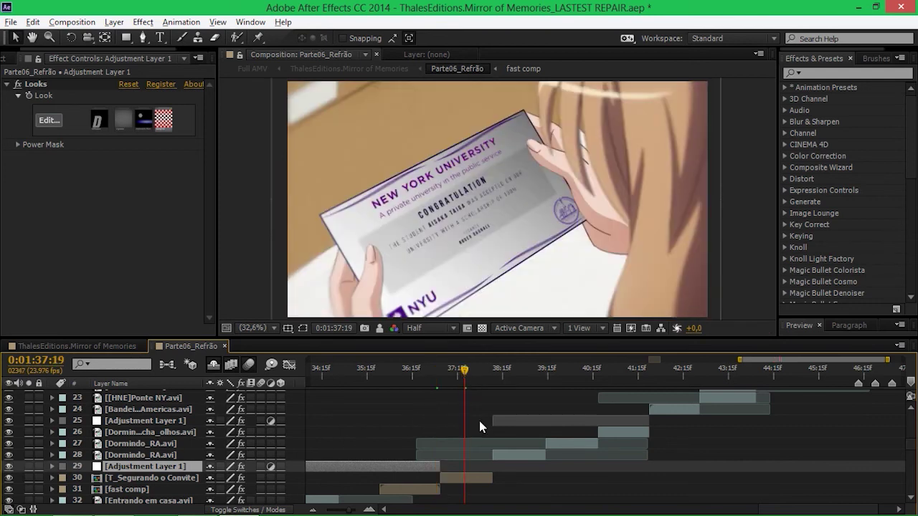
click(484, 478)
double_click(481, 480)
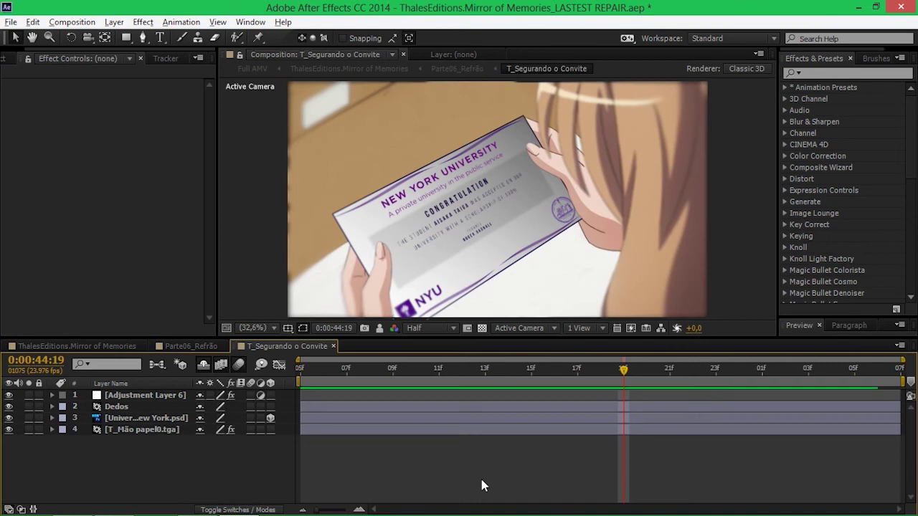
Solo T_Mão papel0.tga, toggle its effects off and on, select its Paint effect, and turn the solo off
click(28, 429)
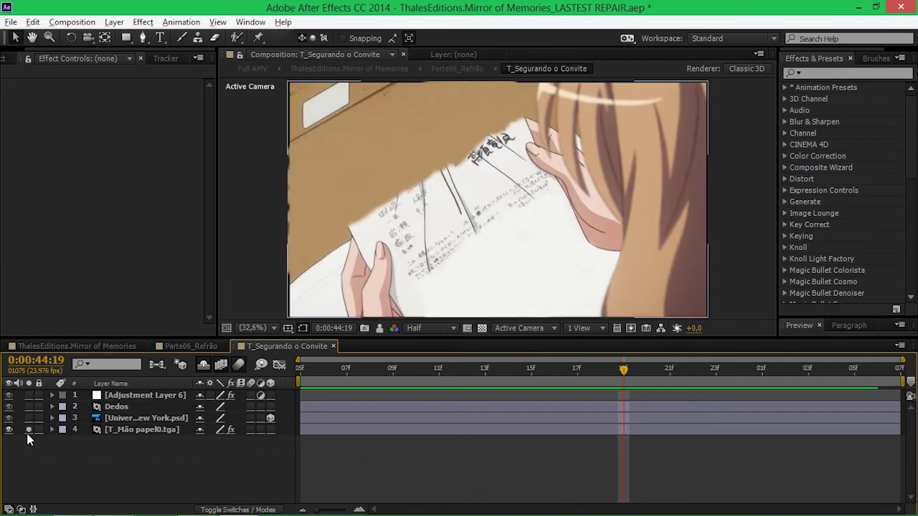
click(231, 429)
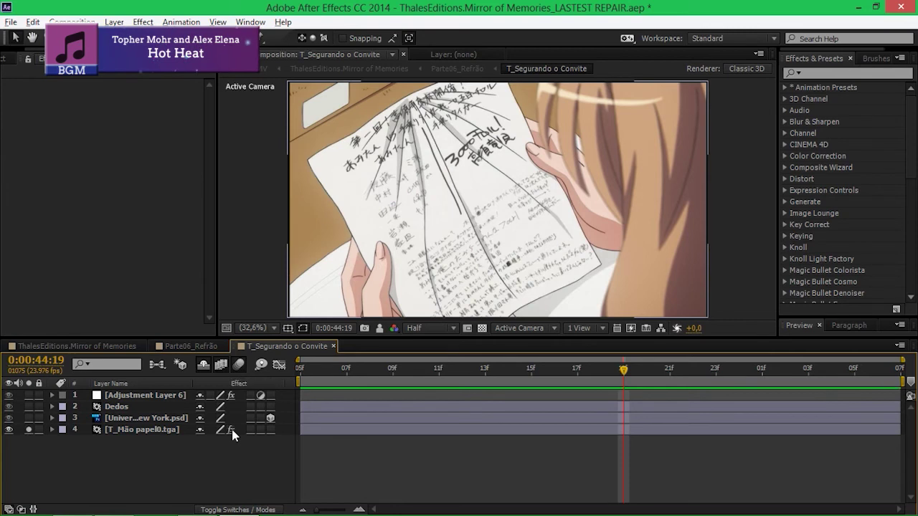
click(230, 429)
click(143, 430)
click(53, 83)
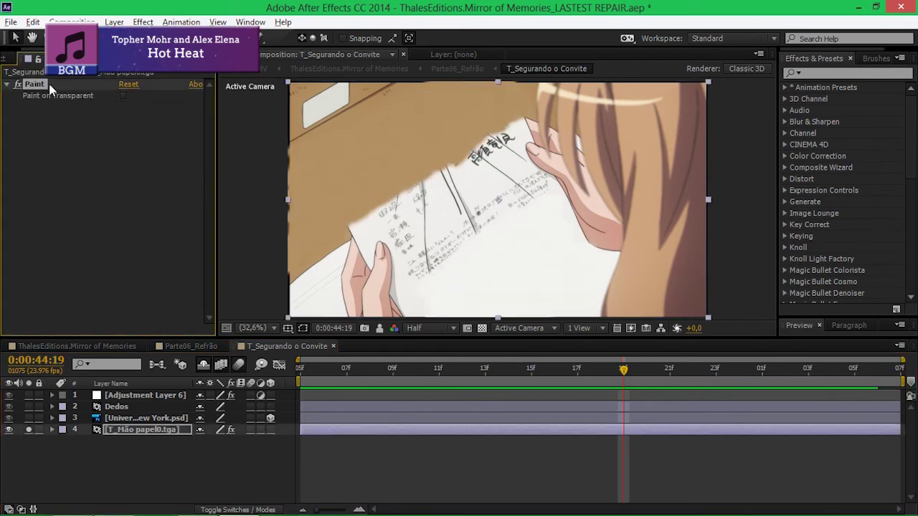
click(28, 429)
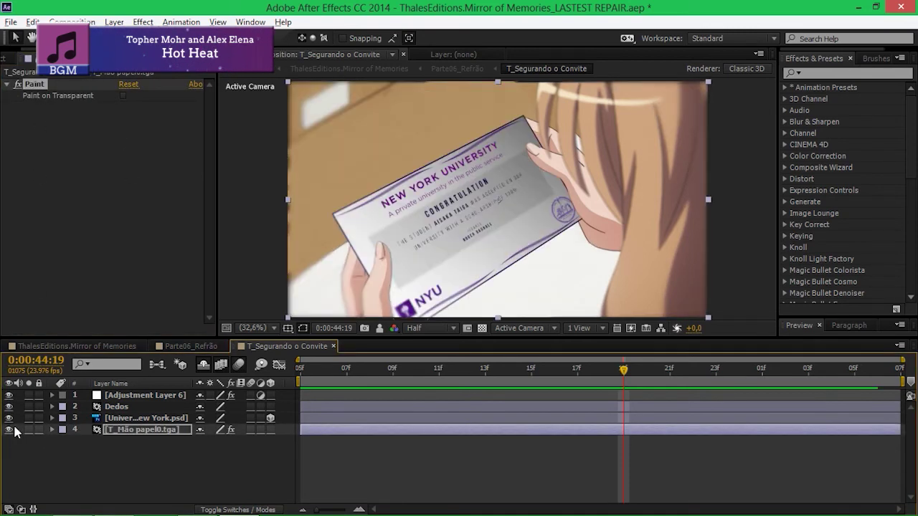
Solo the New York University PSD layer and the Dedos layer in turn, and turn both solos off
click(28, 418)
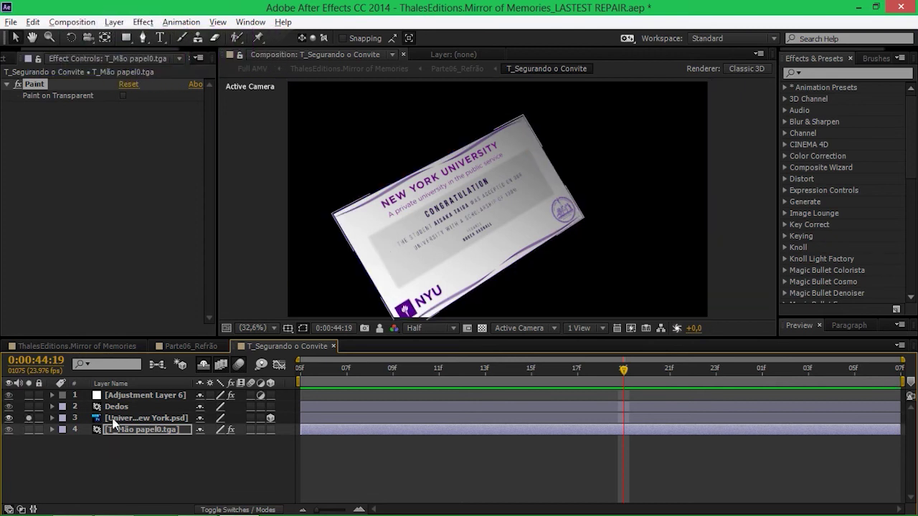
click(29, 407)
click(28, 418)
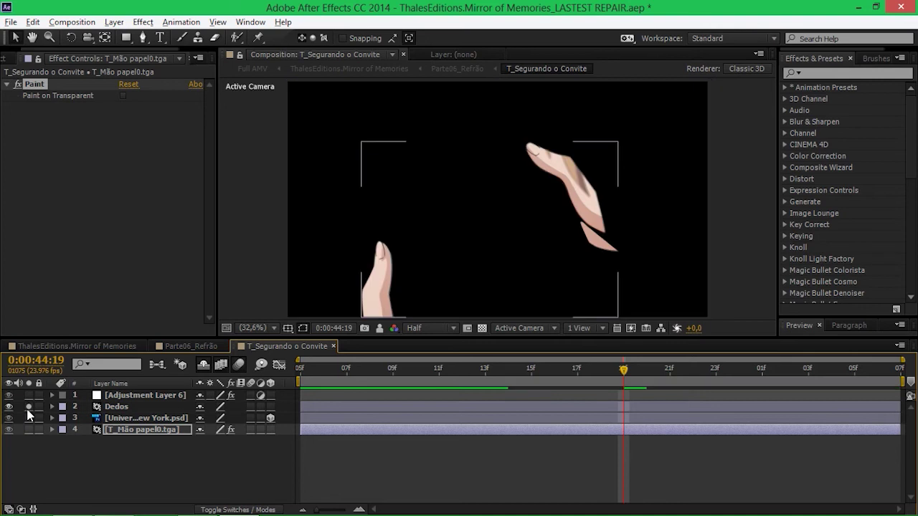
click(29, 407)
Select Adjustment Layer 6, toggle its effects to check the Looks filter, and close the composition
click(111, 396)
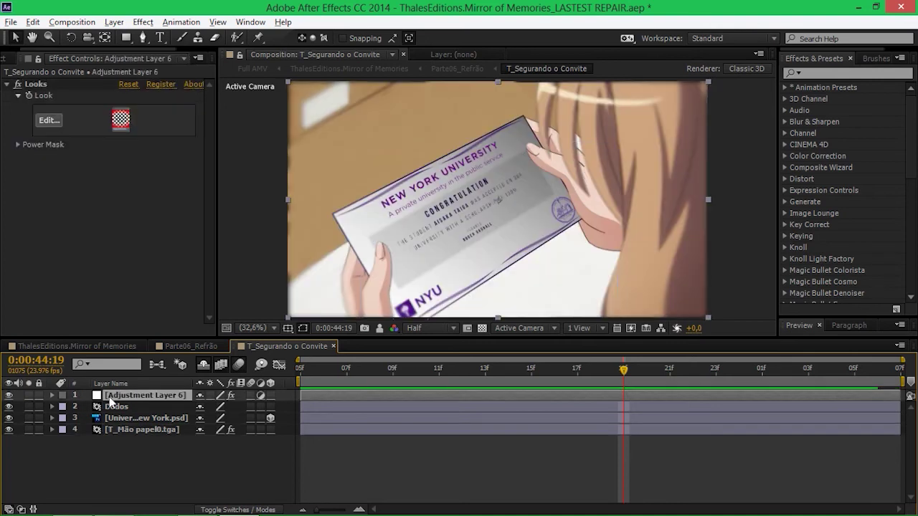
click(230, 395)
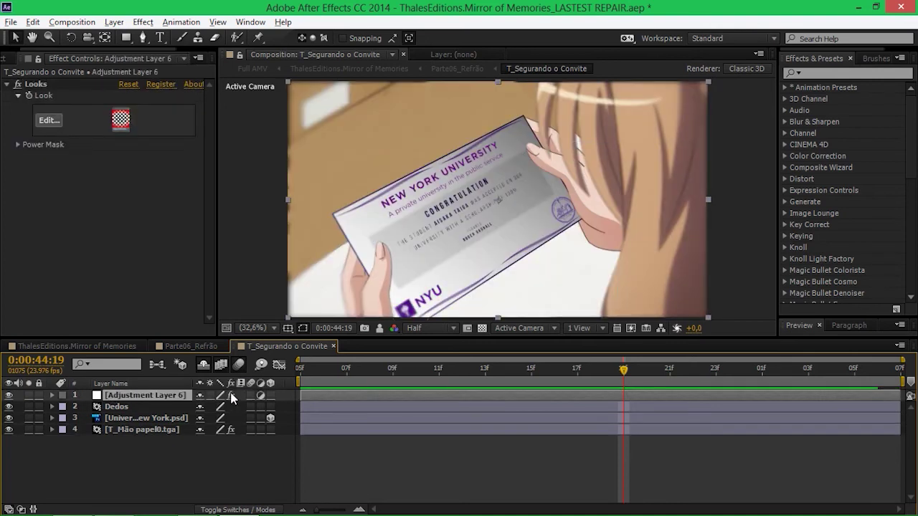
click(334, 346)
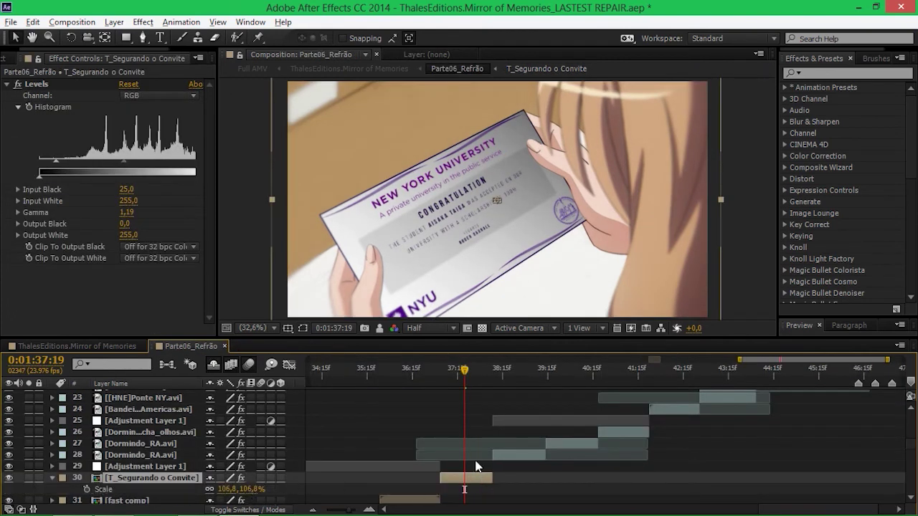
Move to 0:01:39:00 and inspect the effects on the lower Dormindo_RA.avi layer and on the Adjustment Layer 1 above it
click(521, 385)
click(520, 455)
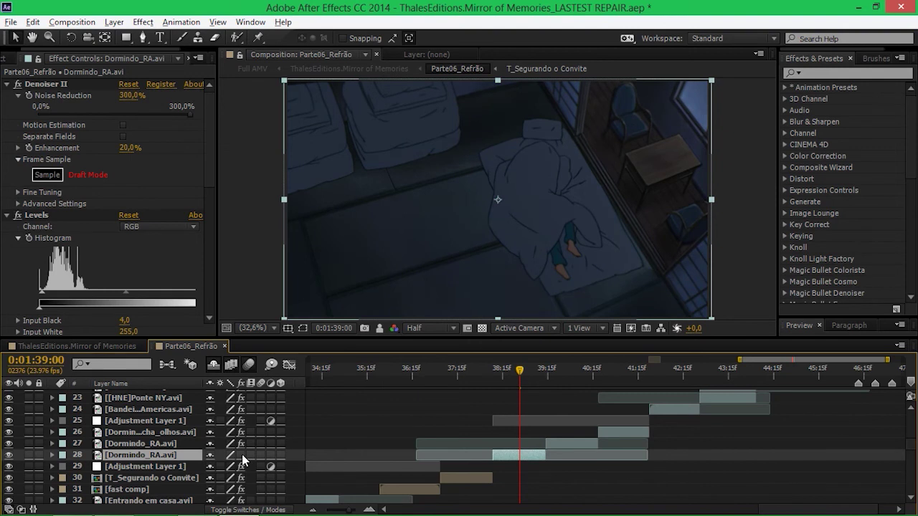
click(525, 415)
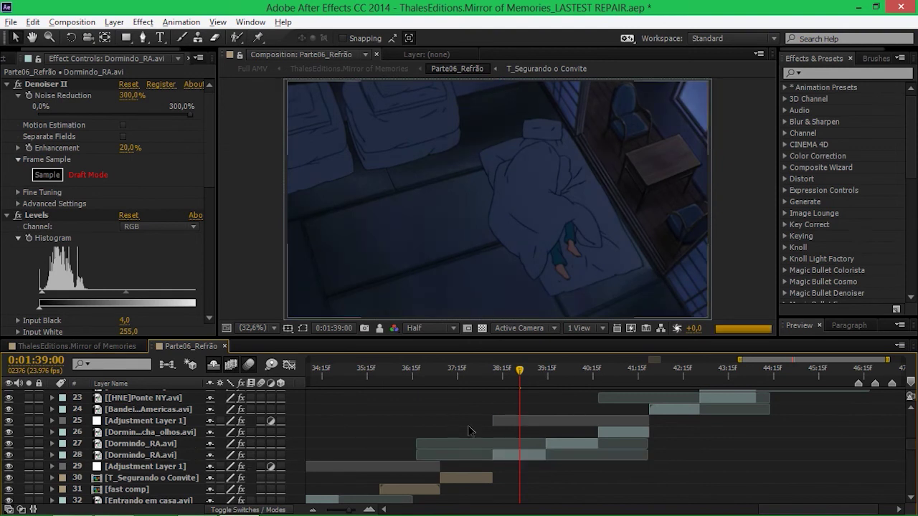
click(584, 424)
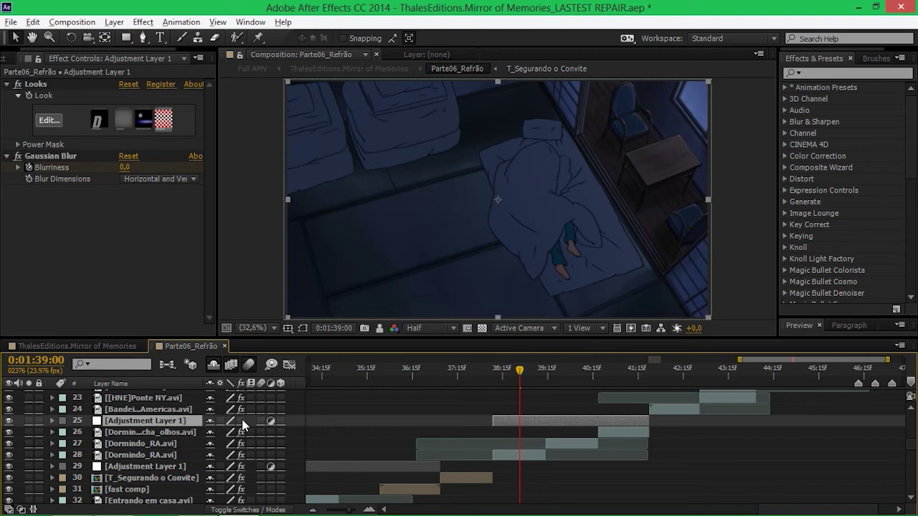
Move to 0:01:40:03 and reveal and hide the Gaussian Blur keyframes of the selected Adjustment Layer 1
click(568, 368)
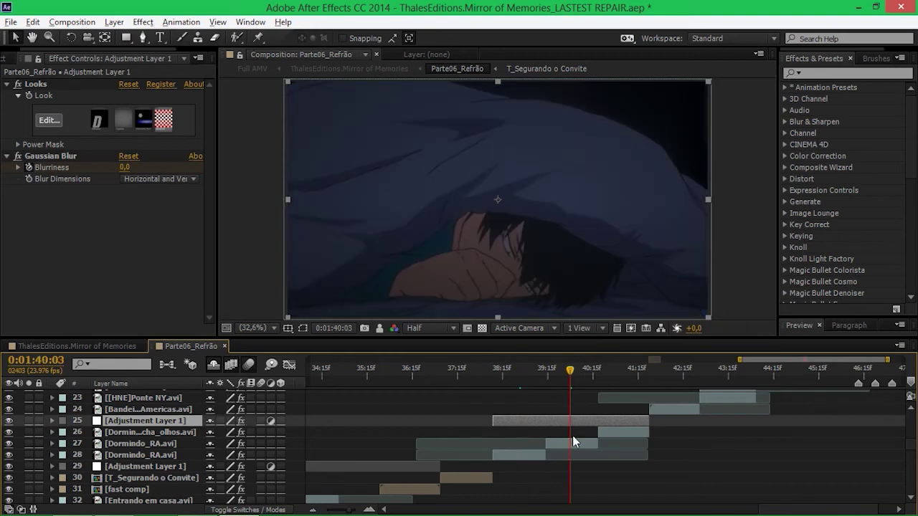
key(u)
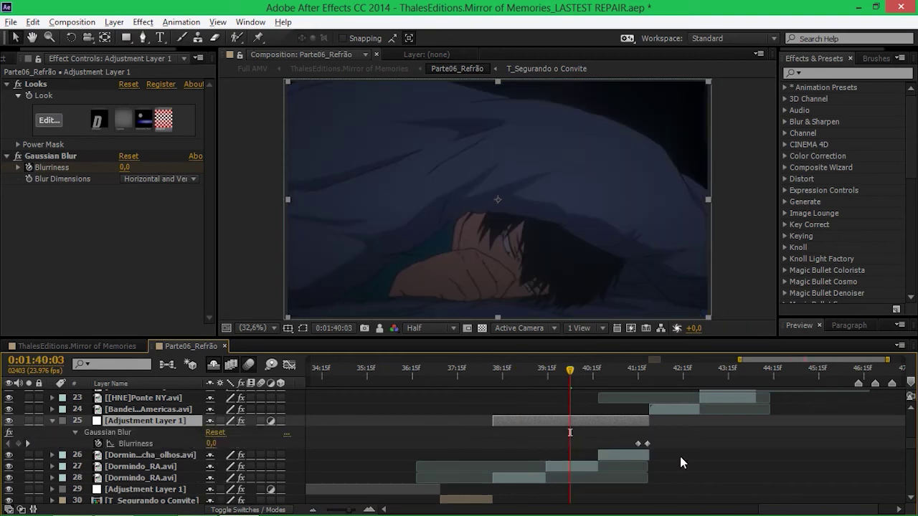
key(u)
Inspect the upper Dormindo_RA.avi's effects, and those of Dormindo_RA_fecha_olhos.avi at 0:01:41:04
click(584, 444)
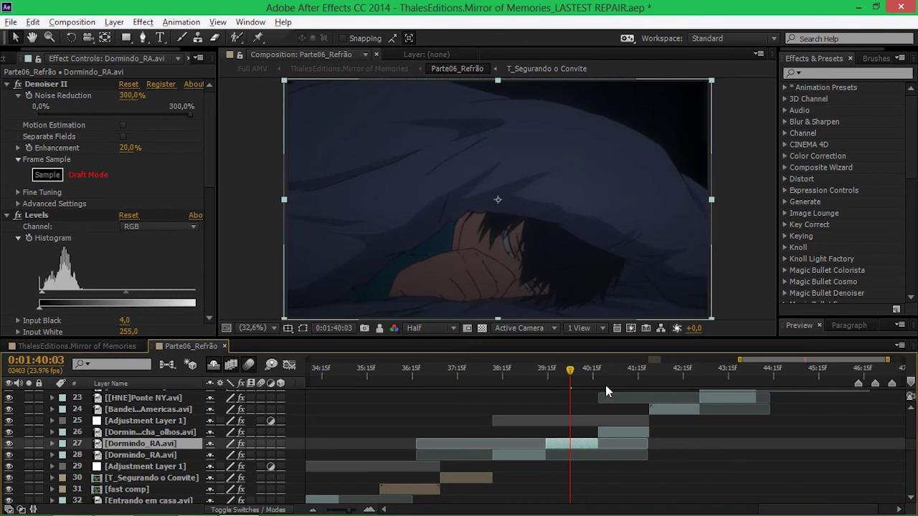
click(616, 364)
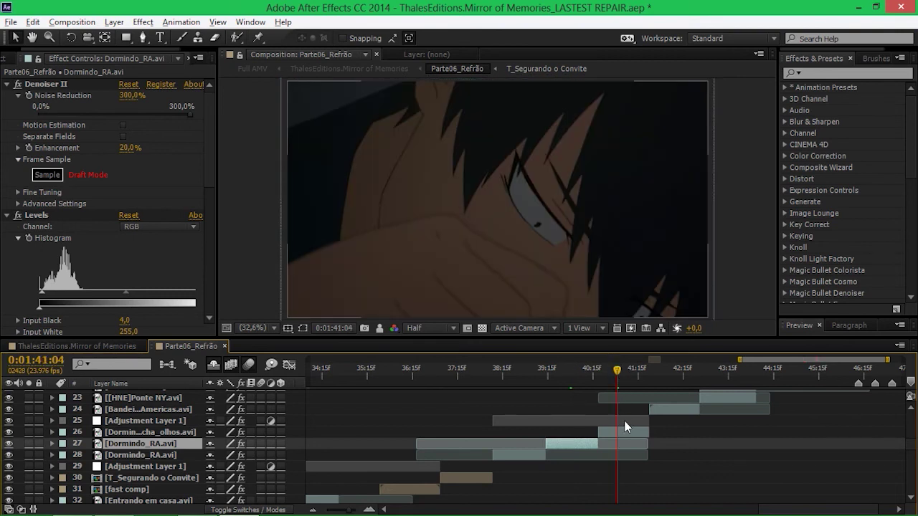
click(627, 430)
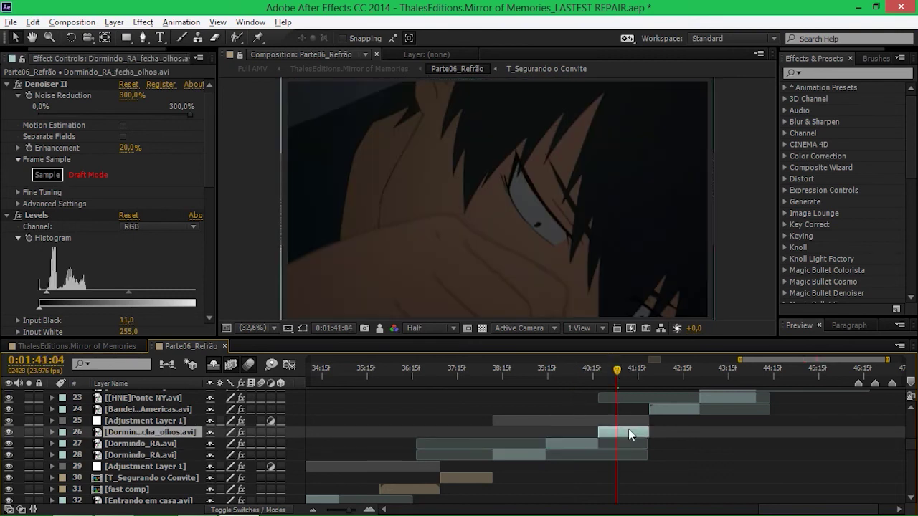
click(240, 433)
Move to 0:01:42:06, select Bandeiras Americas.avi, and toggle its effects off and on to compare the colour grading
click(664, 370)
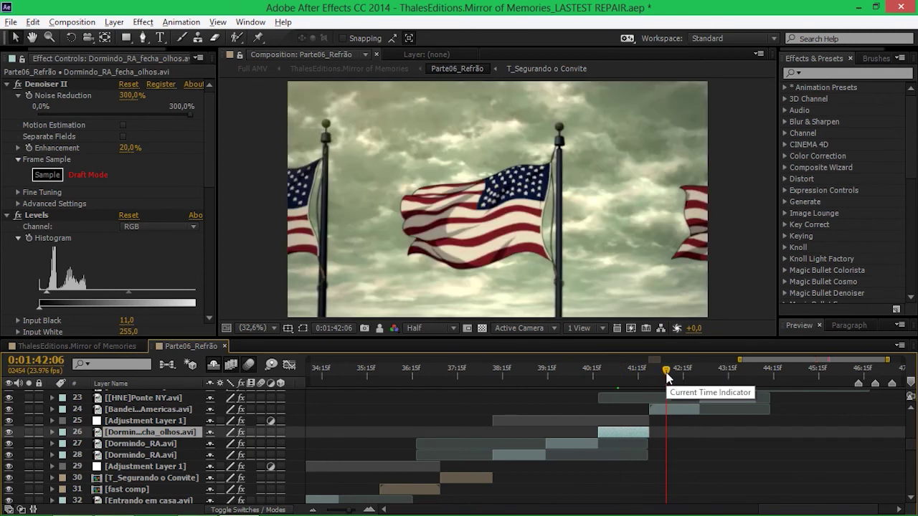
click(654, 408)
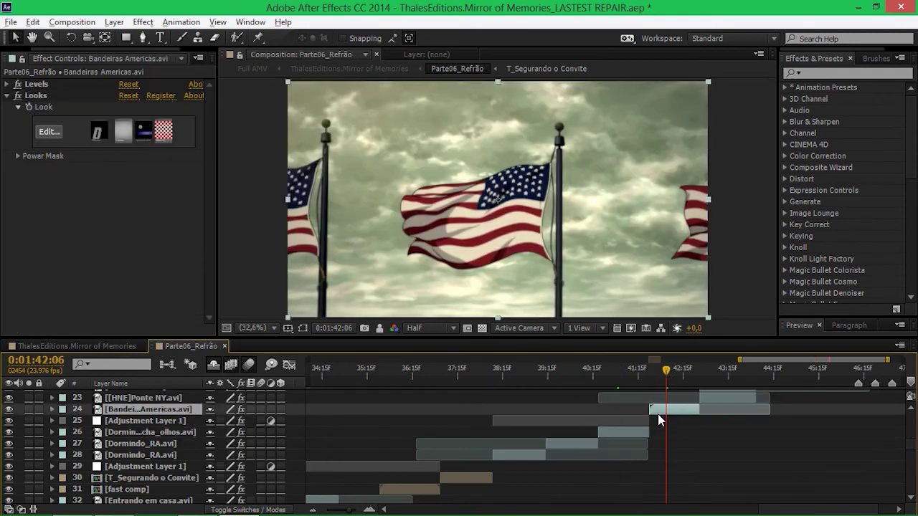
click(242, 409)
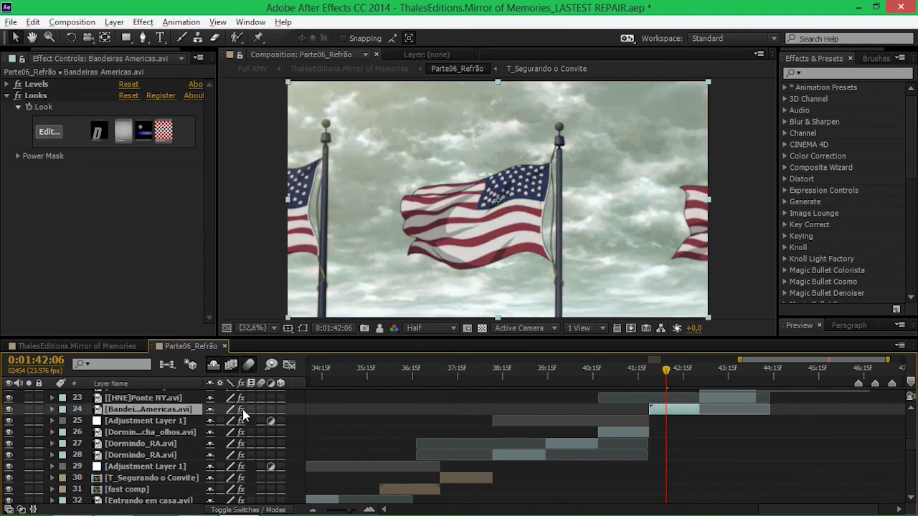
click(241, 409)
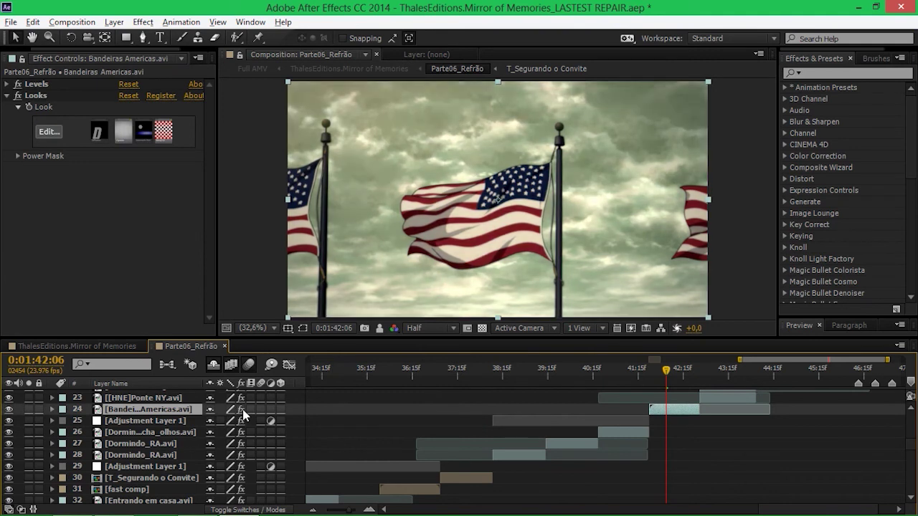
click(241, 410)
click(242, 409)
Move to the traffic shot at 0:01:43:04 and select carros EUA.avi
click(707, 368)
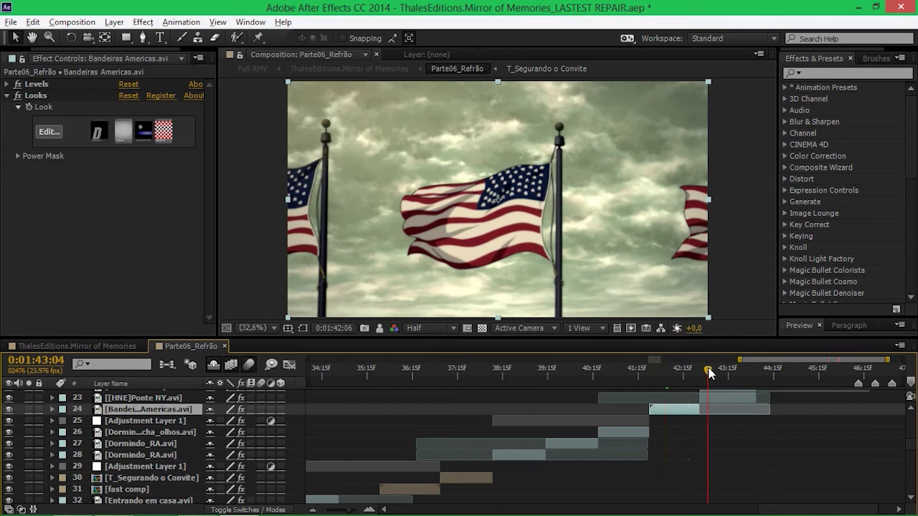
drag(685, 427, 620, 491)
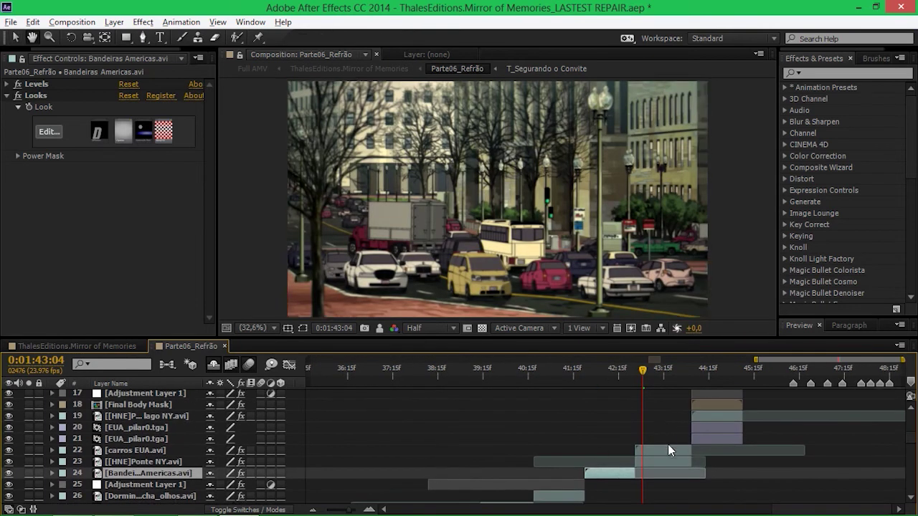
click(668, 452)
Check [HNE]Ponte NY.avi by toggling its effects and solo, and delete the layer
click(652, 463)
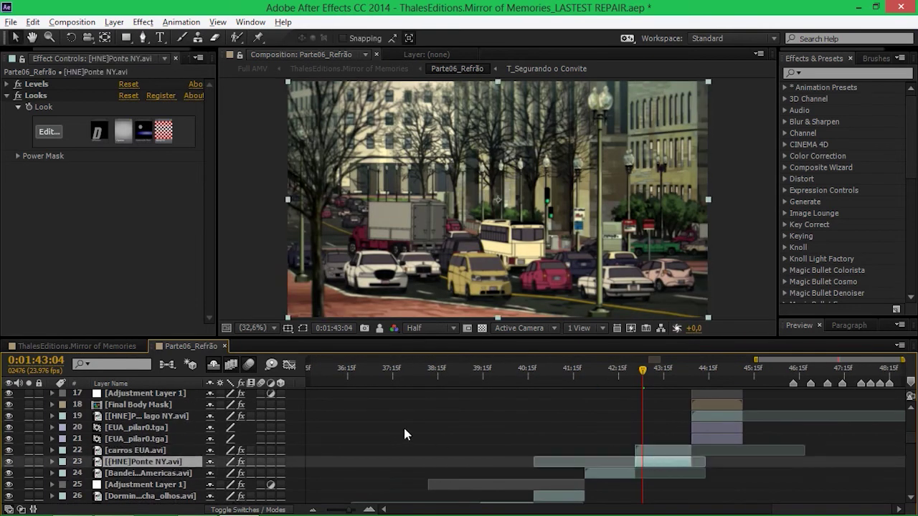
click(241, 464)
click(30, 462)
click(29, 464)
key(Delete)
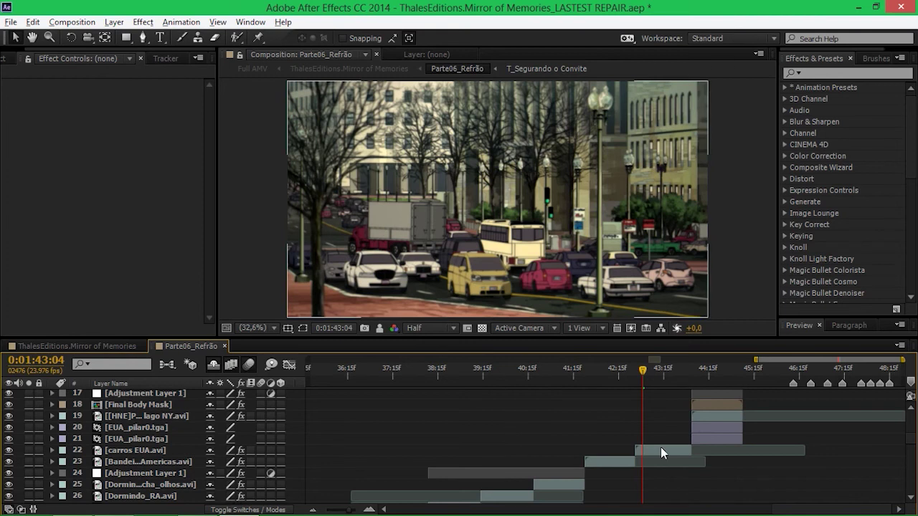
Select carros EUA.avi and toggle its effects to compare the traffic shot's colour grading
click(661, 449)
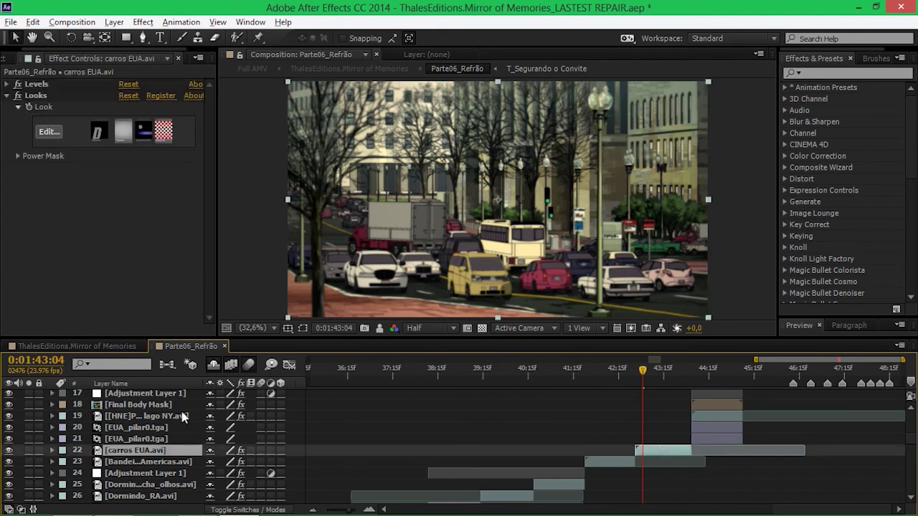
click(240, 450)
scroll(543, 452, up, 3)
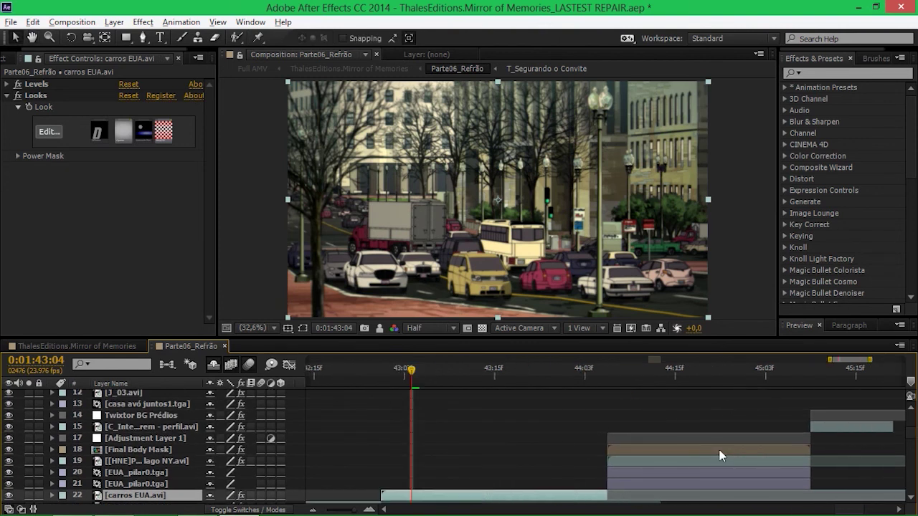
Move to the waterfront shot at 0:01:44:17, after the traffic shot
scroll(719, 453, down, 2)
alt+scroll(715, 446, up, 2)
drag(729, 438, 551, 462)
click(516, 377)
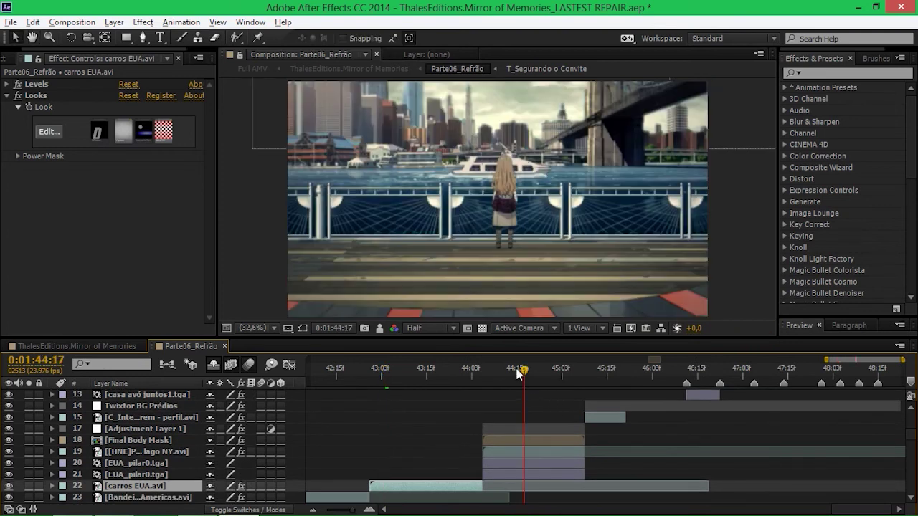
Solo and unsolo each of the two EUA_pilar0.tga layers in turn to check the sky pieces
click(542, 475)
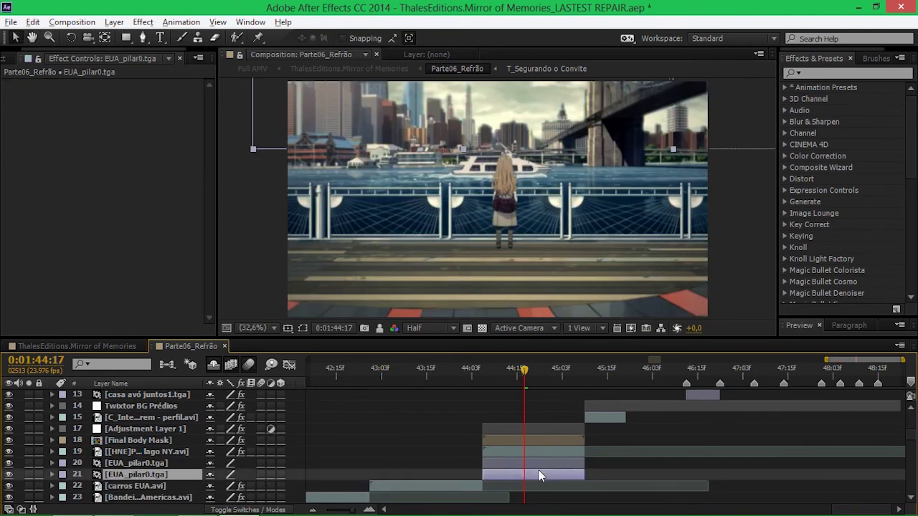
click(29, 475)
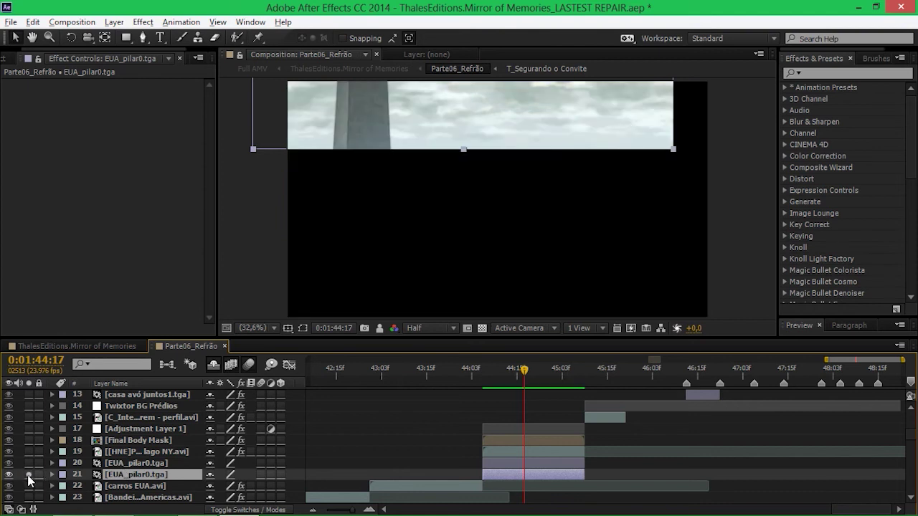
click(28, 475)
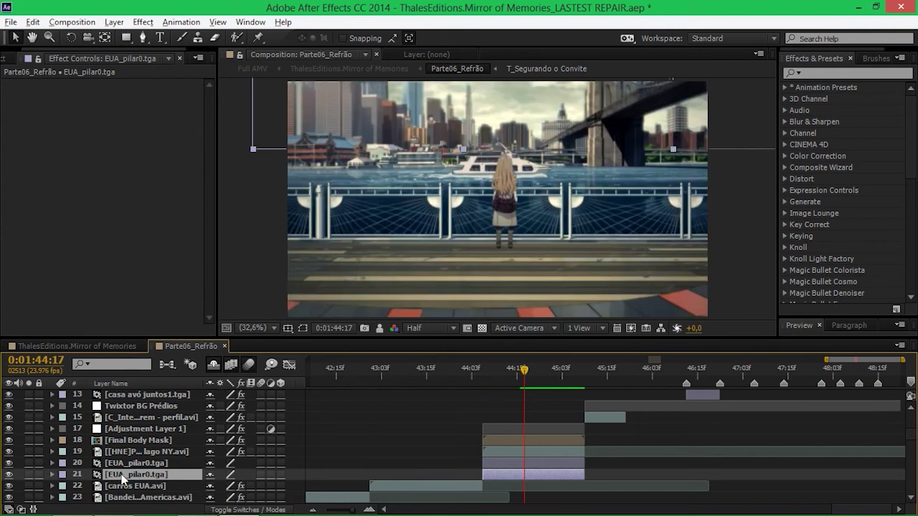
click(99, 464)
click(28, 463)
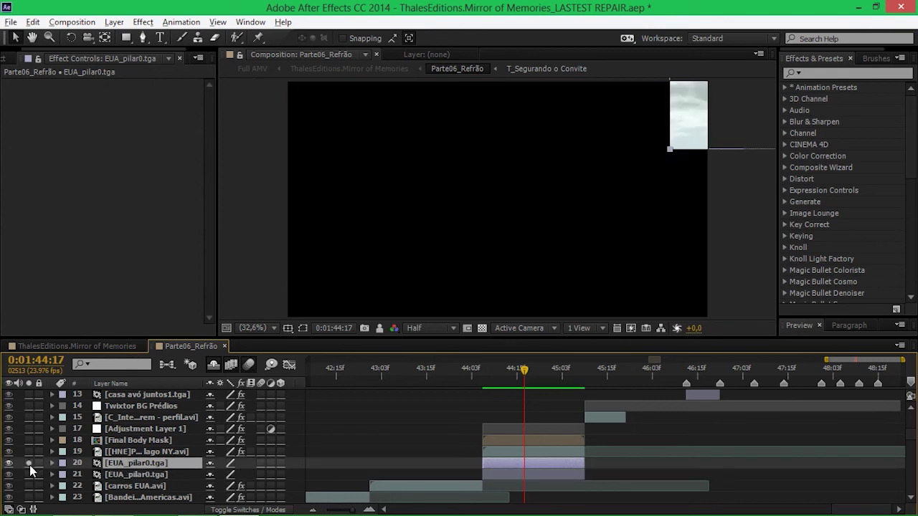
click(28, 463)
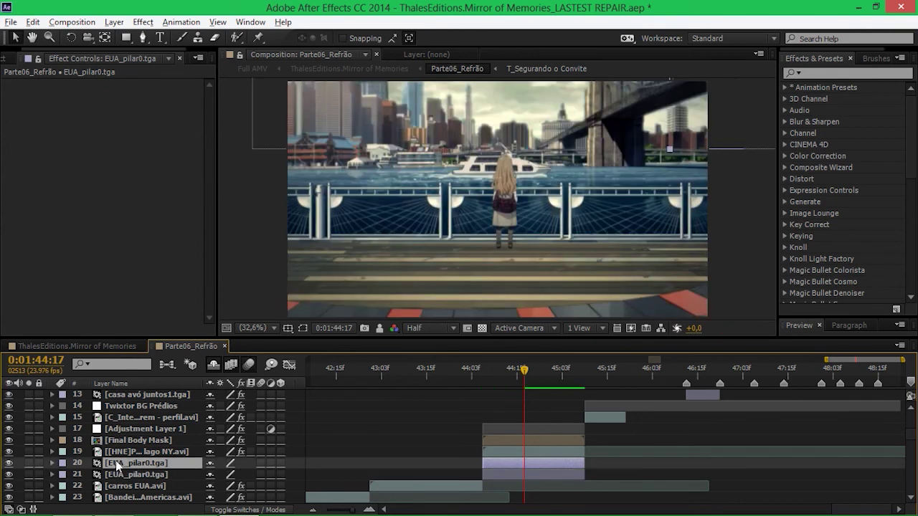
Solo [HNE]Praça lago NY.avi, open it in its own layer viewer, and set the view to Masks
click(118, 453)
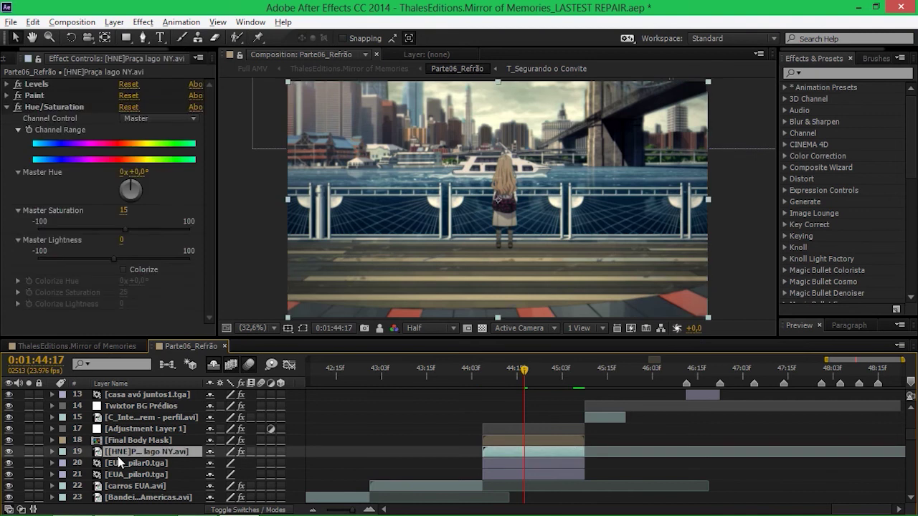
click(30, 450)
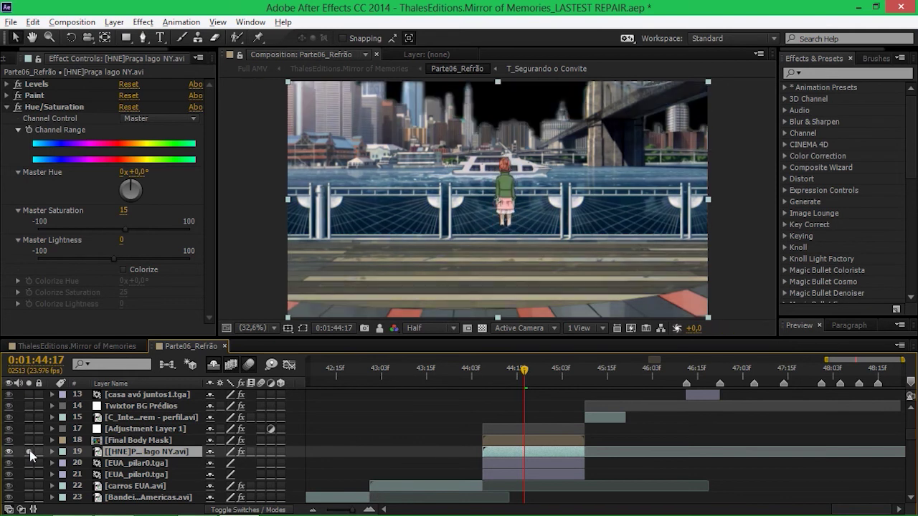
double_click(156, 453)
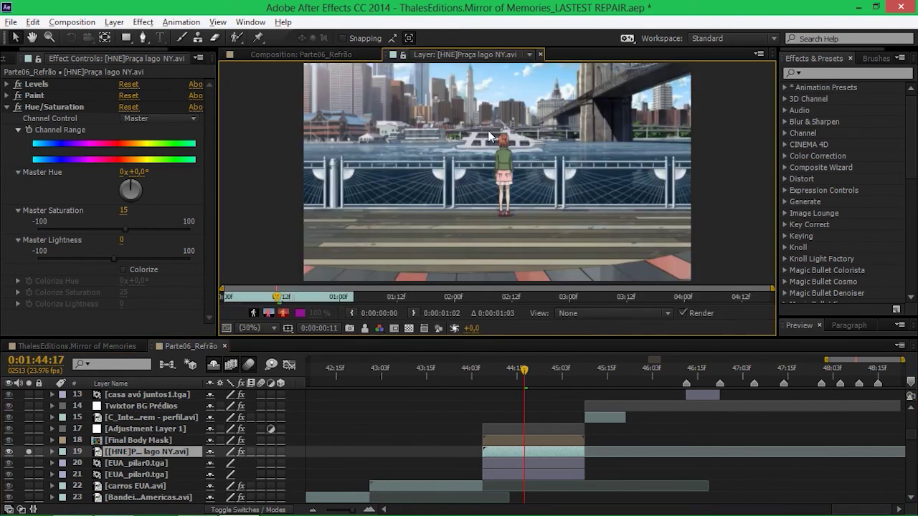
click(529, 55)
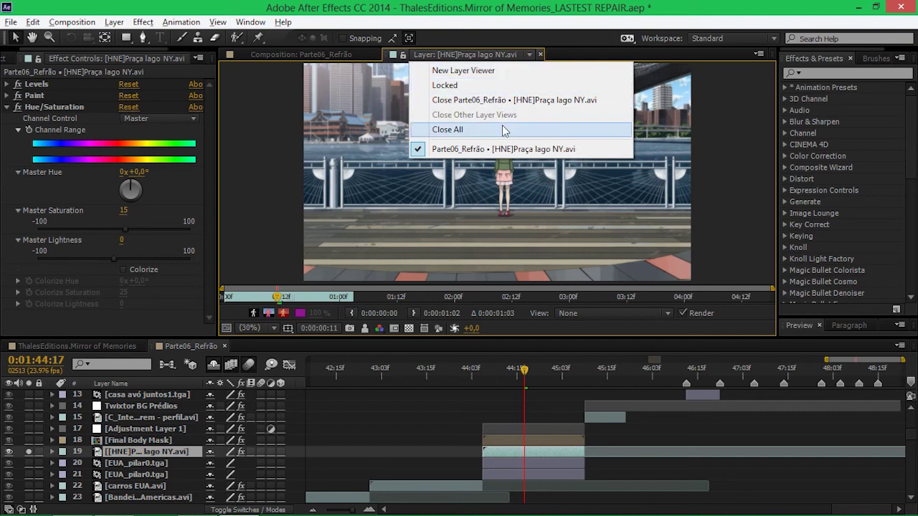
click(597, 314)
click(606, 369)
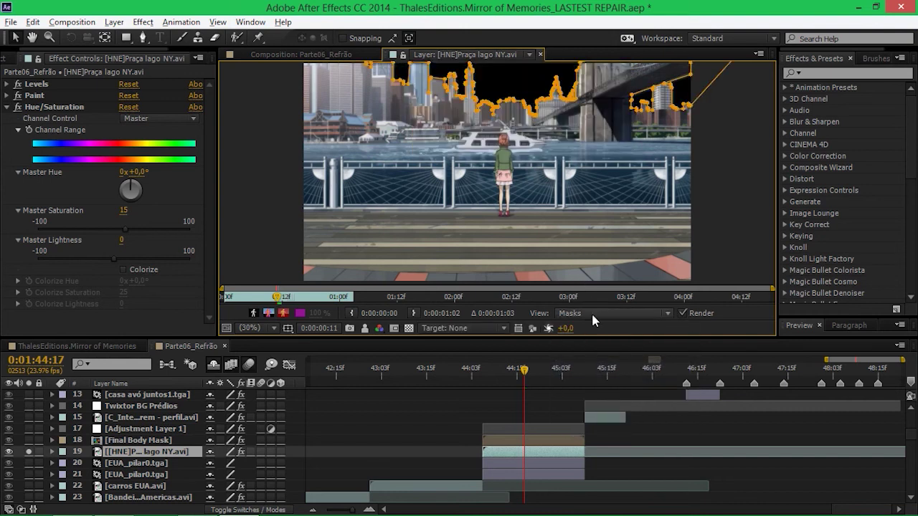
Compare the Paint and Levels stages of [HNE]Praça lago NY.avi, and close its layer viewer
click(591, 312)
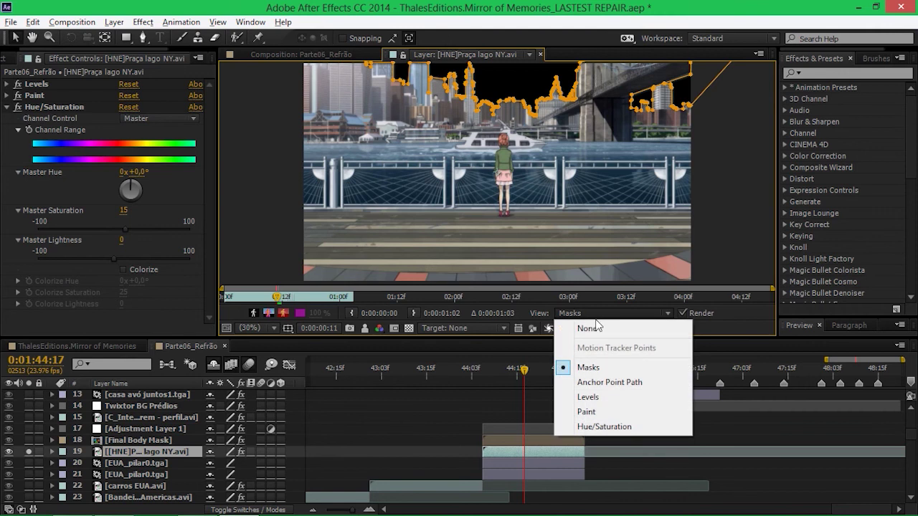
click(607, 412)
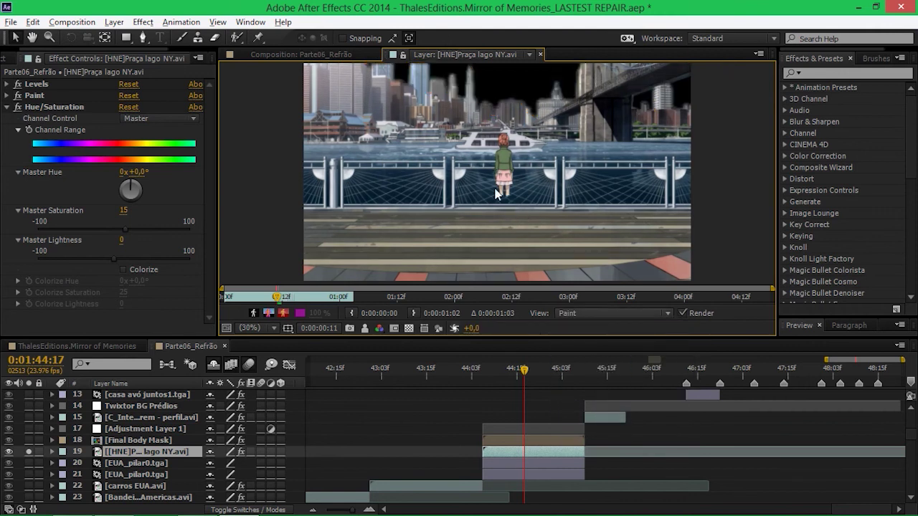
click(583, 314)
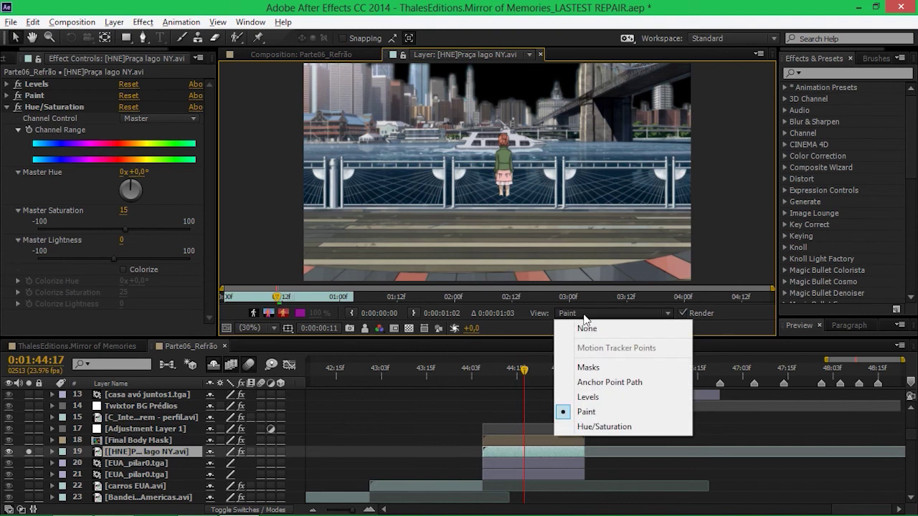
click(609, 397)
click(455, 55)
click(452, 99)
click(317, 55)
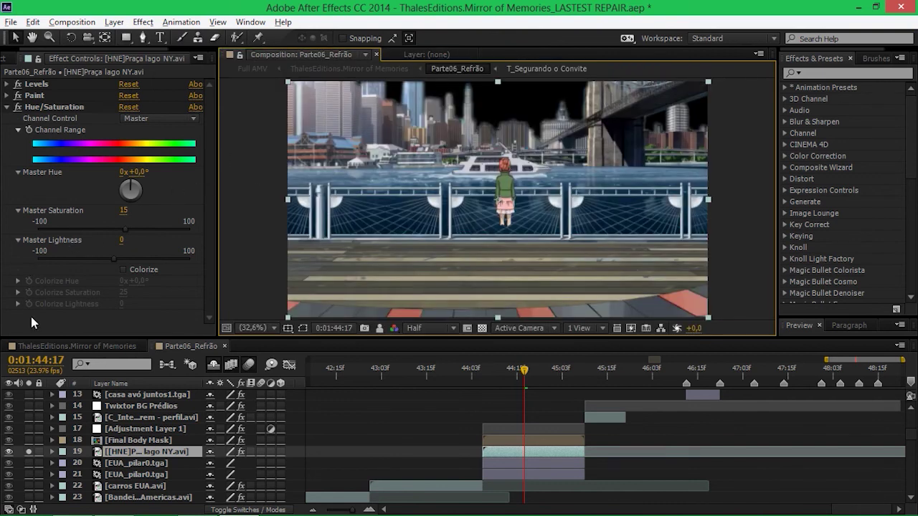
Solo both EUA_pilar0.tga layers together with [HNE]Praça lago NY.avi to view the combined background, and clear those solos
click(141, 487)
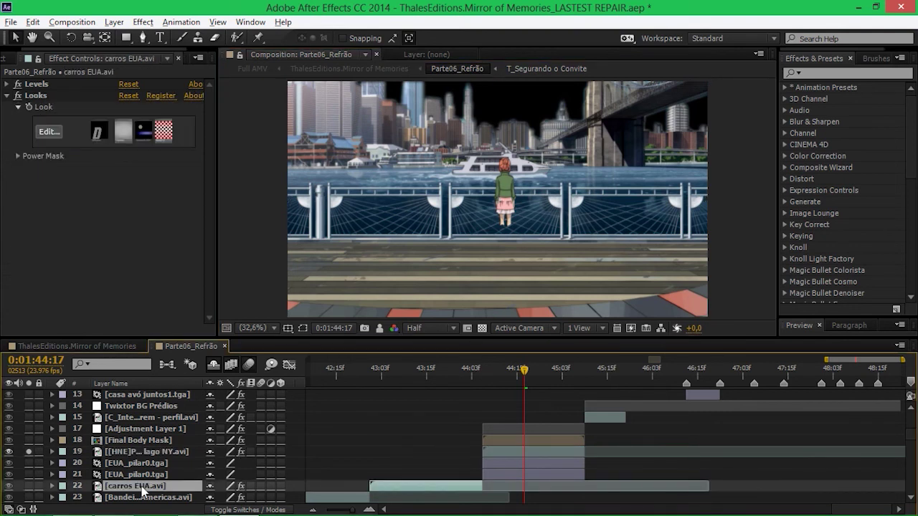
click(142, 474)
click(29, 475)
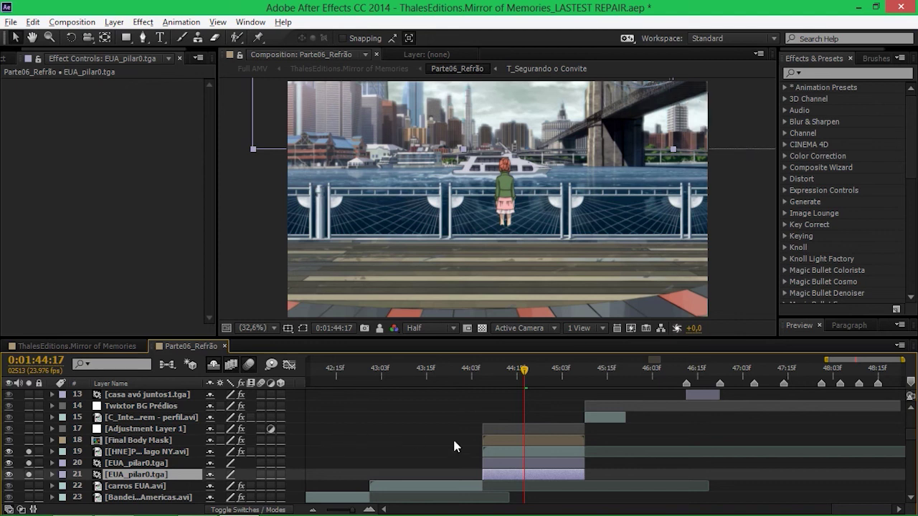
click(154, 440)
drag(29, 452, 28, 474)
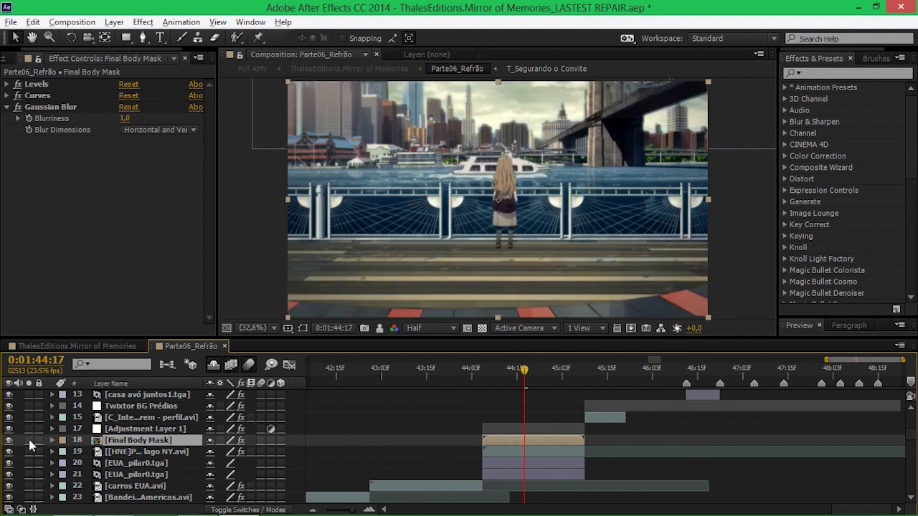
Solo Final Body Mask and toggle its effects off and on to compare the girl's colour grading
click(29, 441)
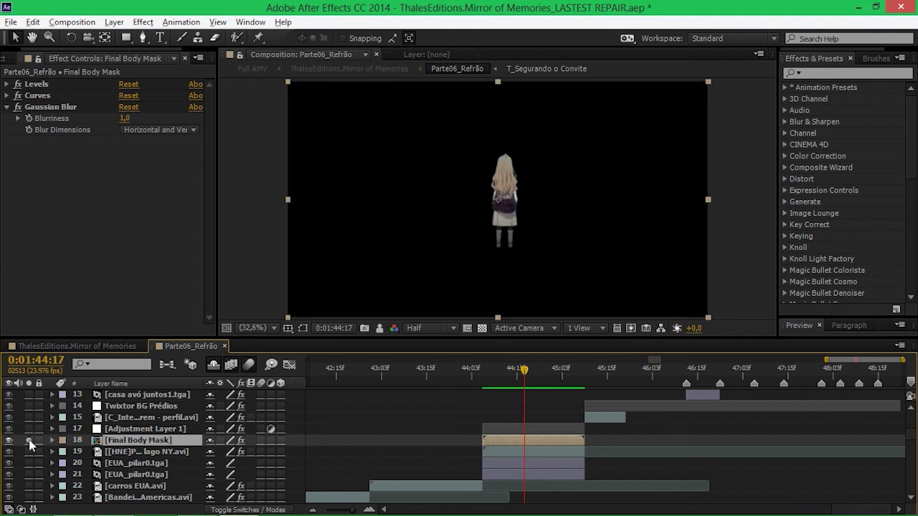
click(242, 441)
click(242, 441)
click(241, 441)
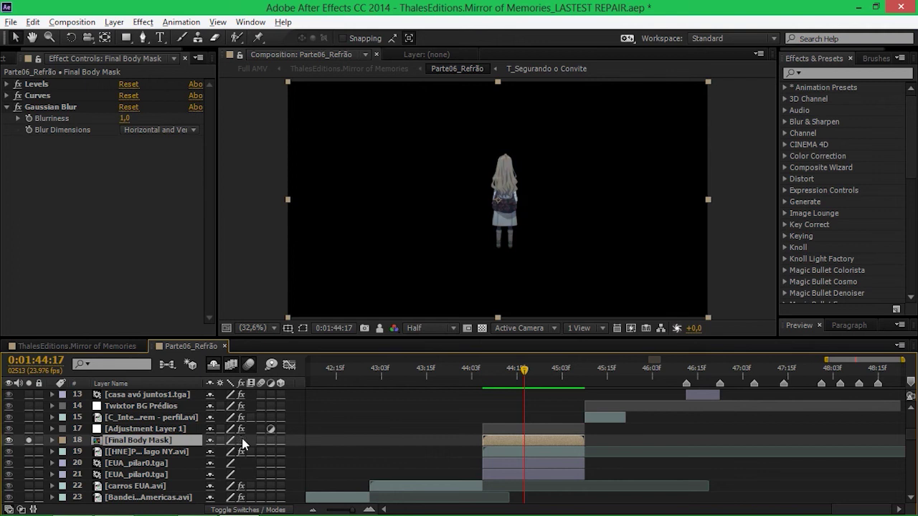
click(241, 440)
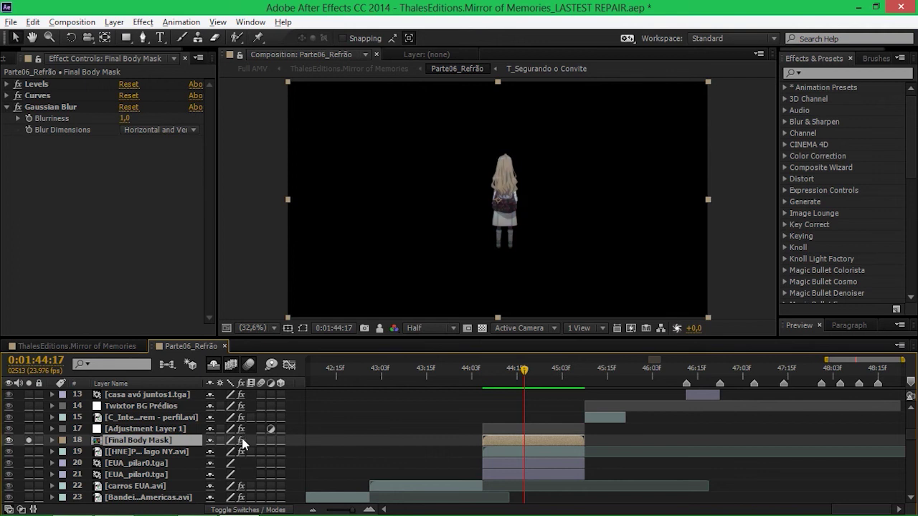
Open the Final Body Mask comp and reveal the masks of T_costas_mala0.tga and T_costas_mala_20.tga
click(174, 449)
click(166, 441)
double_click(166, 442)
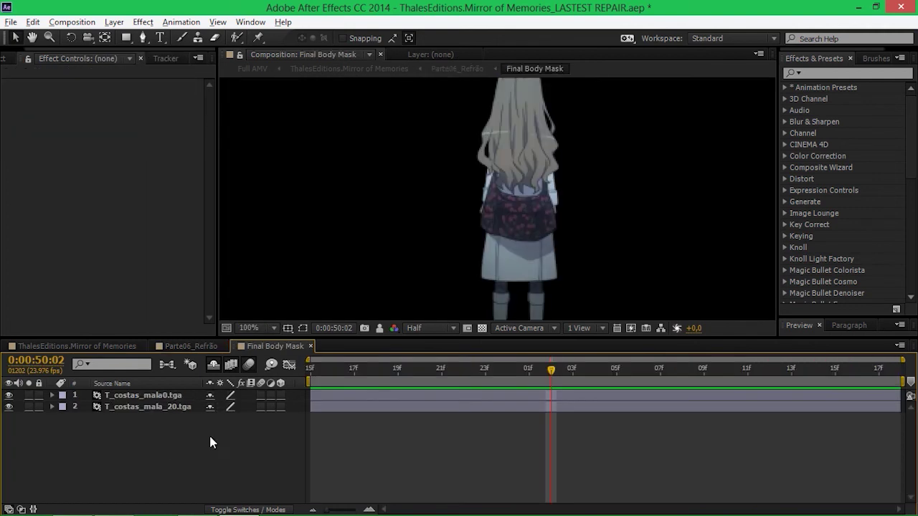
scroll(388, 179, down, 3)
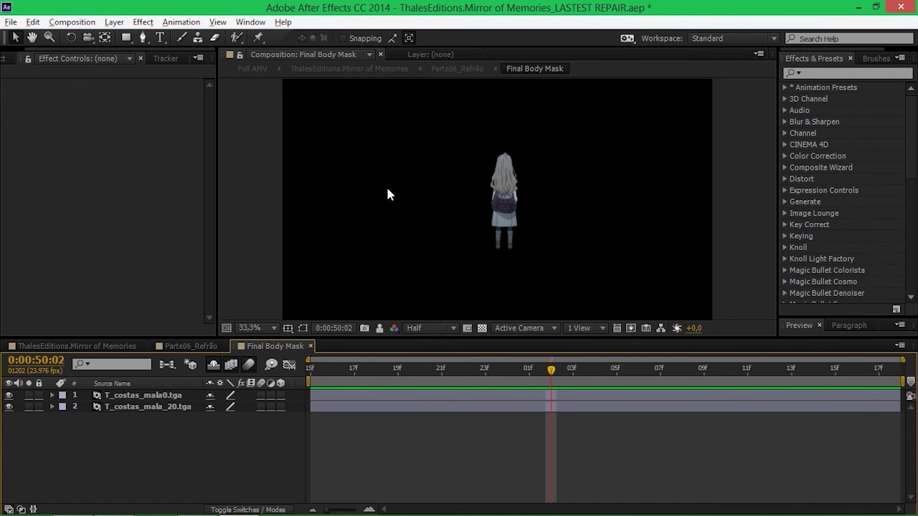
click(162, 397)
shift+click(166, 408)
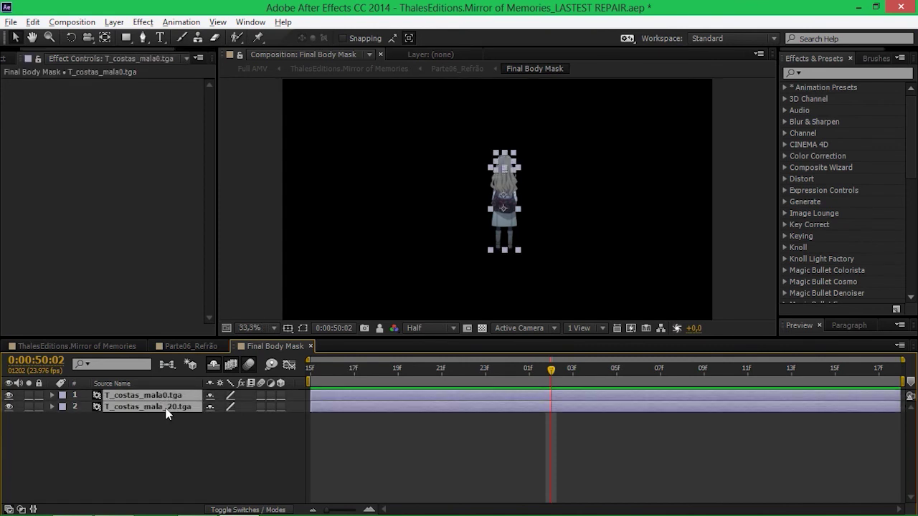
key(m)
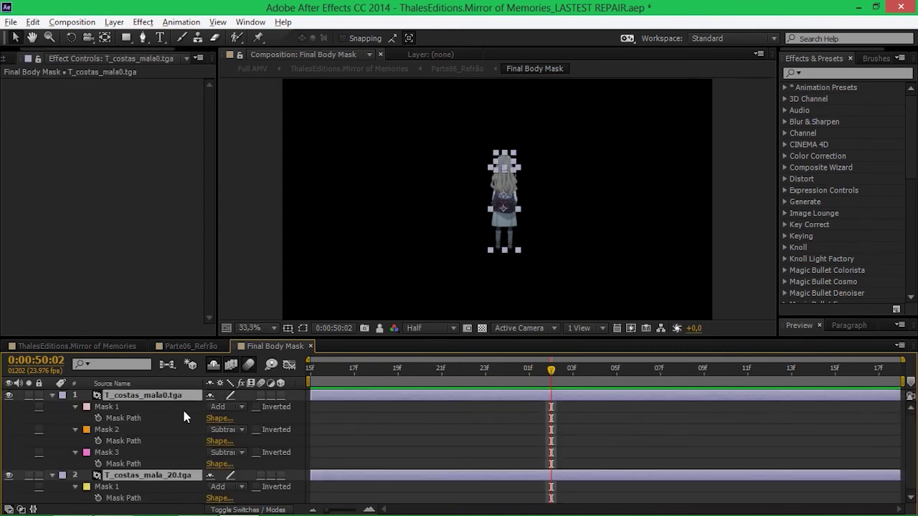
Set Mask 1, Mask 2 and Mask 3 of T_costas_mala0.tga to None to inspect the unmasked image
click(139, 405)
key(ctrl+a)
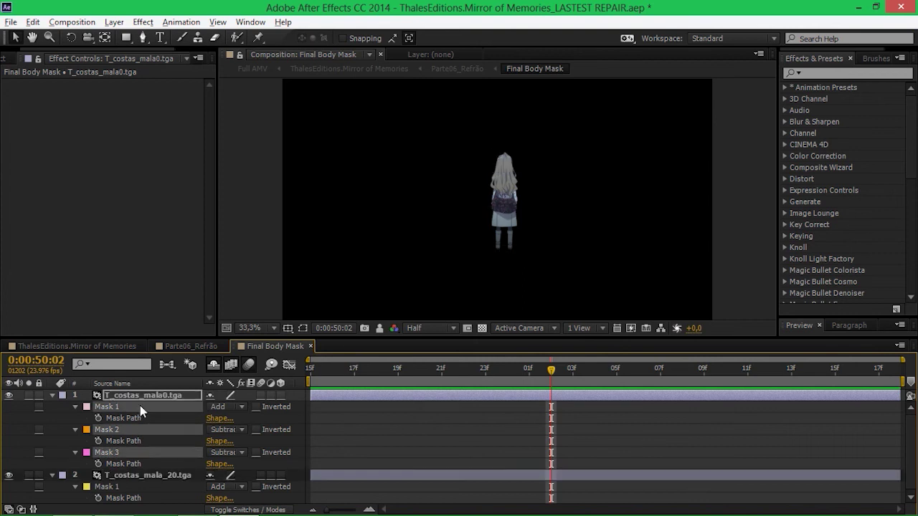
click(228, 406)
click(239, 303)
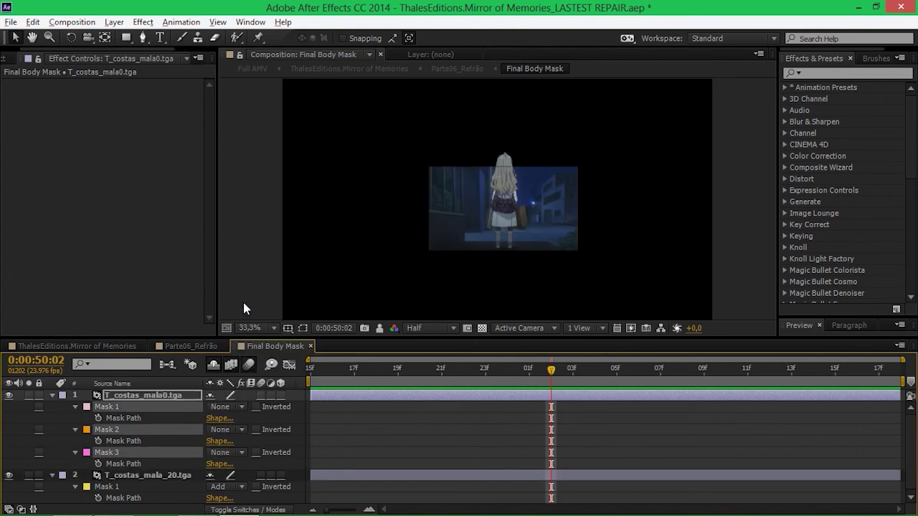
scroll(522, 188, up, 4)
scroll(521, 183, down, 4)
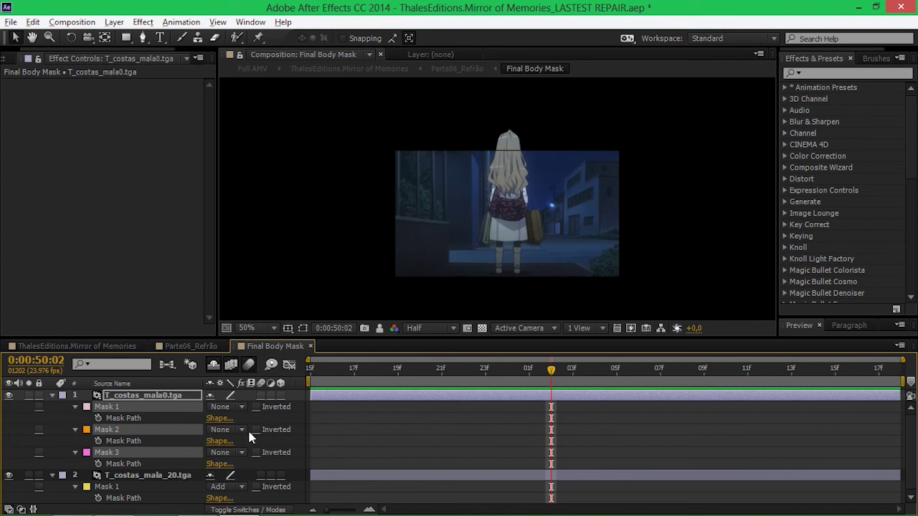
Set Mask 1 of T_costas_mala_20.tga to None to inspect that layer's unmasked image
click(119, 494)
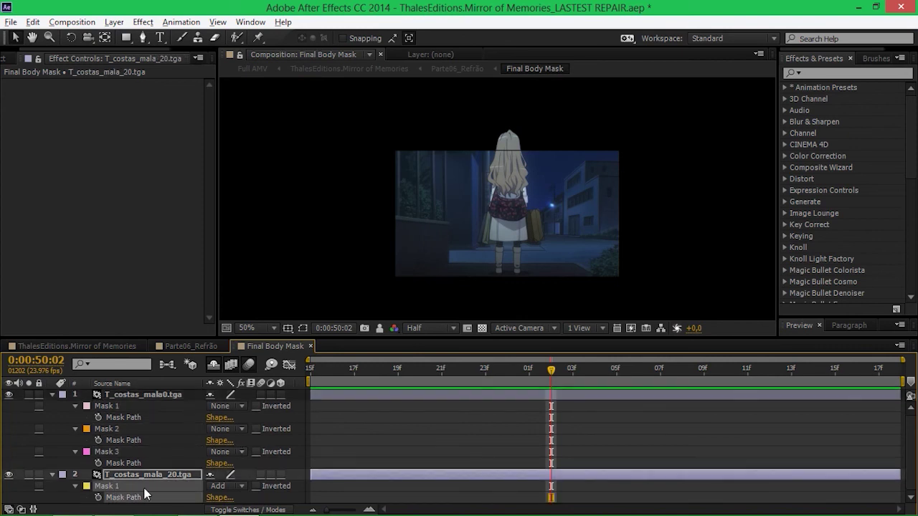
key(ctrl+a)
click(126, 489)
key(ctrl+a)
click(161, 493)
click(234, 489)
click(243, 388)
scroll(481, 219, up, 3)
scroll(511, 184, down, 4)
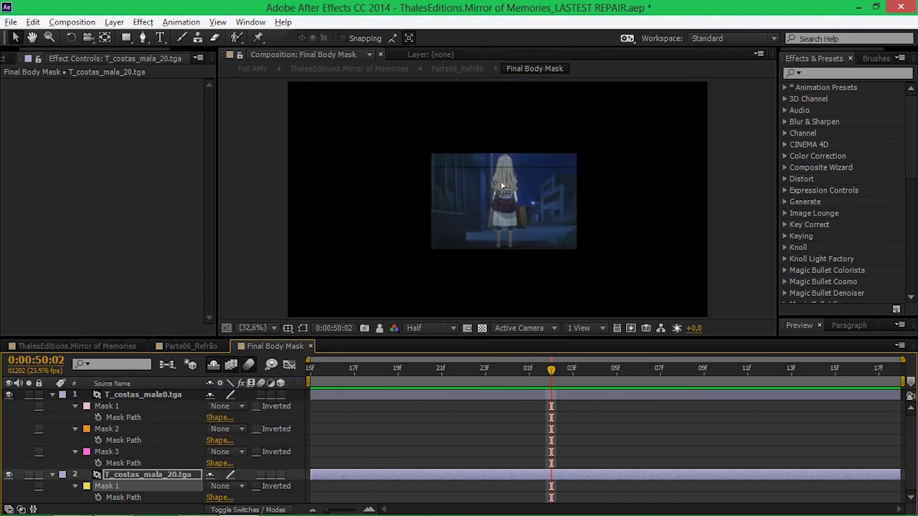
Undo the mask mode changes on both layers and close the Final Body Mask comp
key(ctrl+z)
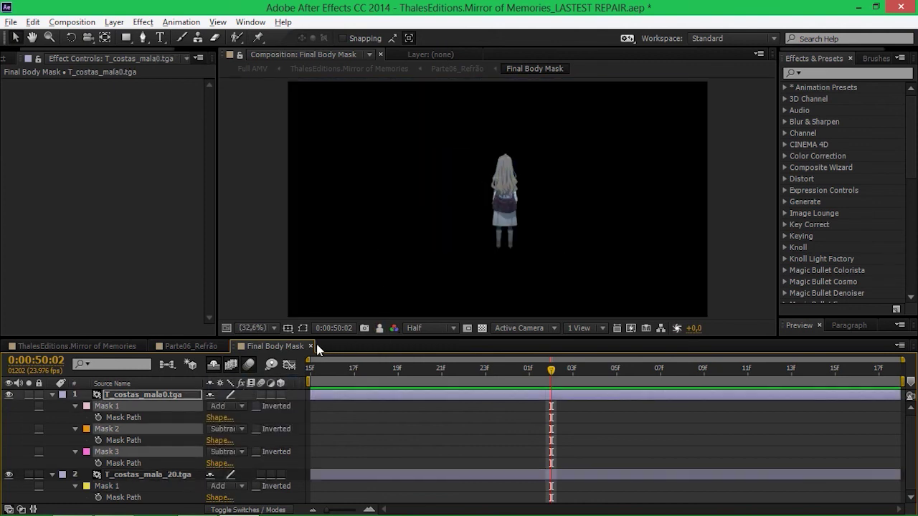
click(310, 346)
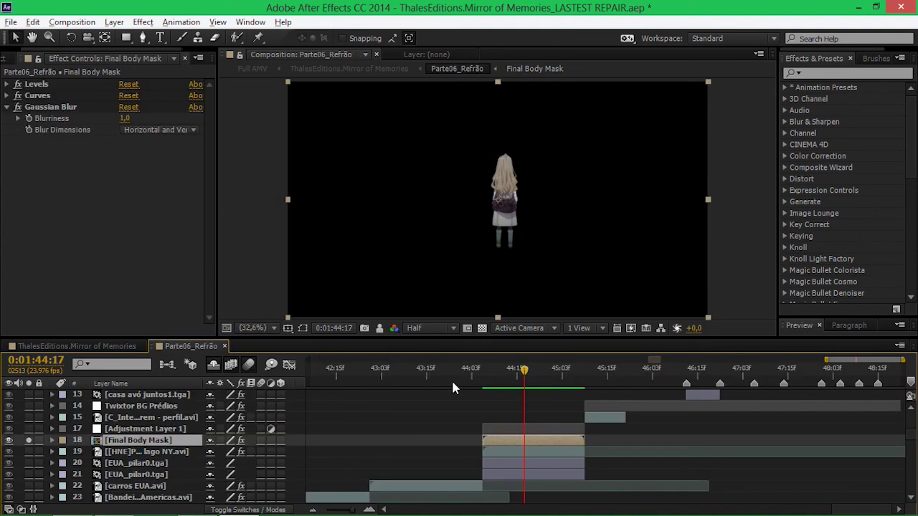
Select Adjustment Layer 1 to inspect its effects, and move to 0:01:45:14
click(191, 429)
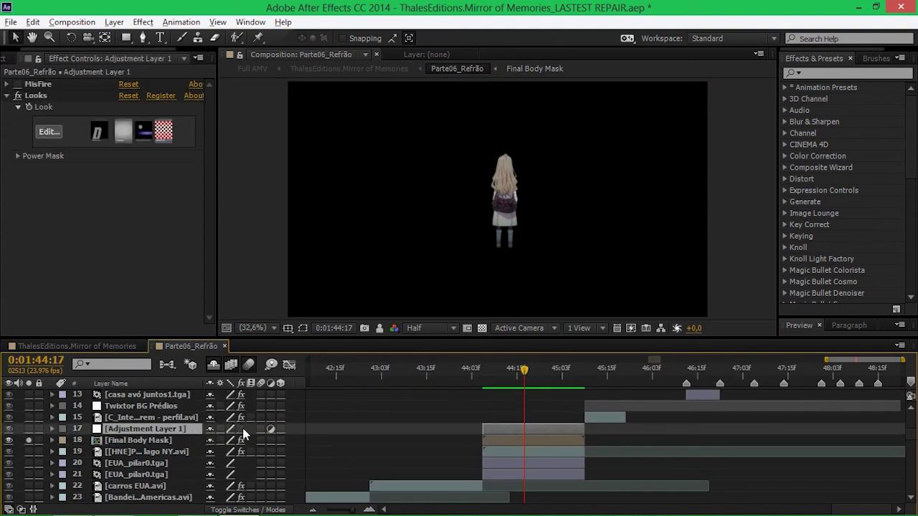
click(604, 369)
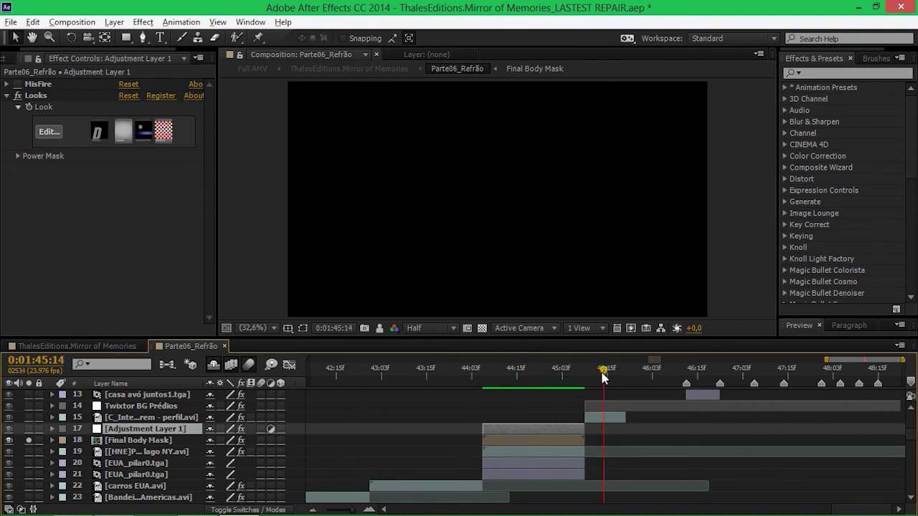
scroll(501, 458, up, 3)
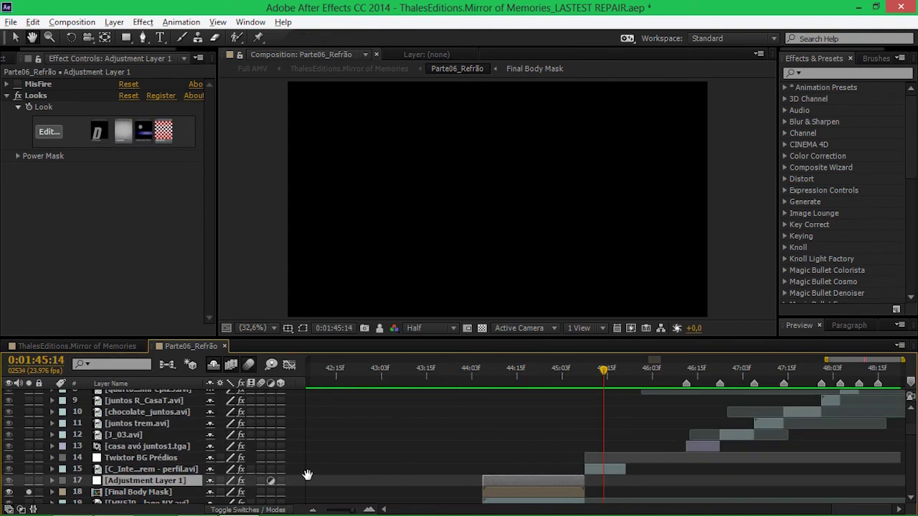
Solo the C_Interior trem - perfil.avi layer to compare it with effects off and on, and hide the layer
key(v)
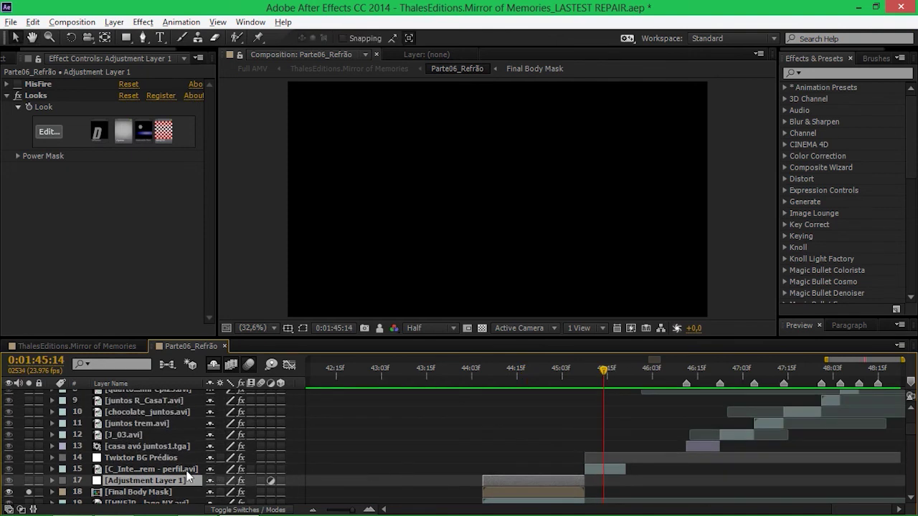
scroll(175, 479, down, 4)
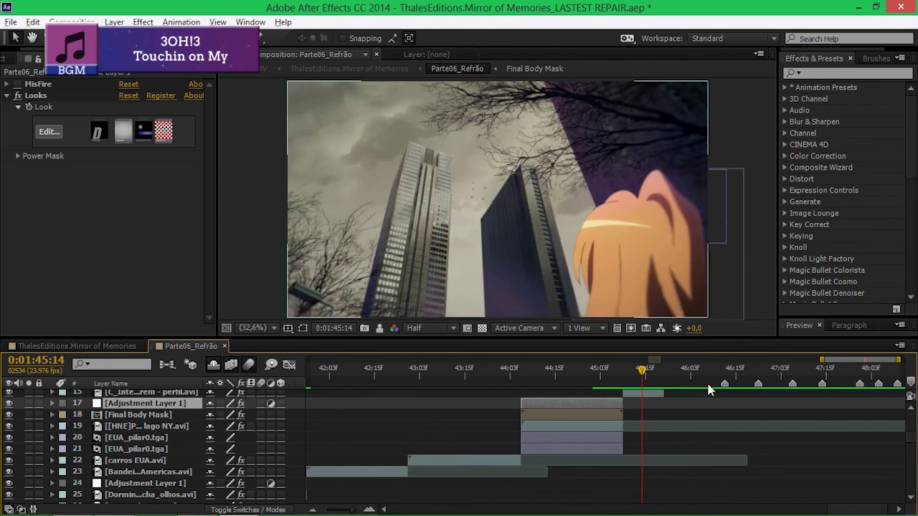
scroll(640, 463, up, 4)
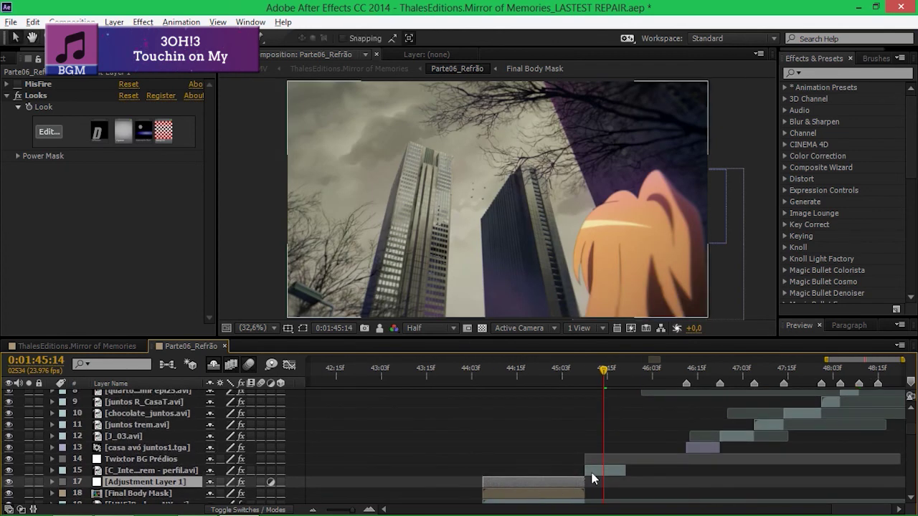
click(592, 472)
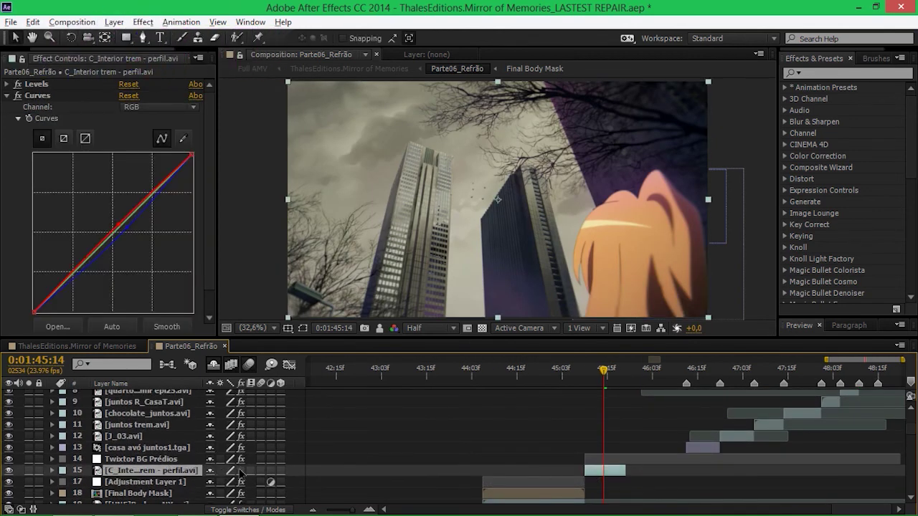
click(29, 471)
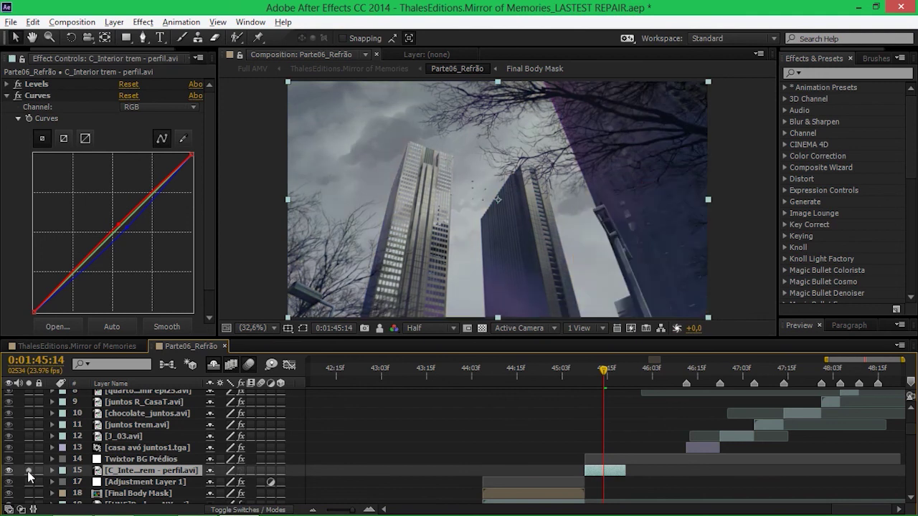
click(242, 471)
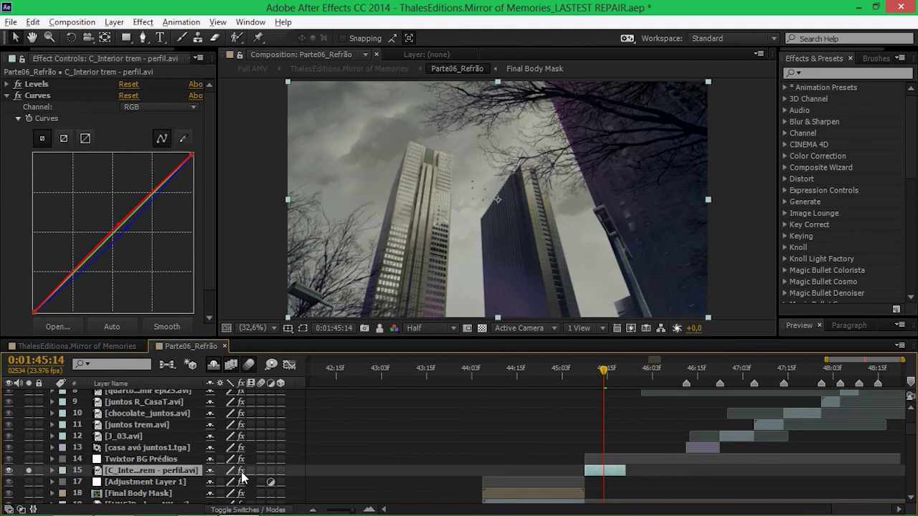
click(28, 470)
click(8, 471)
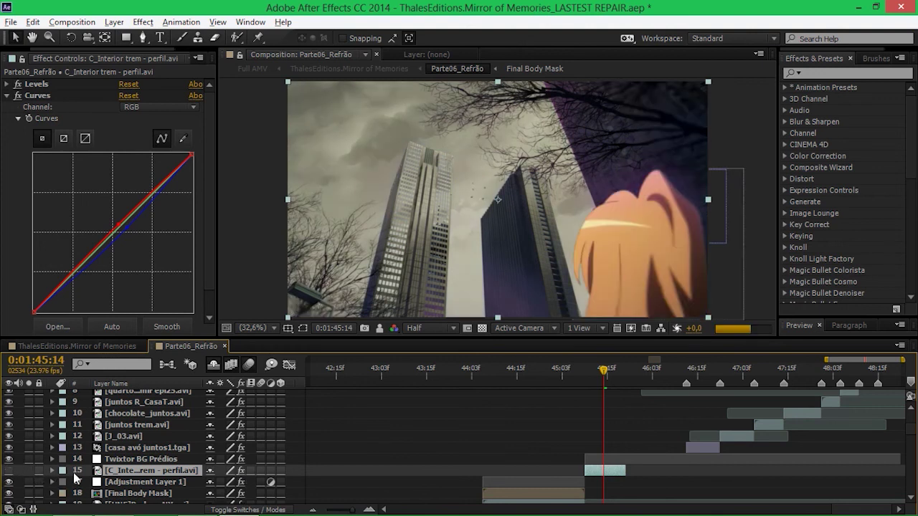
Solo the Twixtor BG Prédios layer and compare its image with the effects turned off and on
click(123, 460)
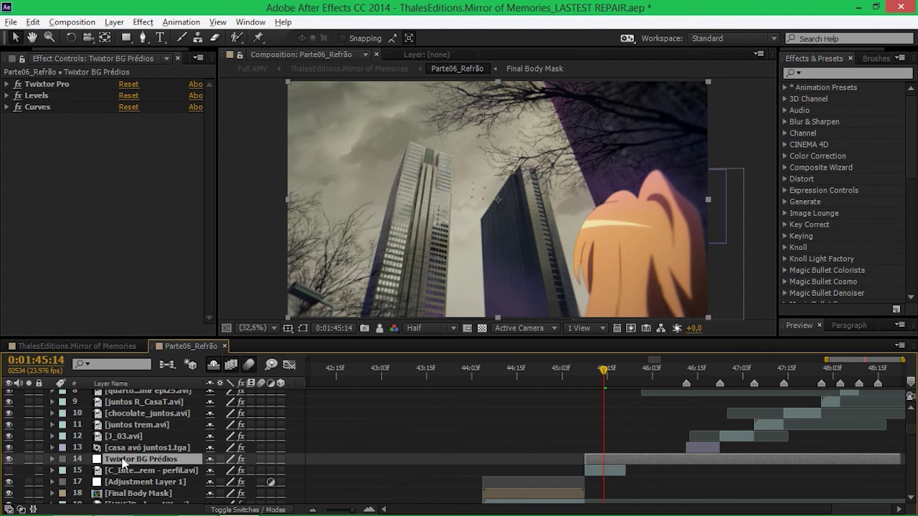
click(50, 86)
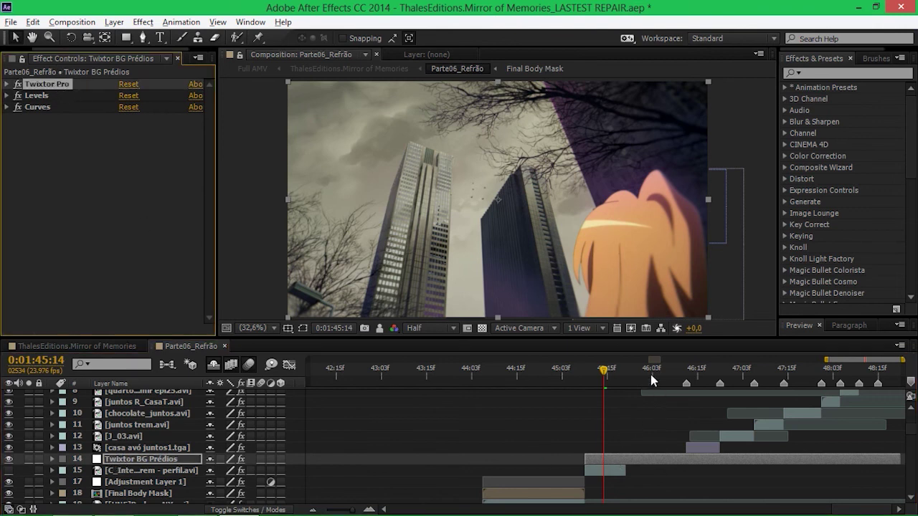
click(29, 459)
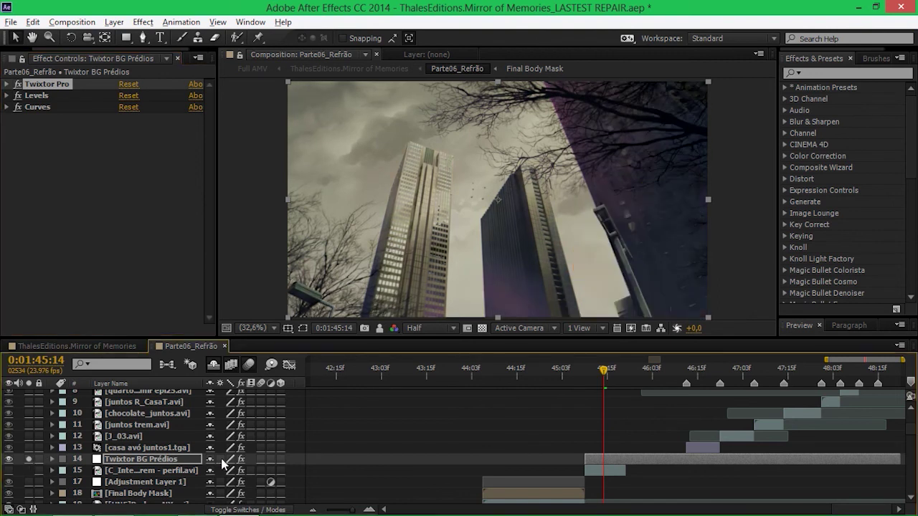
click(241, 460)
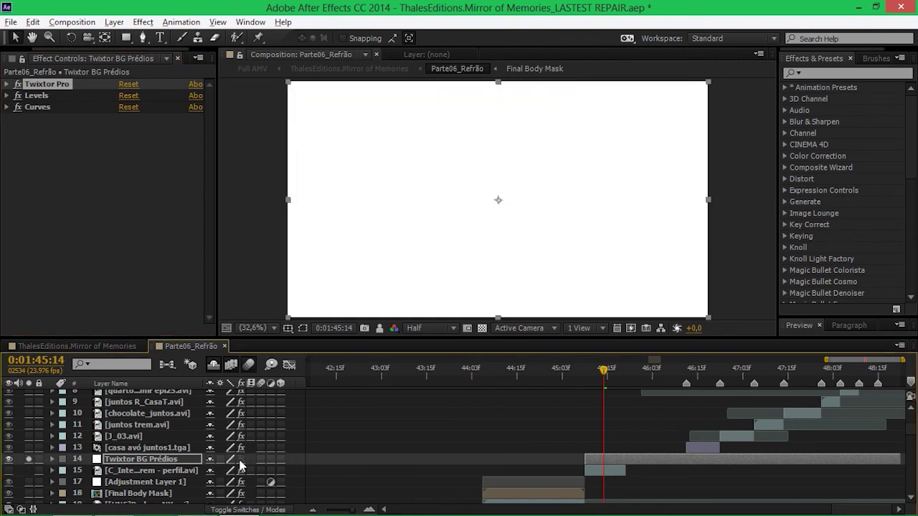
click(241, 459)
click(17, 95)
click(17, 95)
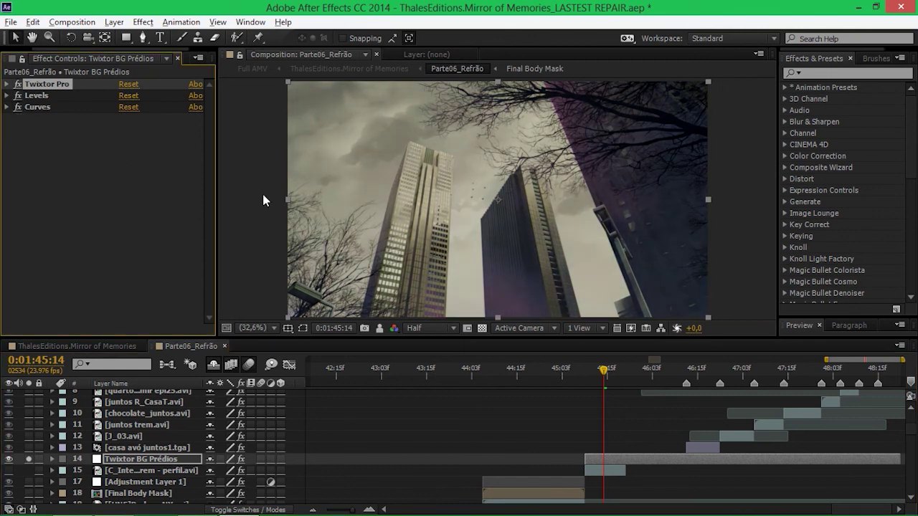
Preview the birds' motion in Twixtor BG Prédios at 200% zoom and Full resolution, and return the resolution to Half
scroll(487, 158, up, 5)
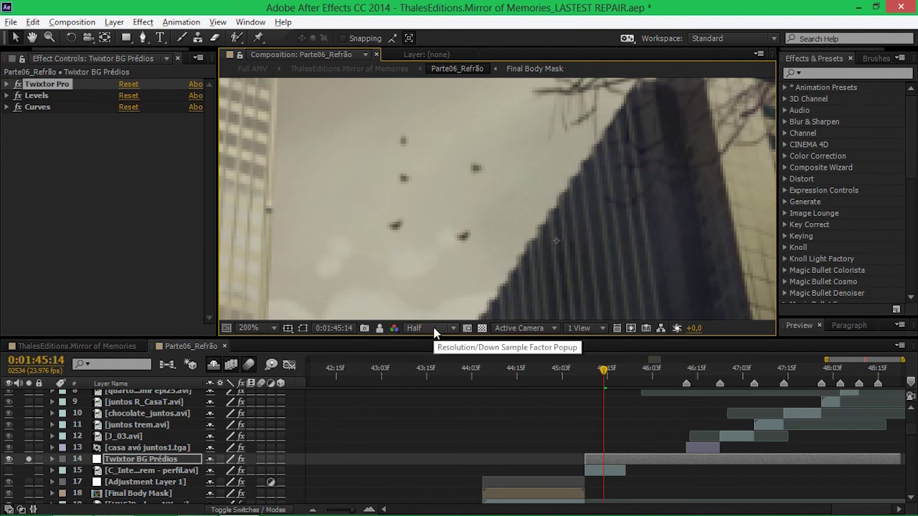
click(433, 329)
click(435, 361)
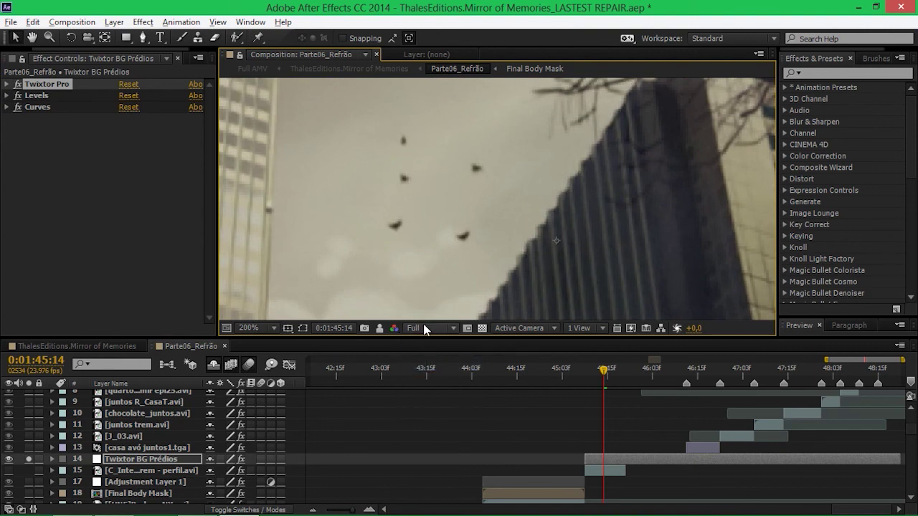
key(h)
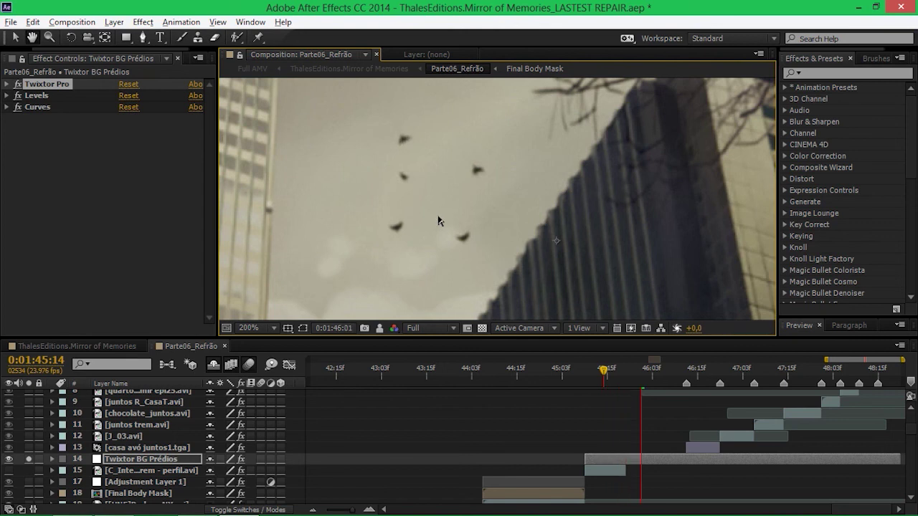
key(v)
click(727, 374)
key(space)
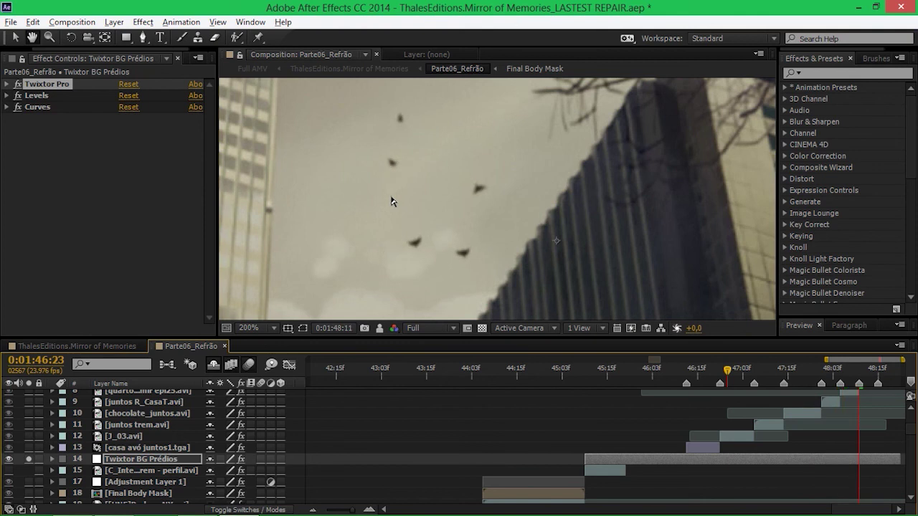
key(space)
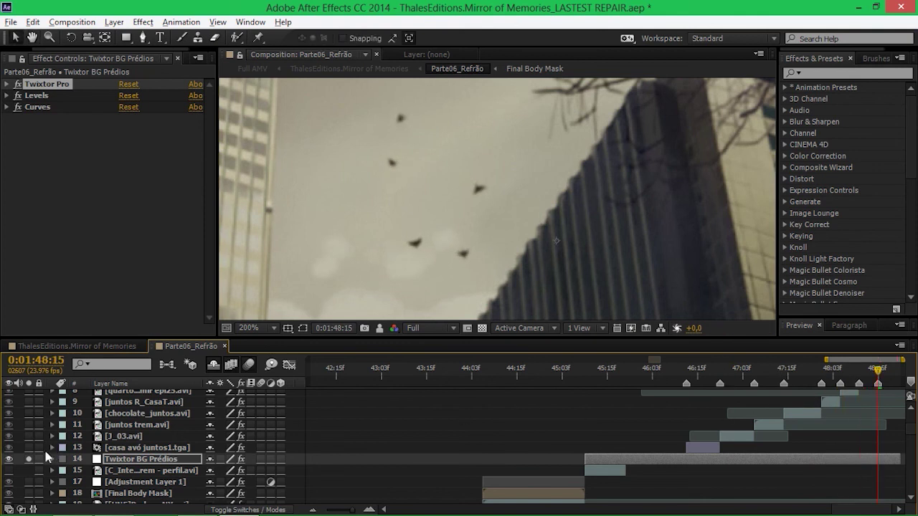
click(430, 327)
click(428, 375)
At 0:01:46:15, inspect casa avó juntos1.tga soloed together with Twixtor BG Prédios, and clear both solos
click(652, 370)
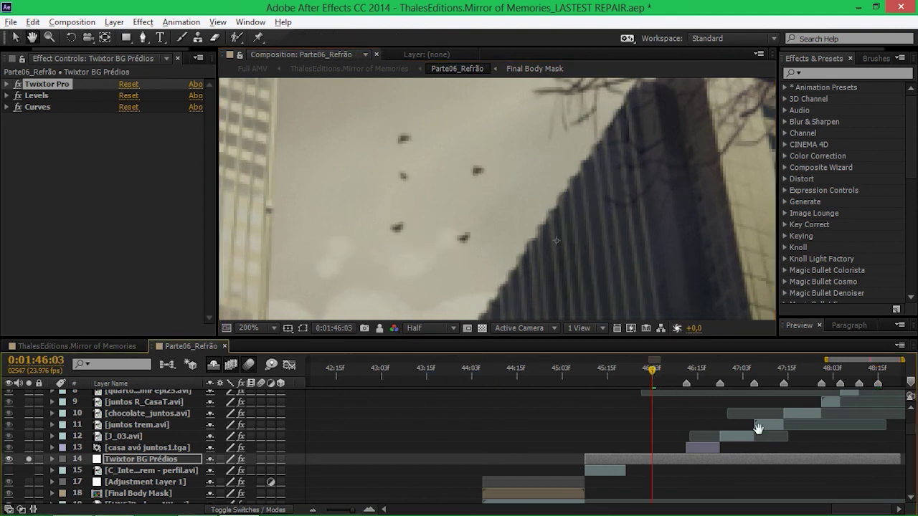
scroll(717, 430, up, 3)
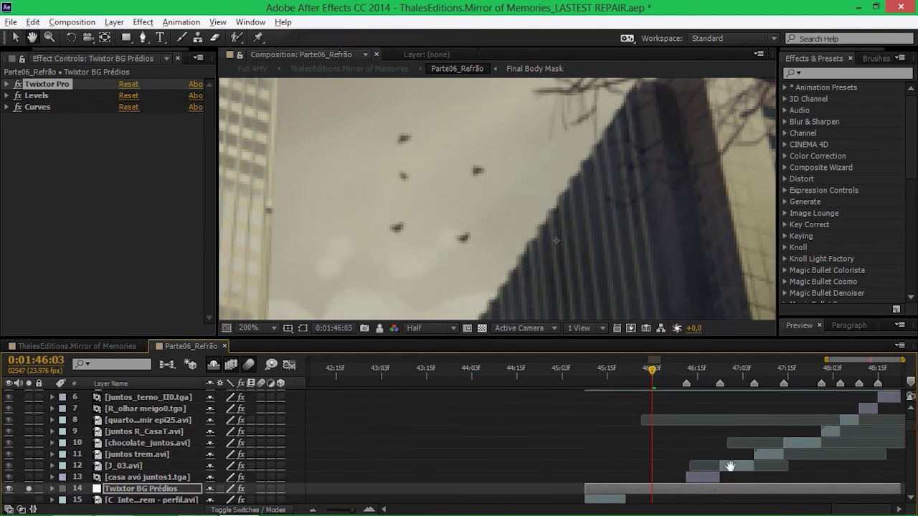
scroll(701, 433, down, 10)
scroll(693, 428, up, 8)
click(697, 380)
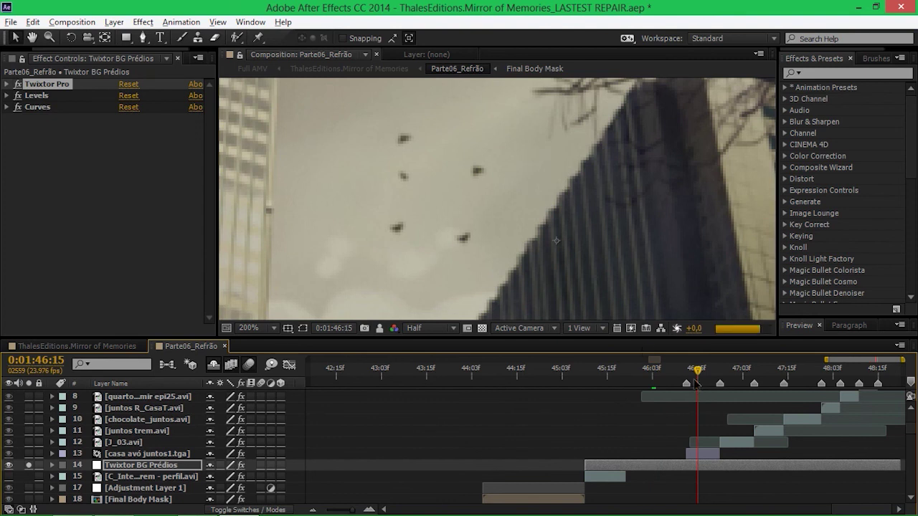
key(shift+slash)
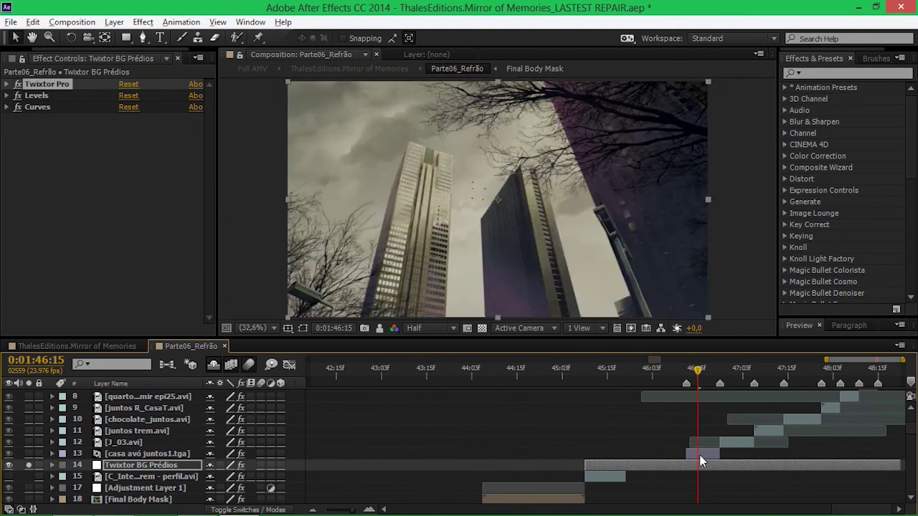
click(699, 455)
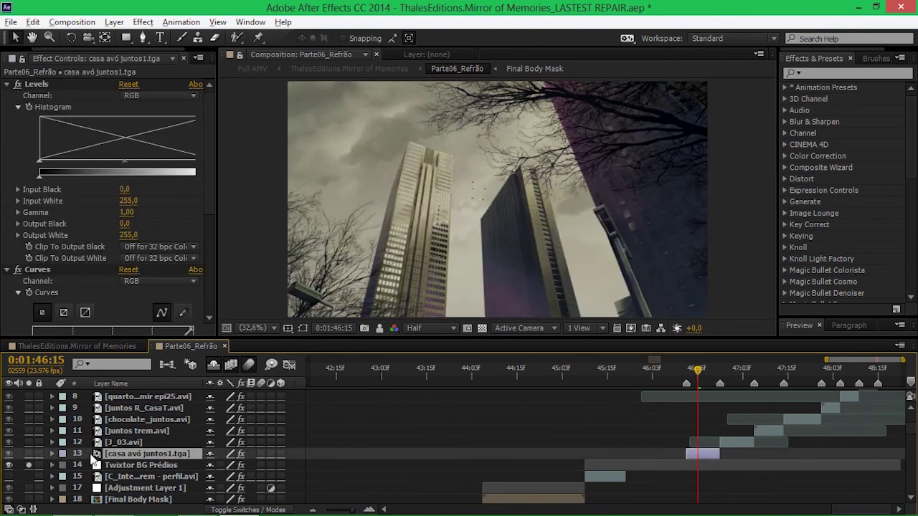
click(29, 453)
click(29, 464)
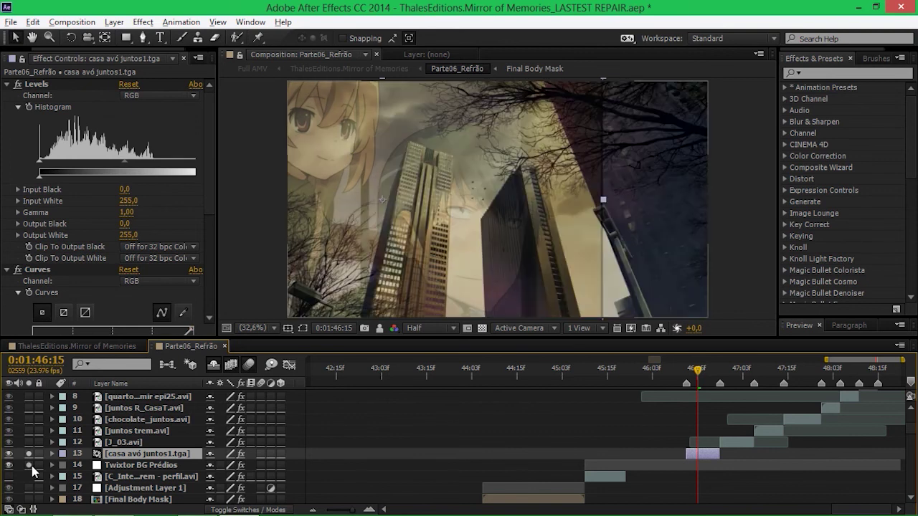
click(30, 465)
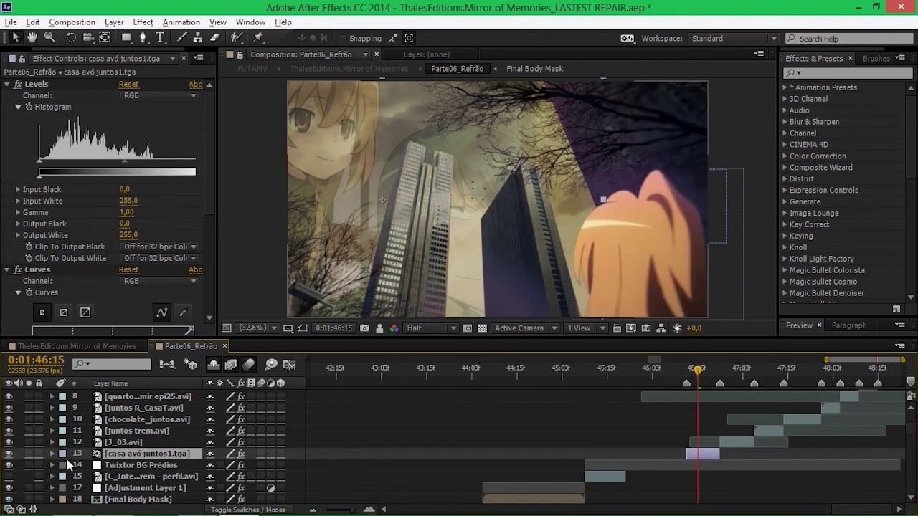
Solo the mask prédios layer to inspect the cut-out buildings, and clear the solo
scroll(714, 419, up, 4)
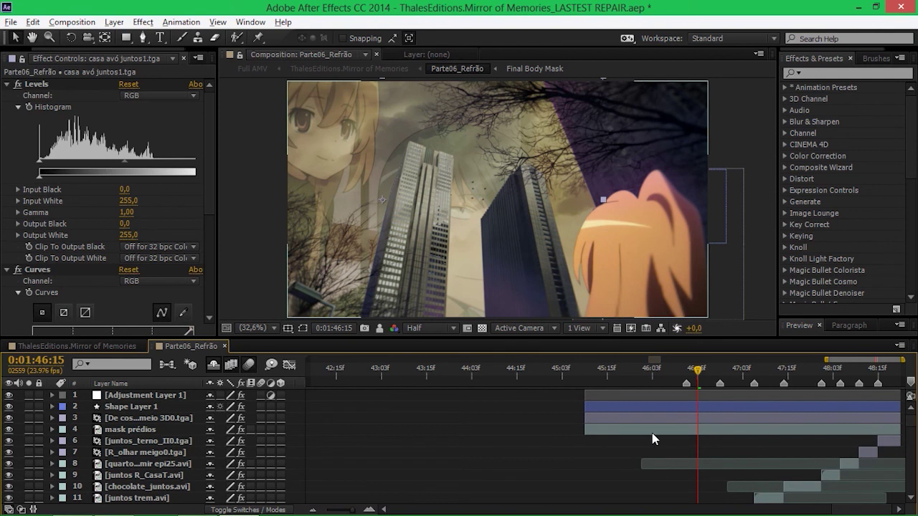
click(652, 432)
click(28, 429)
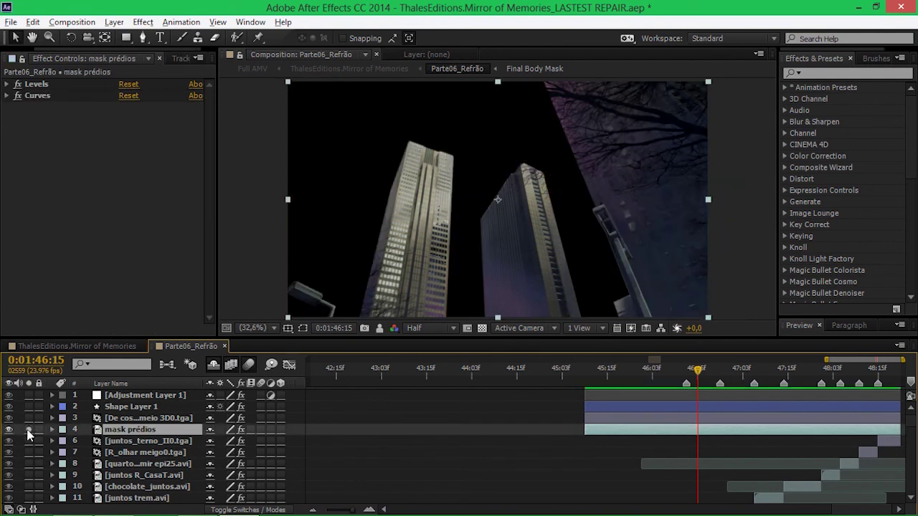
click(28, 430)
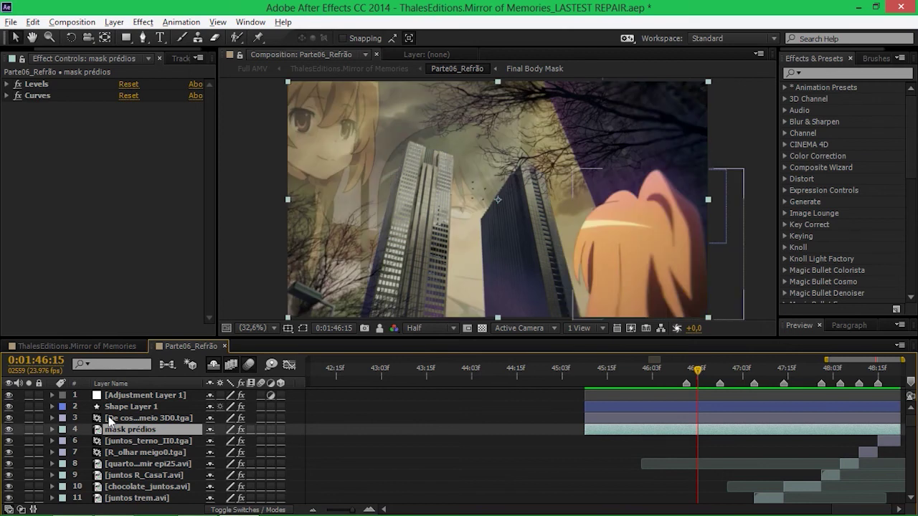
Solo the De costas meio 3D0.tga layer and compare it with its effects off and on
click(113, 419)
click(29, 418)
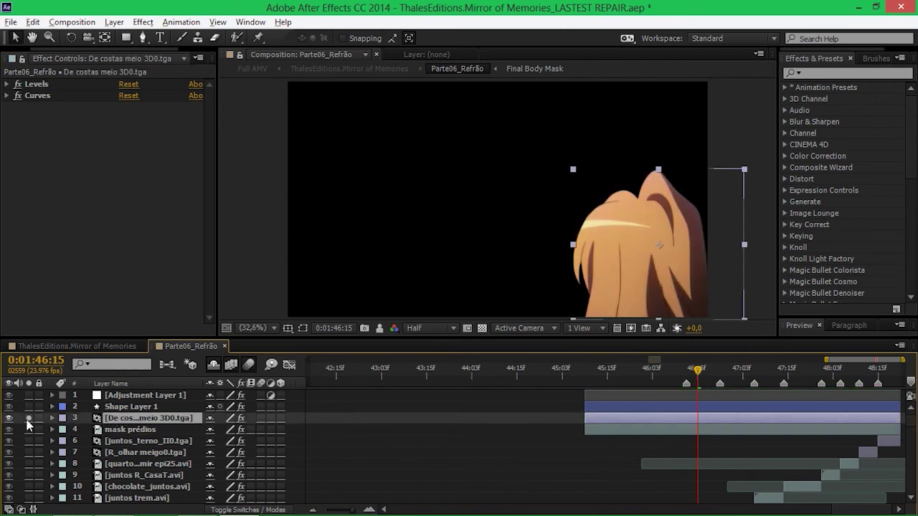
click(242, 418)
click(243, 418)
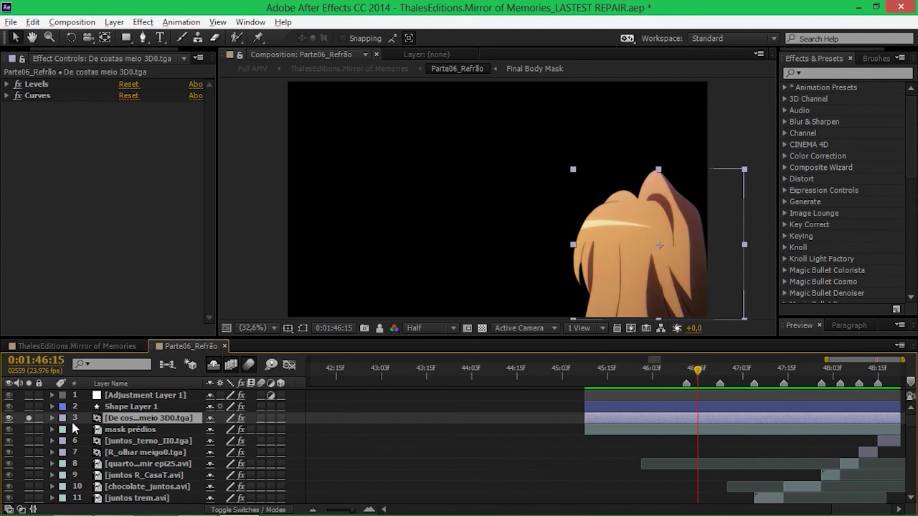
Inspect Shape Layer 1 soloed alone and with De costas meio 3D0.tga and Adjustment Layer 1, and clear all solos
click(28, 418)
click(29, 406)
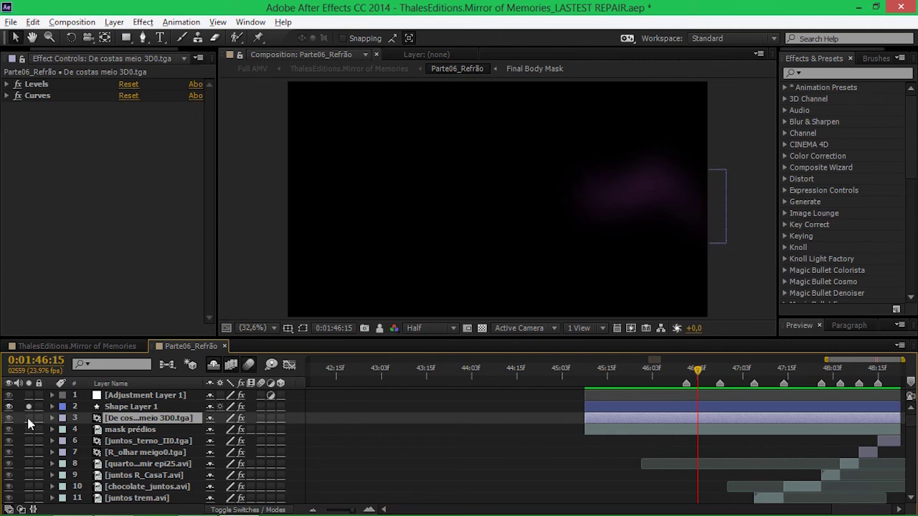
click(29, 419)
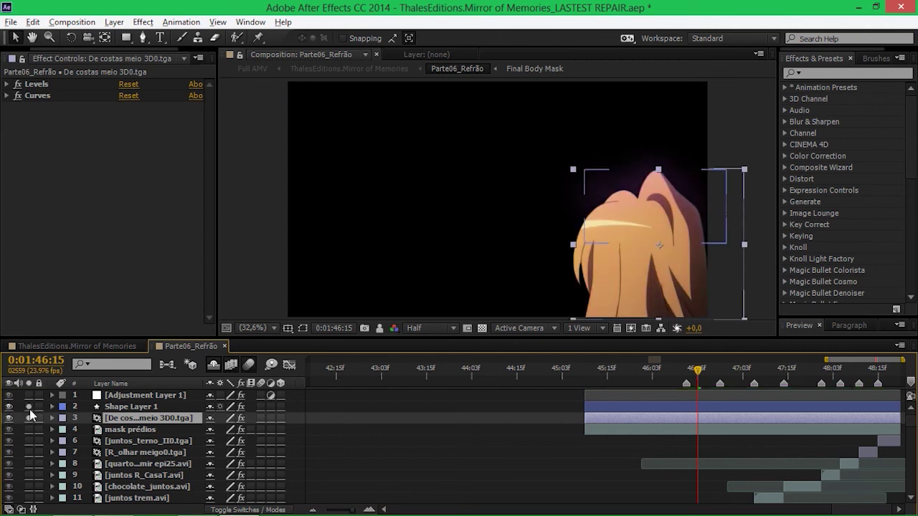
click(29, 395)
click(30, 395)
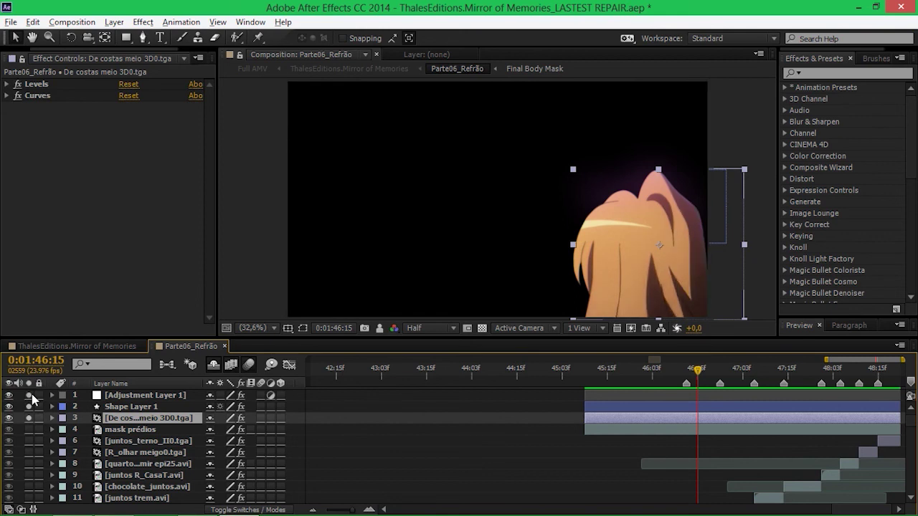
drag(31, 394, 31, 414)
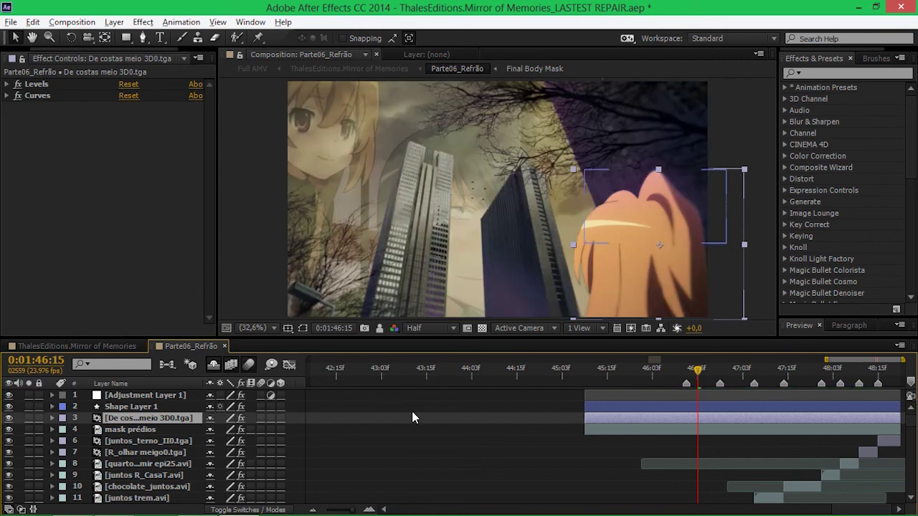
Close the Parte06_Refrão comp and move to 0:01:49:07 in the main comp, at the start of Parte07_EUA
click(874, 374)
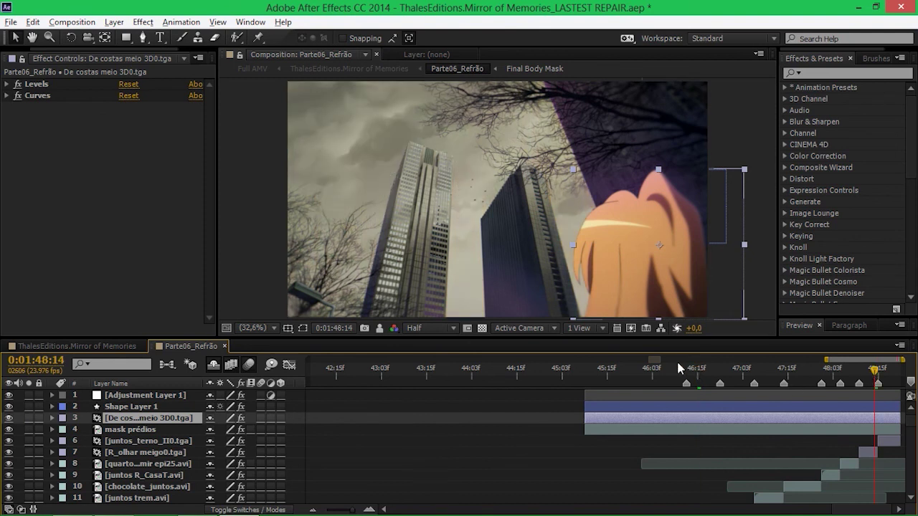
click(224, 345)
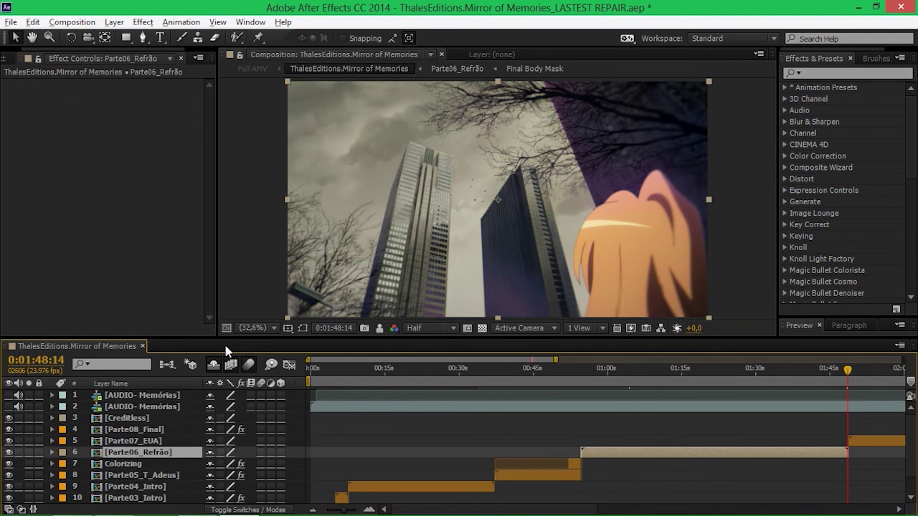
drag(849, 443, 321, 454)
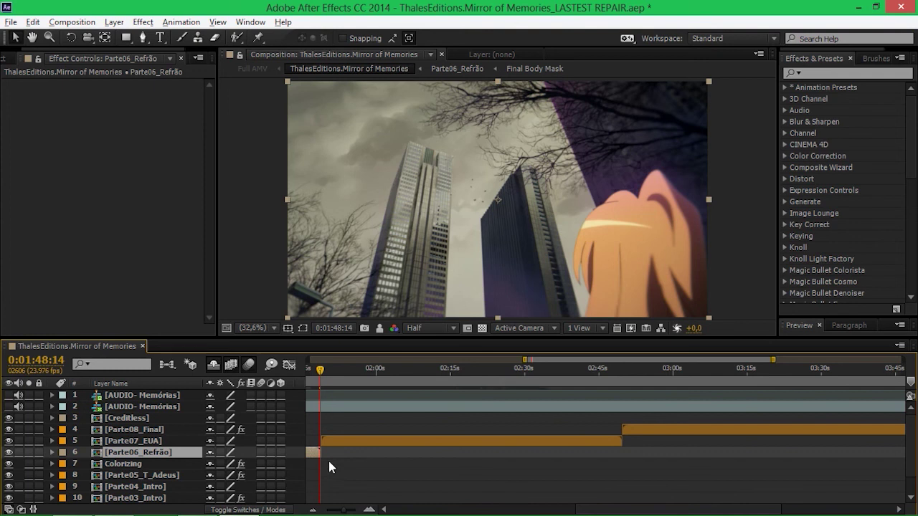
click(324, 370)
drag(325, 371, 327, 371)
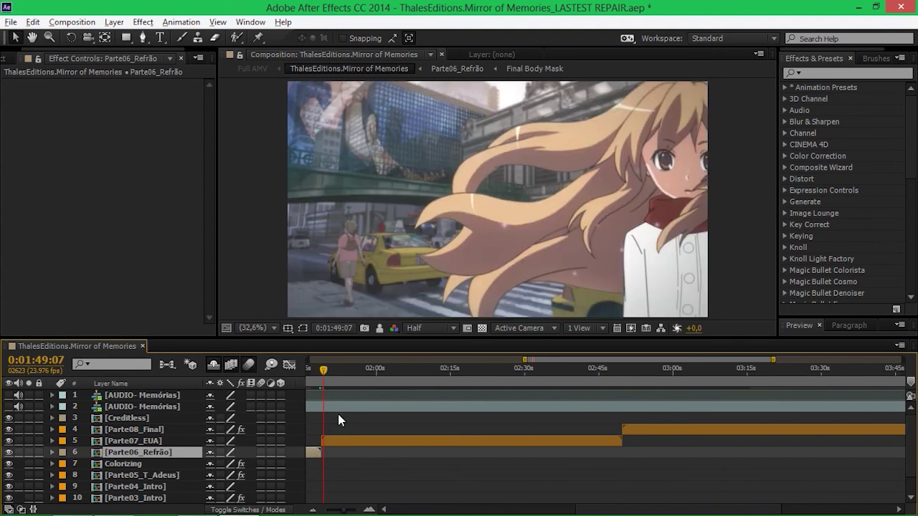